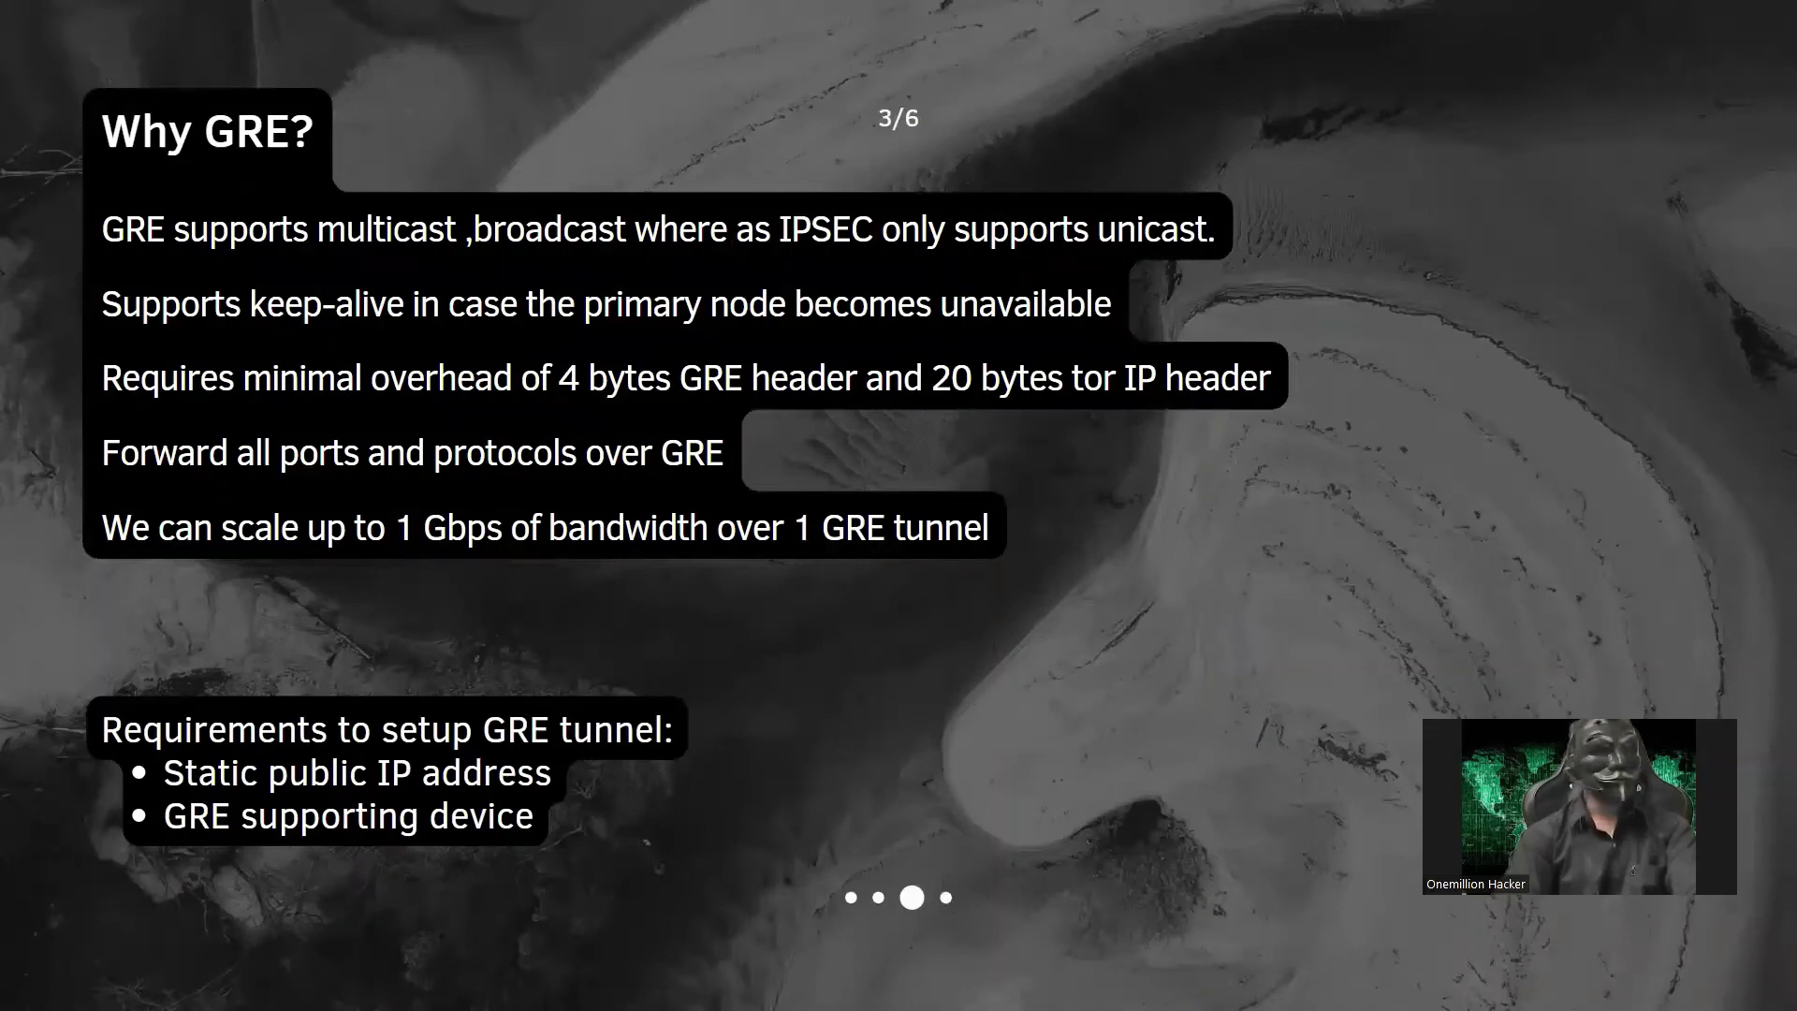
Advance to slide 4/6 on GRE header overhead and the recommended MTU and MSS.
key("Right")
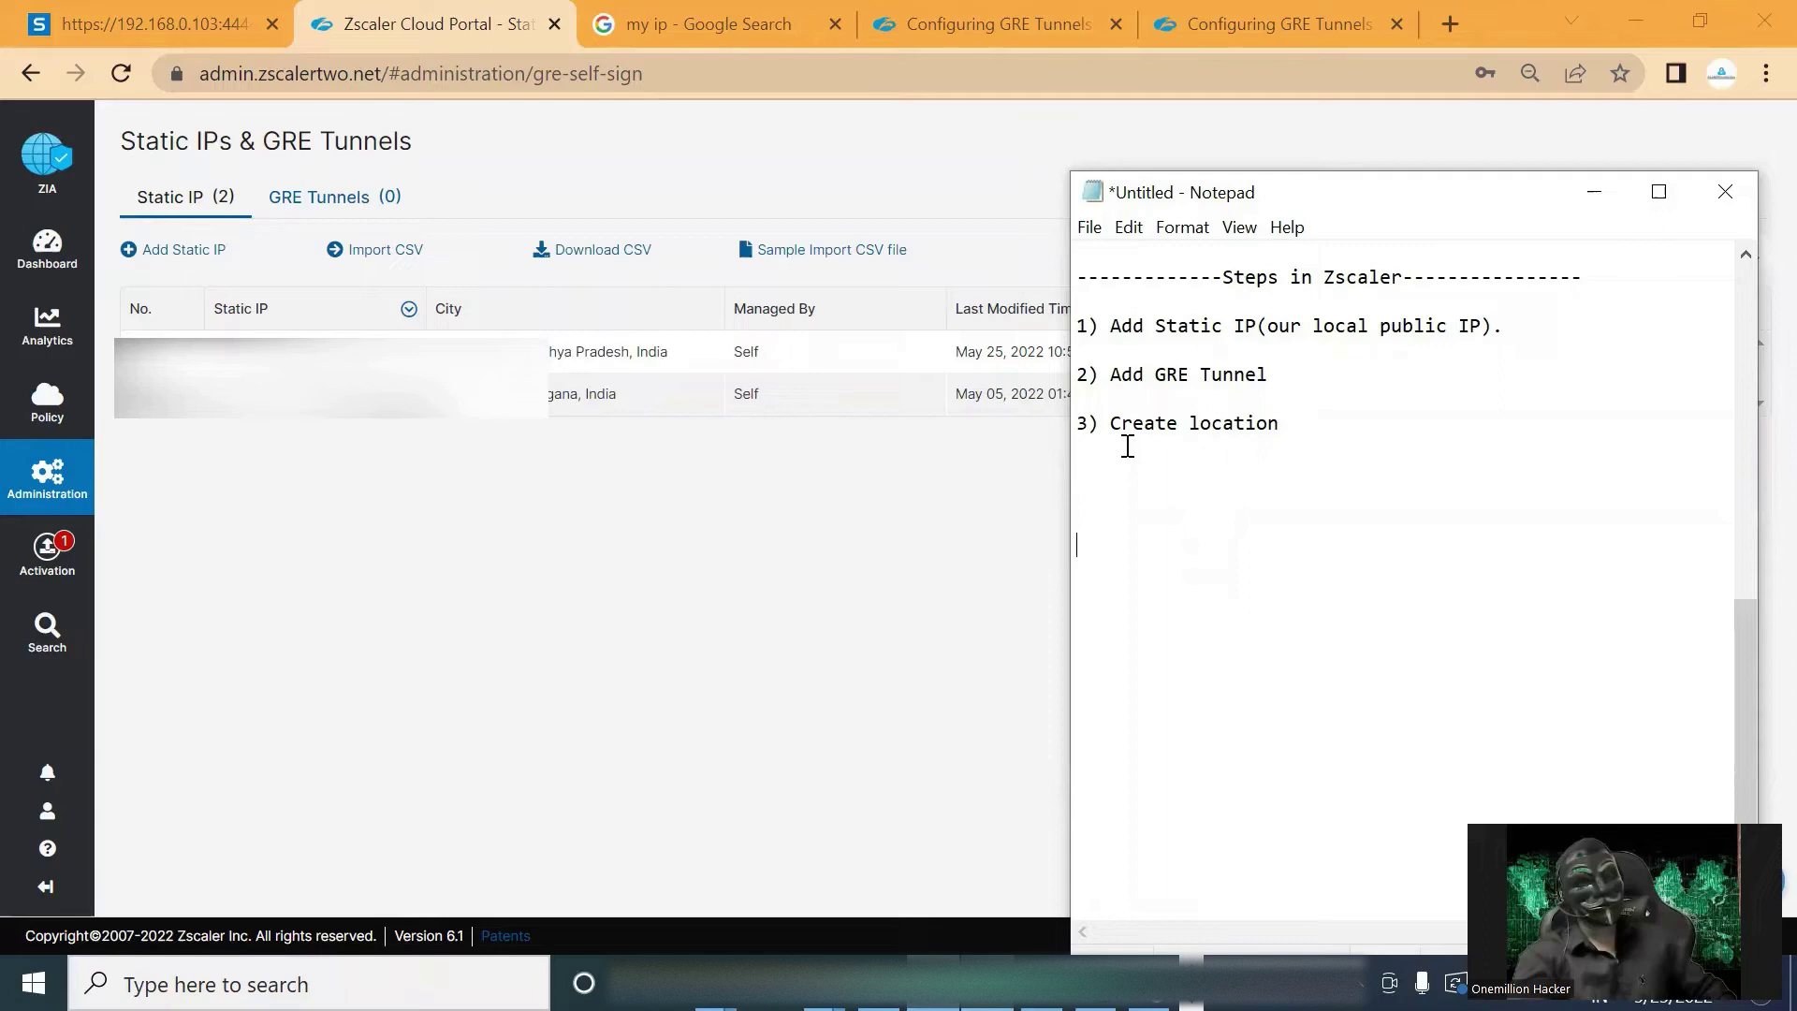
Check the public IP in the 'my ip' tab, then go to Administration > Static IPs & GRE Tunnels.
left_click(638, 11)
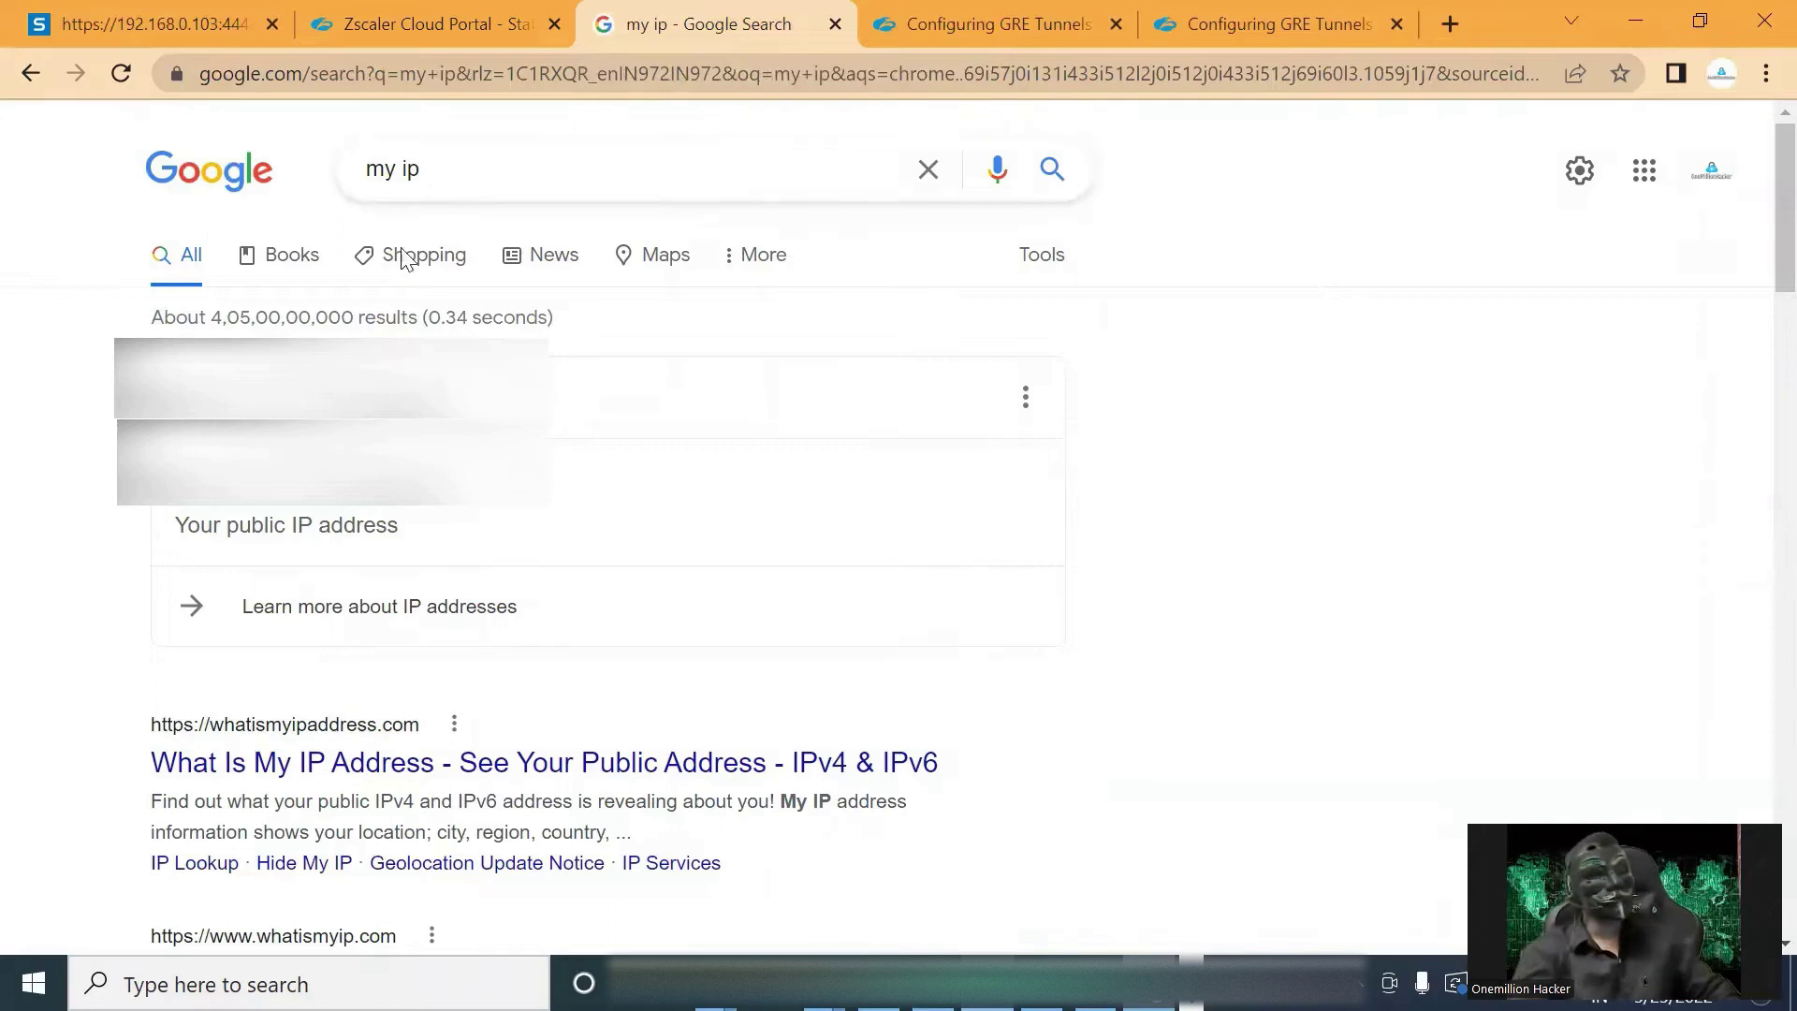
left_click(387, 17)
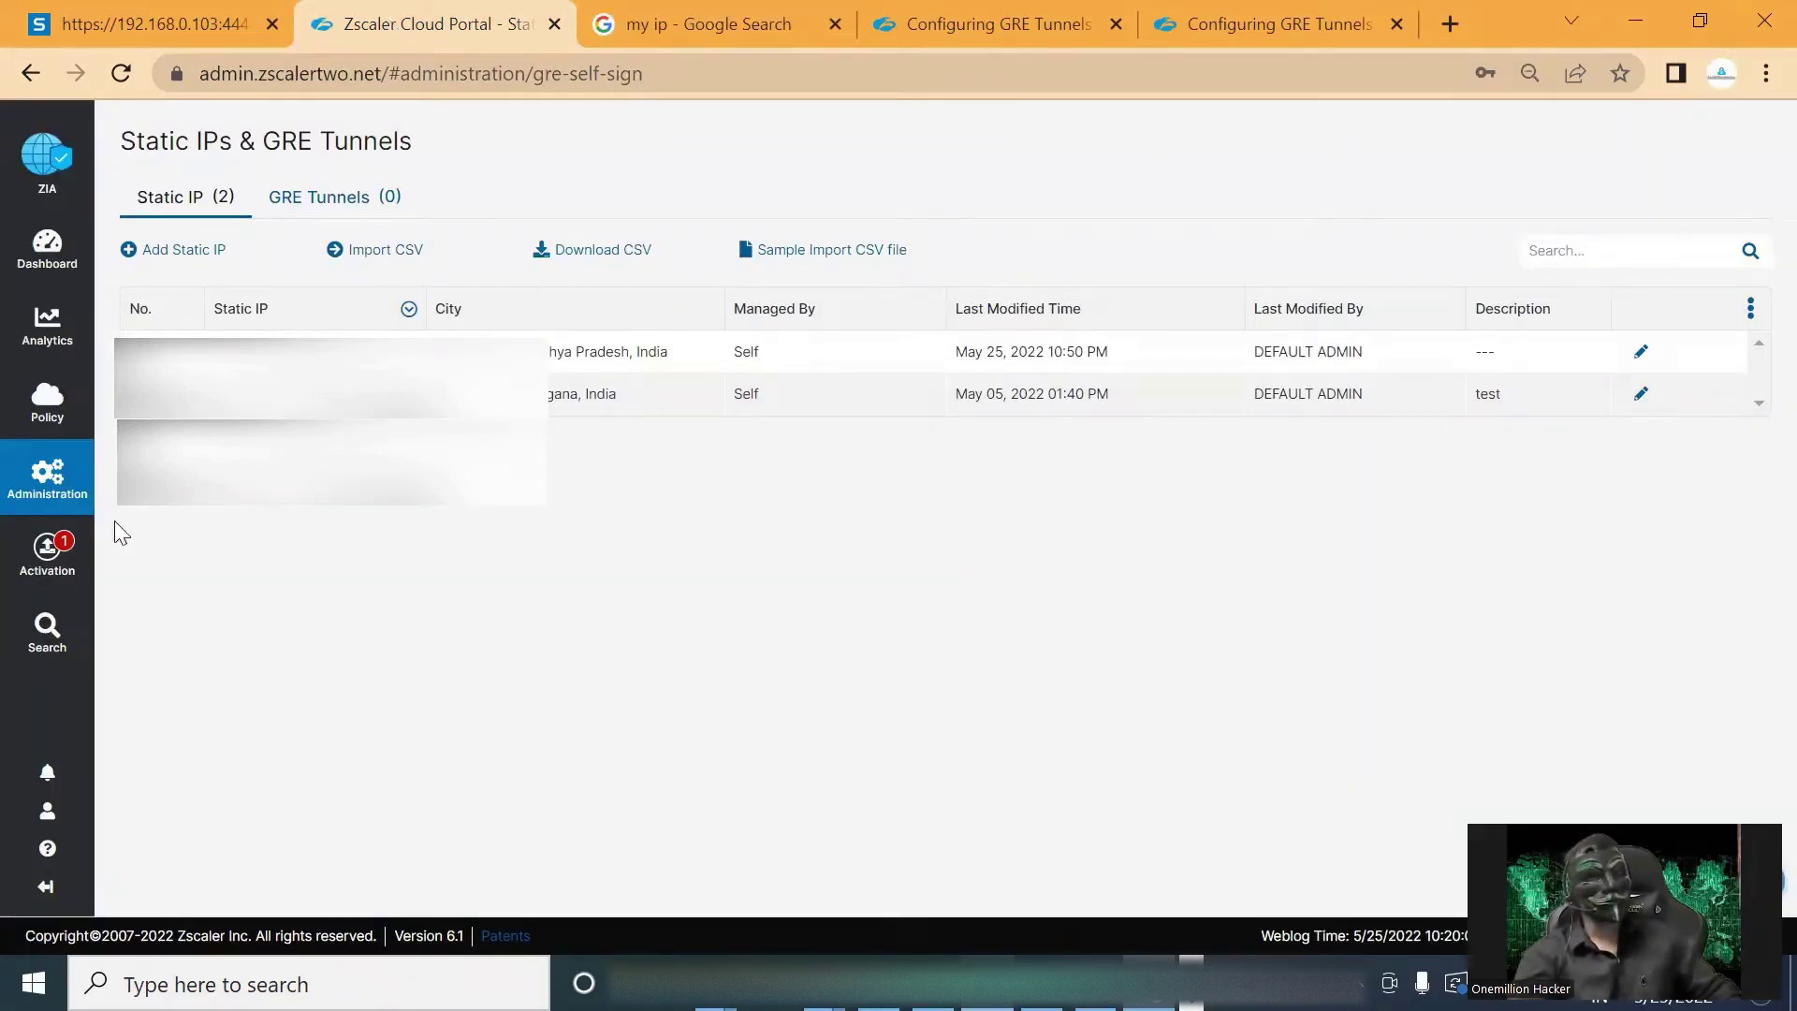
left_click(64, 477)
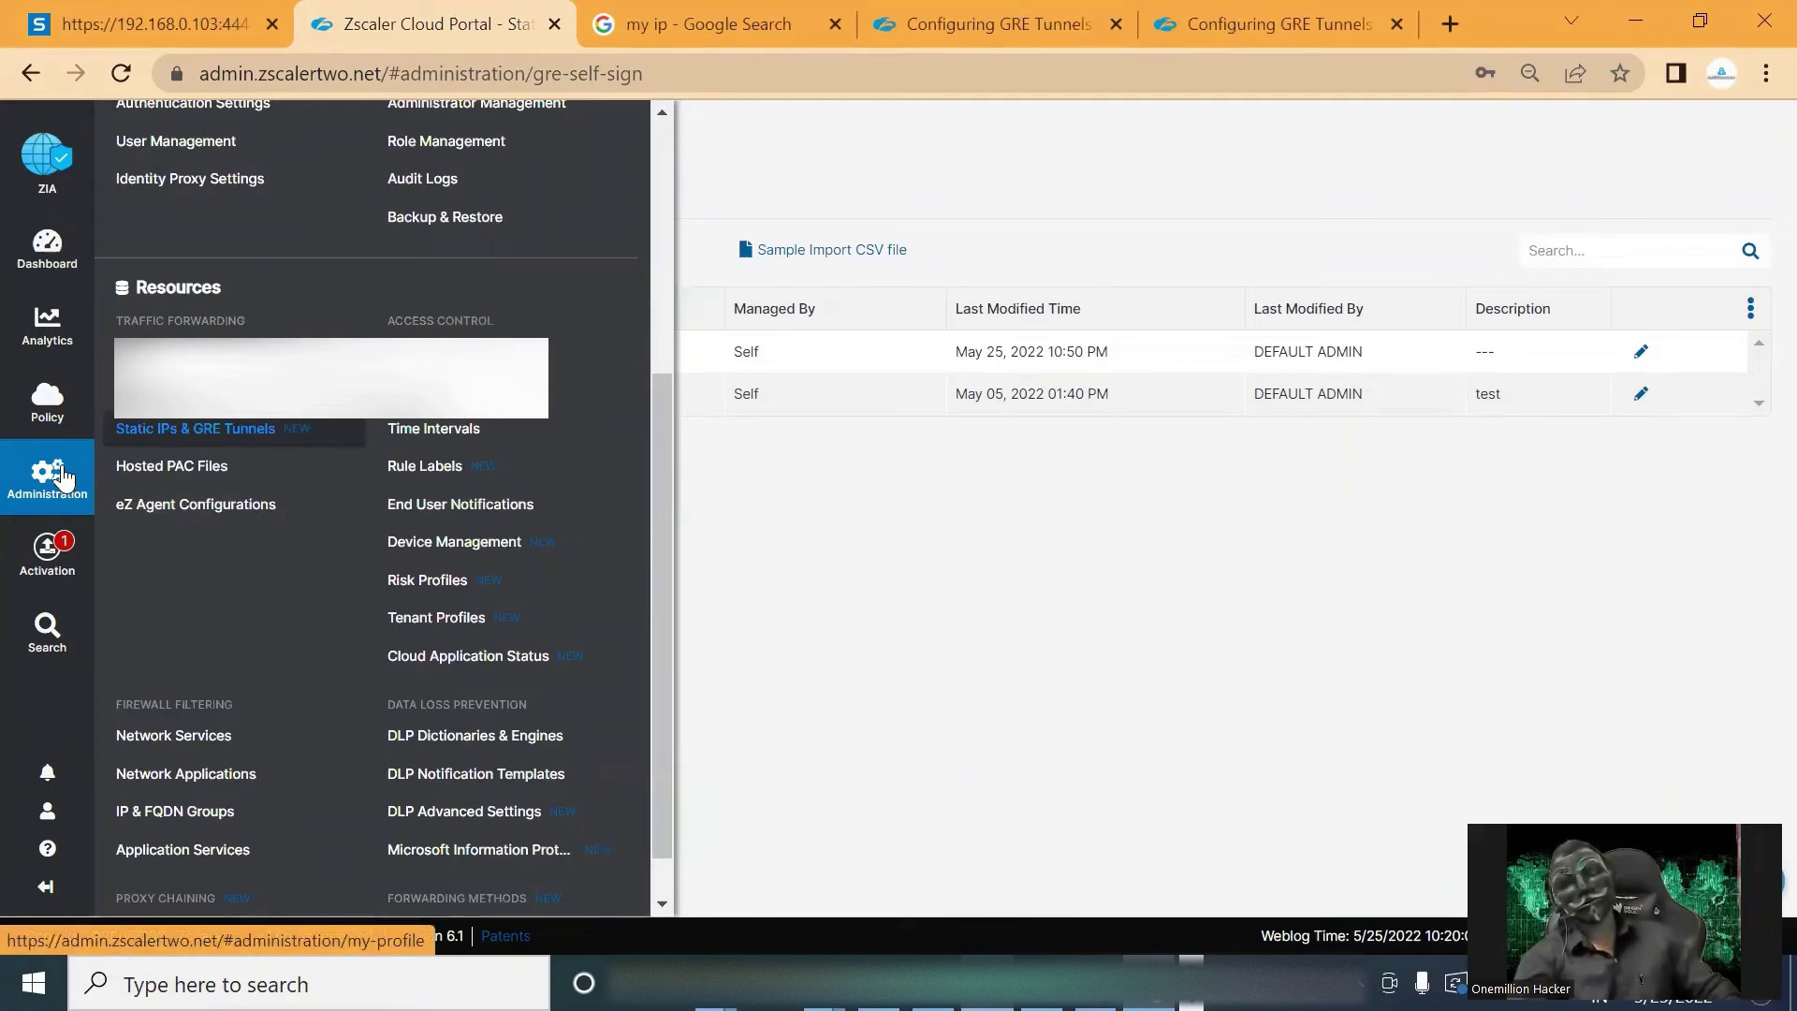
left_click(172, 433)
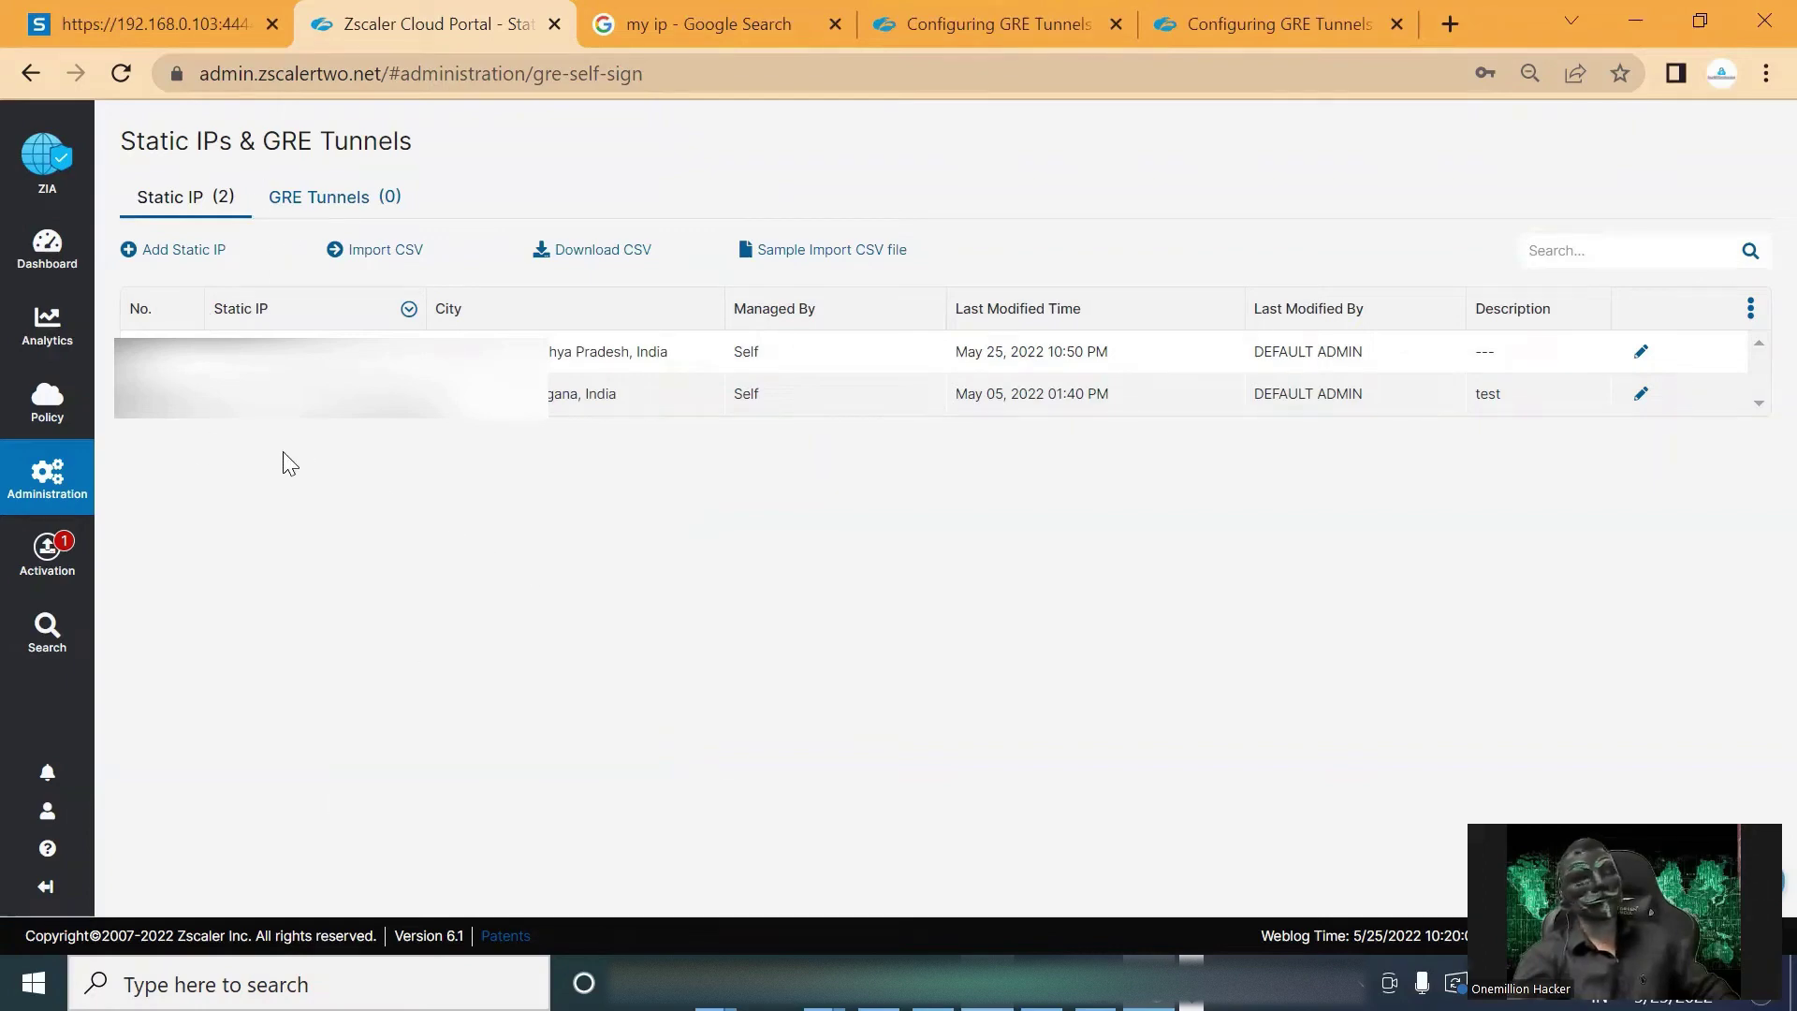
Start a new GRE tunnel using the static public IP as its source.
left_click(285, 198)
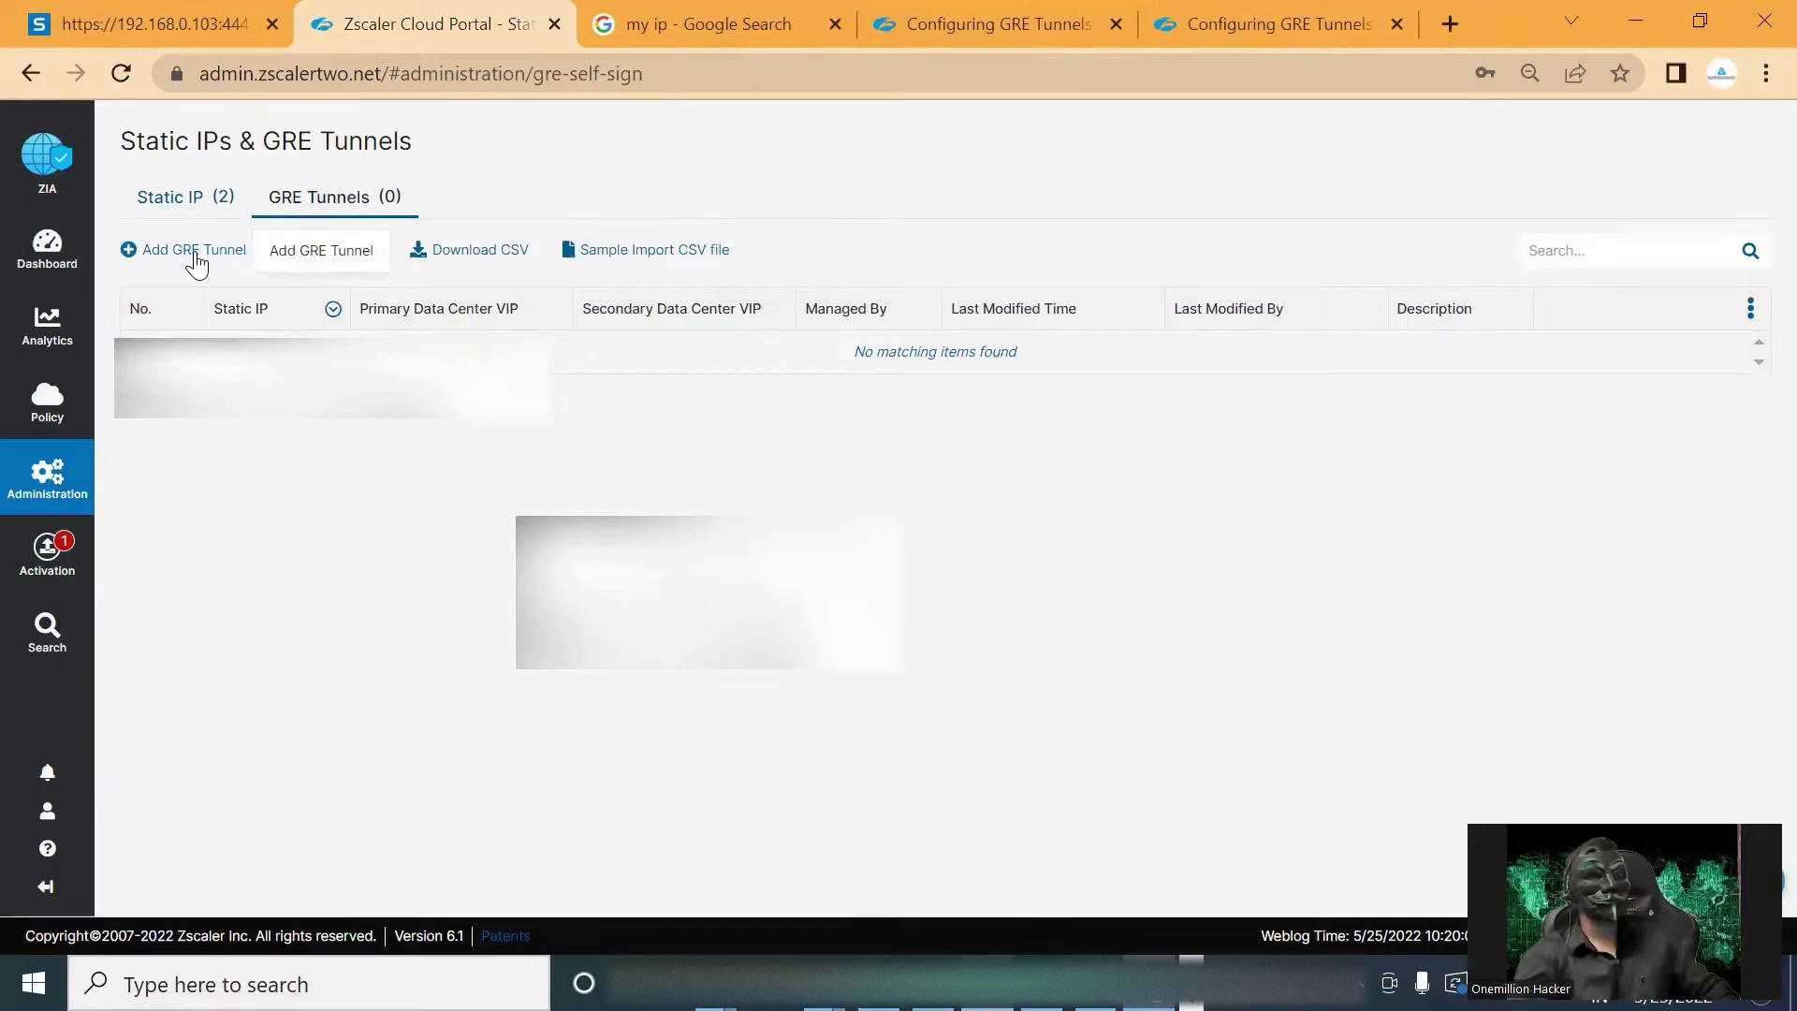
left_click(196, 263)
left_click(791, 511)
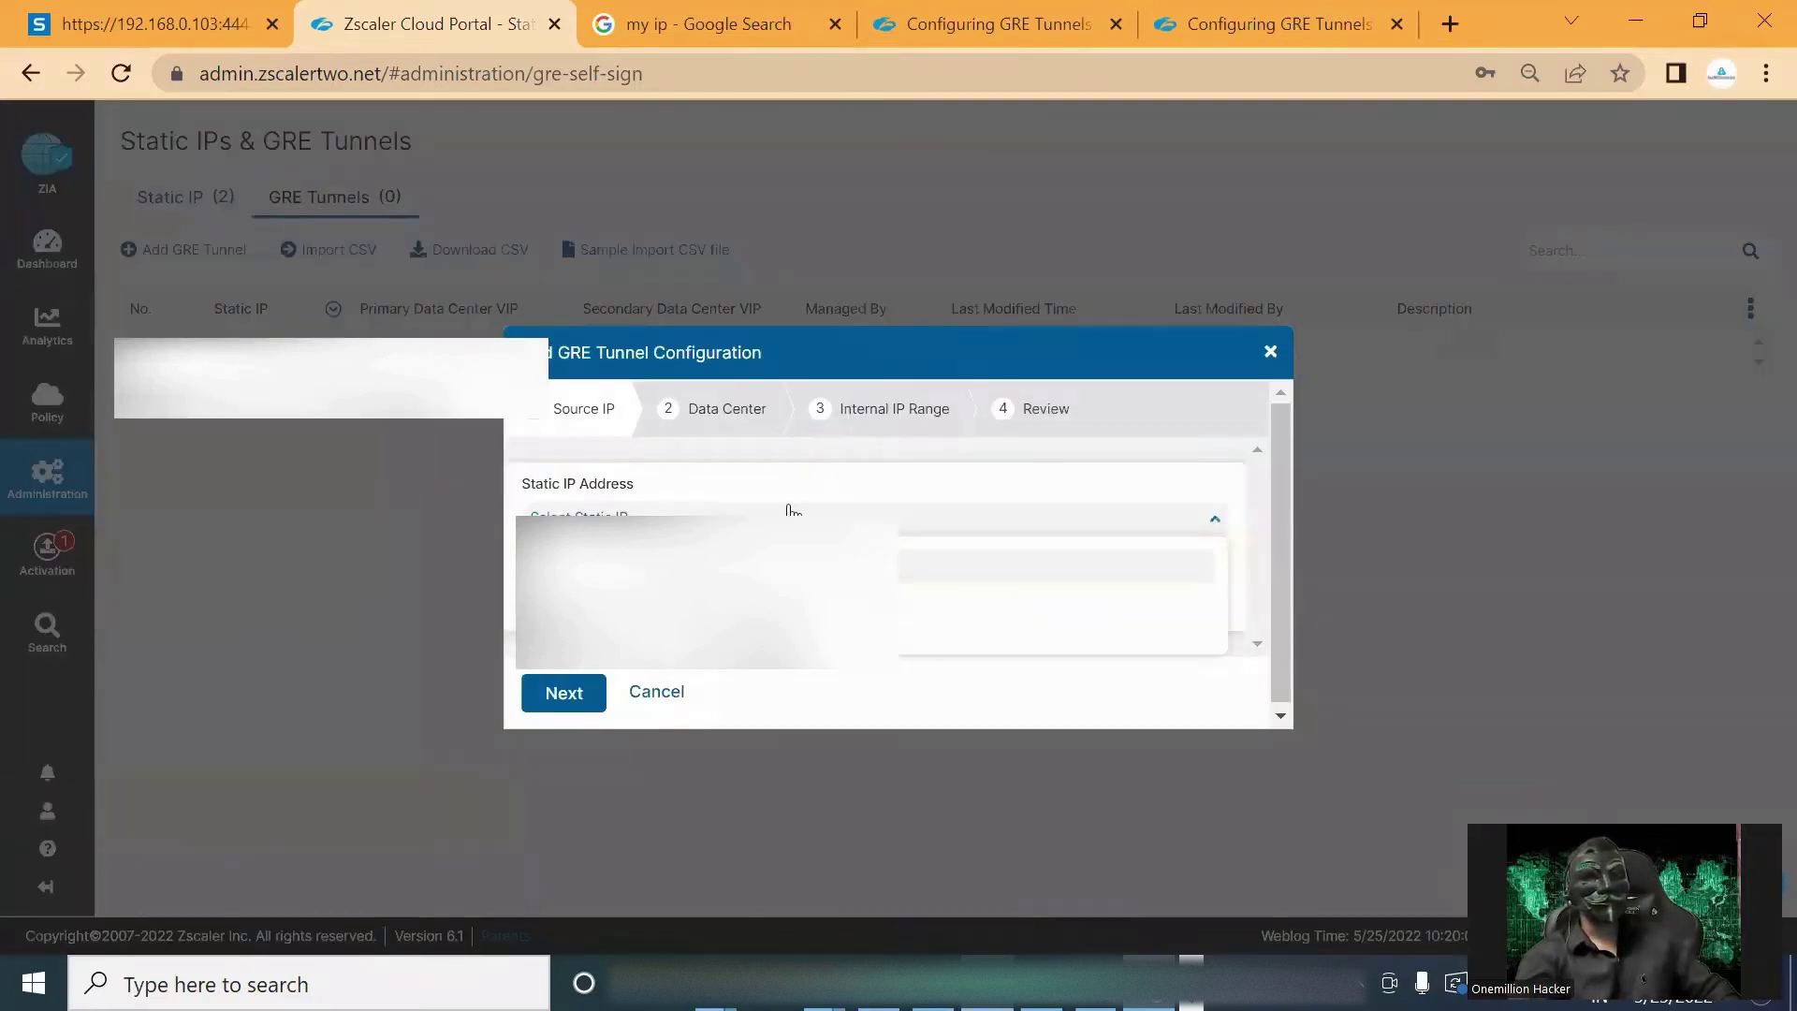
left_click(1062, 610)
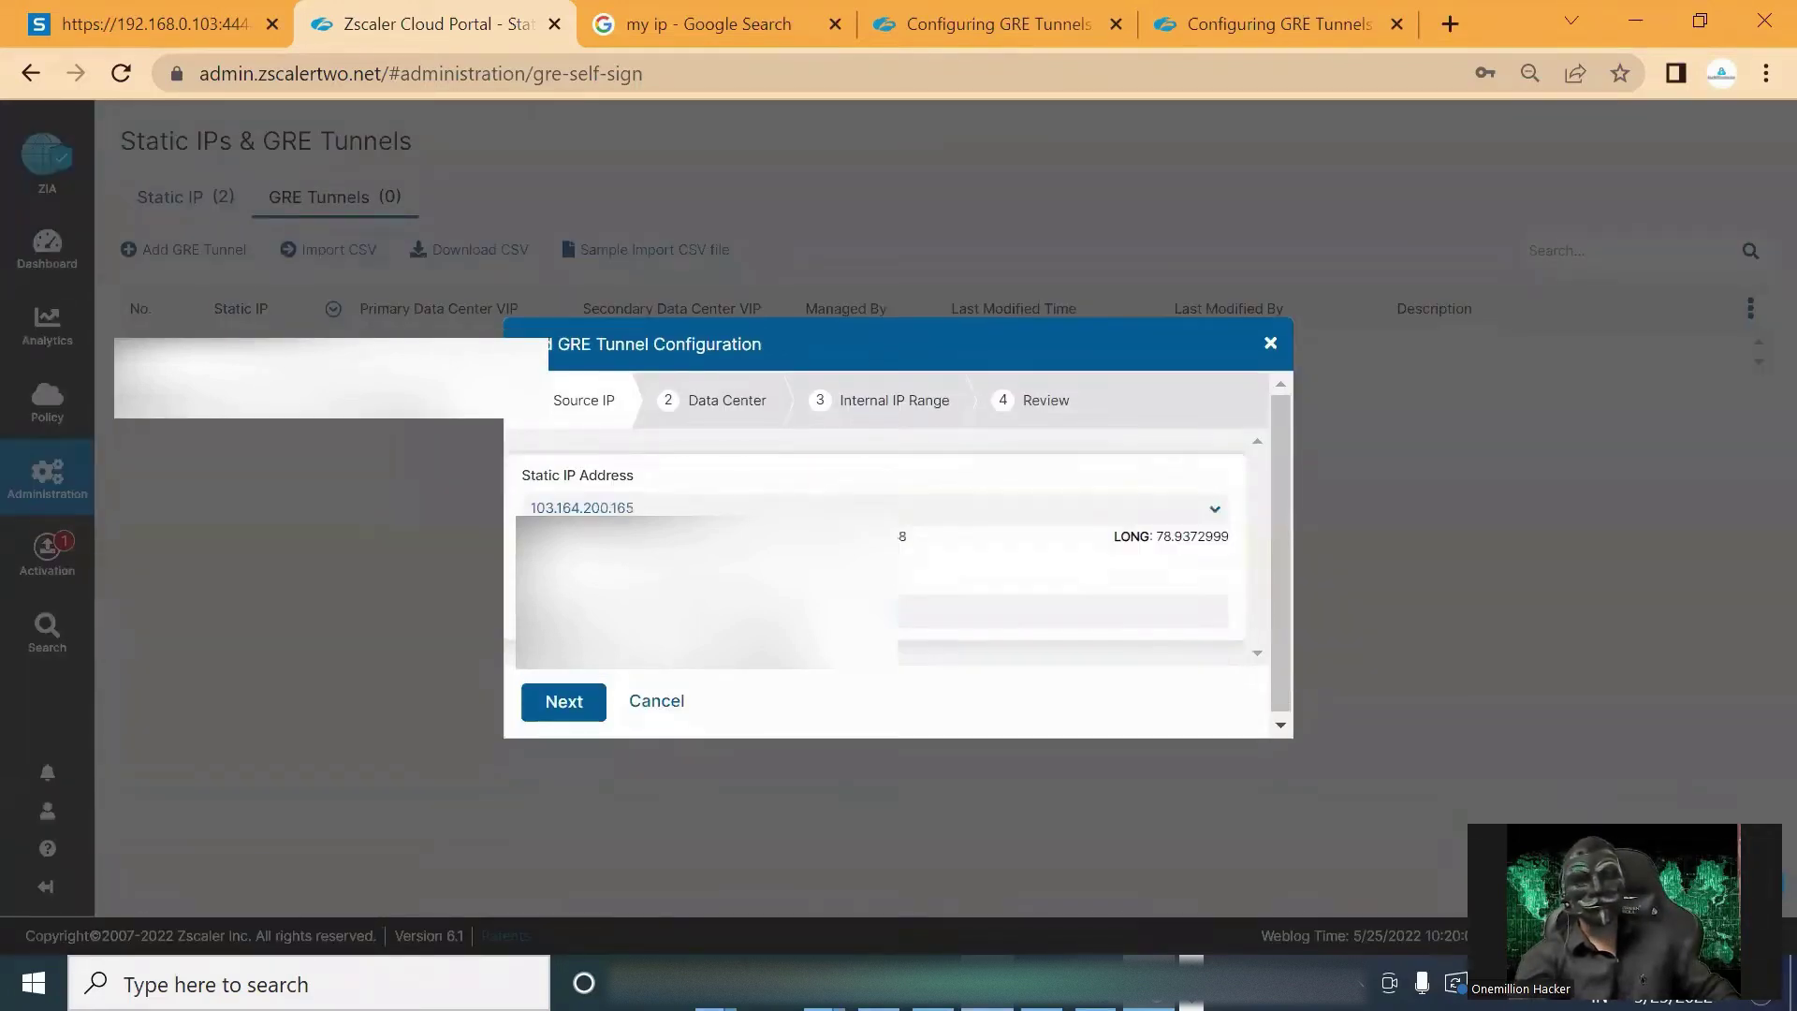
left_click(583, 702)
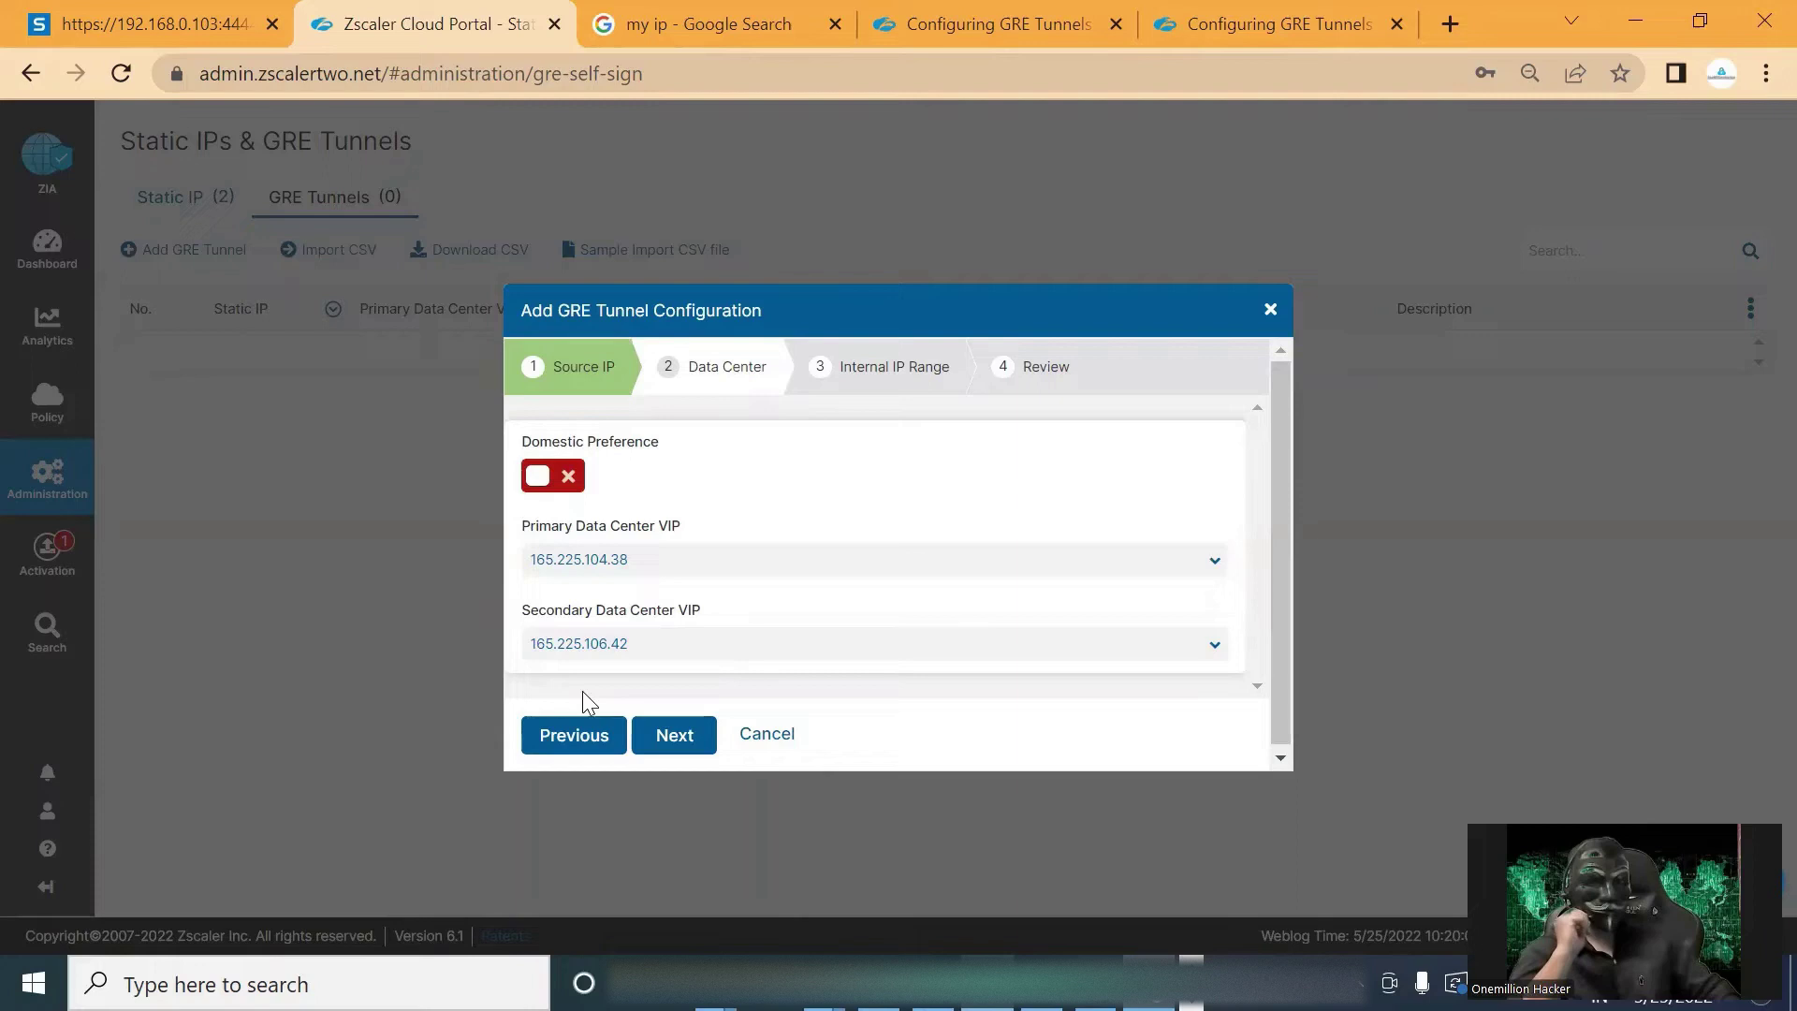
Keep 165.225.104.38 as primary VIP and review the Domestic Preference option.
left_click(763, 561)
scroll(777, 730, "down", 5)
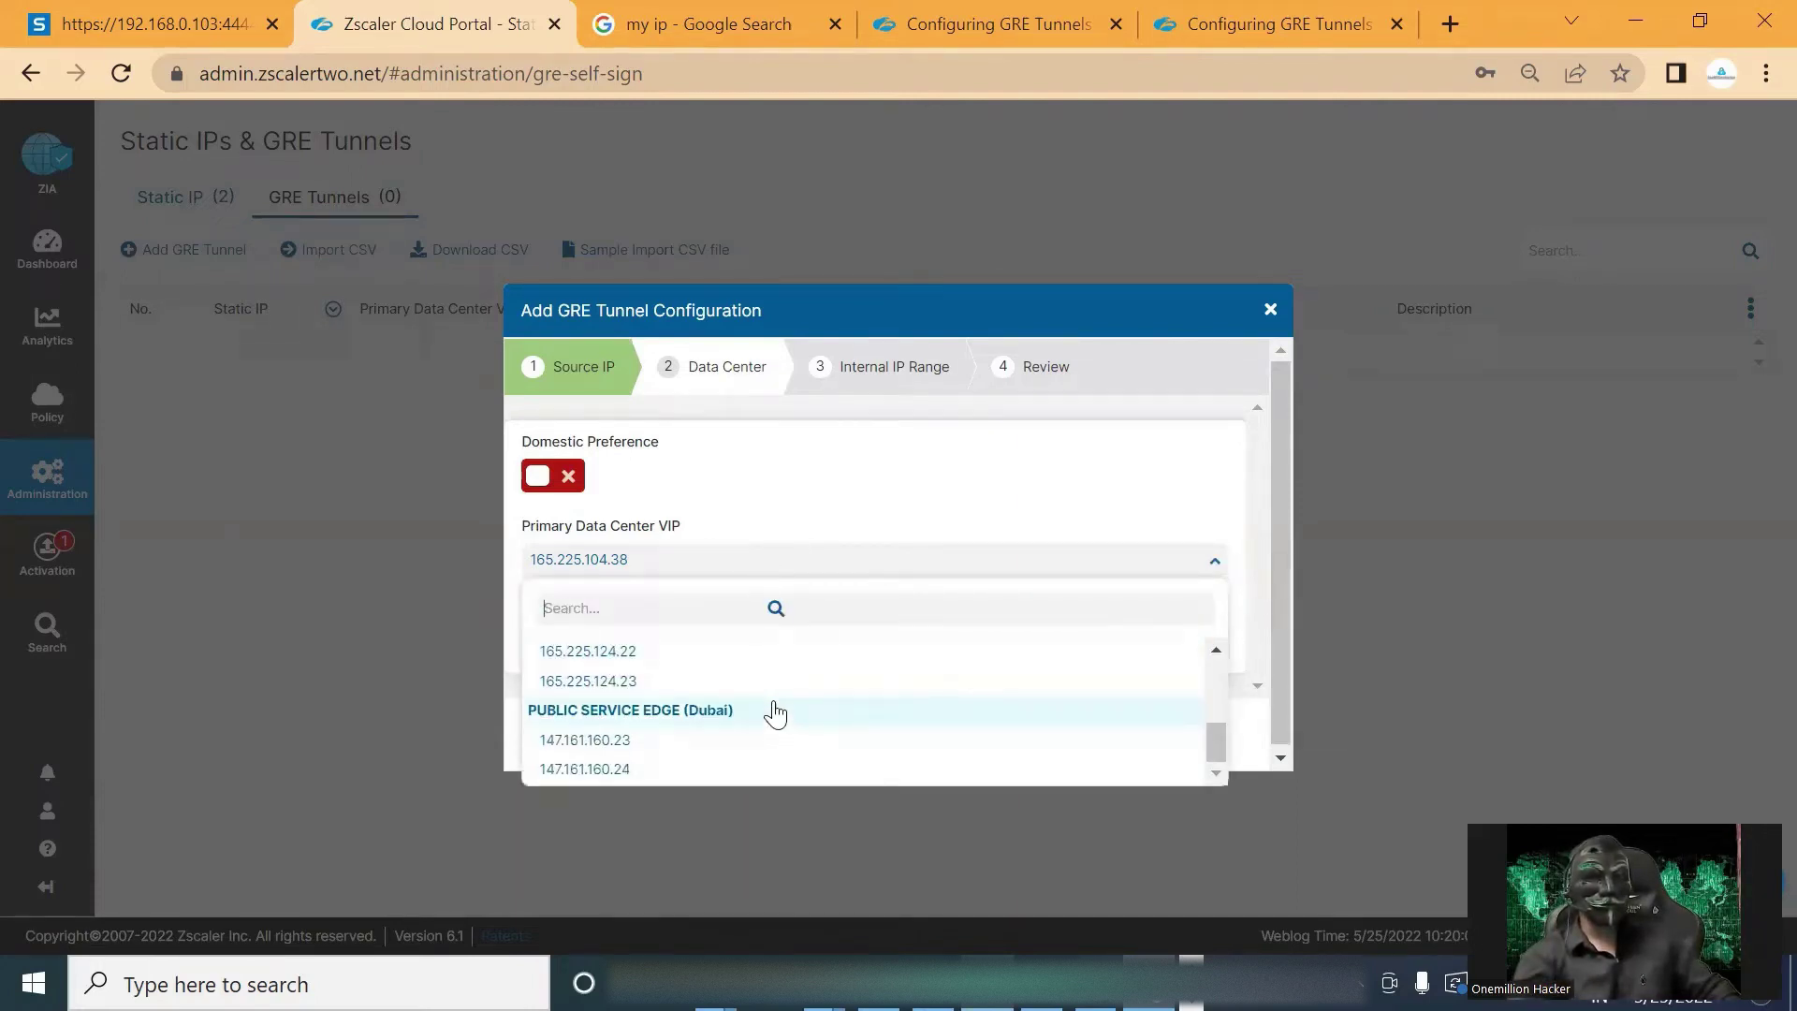
scroll(774, 713, "up", 5)
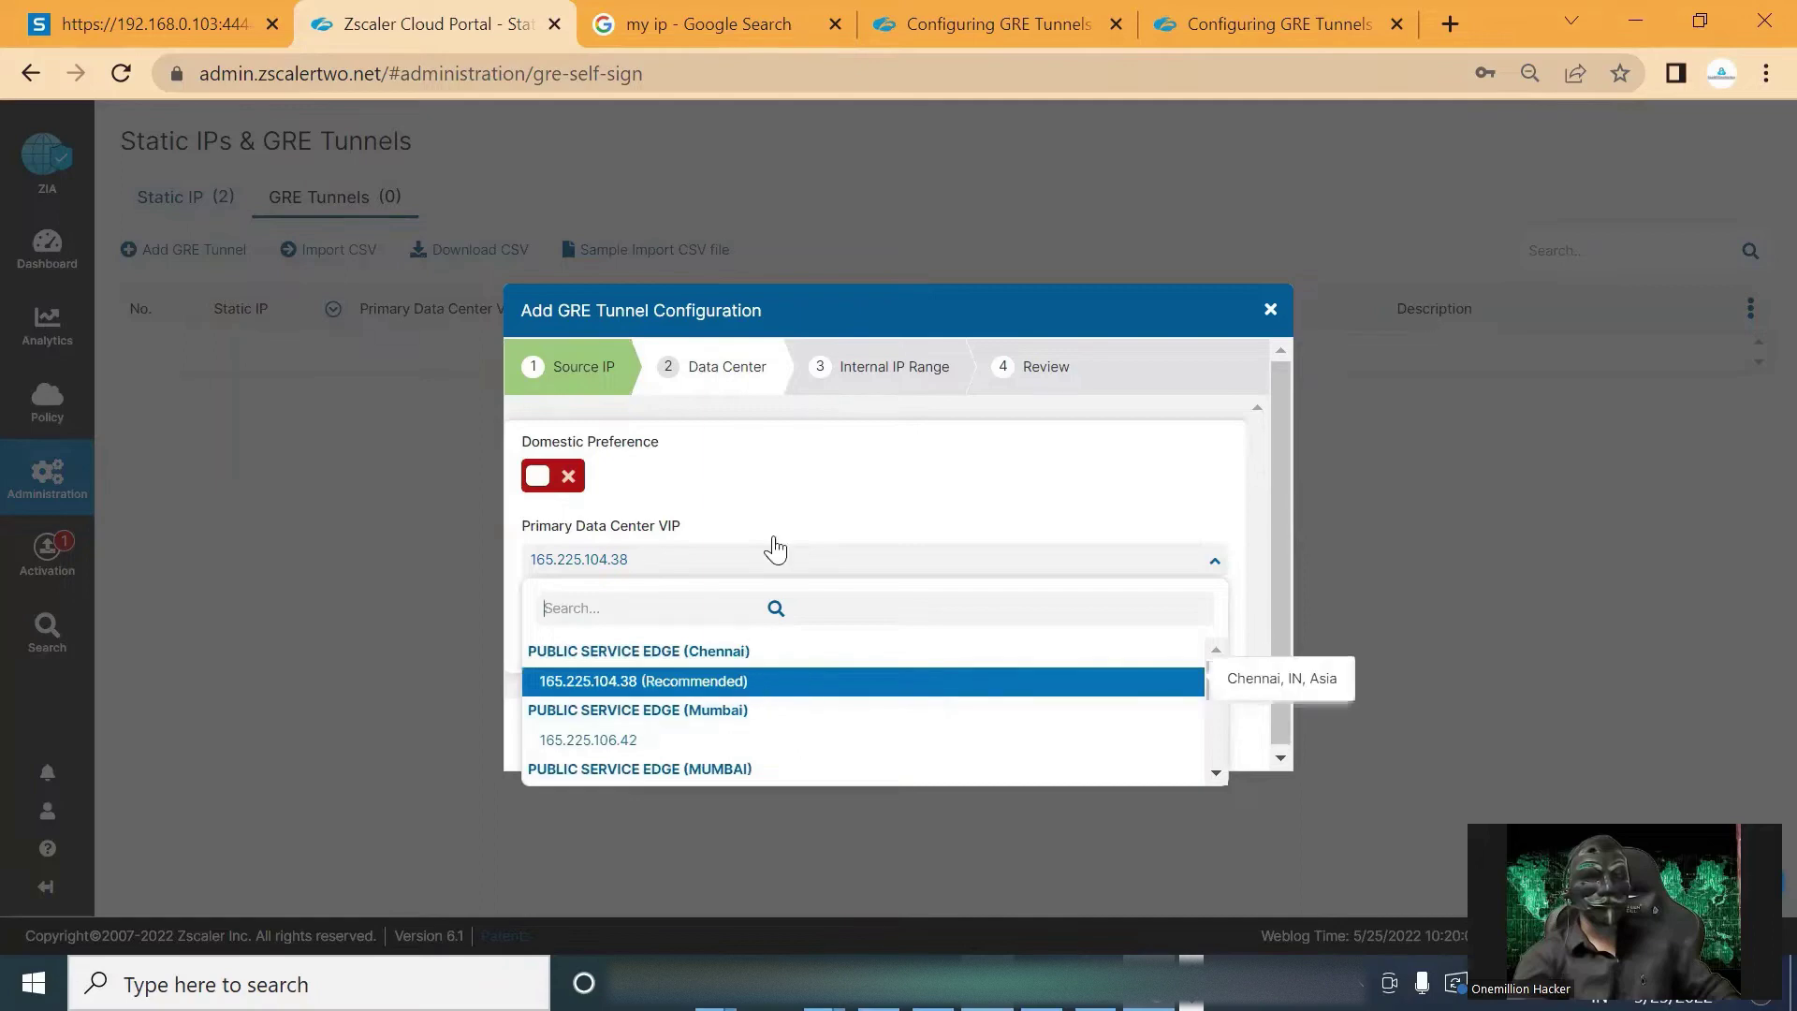
left_click(786, 491)
mouse_move(562, 449)
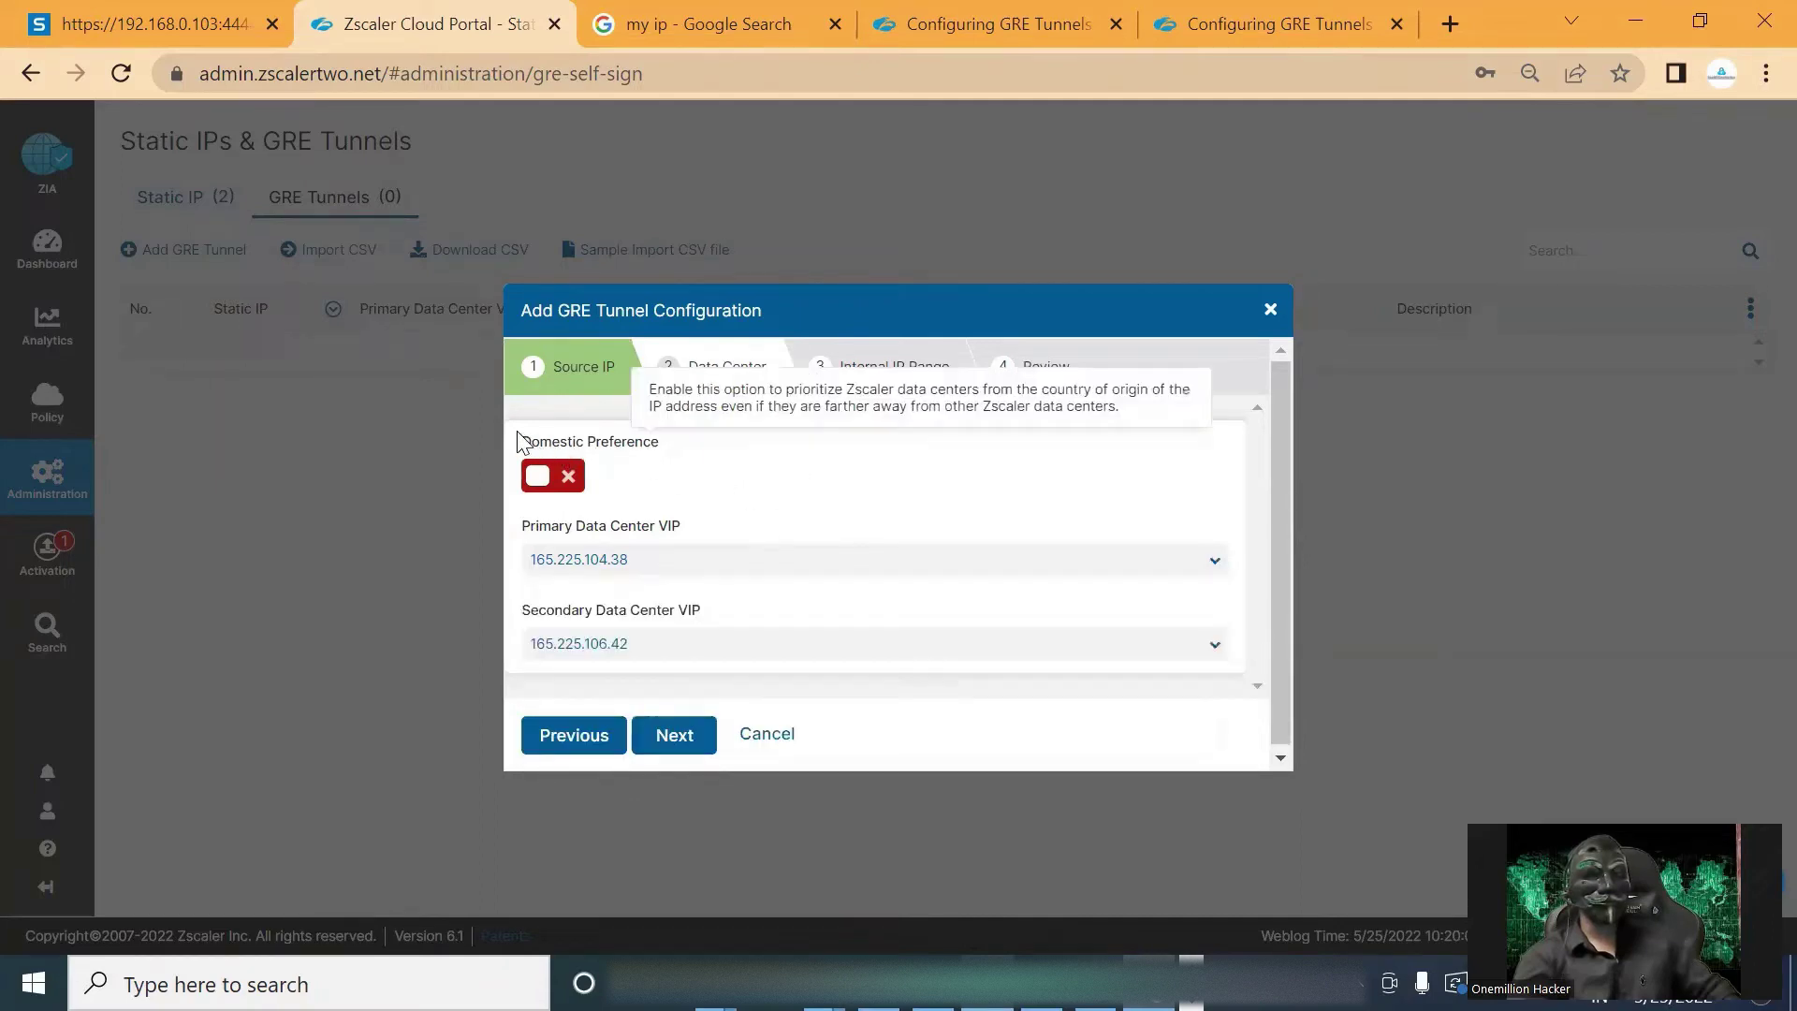
left_click_drag(521, 441, 671, 460)
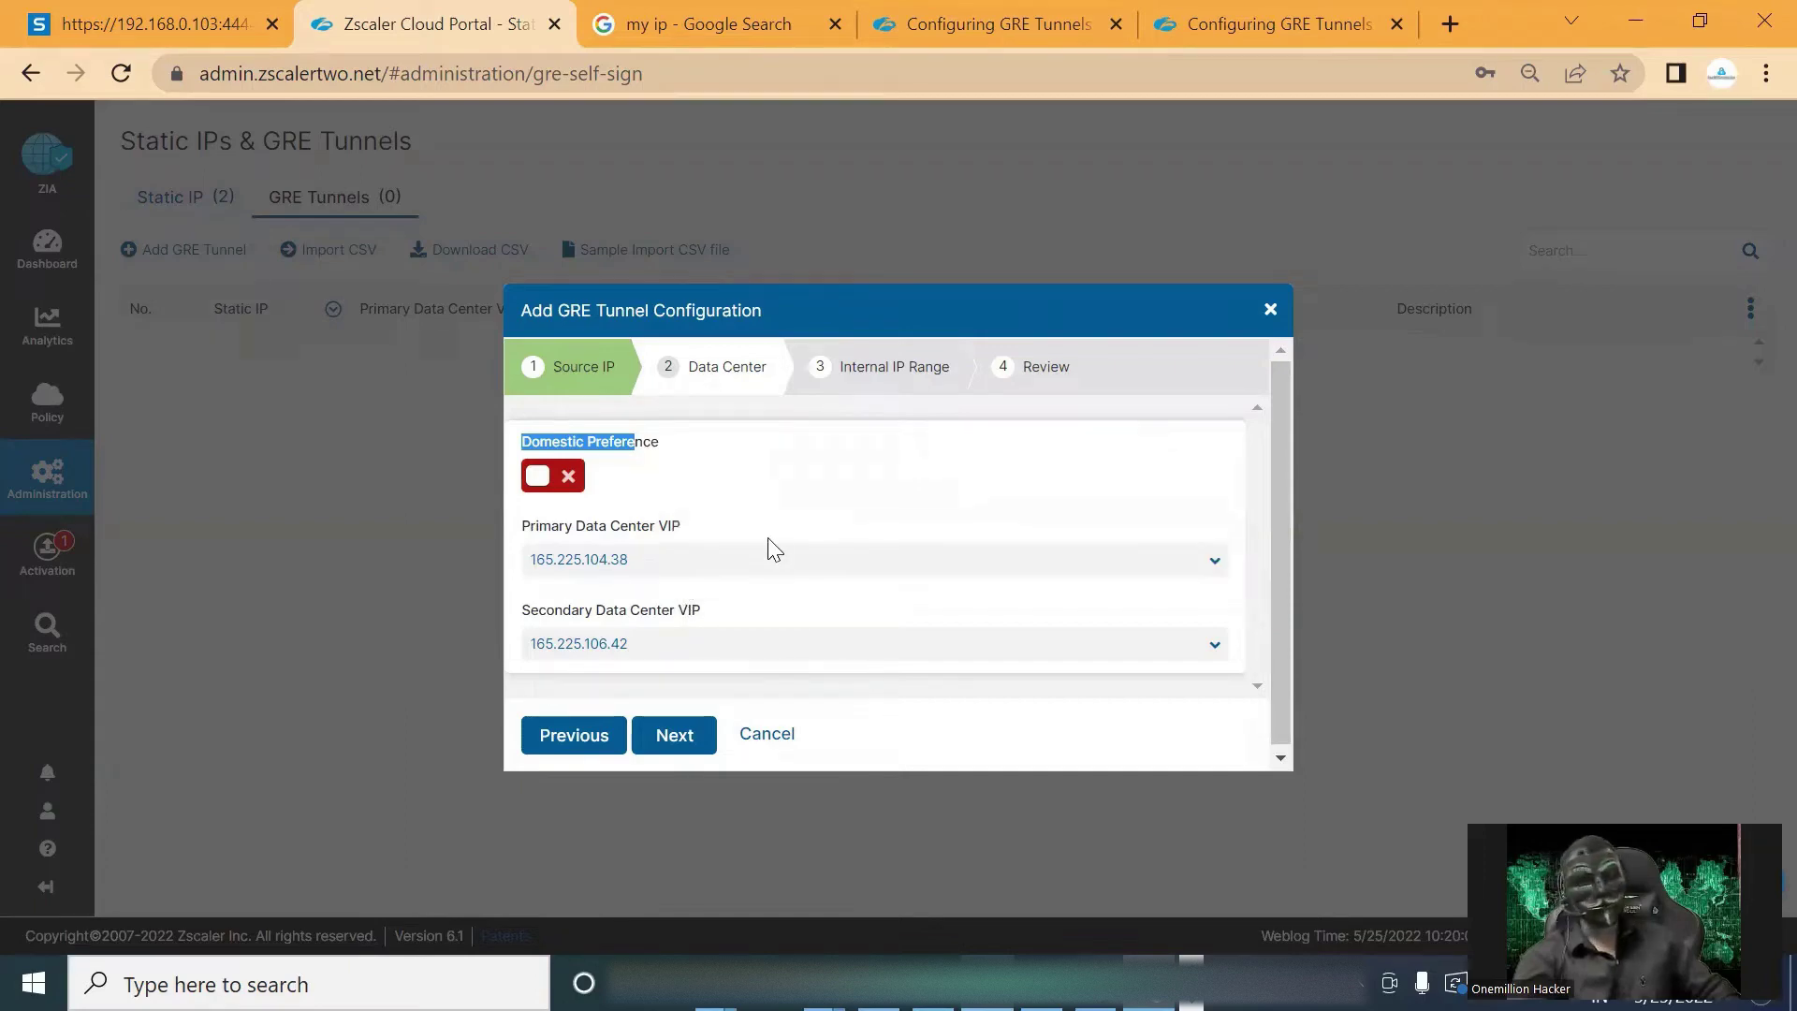
left_click(675, 737)
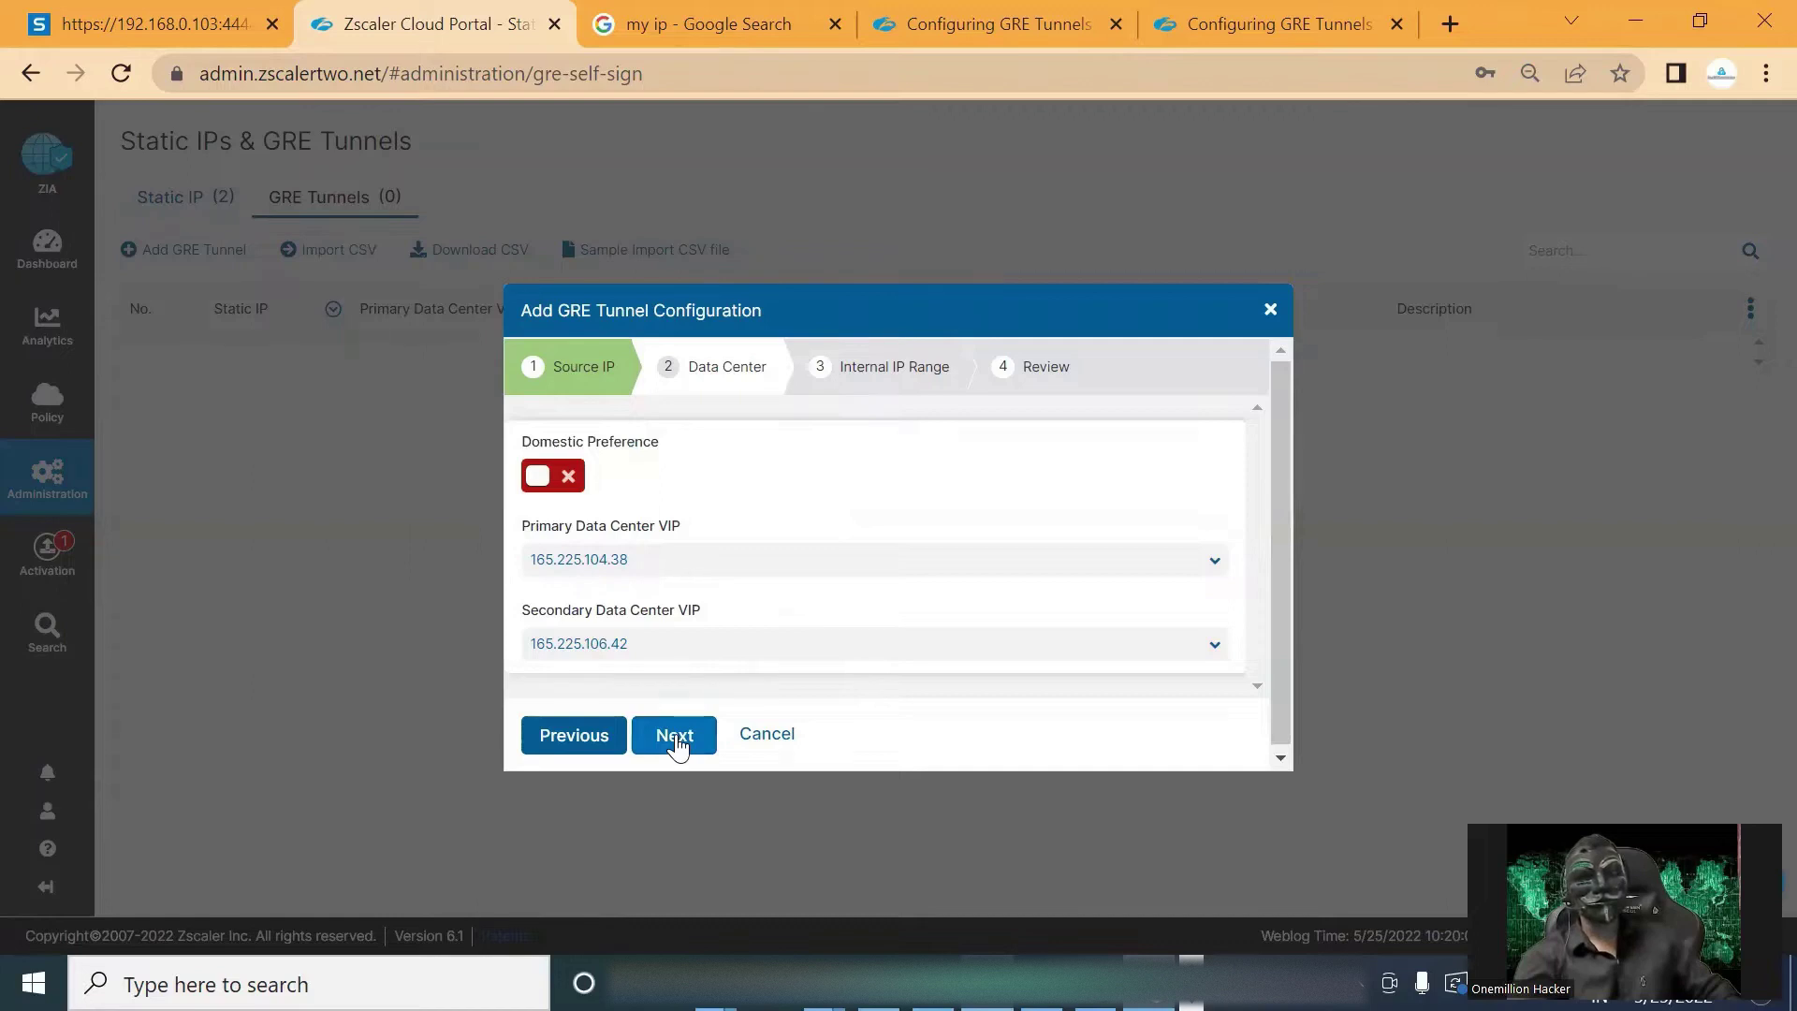
Assign internal range 172.21.10.200 - 172.21.10.207 to the tunnel, review and save it.
left_click(675, 736)
mouse_move(670, 453)
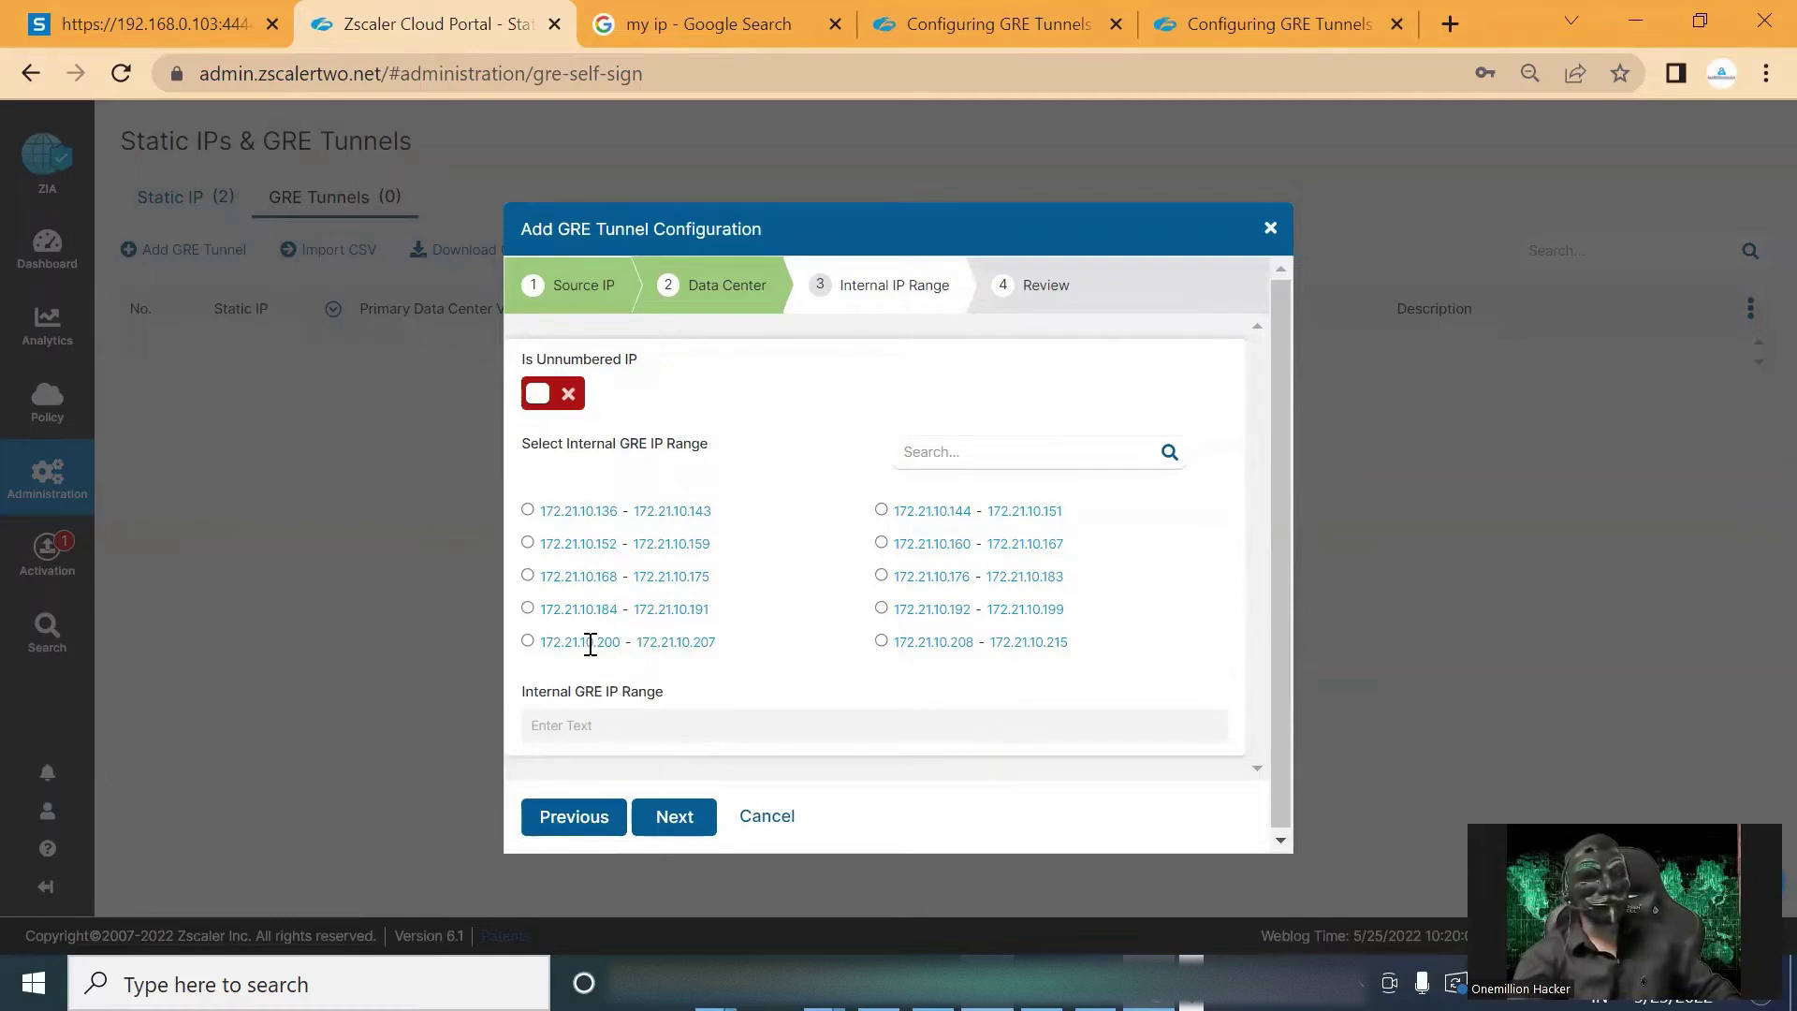
left_click(528, 642)
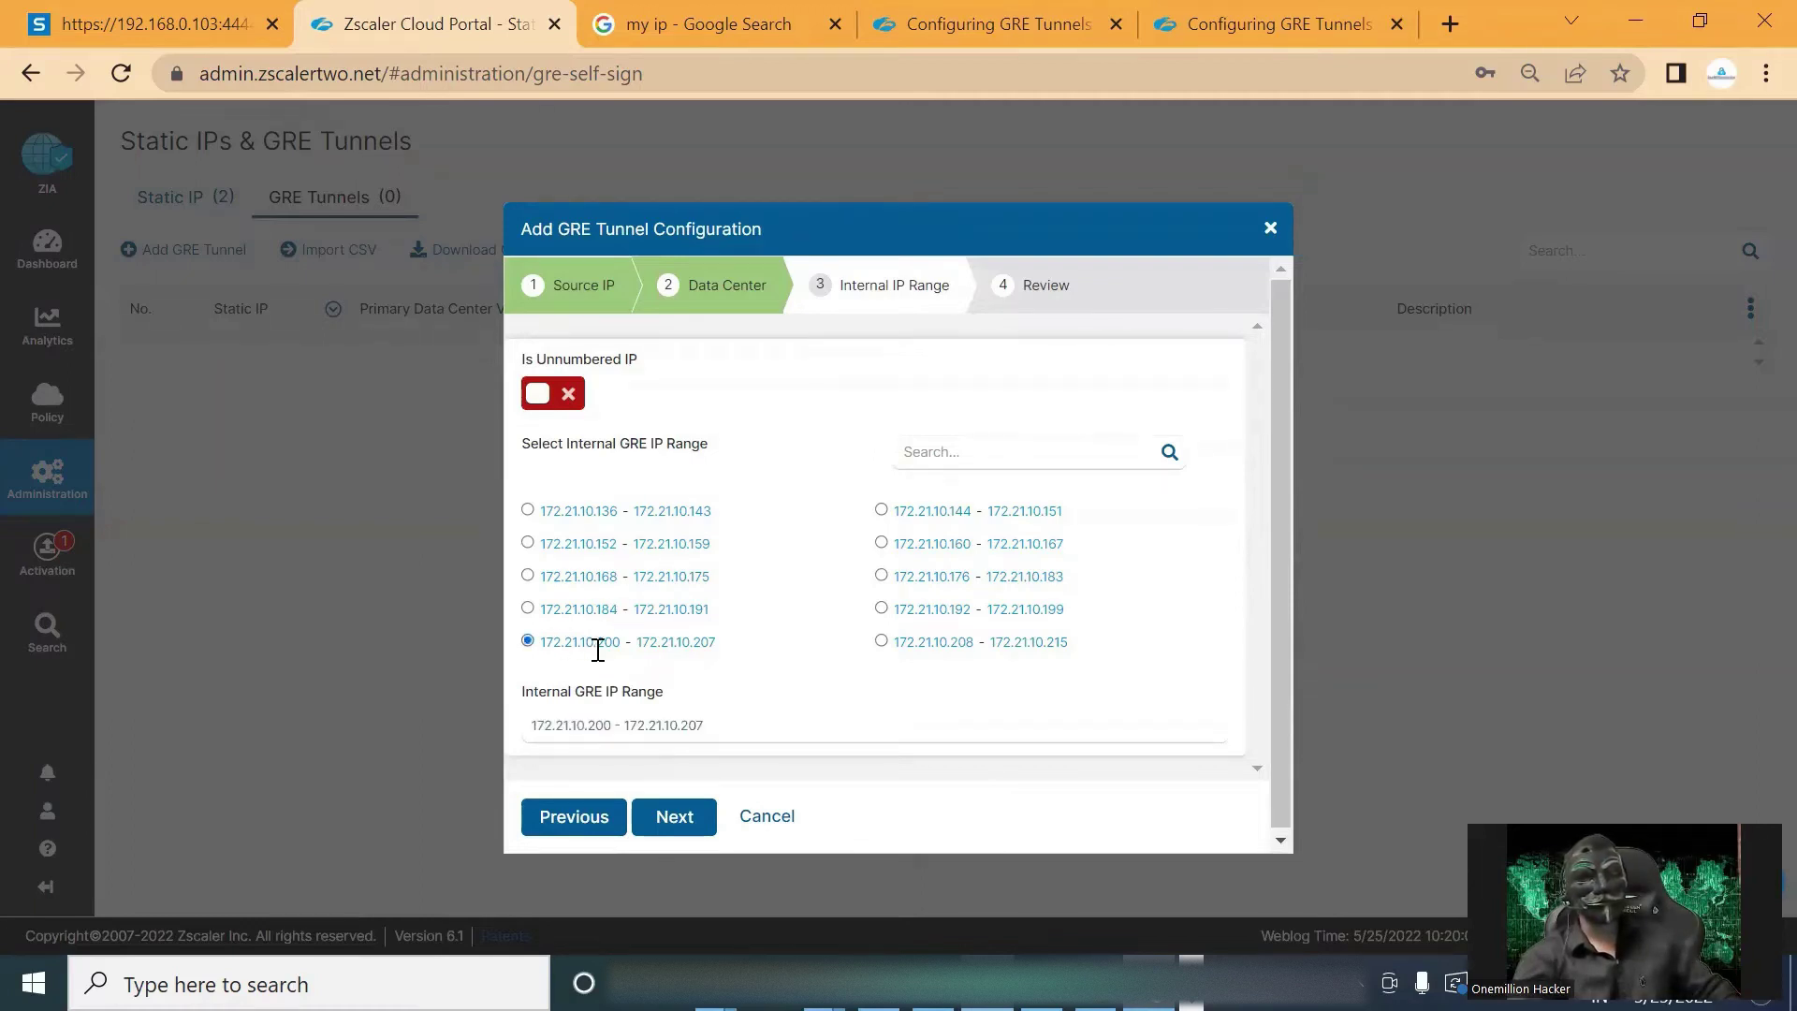
left_click_drag(611, 645, 625, 658)
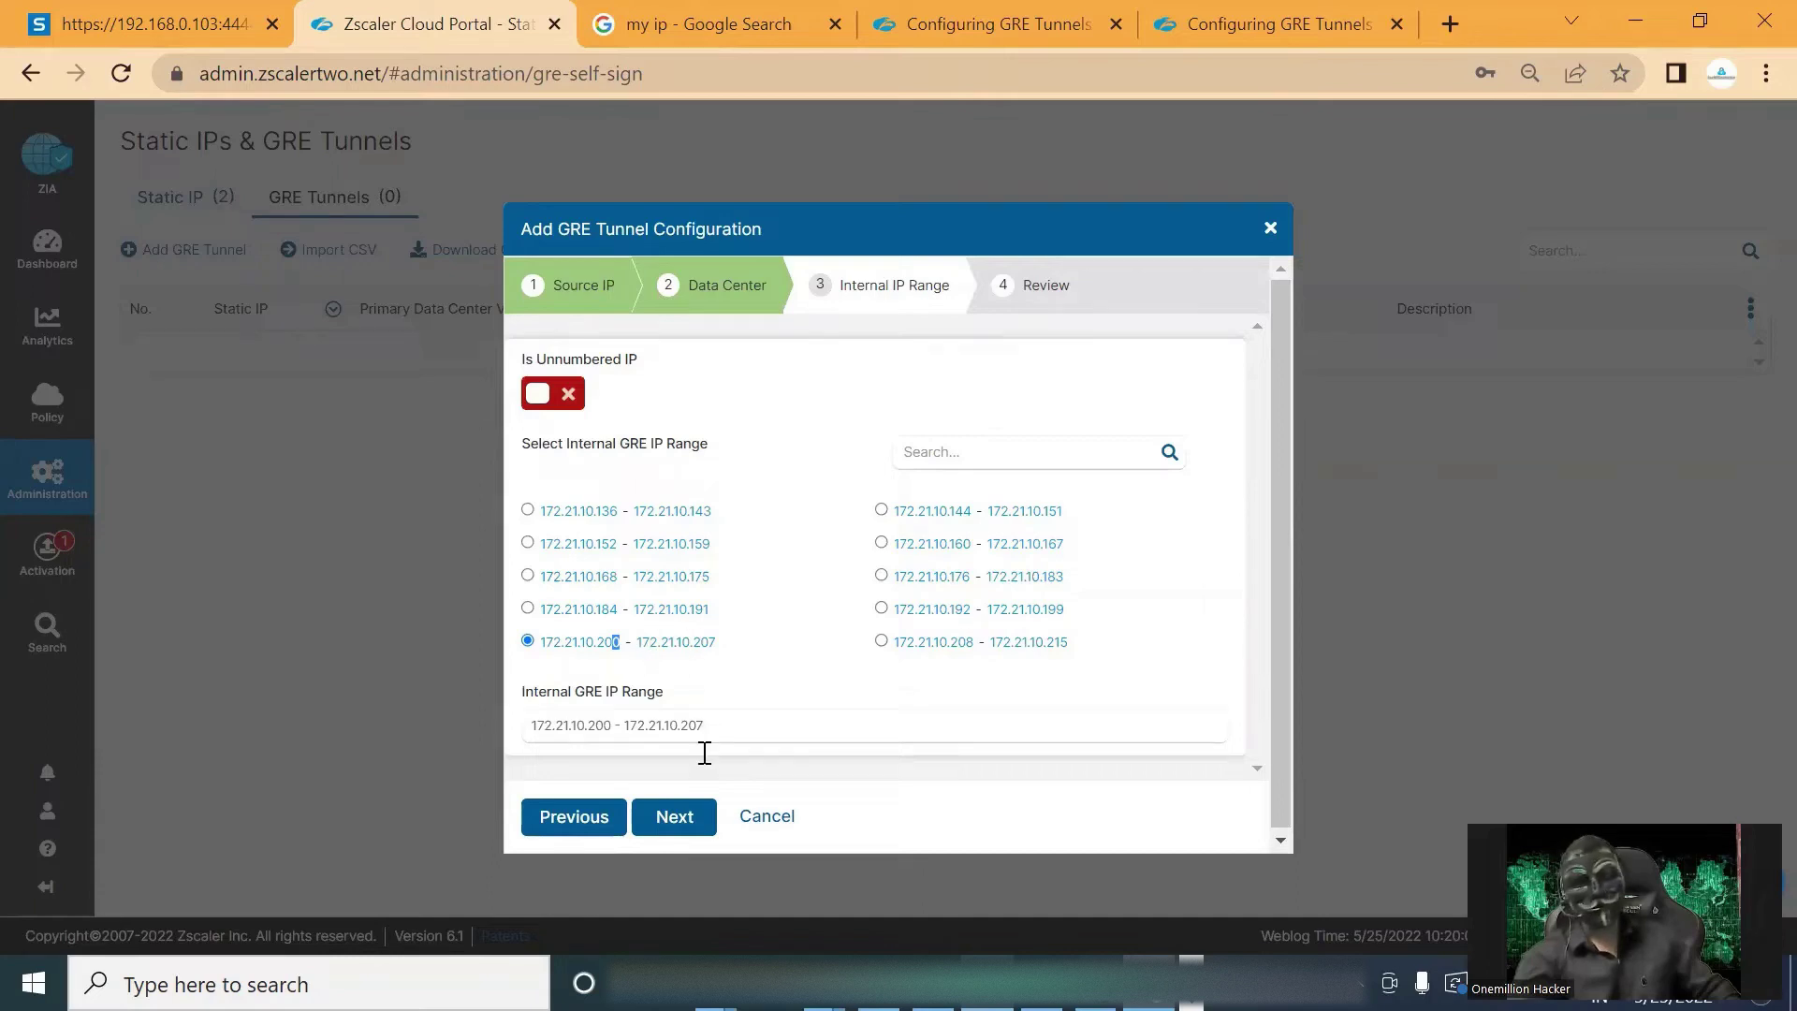
left_click(684, 818)
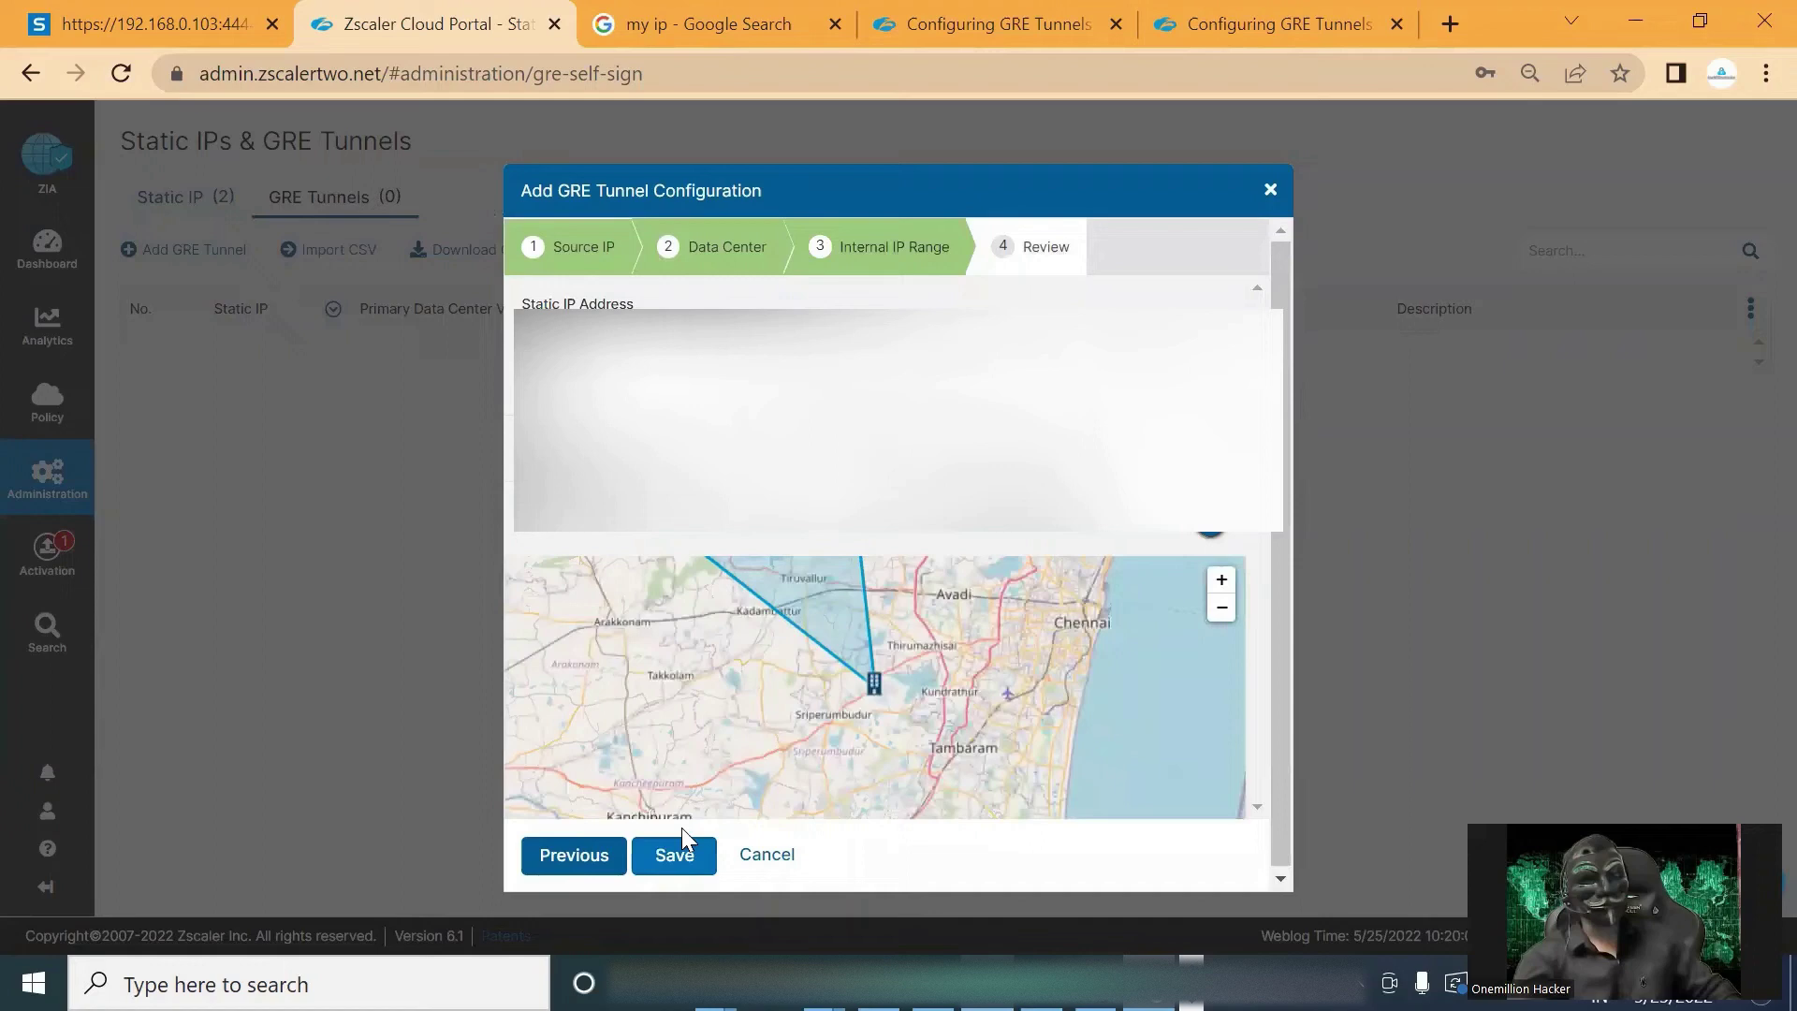
left_click(682, 831)
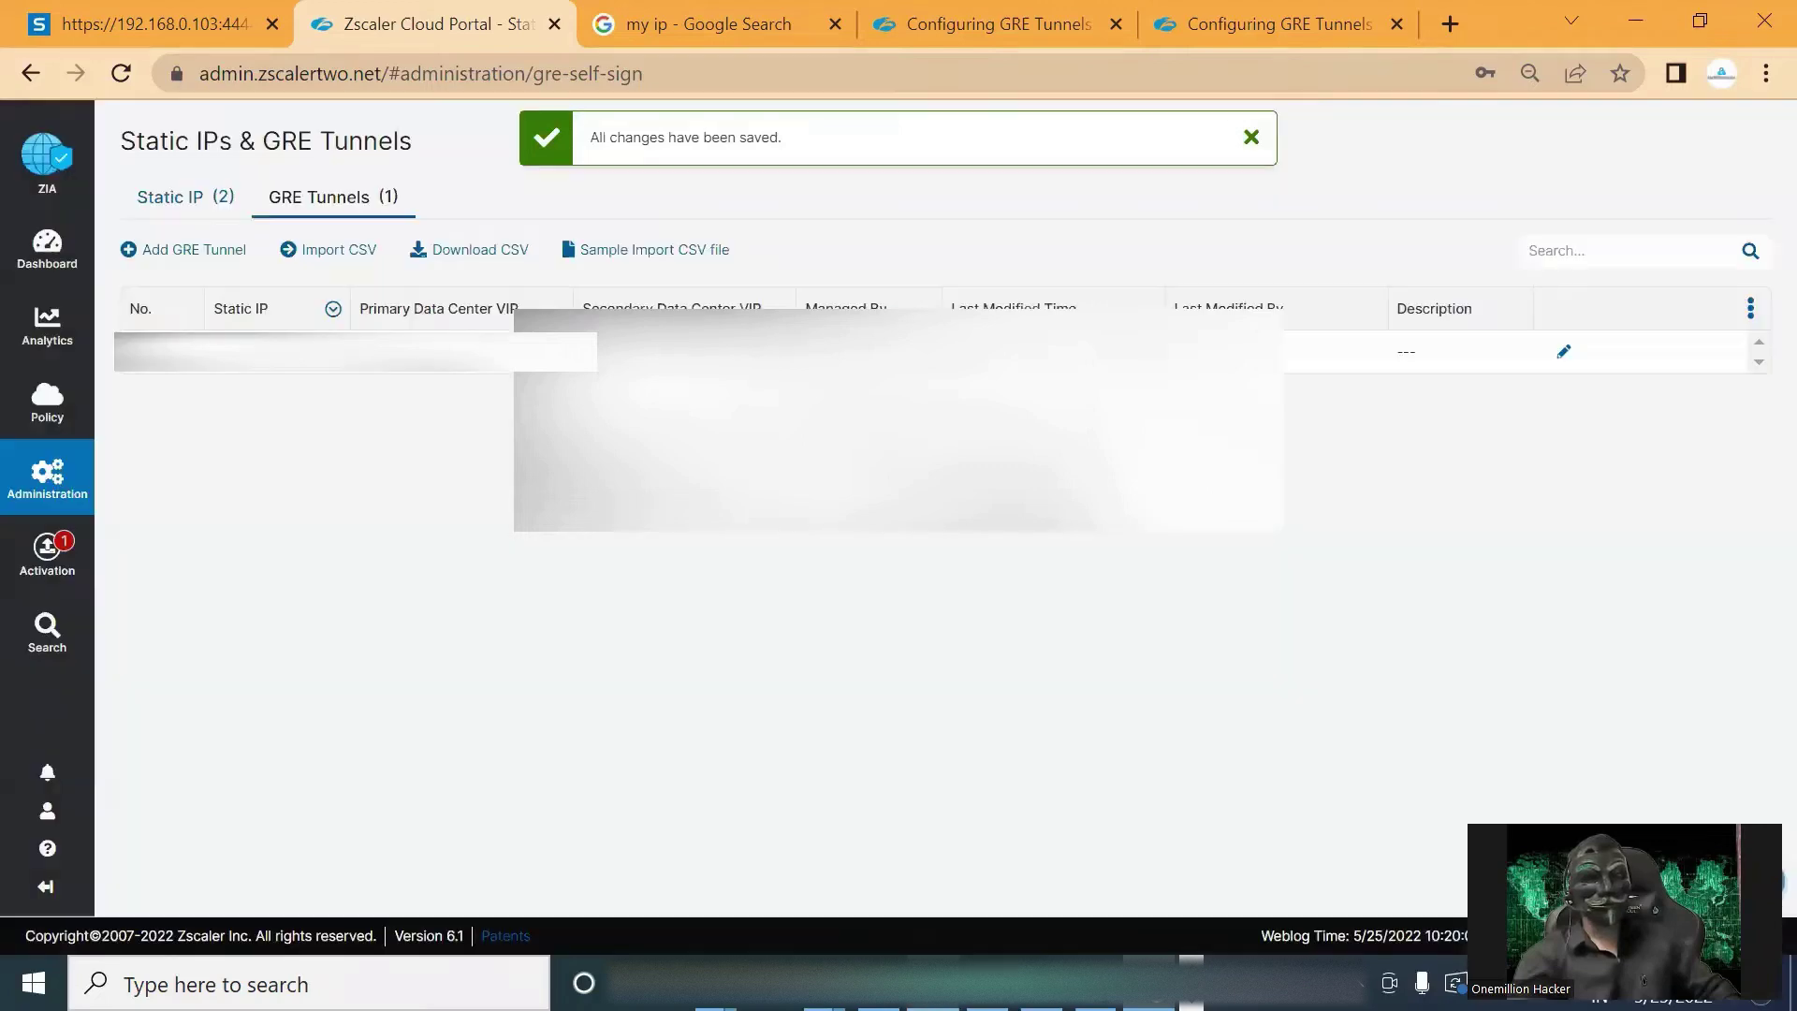
In Notepad, point out 10.0.0.0 as Network IP and 10.0.0.1 as the Firewall gateway.
key("alt+Tab")
scroll(1345, 554, "up", 2)
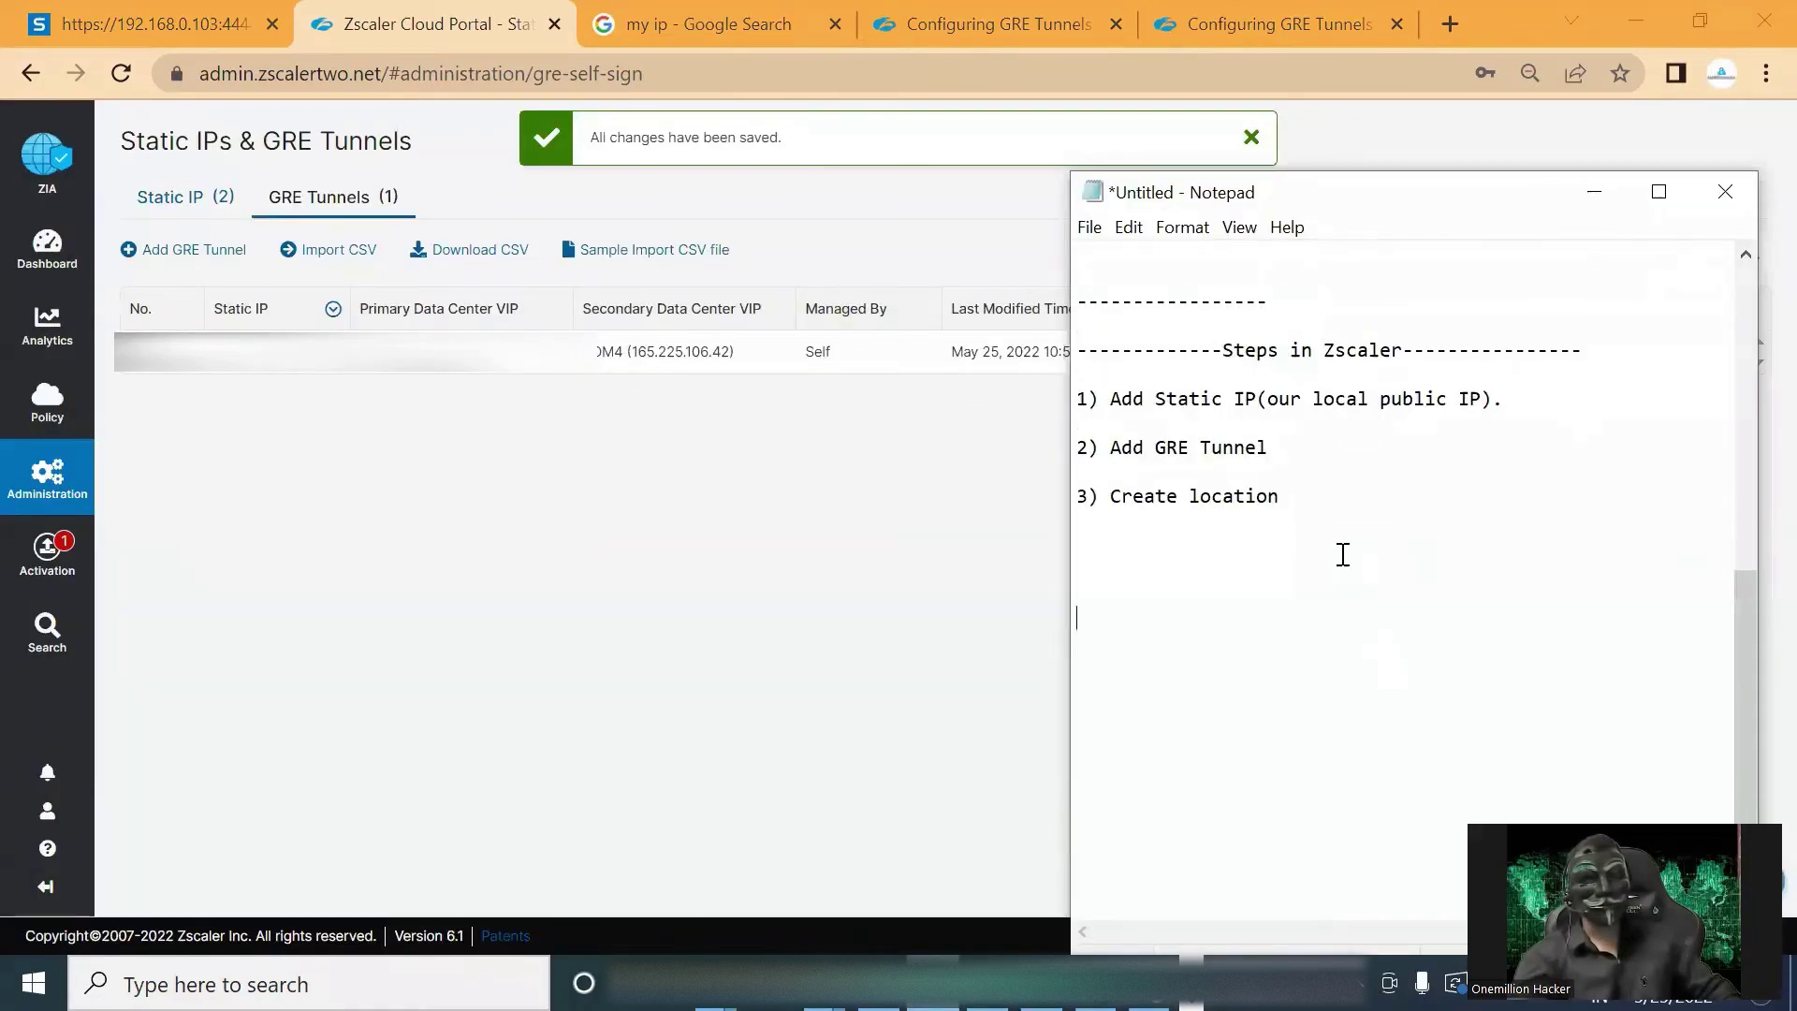
scroll(1345, 554, "up", 2)
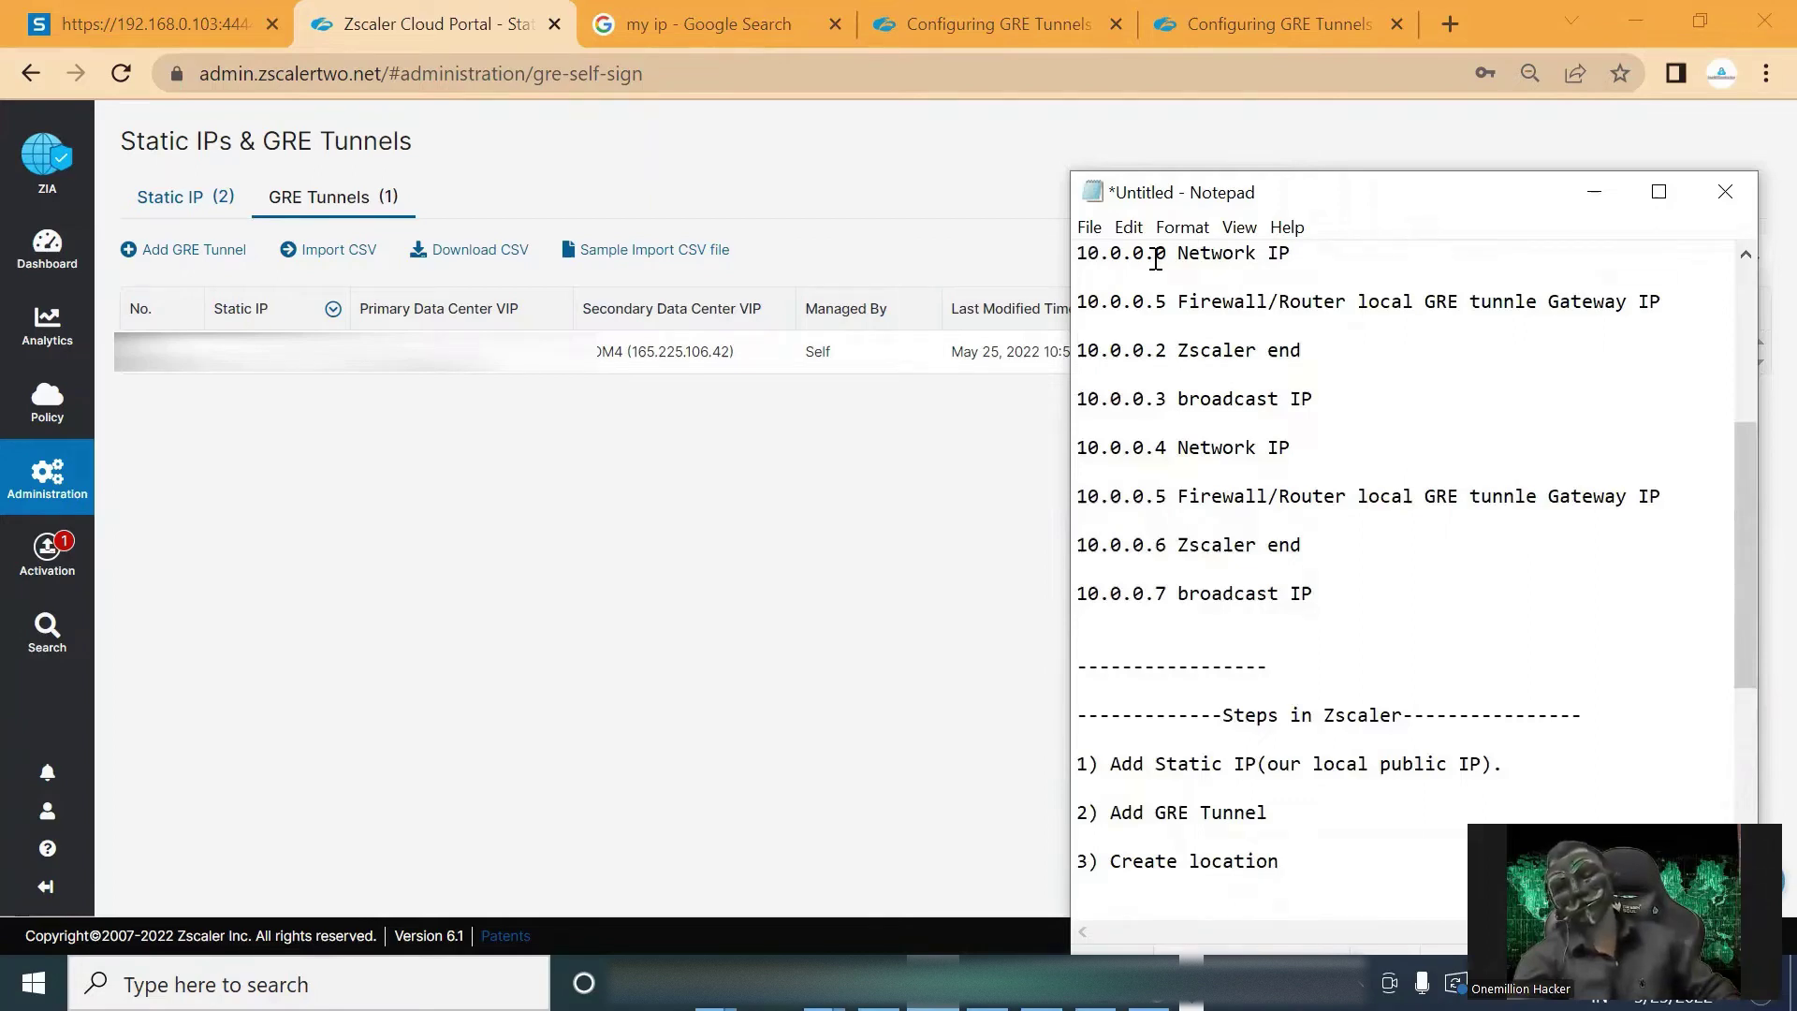
left_click_drag(1156, 260, 1165, 261)
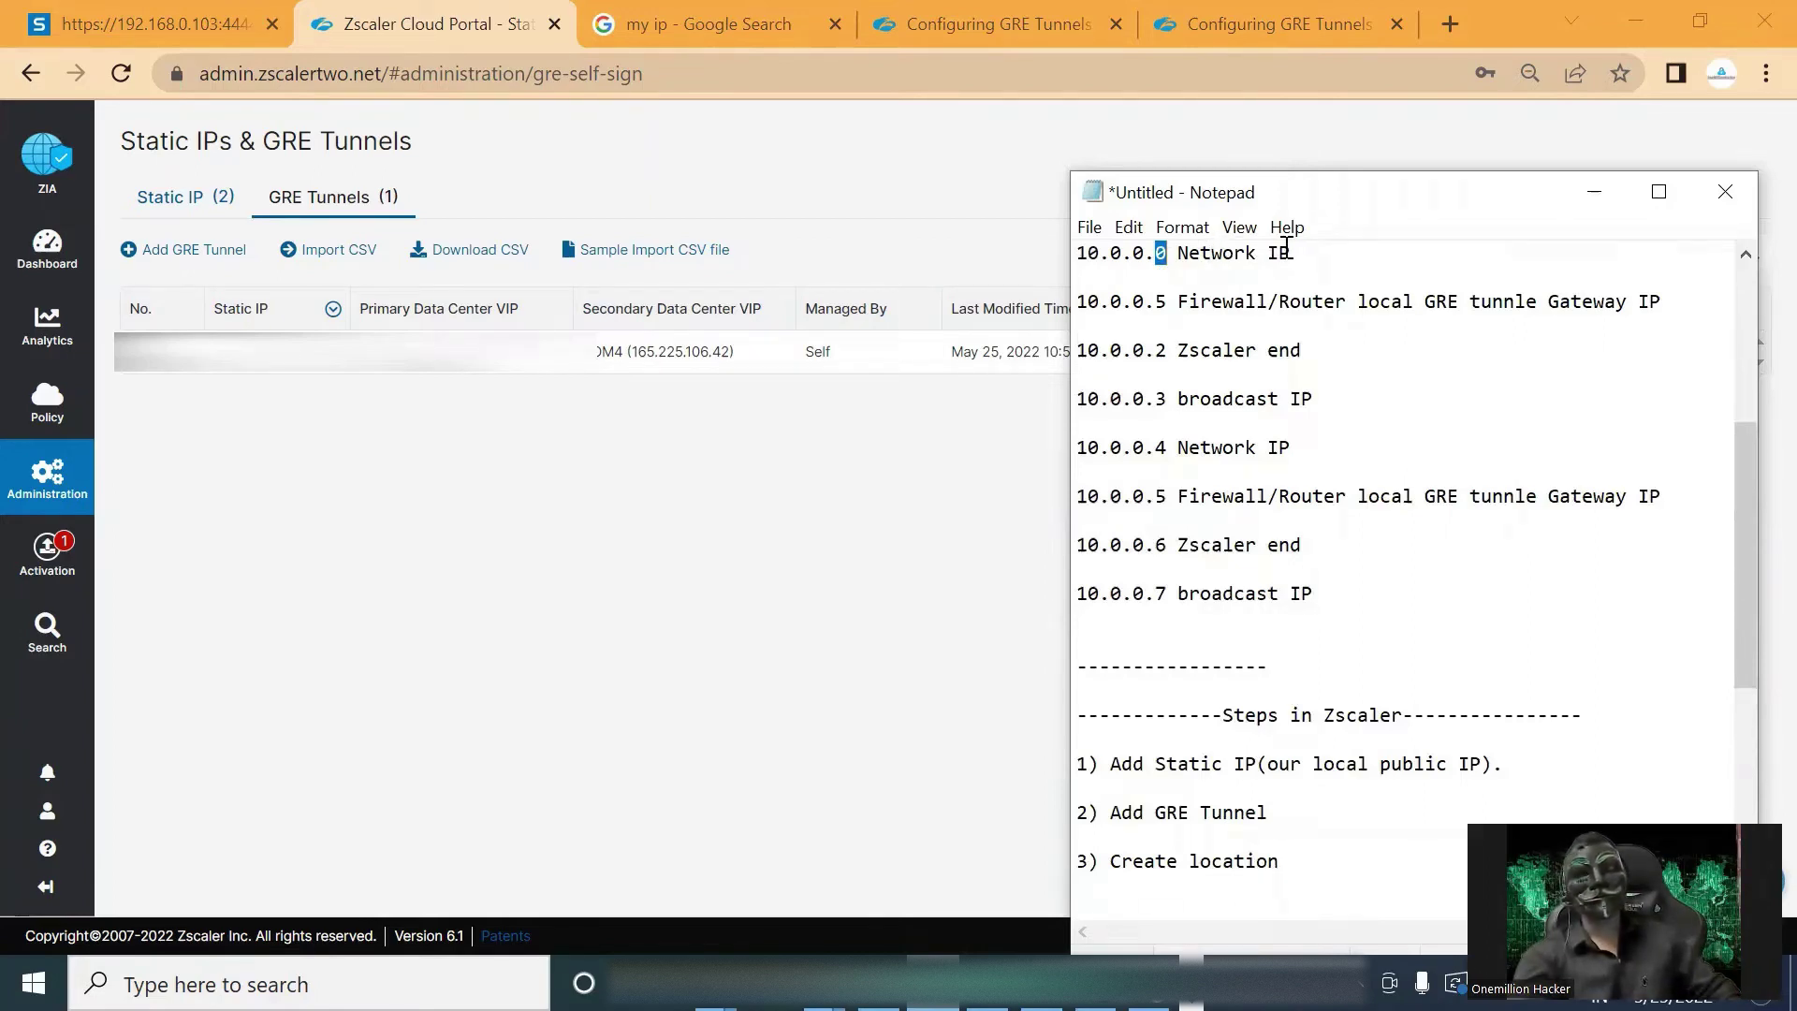
left_click_drag(1289, 253, 1167, 253)
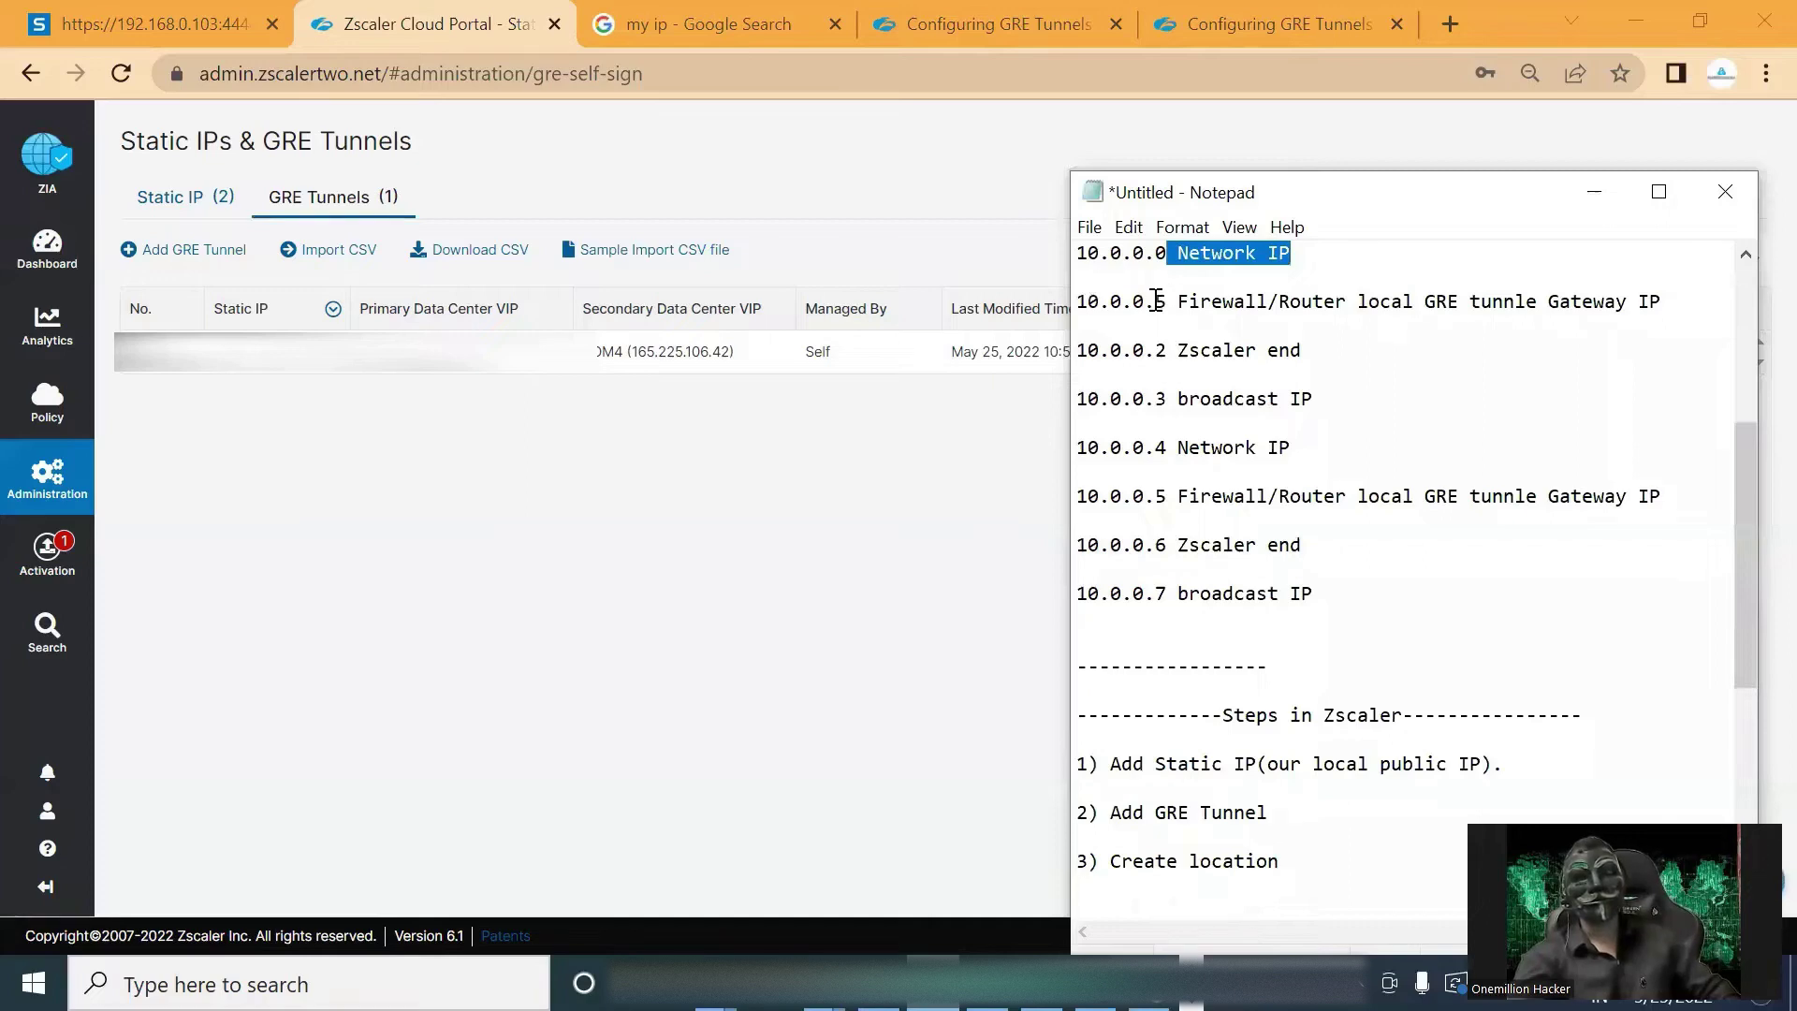
left_click(1161, 299)
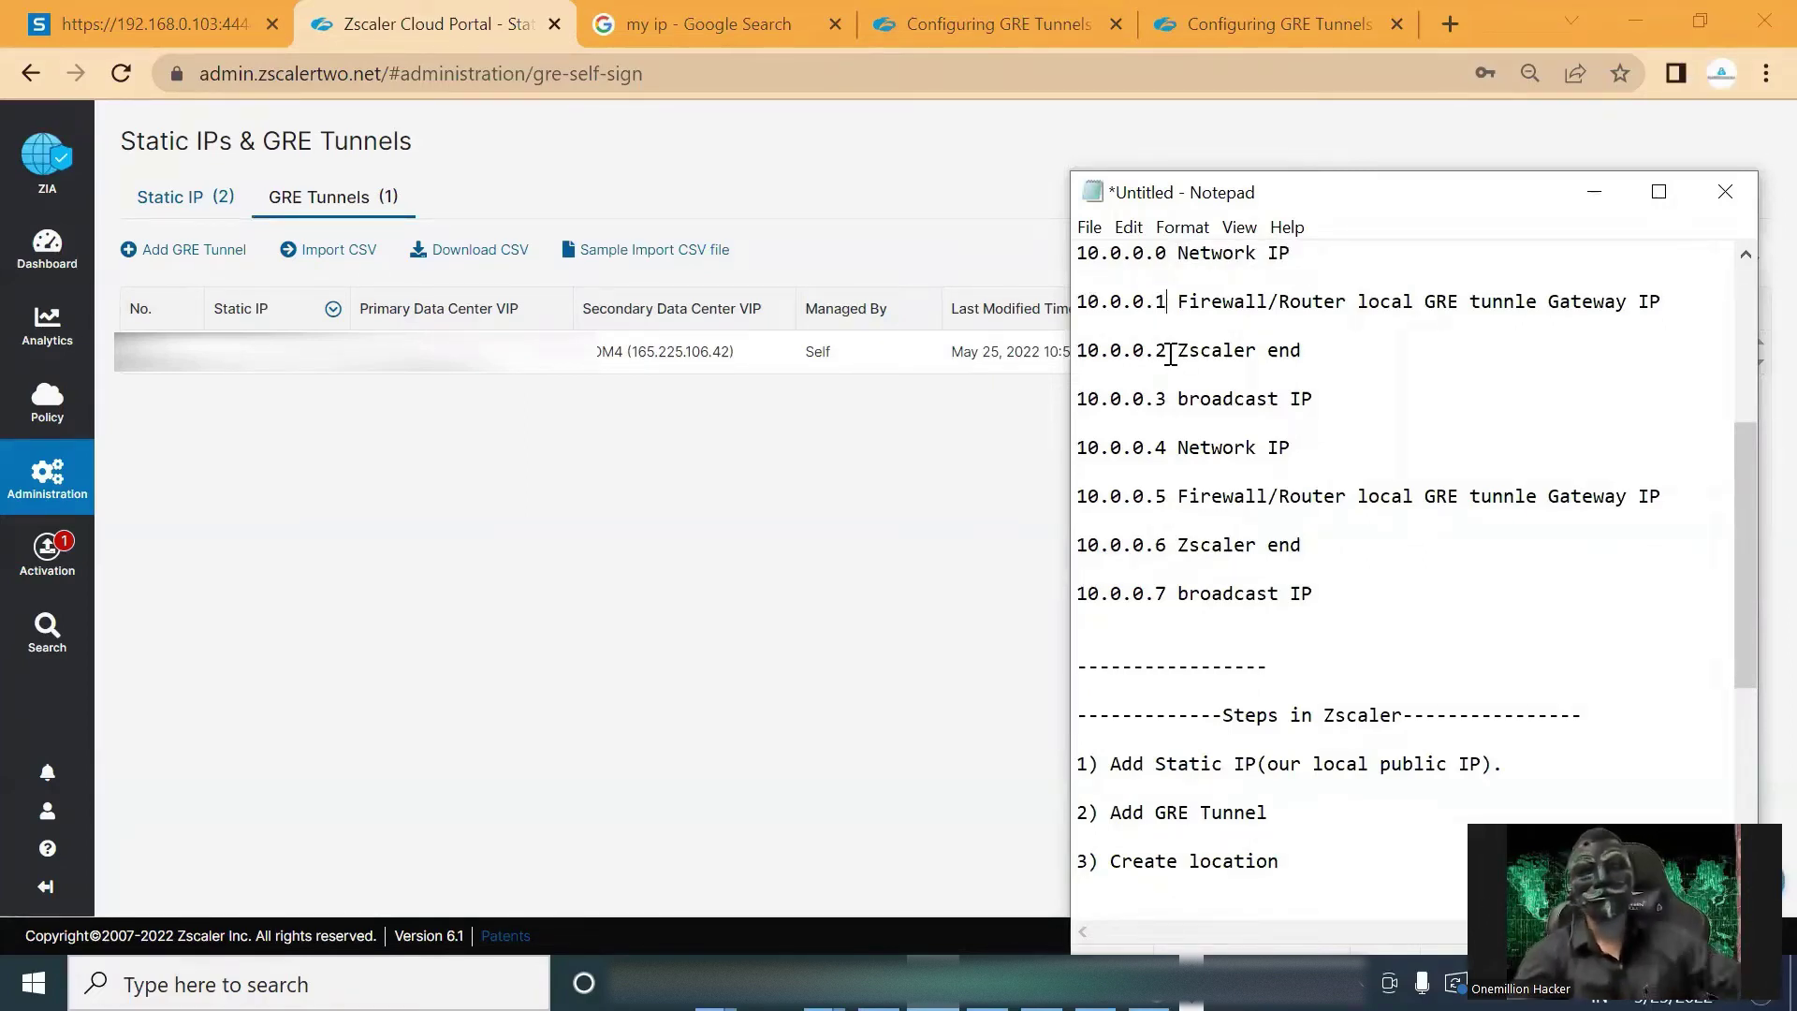
left_click_drag(1170, 298, 1079, 290)
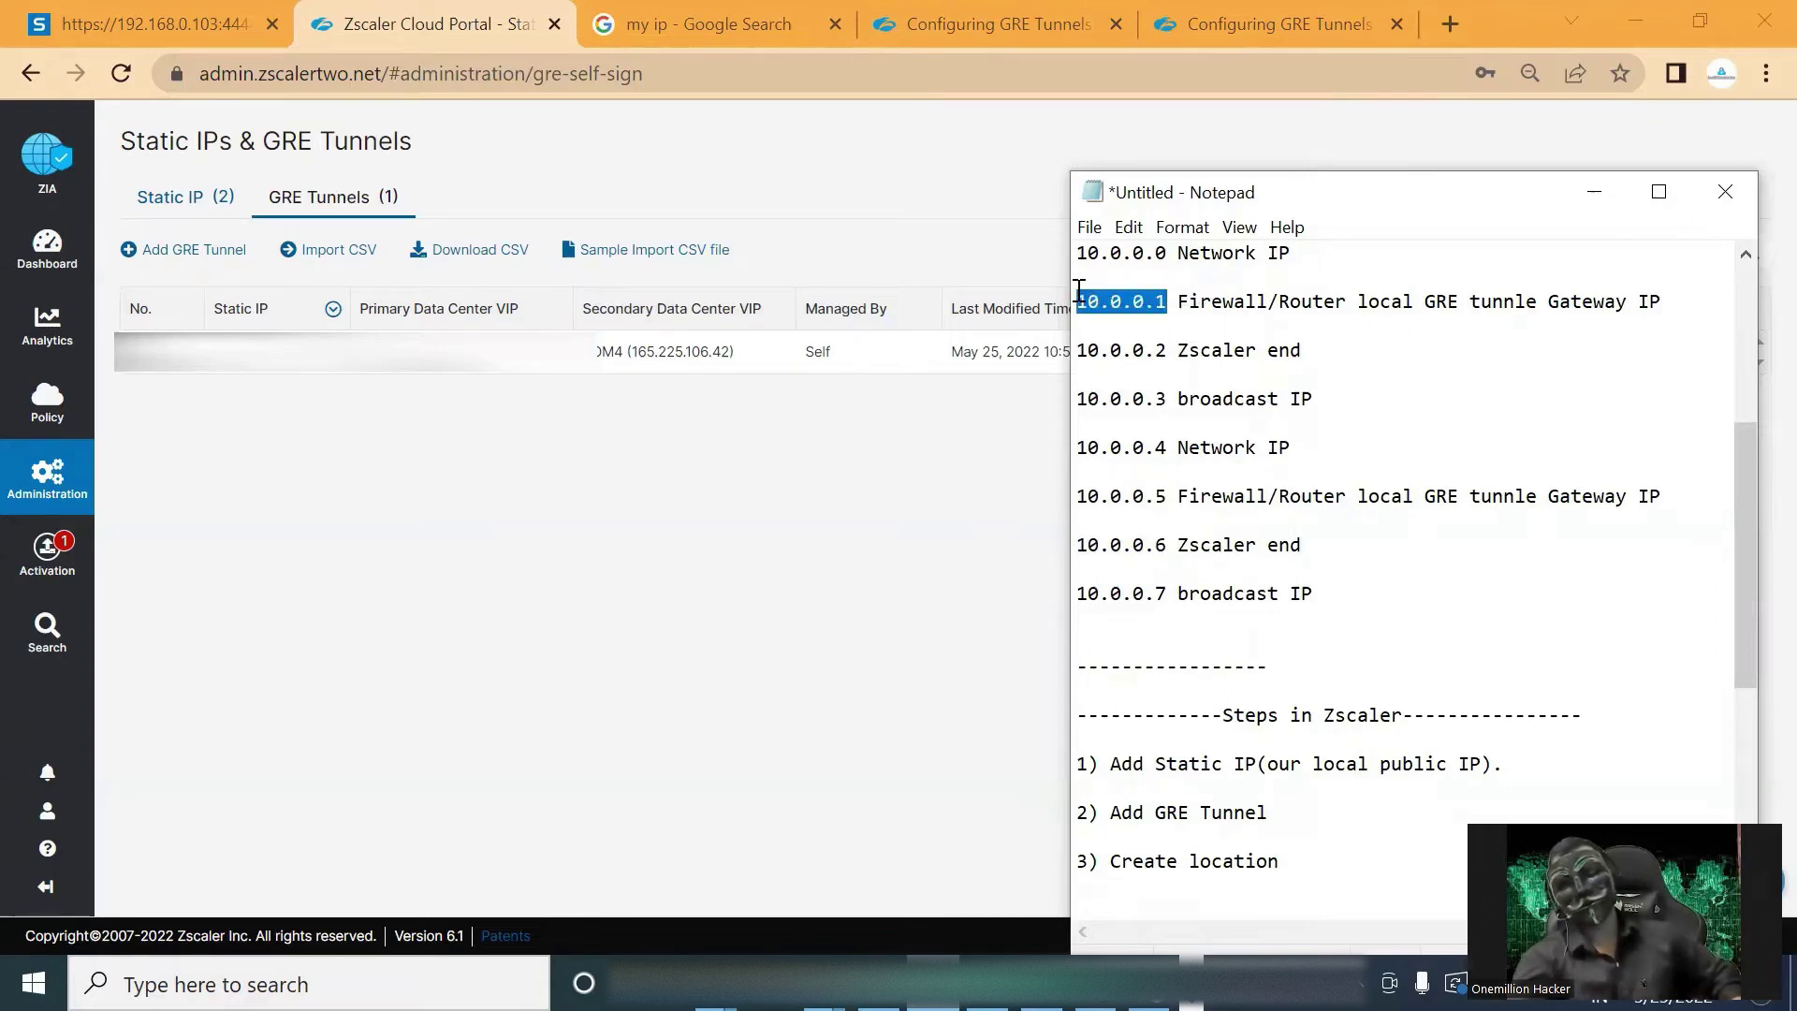
left_click_drag(1167, 300, 1276, 297)
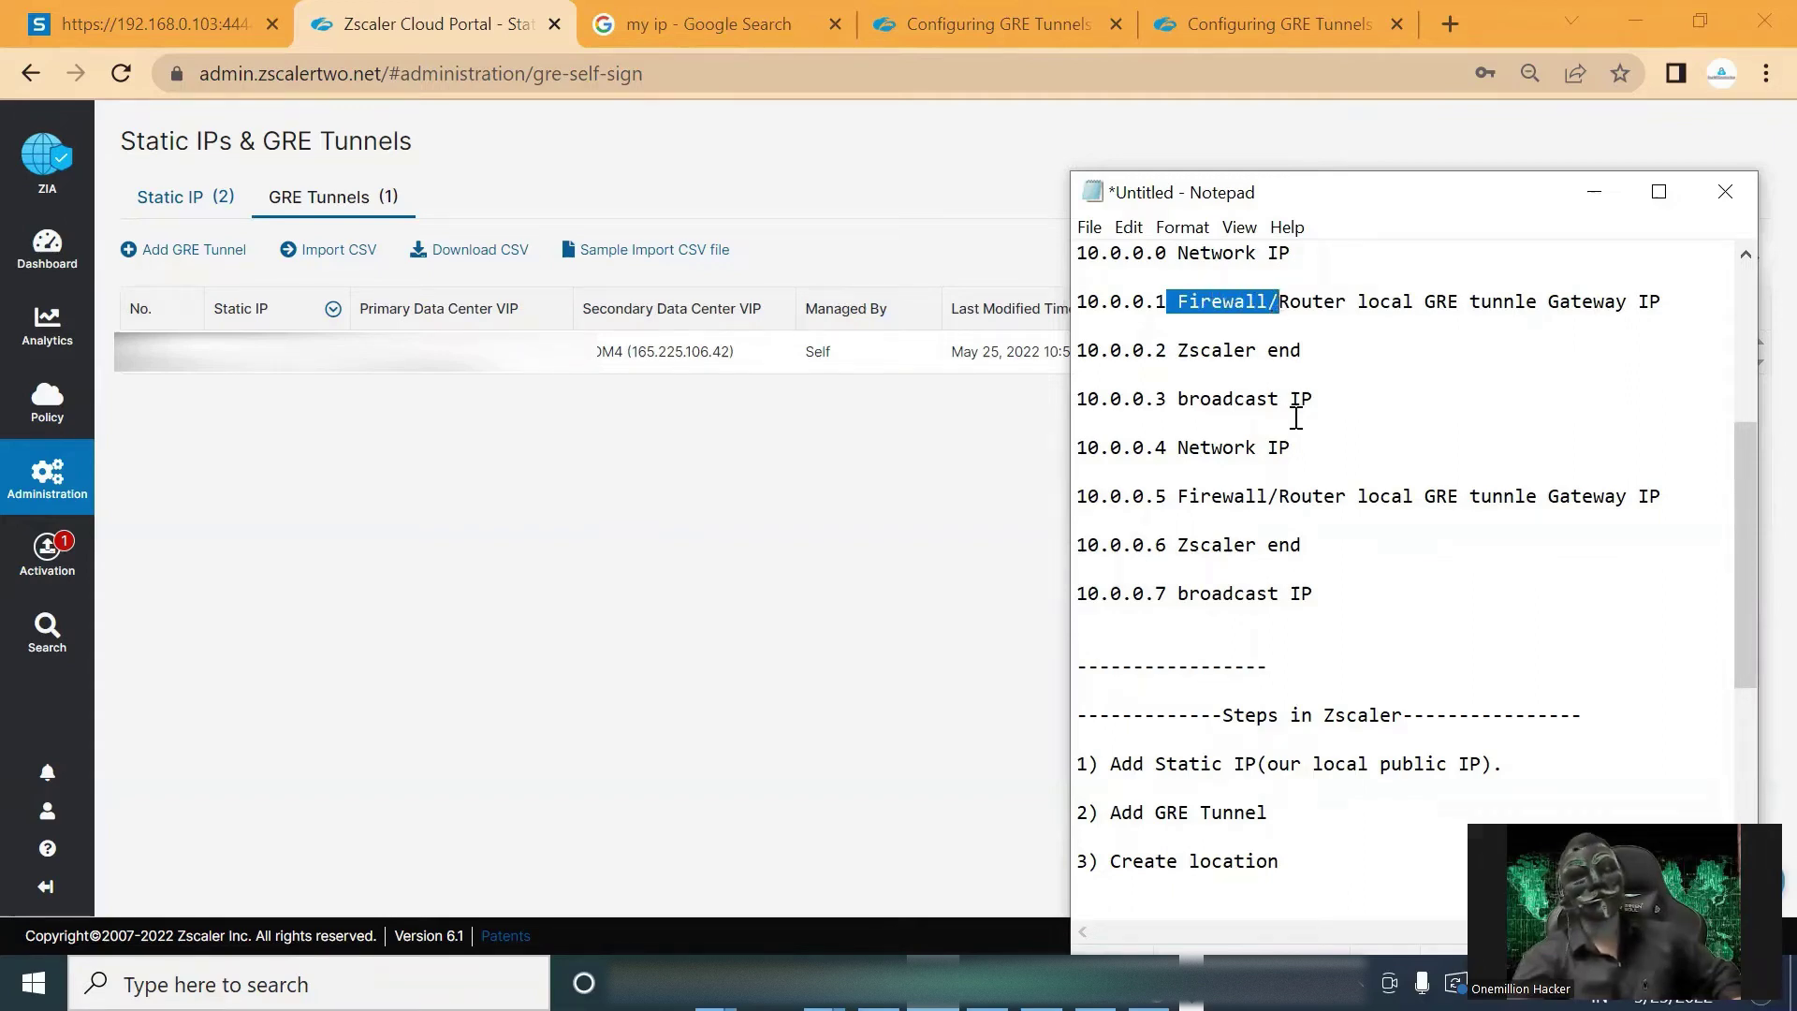
left_click(1223, 399)
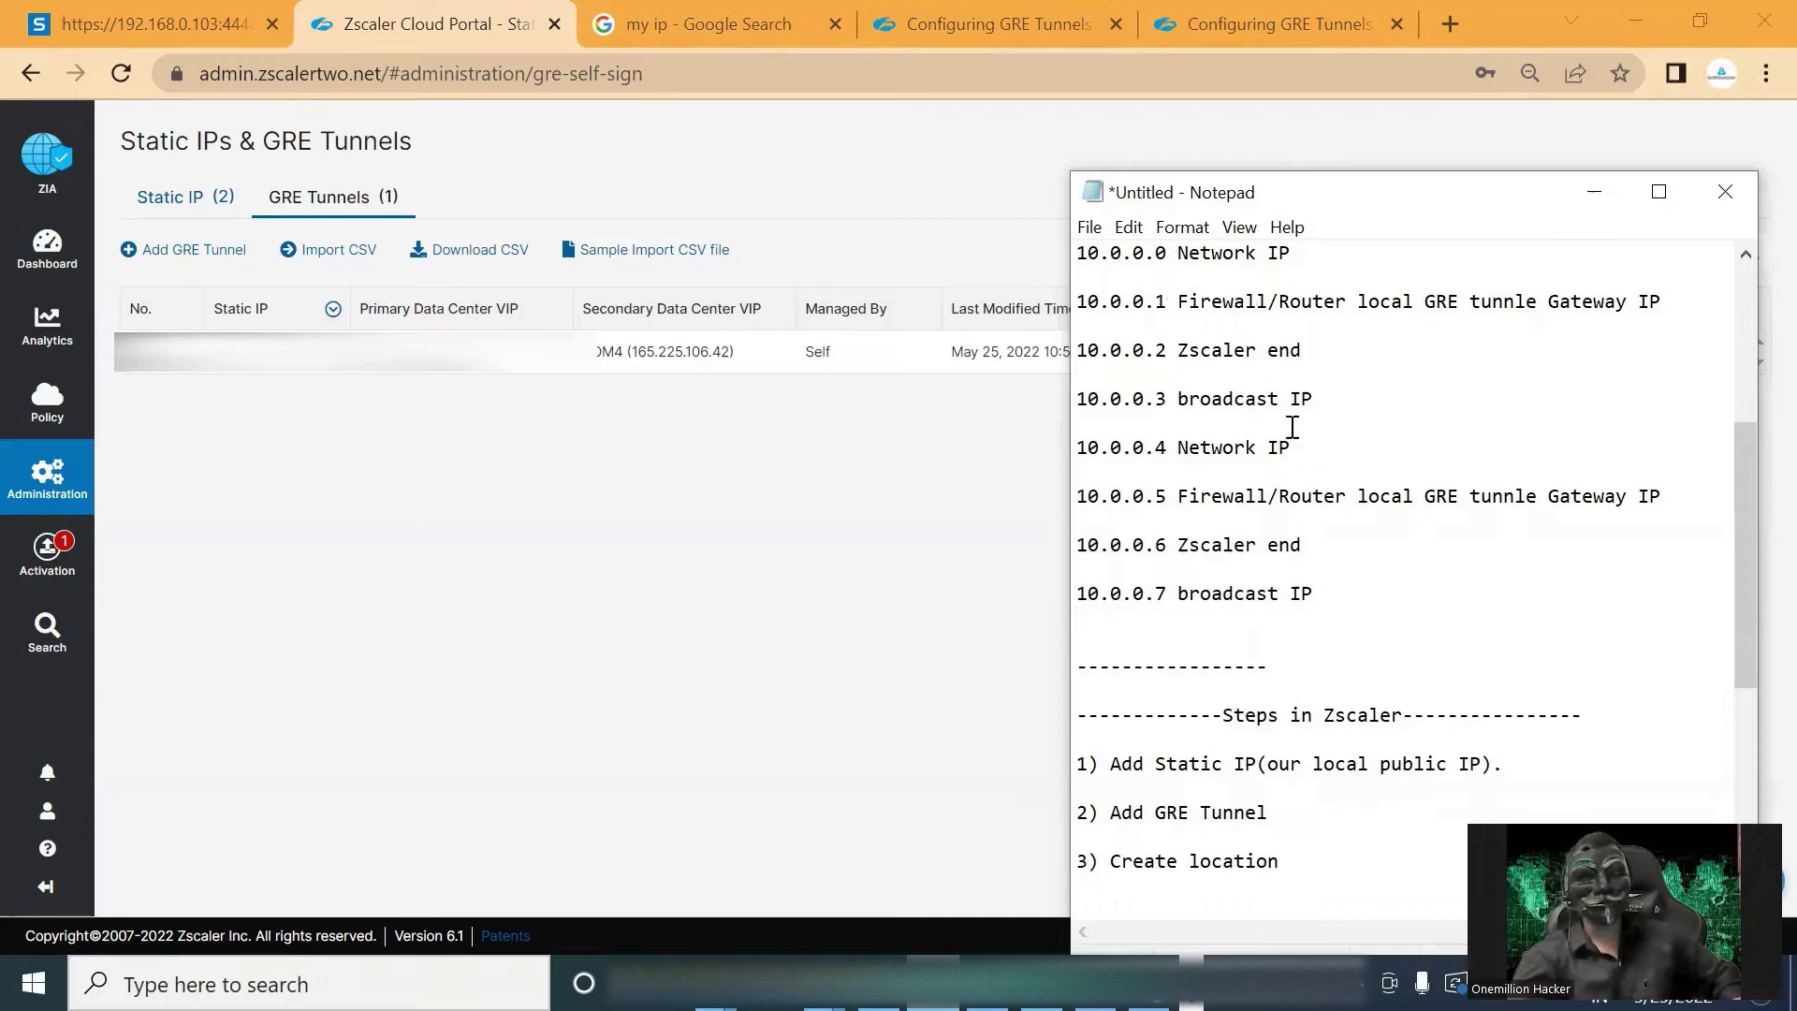
Highlight the 10.0.0.0–10.0.0.3 and 10.0.0.4–10.0.0.7 blocks, then return to the GRE Tunnels list.
left_click_drag(1310, 409, 1064, 246)
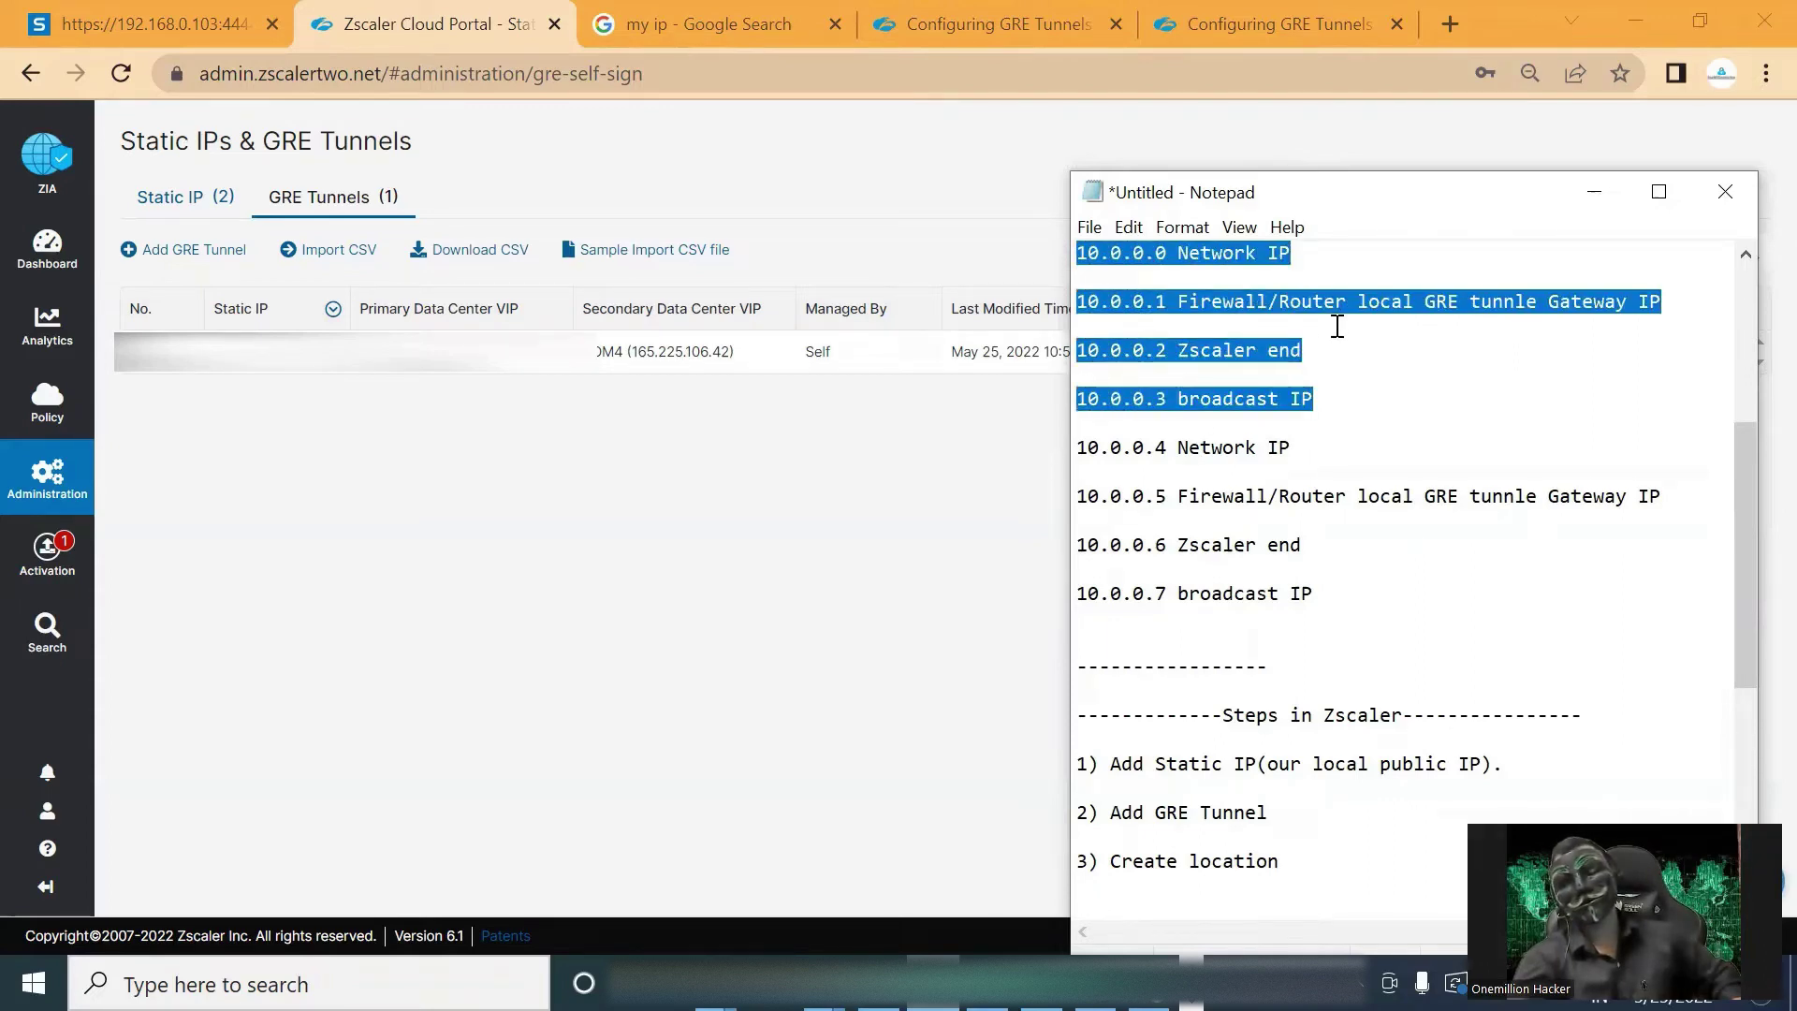
left_click_drag(1314, 593, 1071, 439)
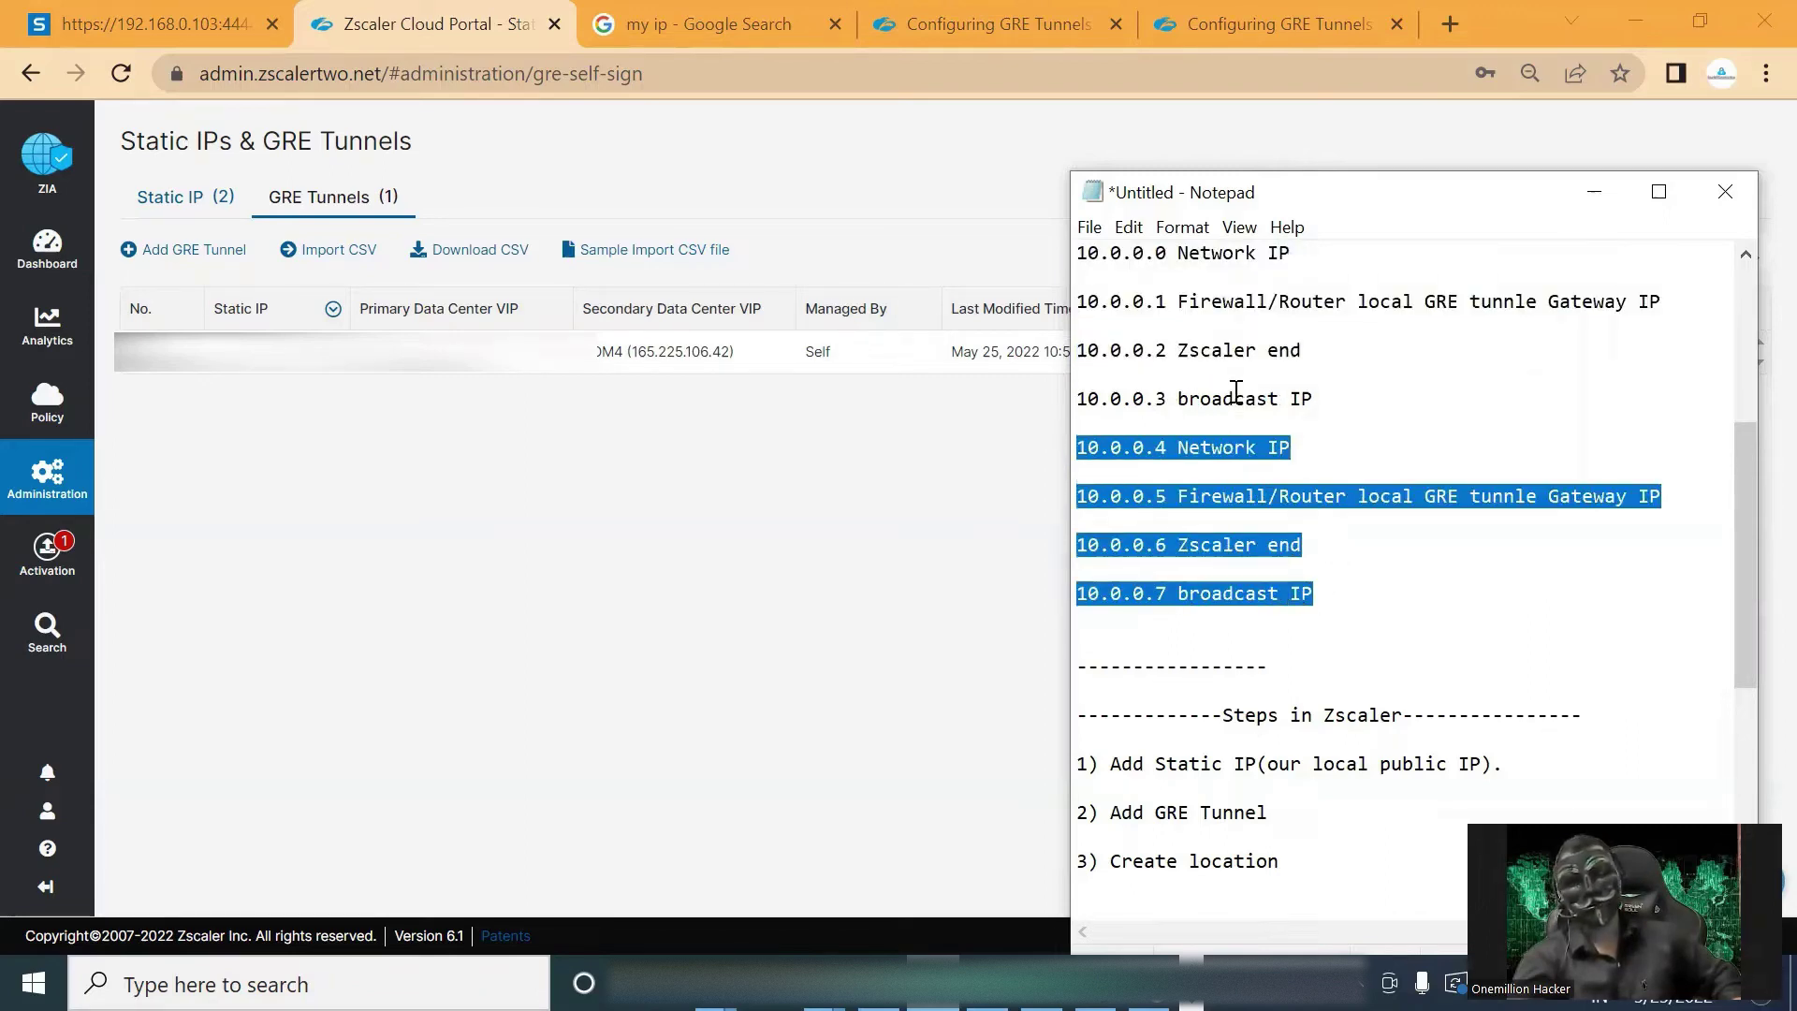
left_click_drag(1314, 400, 1078, 253)
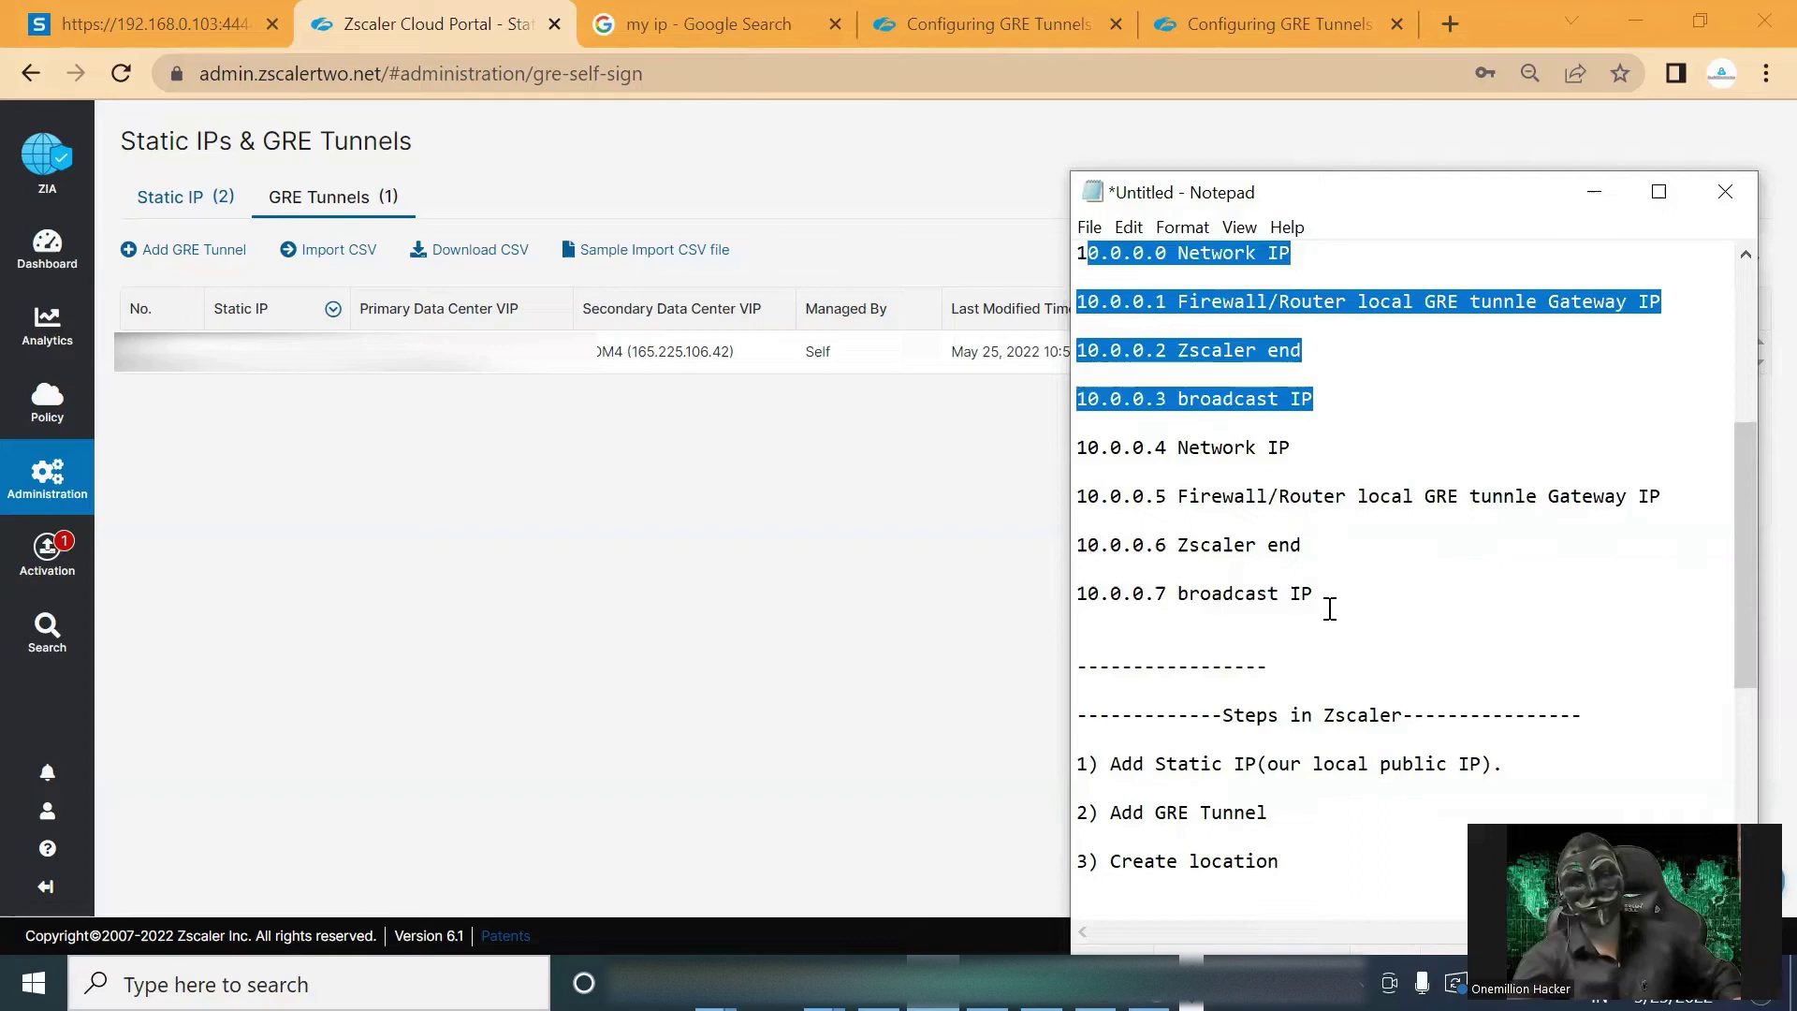
left_click_drag(1315, 594, 1083, 452)
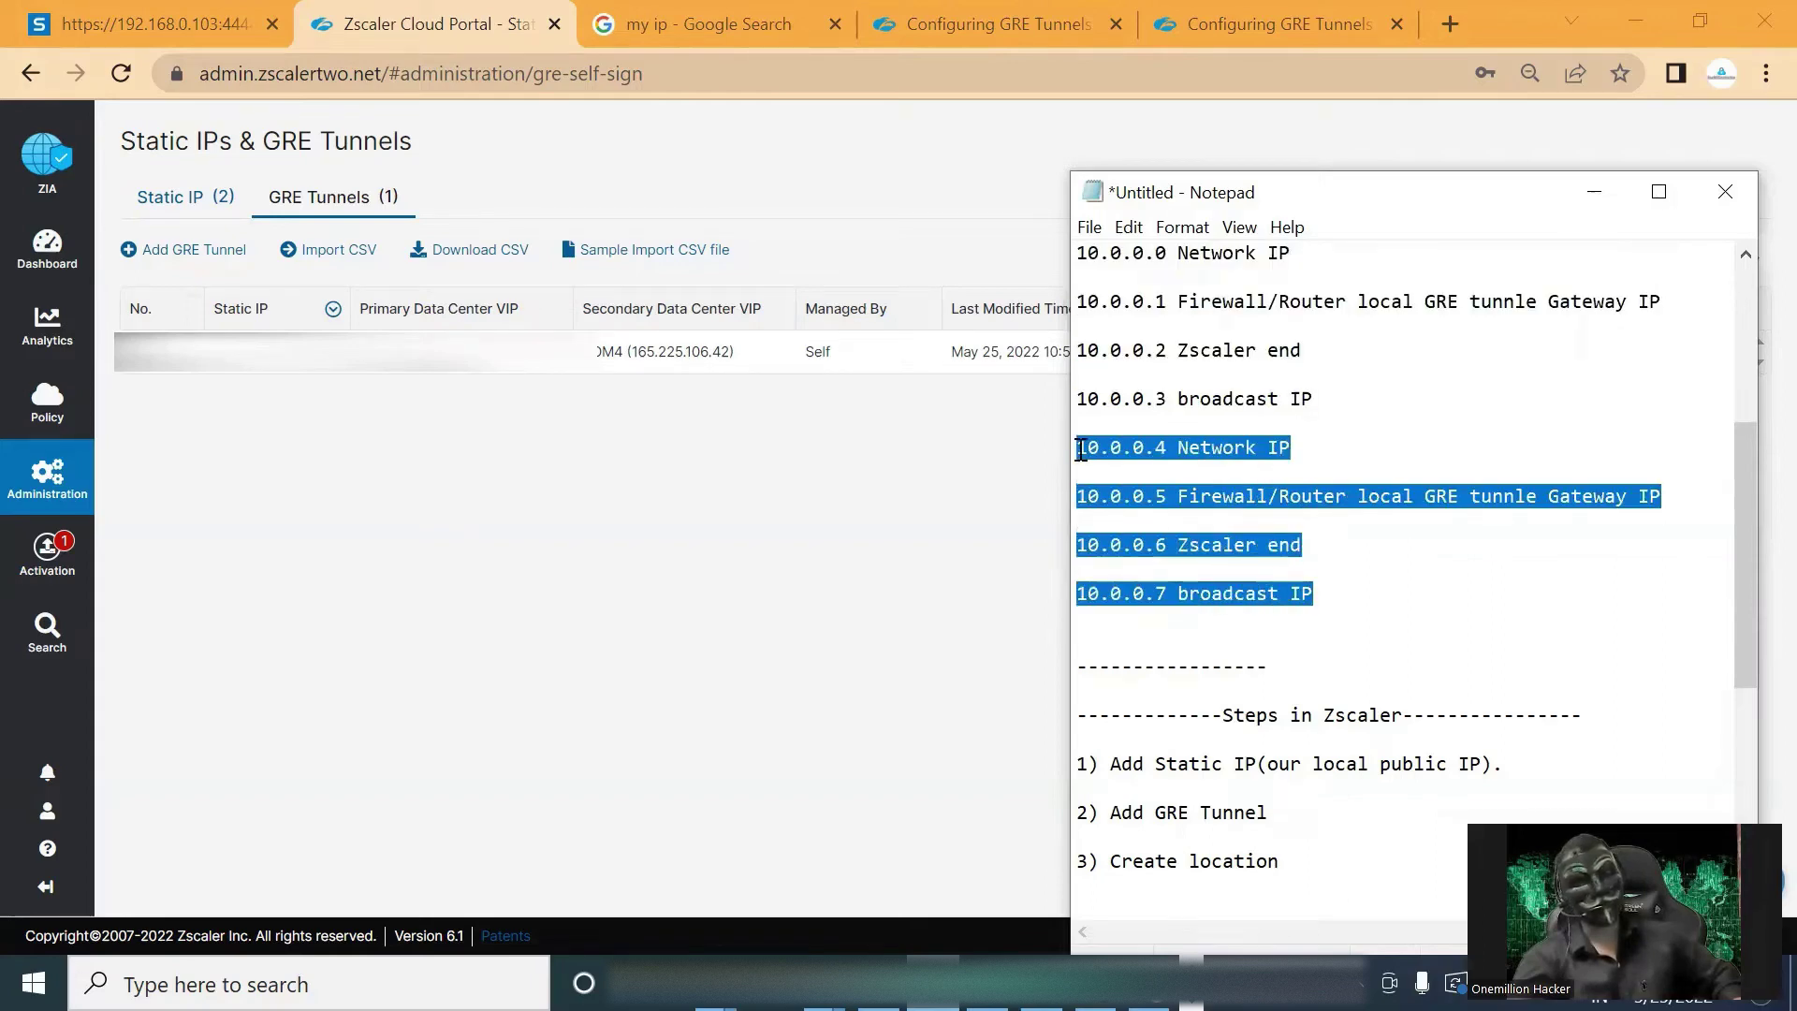
left_click(470, 464)
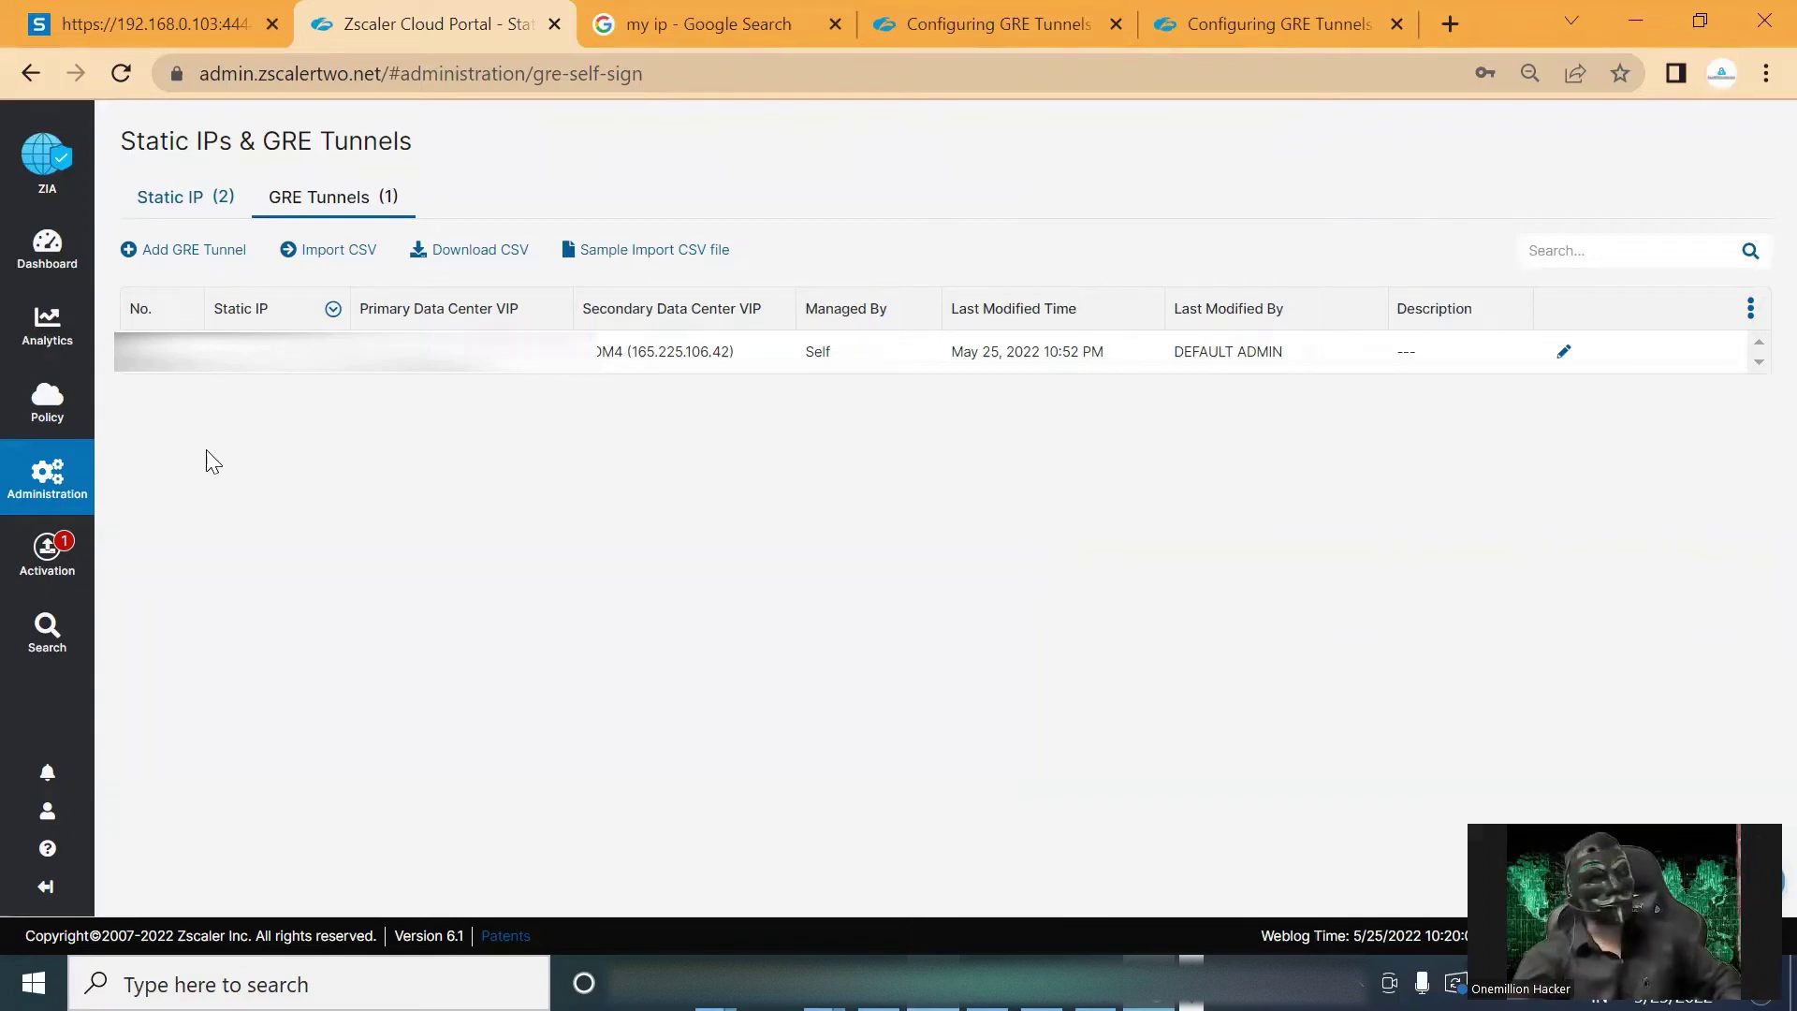
Add a location named Test with country Afghanistan and time zone Africa/Addis Ababa.
mouse_move(56, 471)
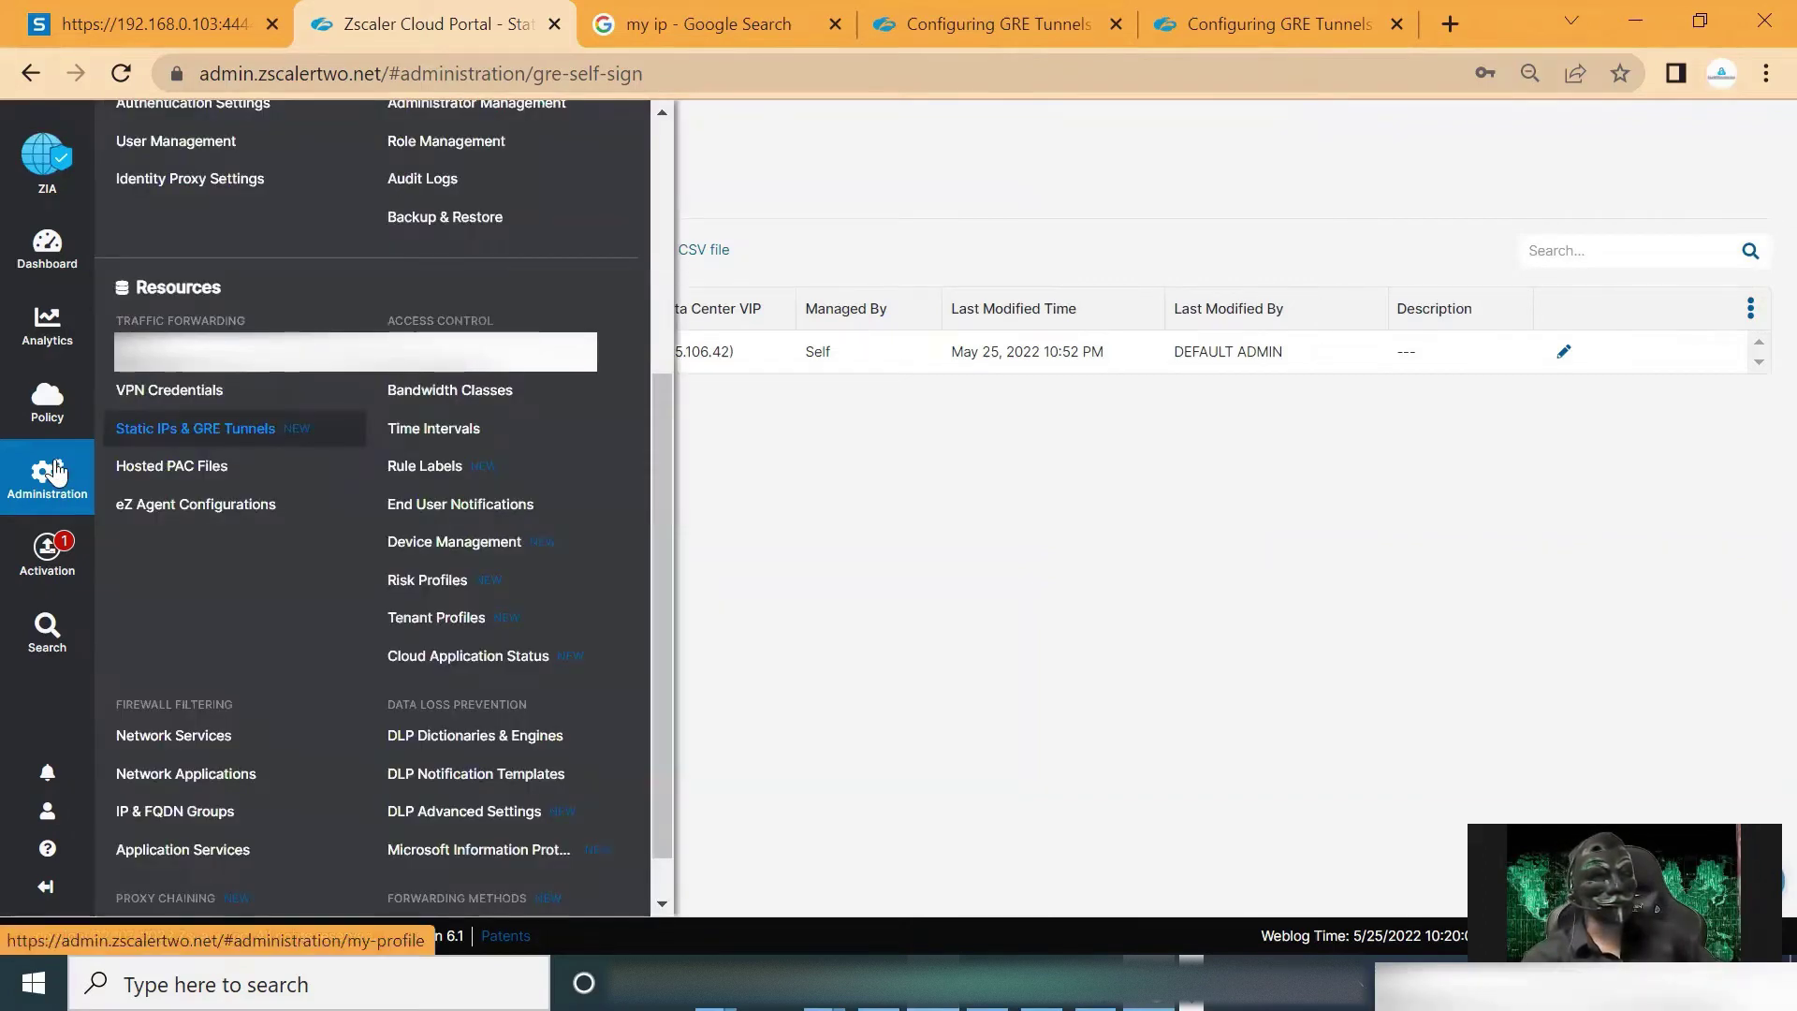
left_click(195, 369)
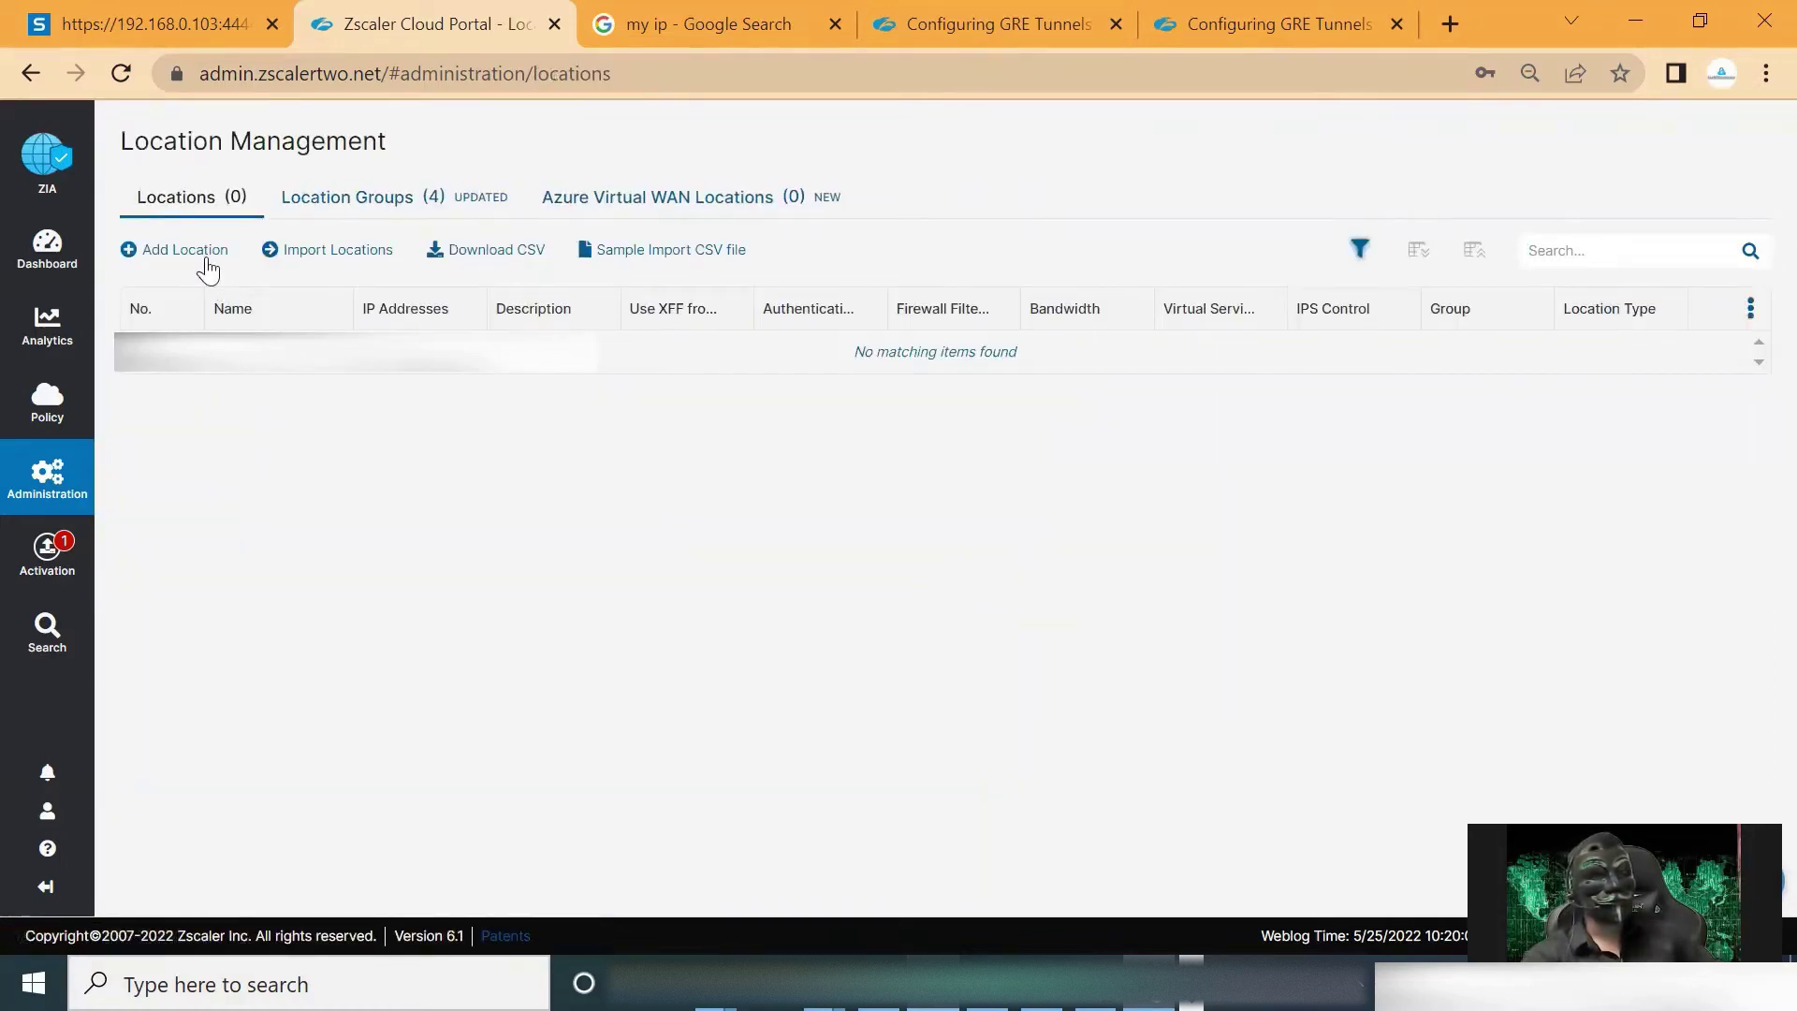
left_click(188, 249)
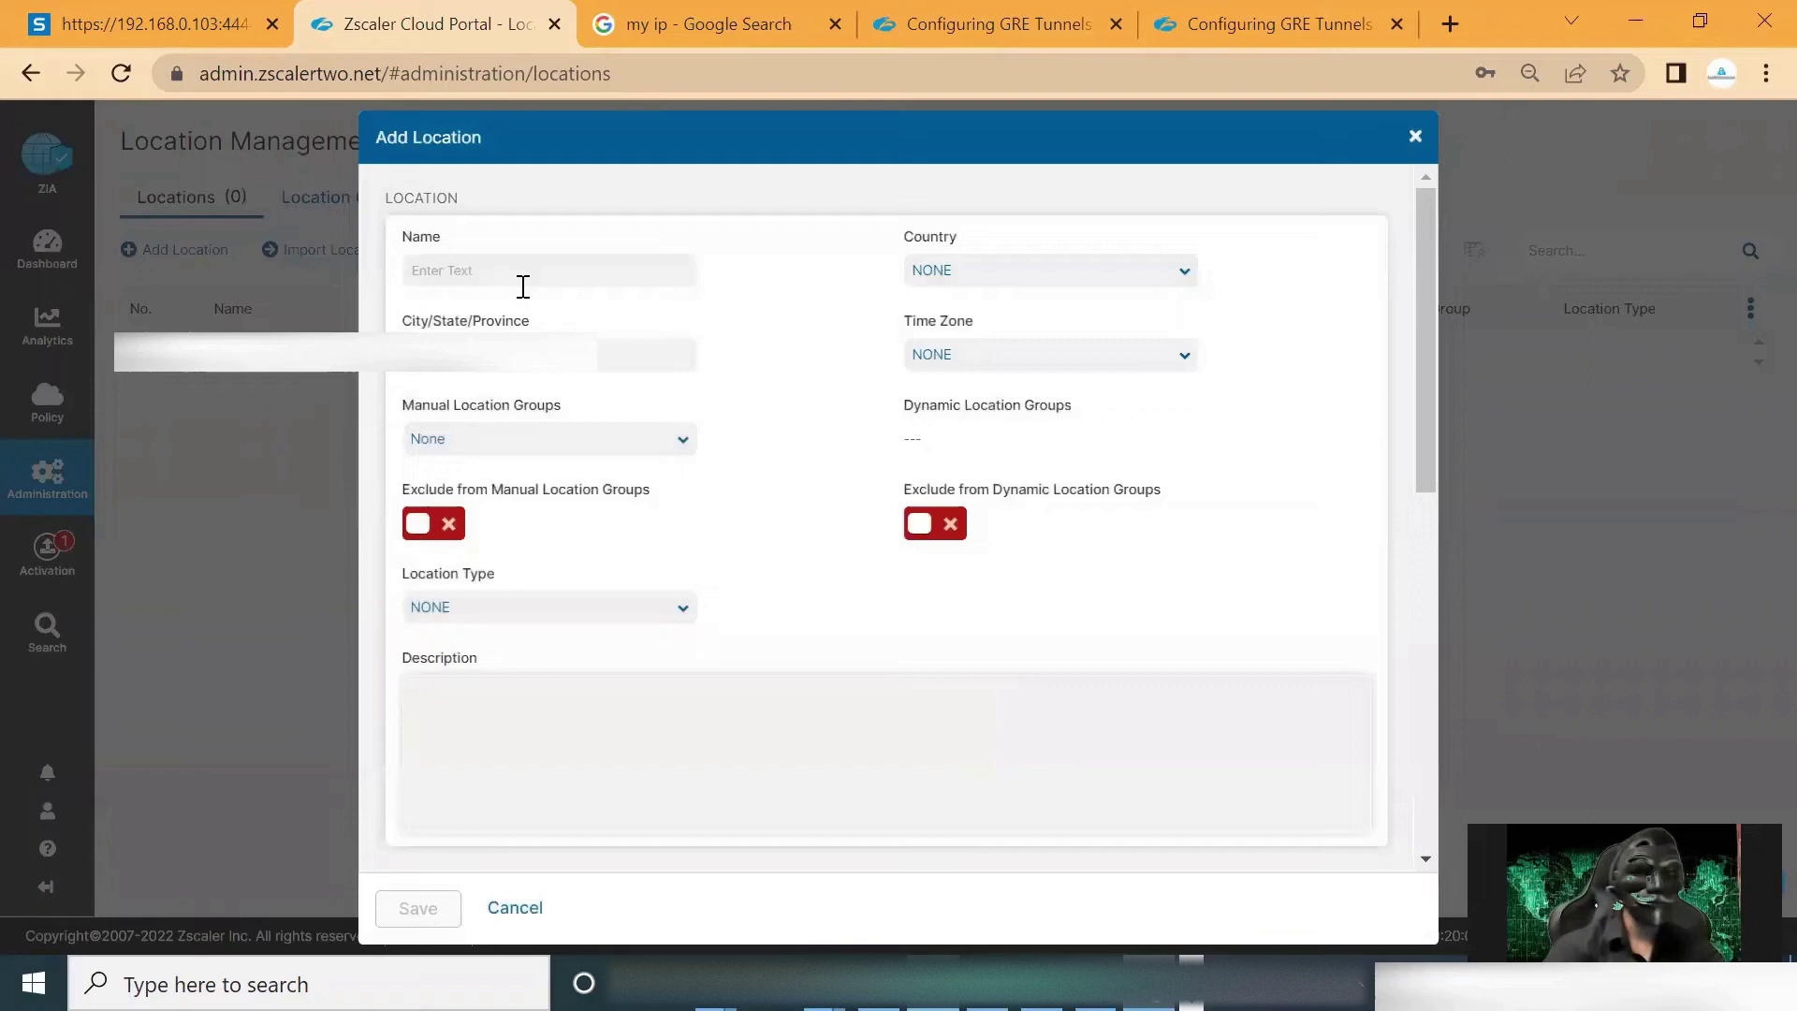
type("Test")
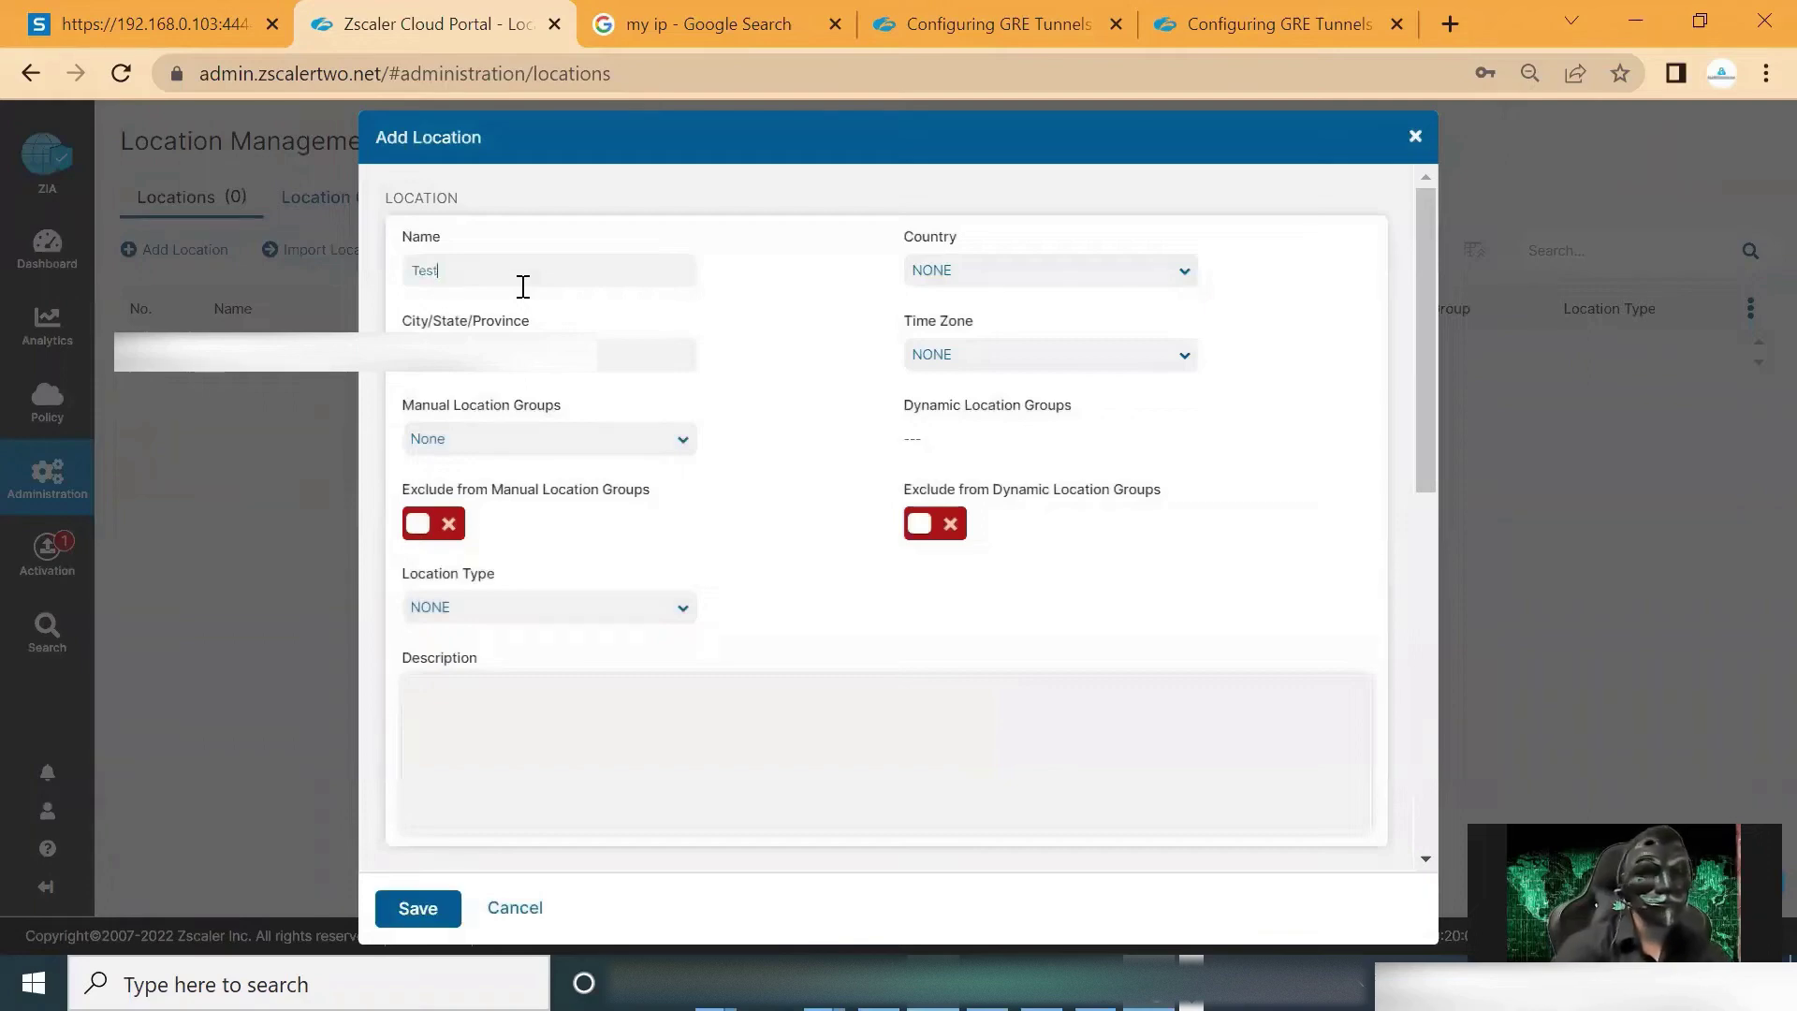
left_click(932, 275)
left_click(973, 370)
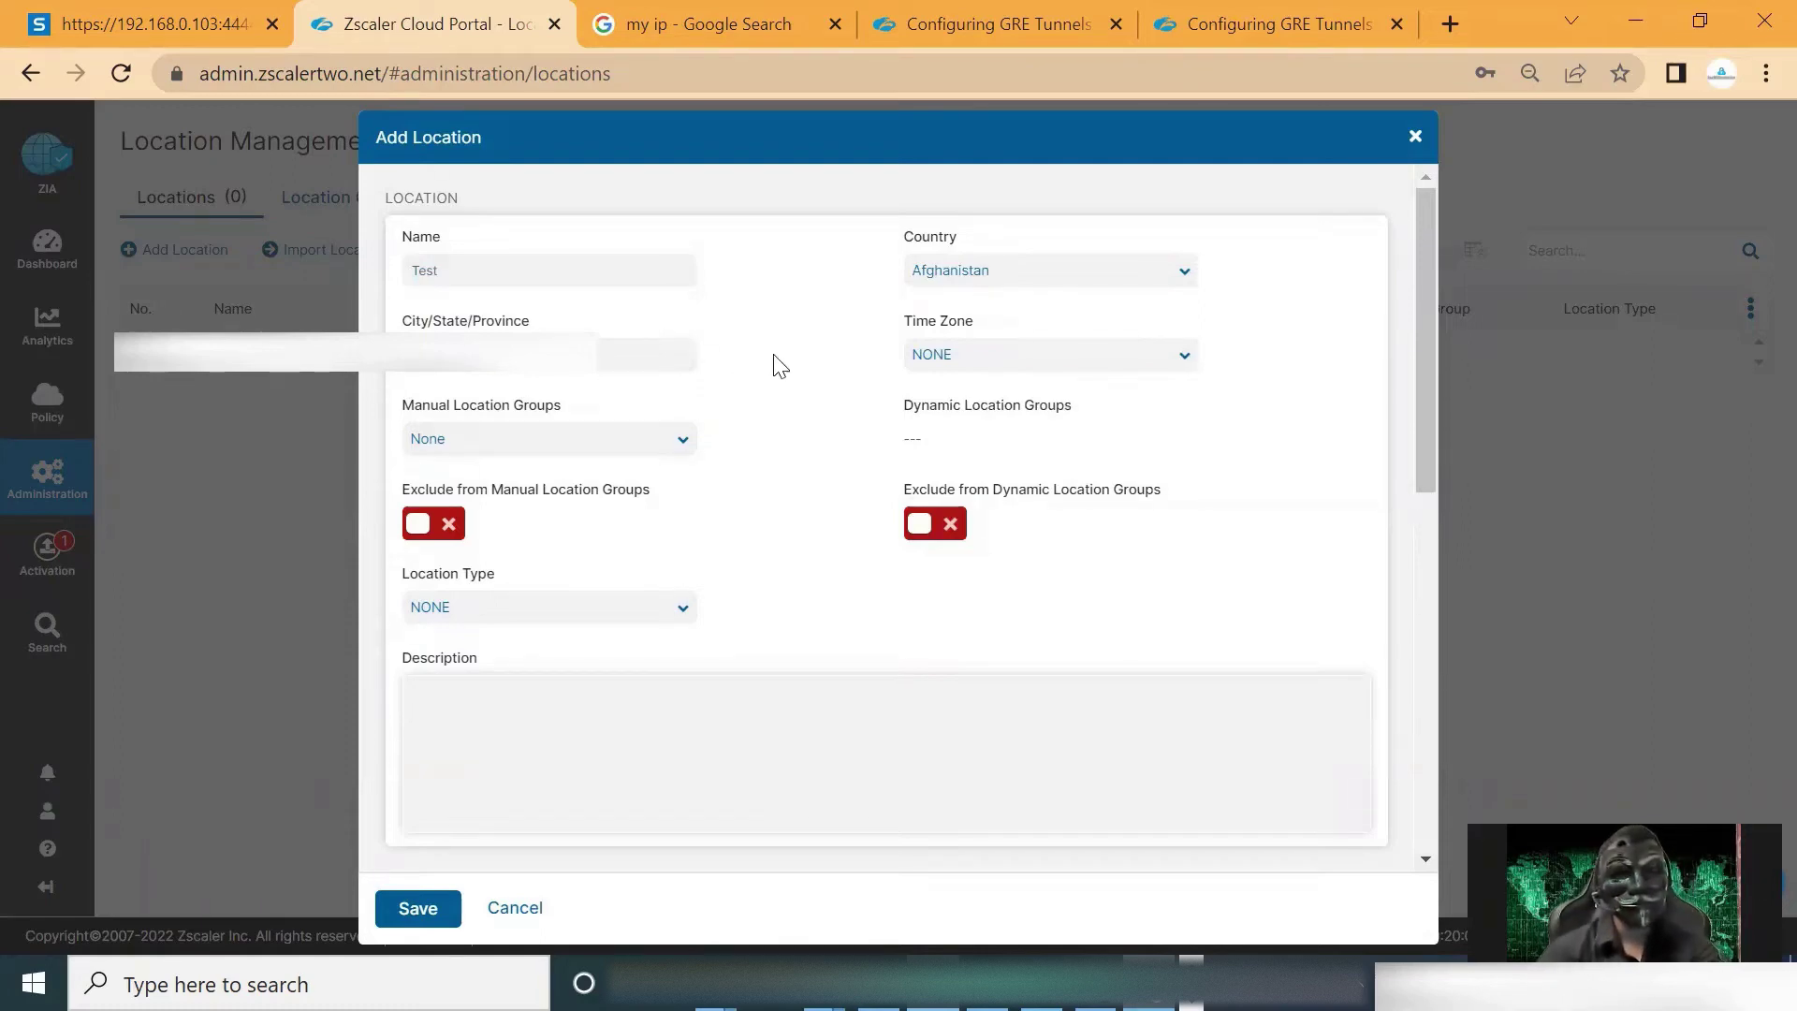
scroll(964, 238, "down", 2)
left_click(964, 220)
left_click(971, 364)
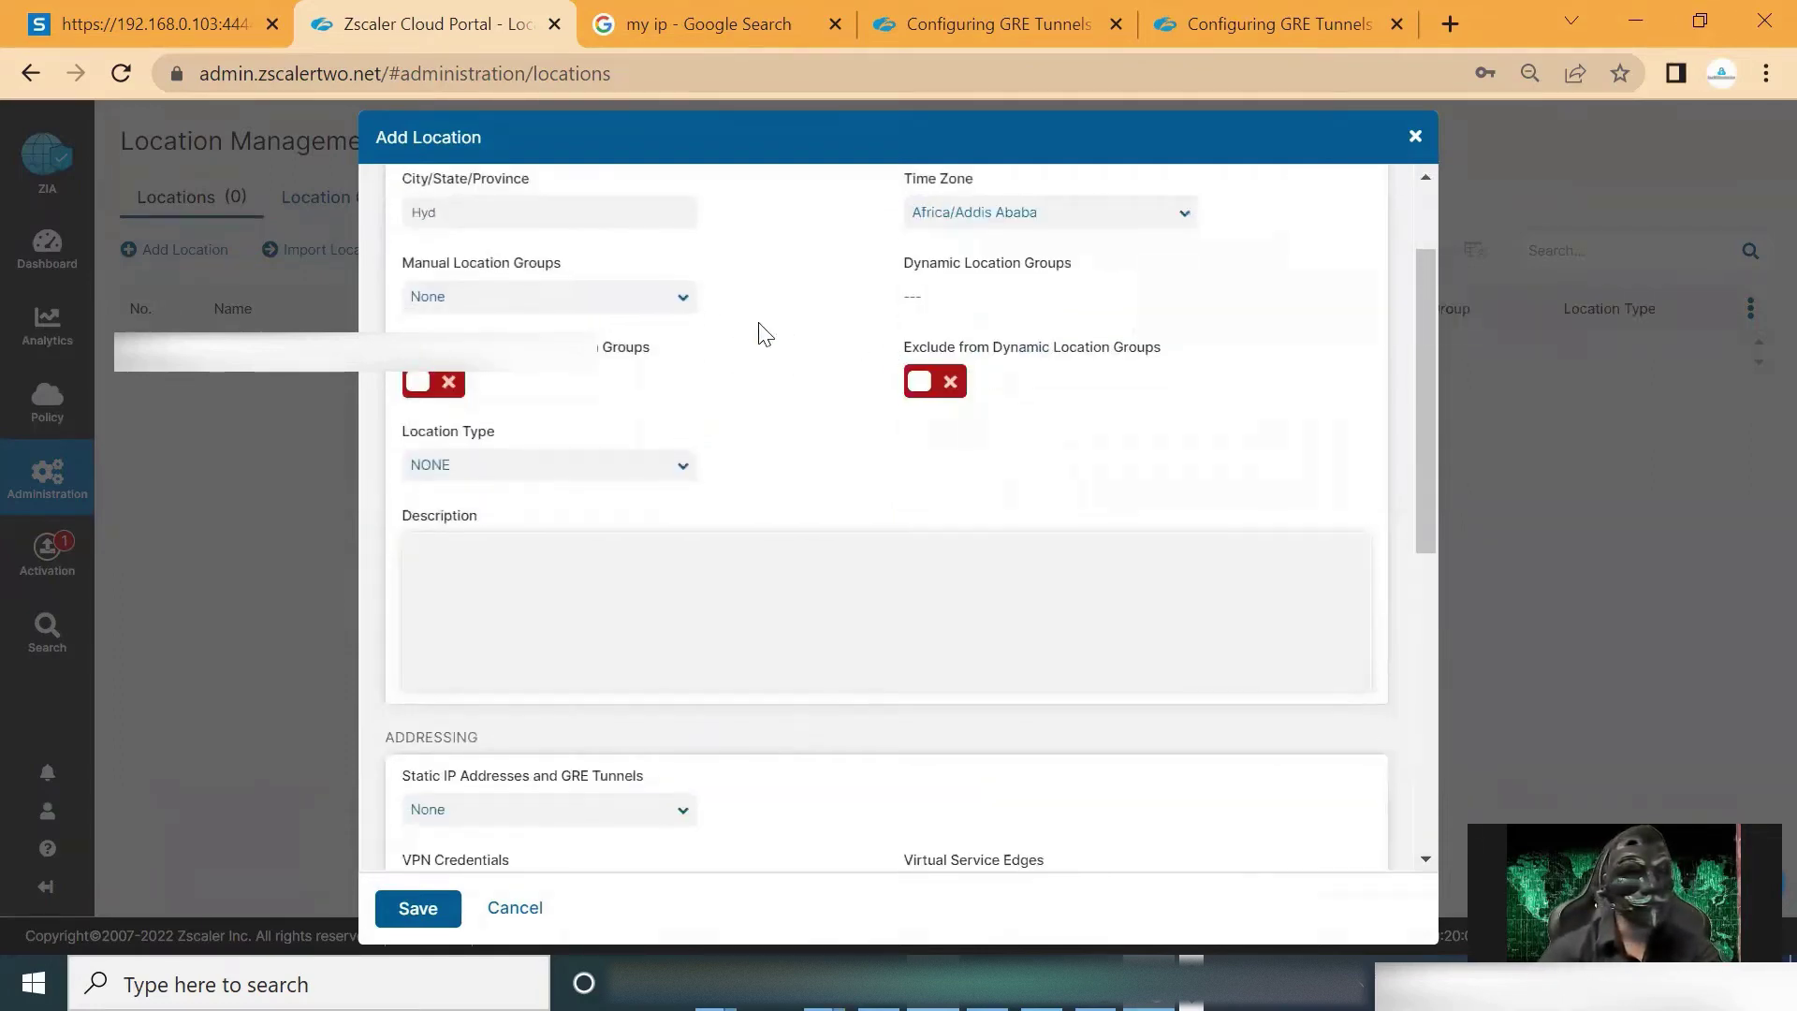
scroll(665, 361, "down", 5)
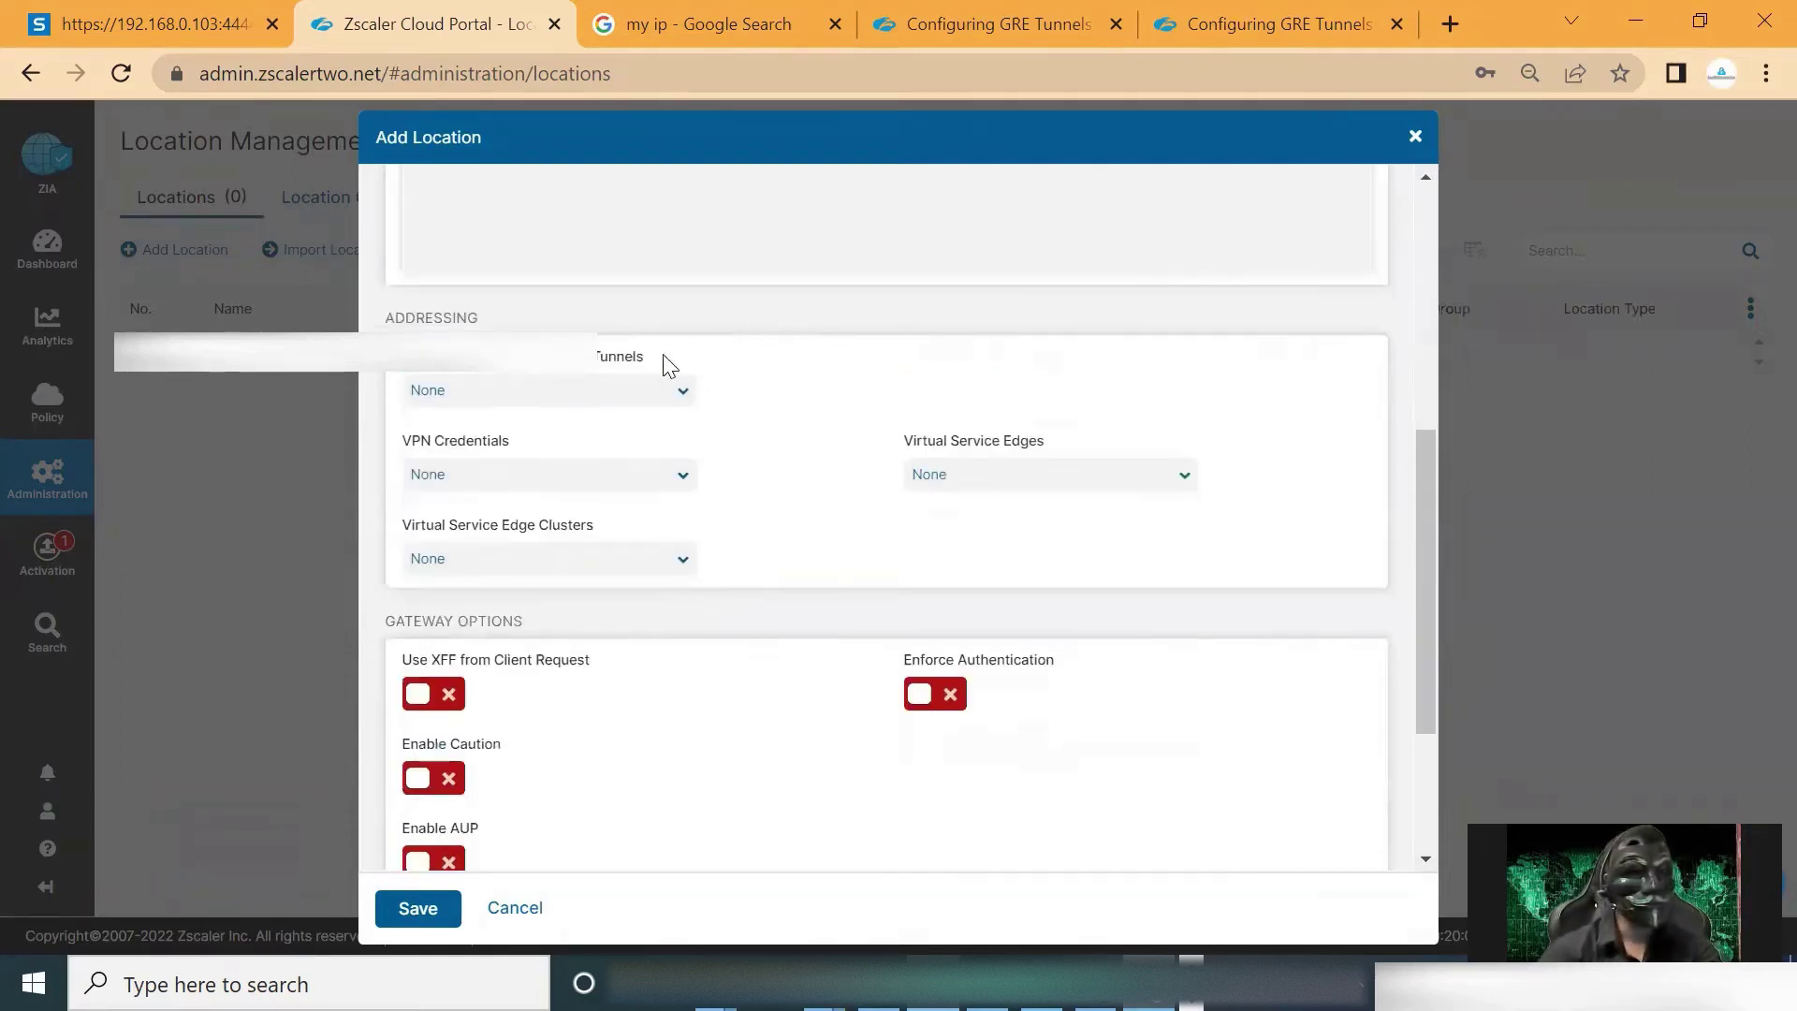
Link the existing GRE tunnel and review its 172.21.10.200–203 and 204–207 internal ranges.
left_click(581, 389)
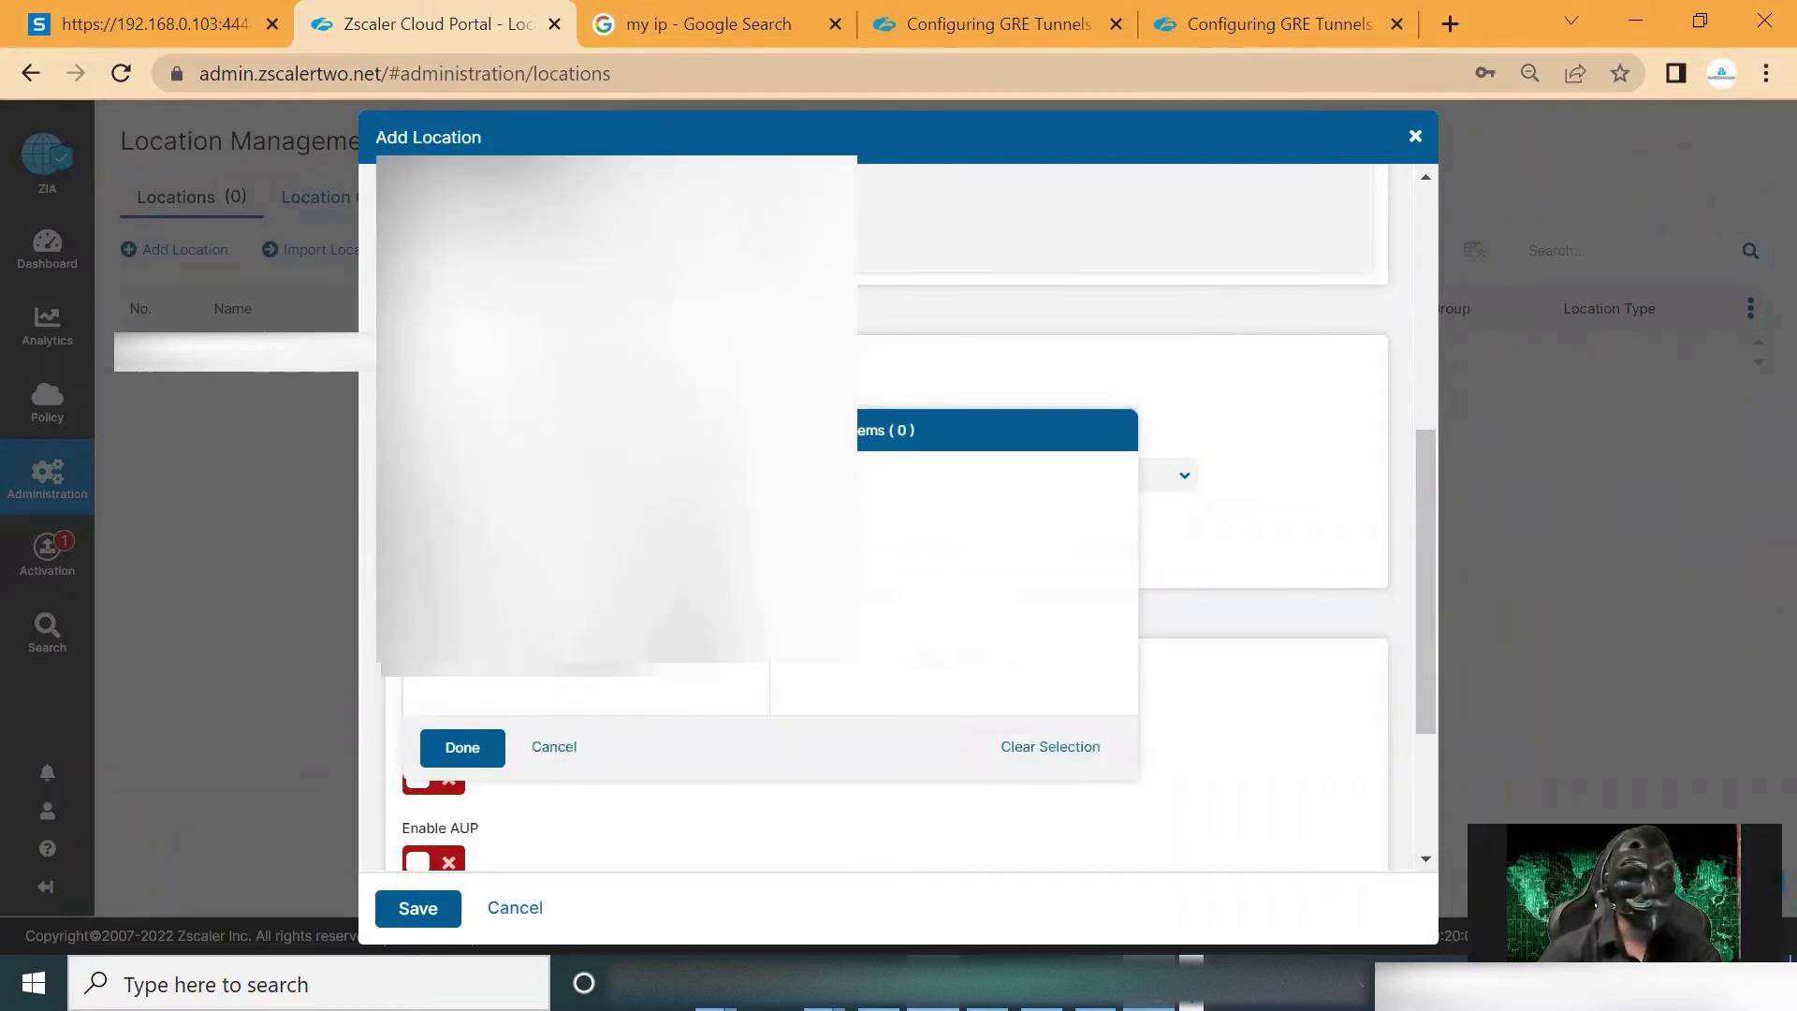
left_click(506, 506)
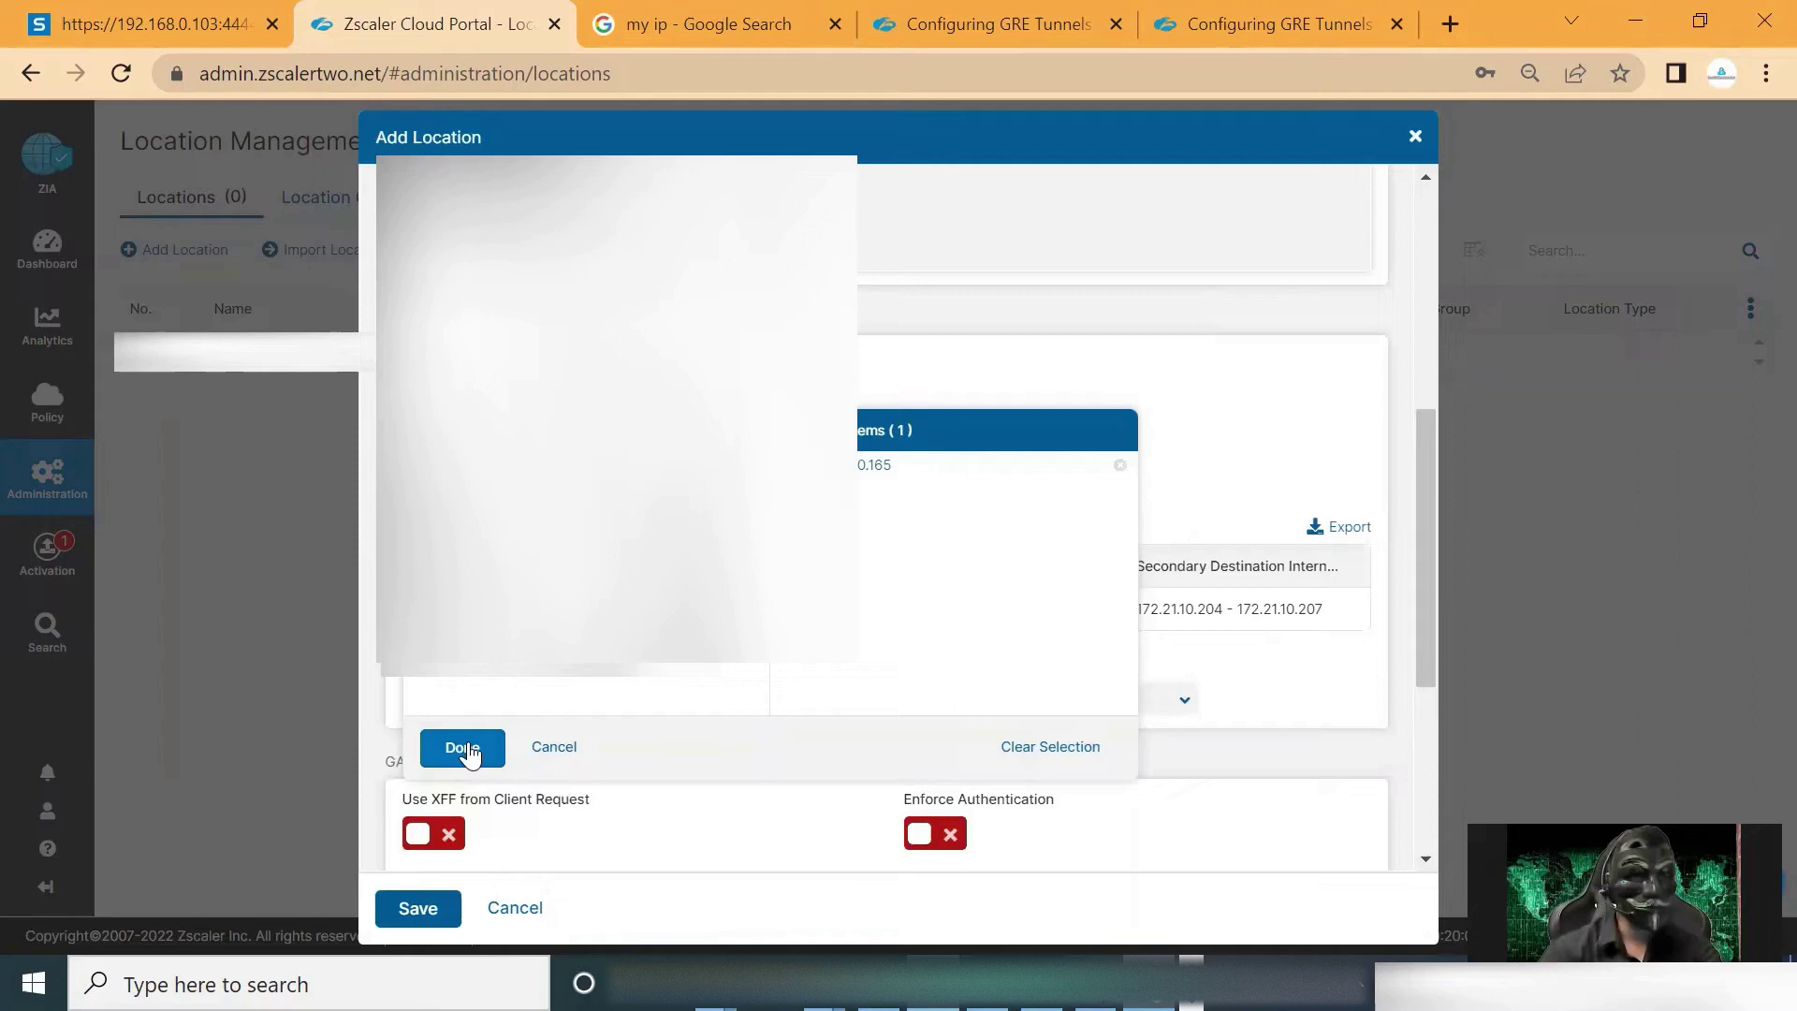
left_click(464, 747)
mouse_move(496, 435)
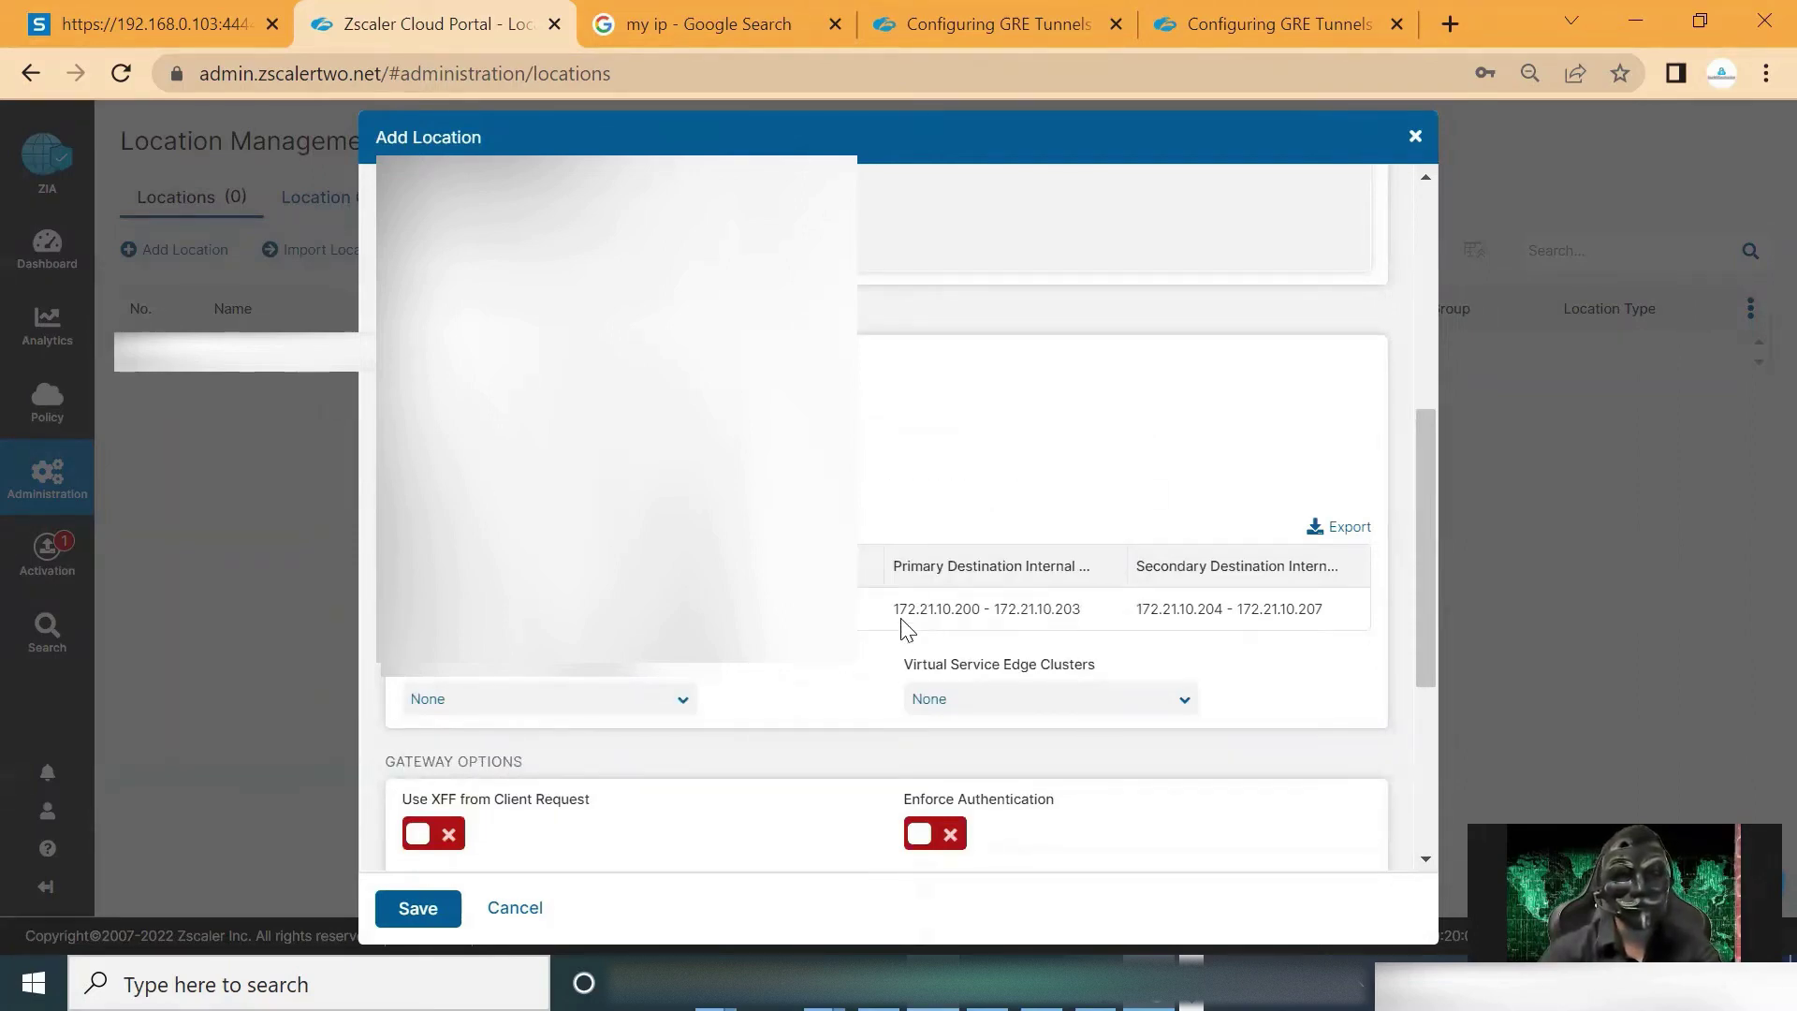
left_click_drag(891, 613, 1361, 618)
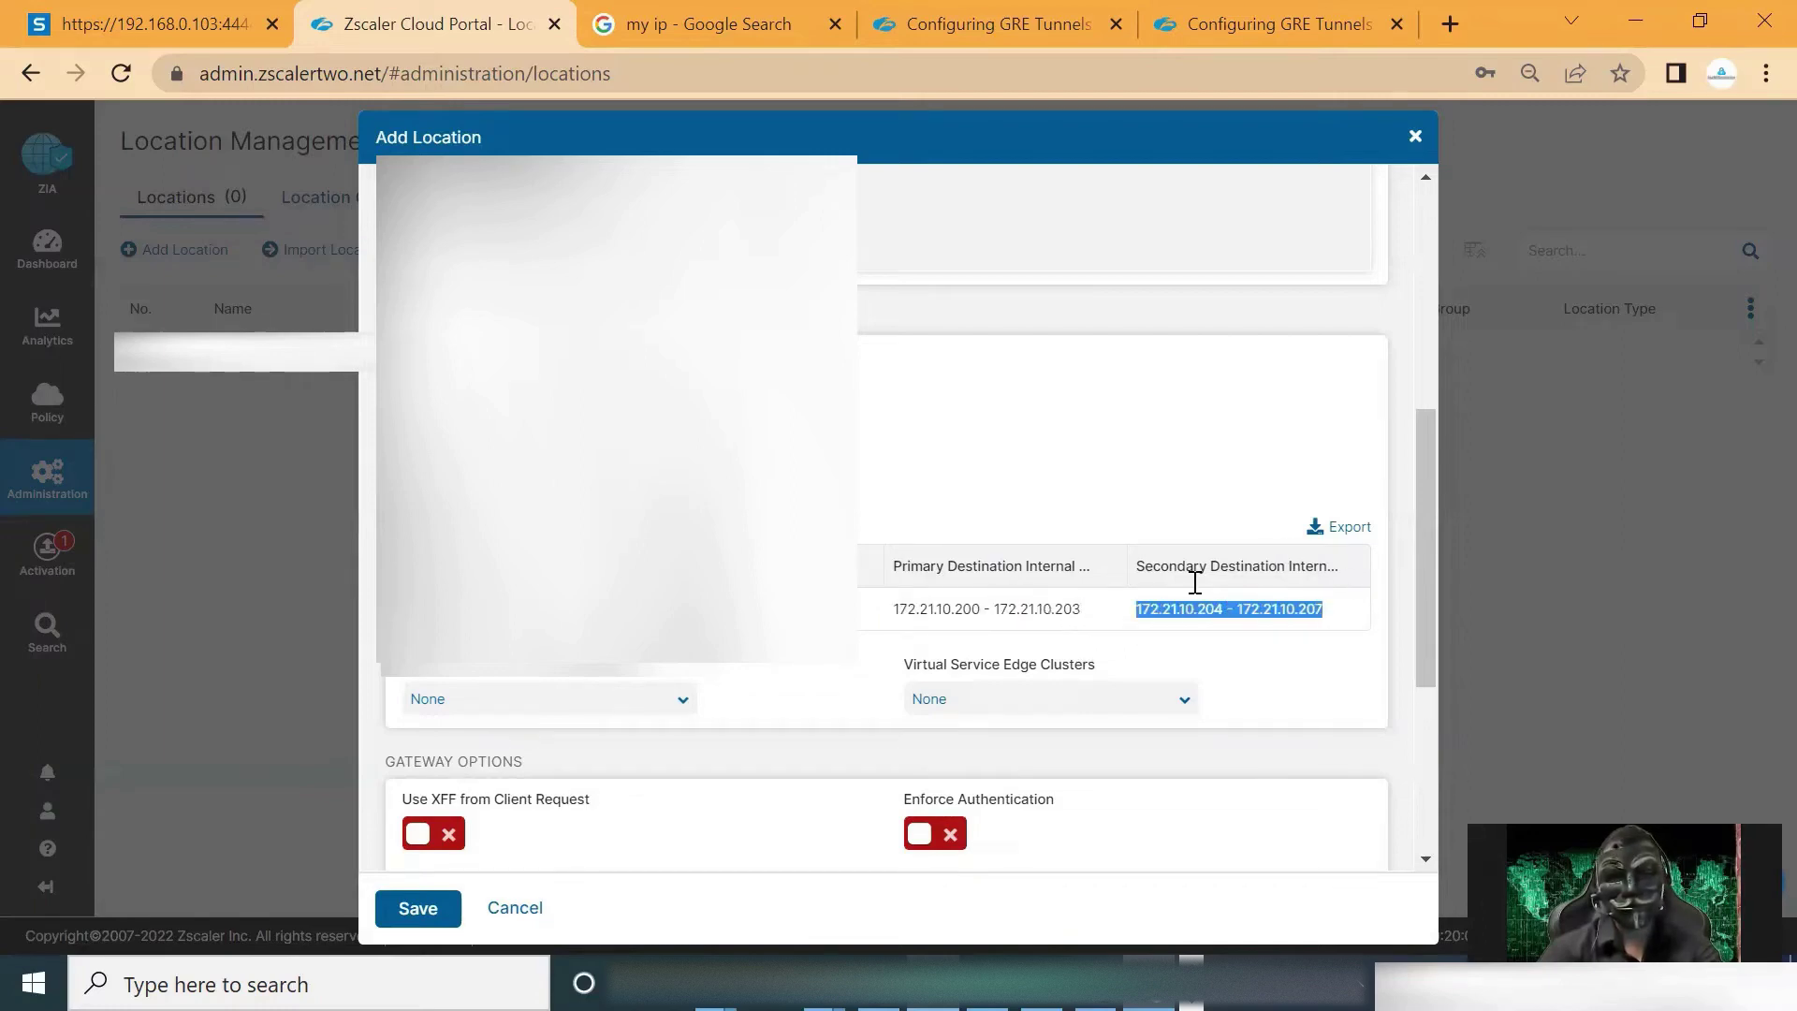
scroll(898, 569, "down", 3)
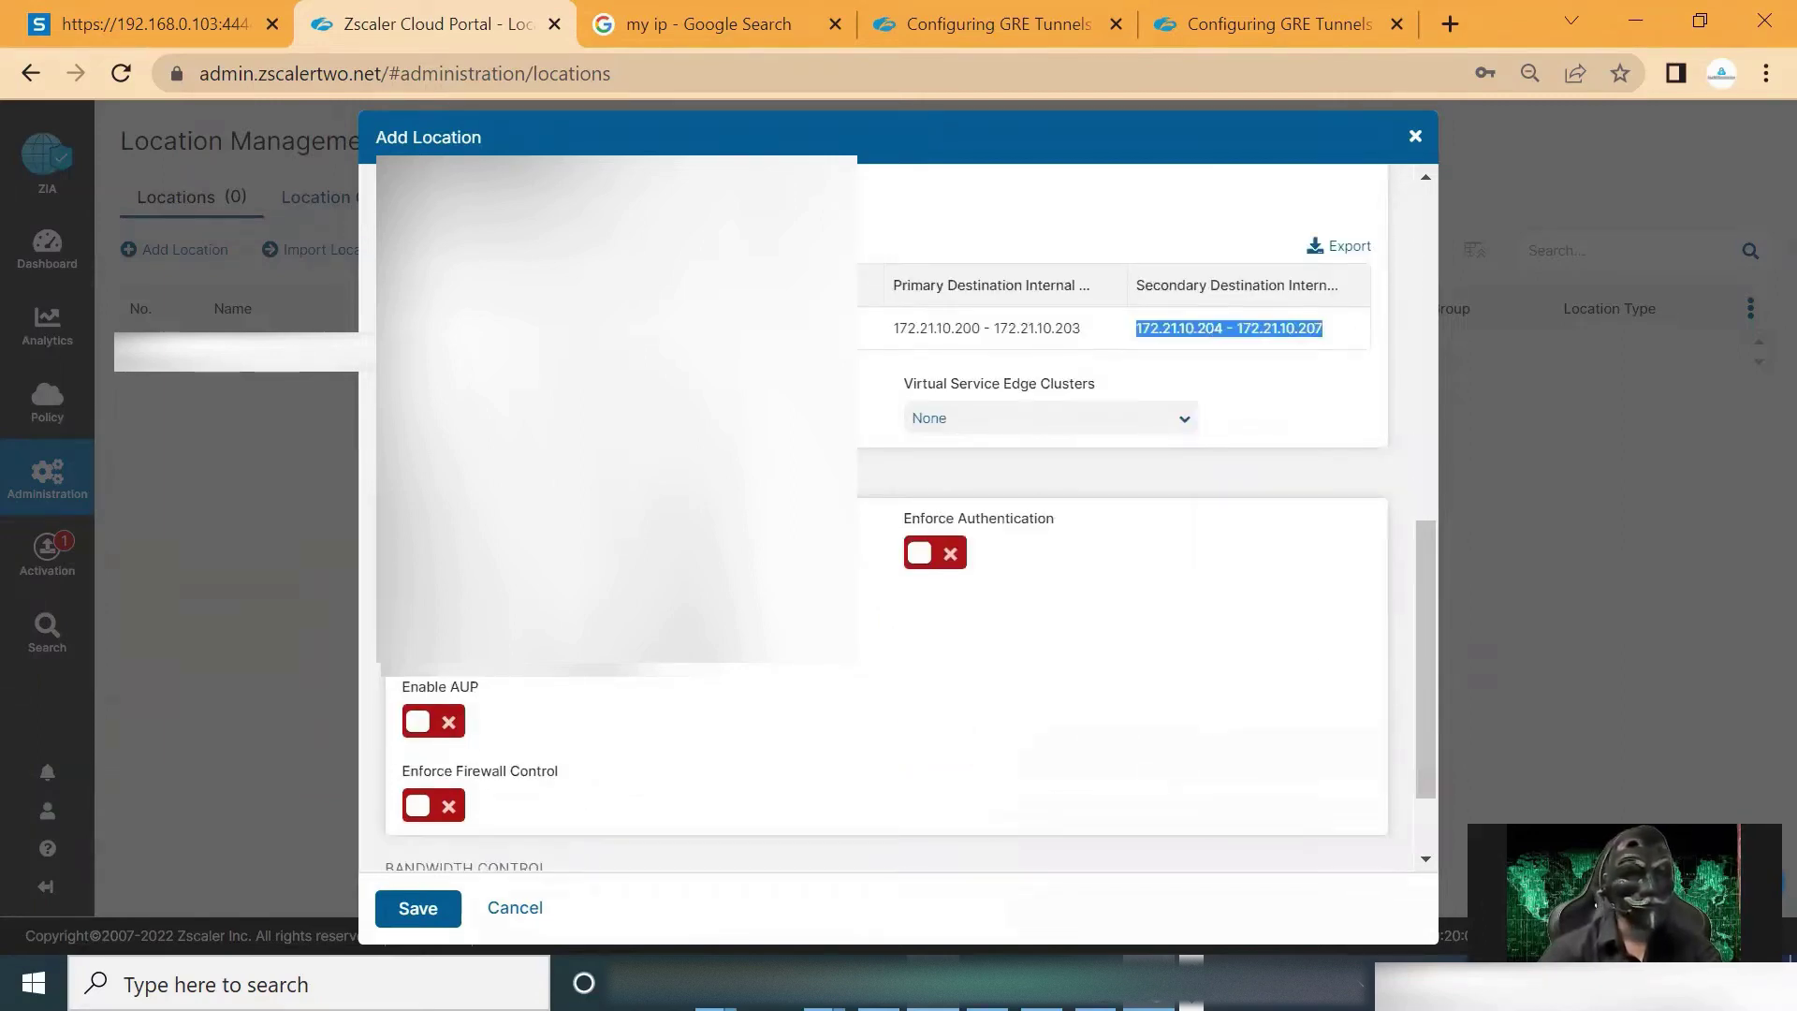
scroll(898, 569, "down", 2)
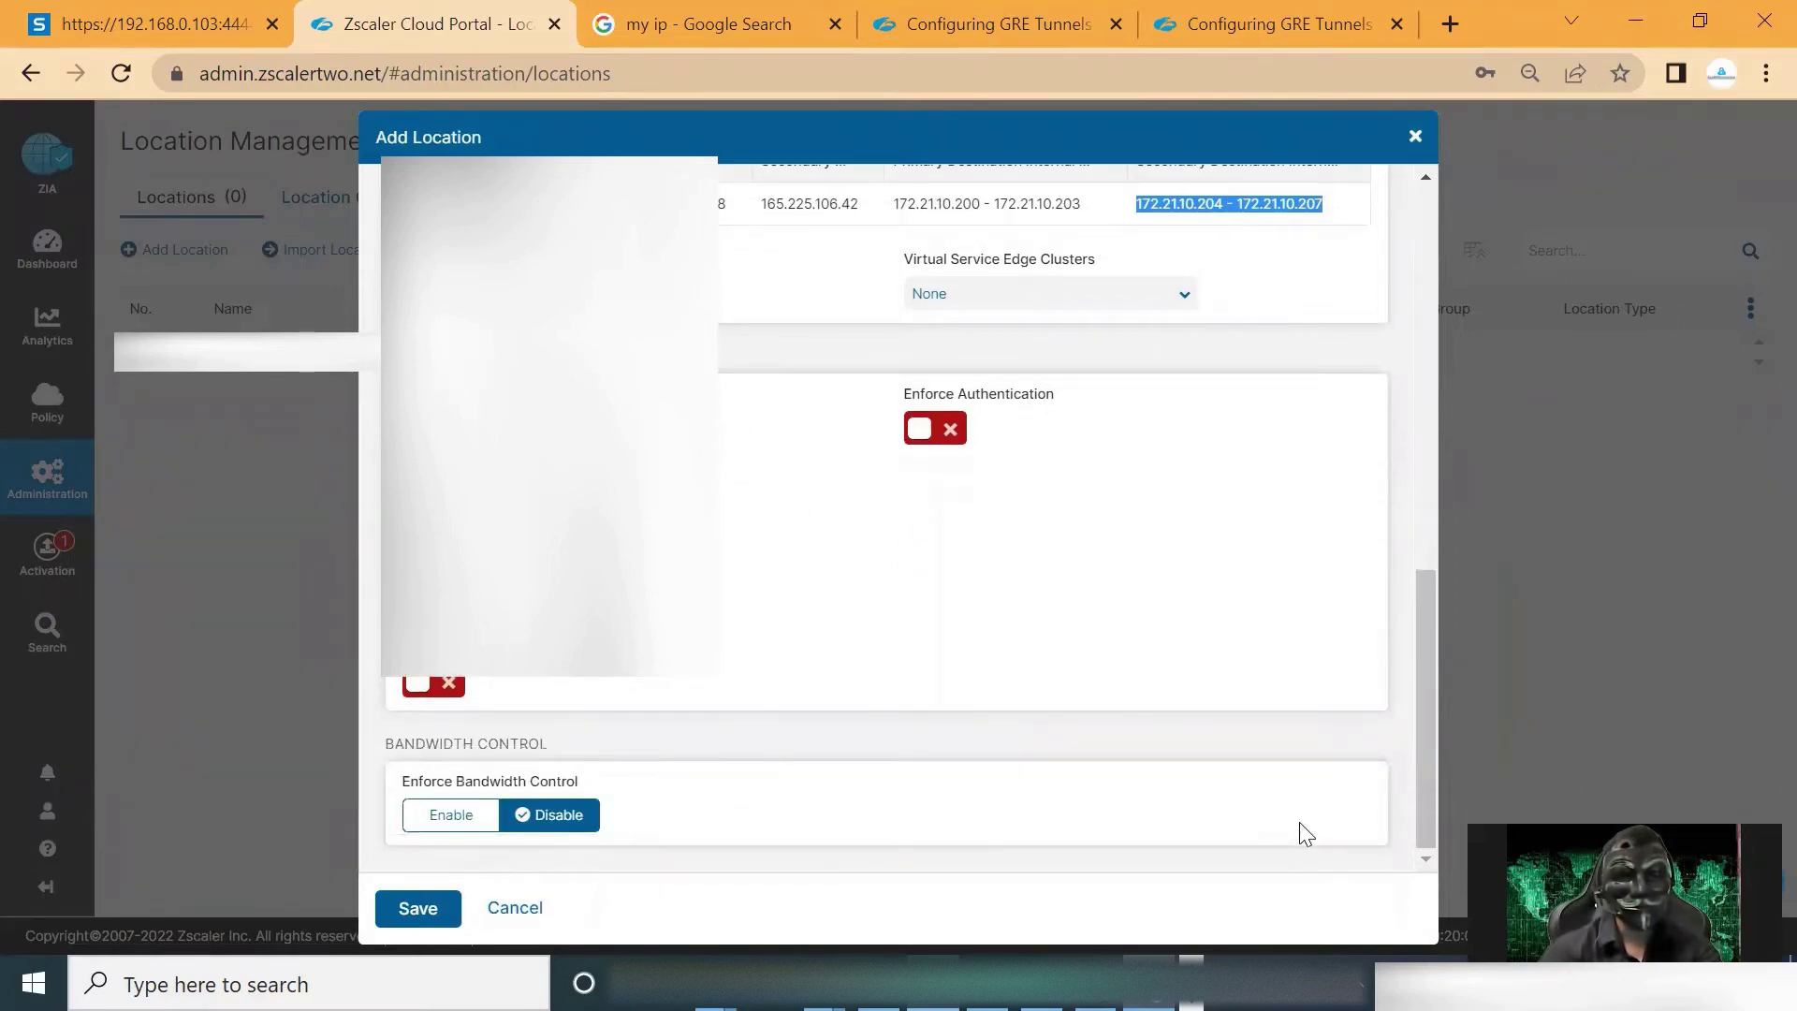
Save the Test location after fixing the flagged fields, then activate the pending change.
left_click(445, 920)
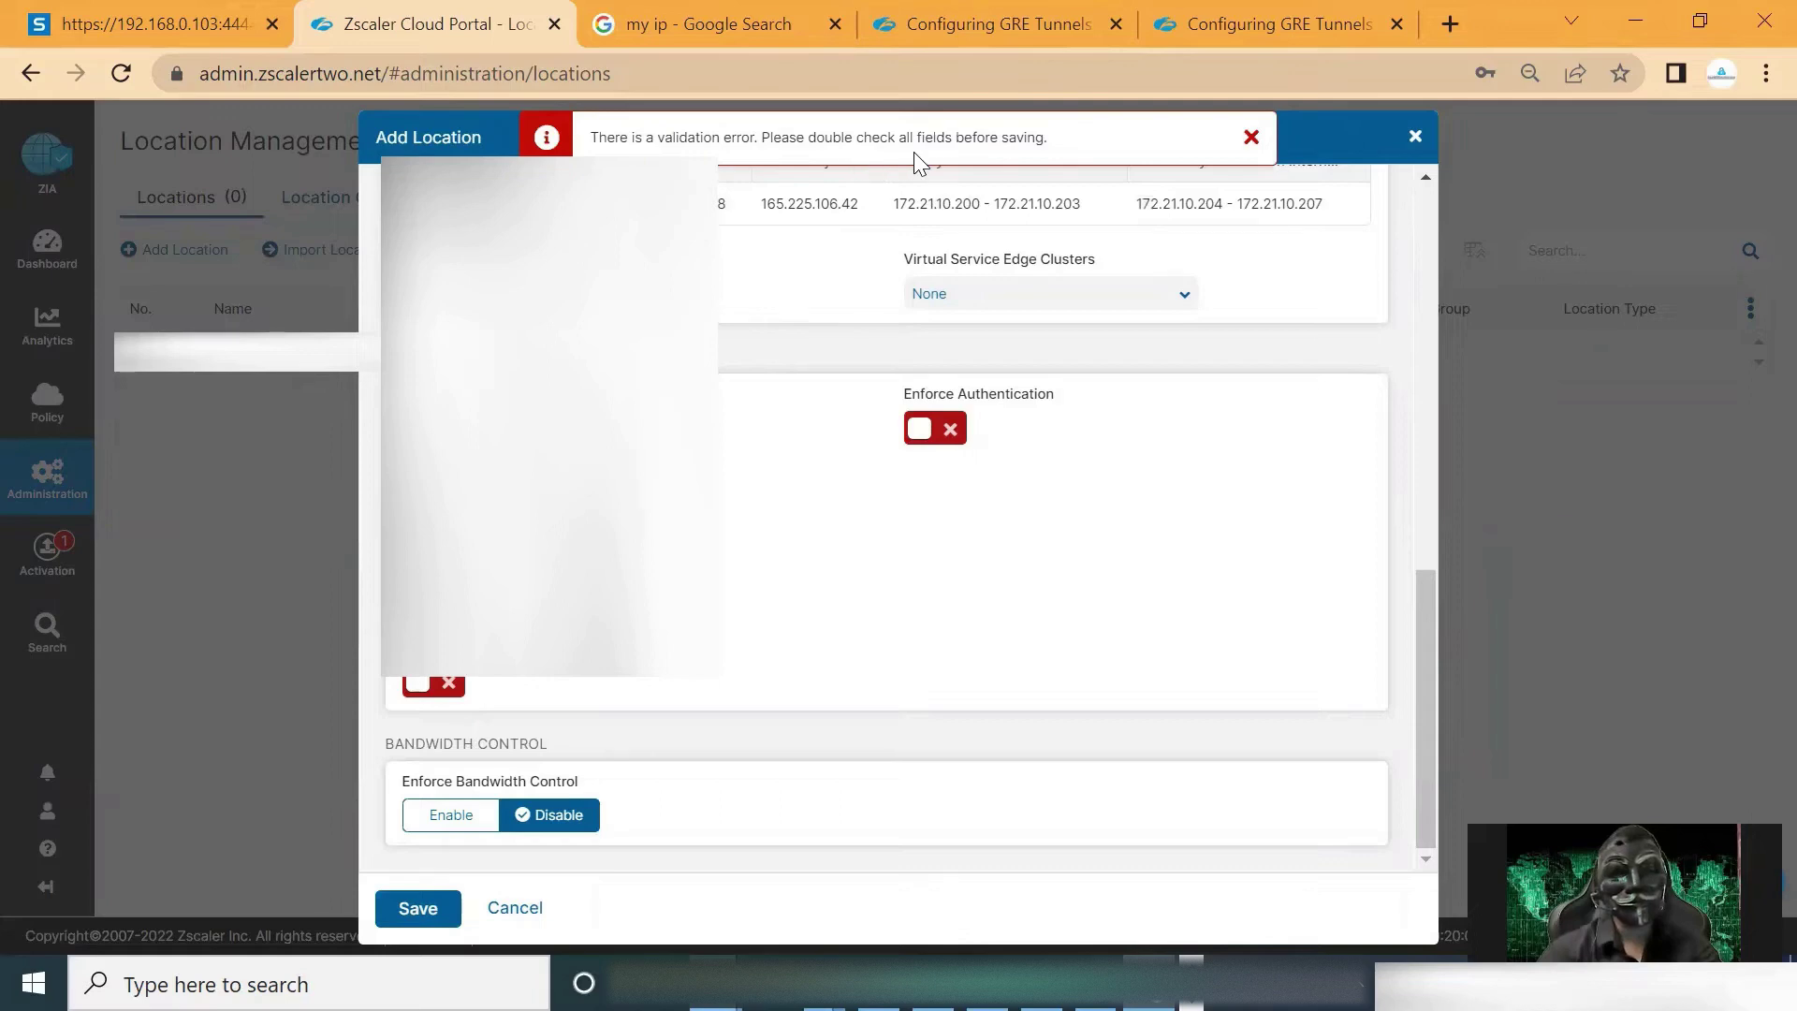
scroll(857, 502, "up", 5)
scroll(856, 502, "up", 1)
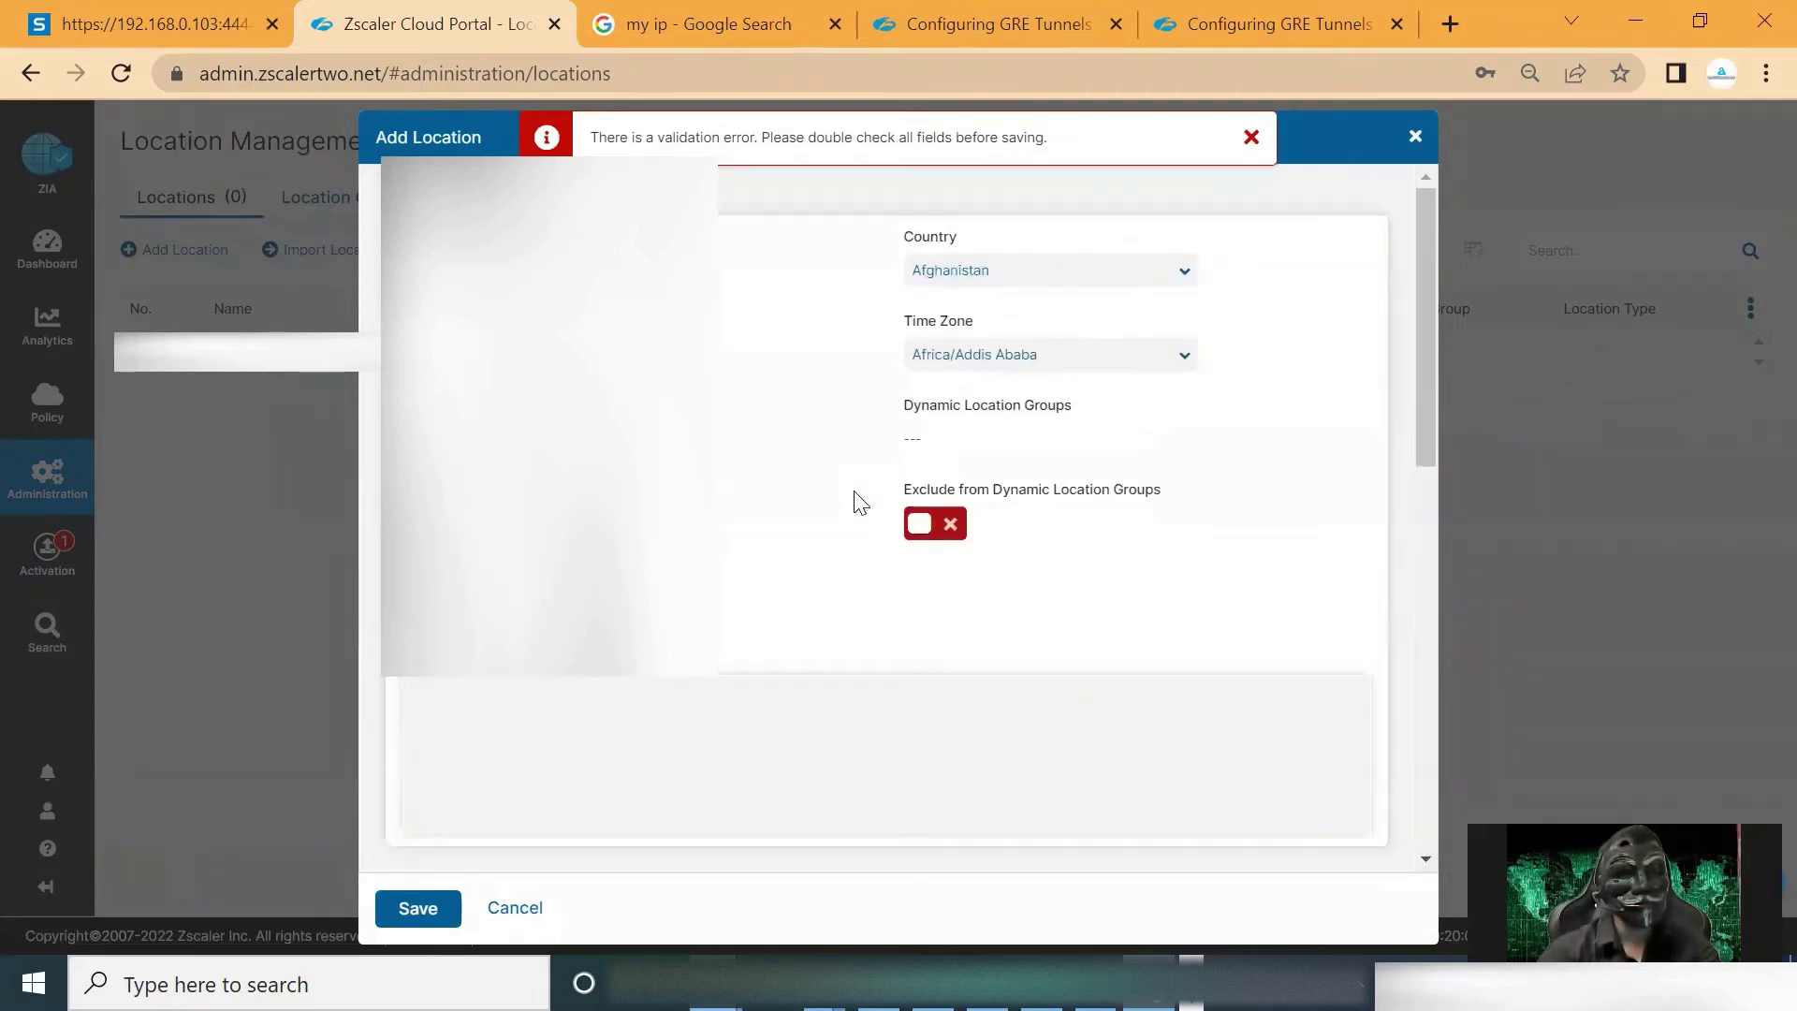
scroll(856, 501, "down", 1)
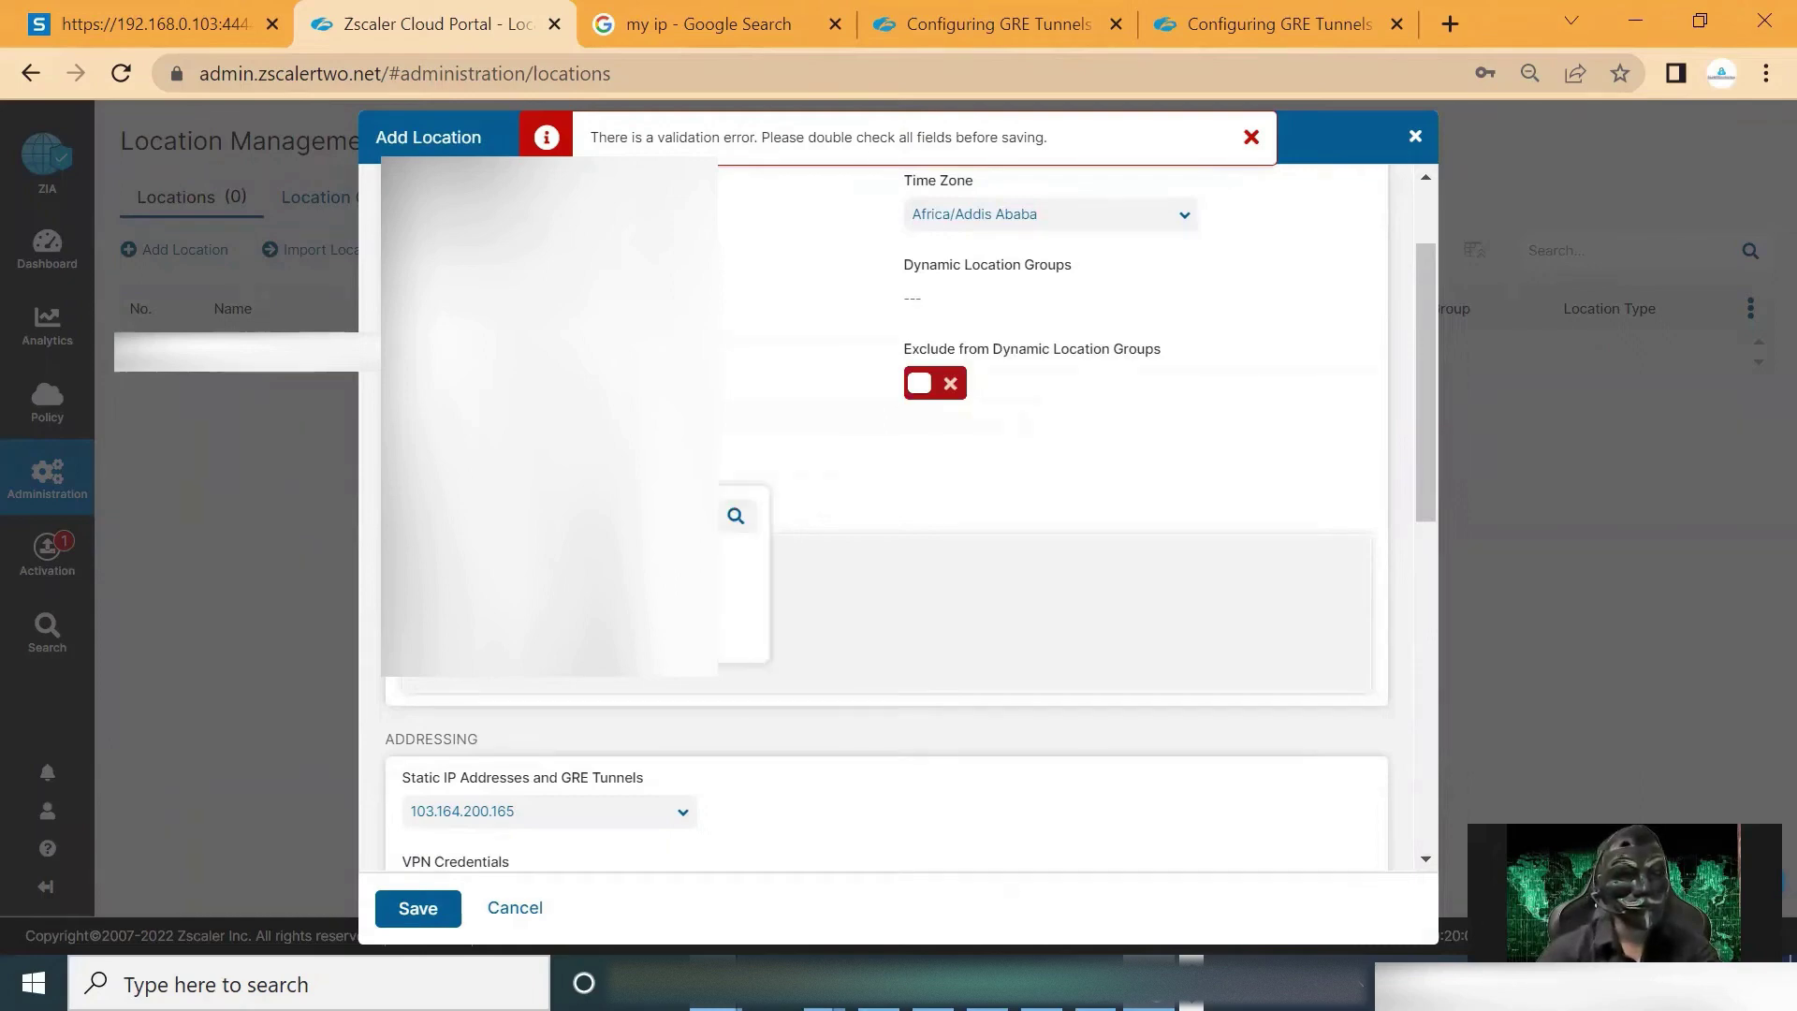
scroll(745, 496, "down", 10)
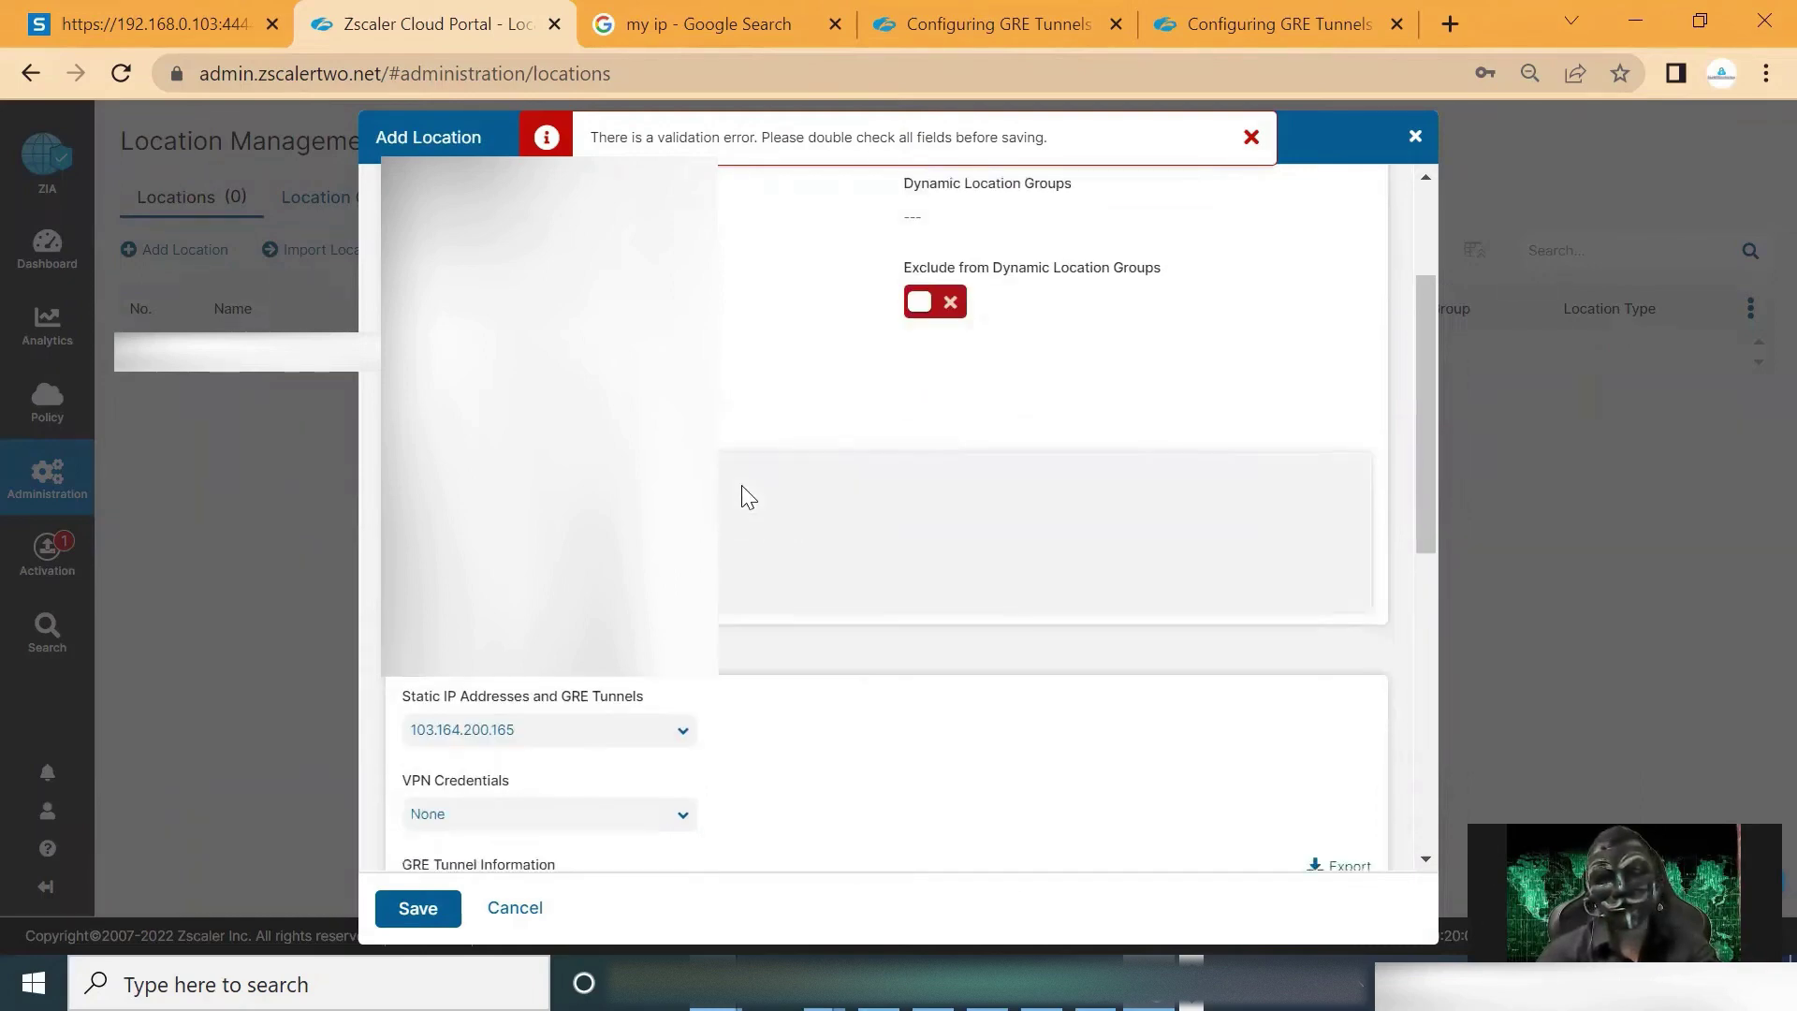
left_click(430, 906)
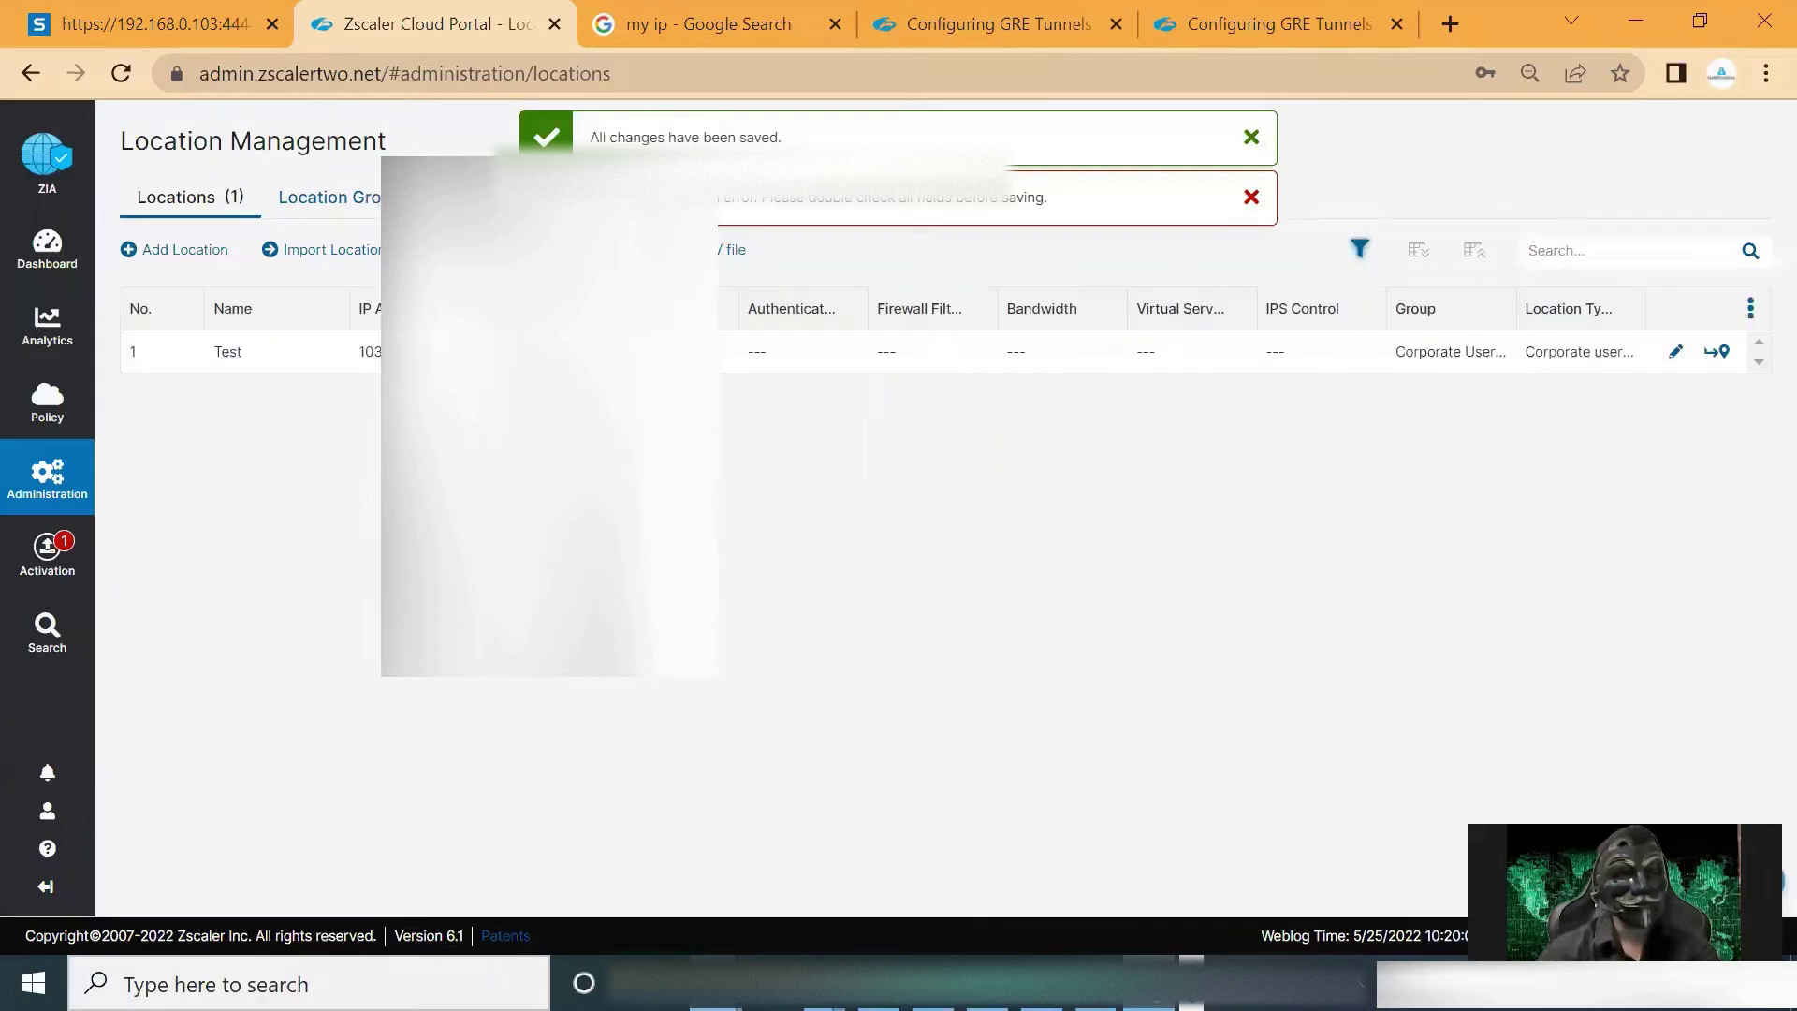
left_click(49, 550)
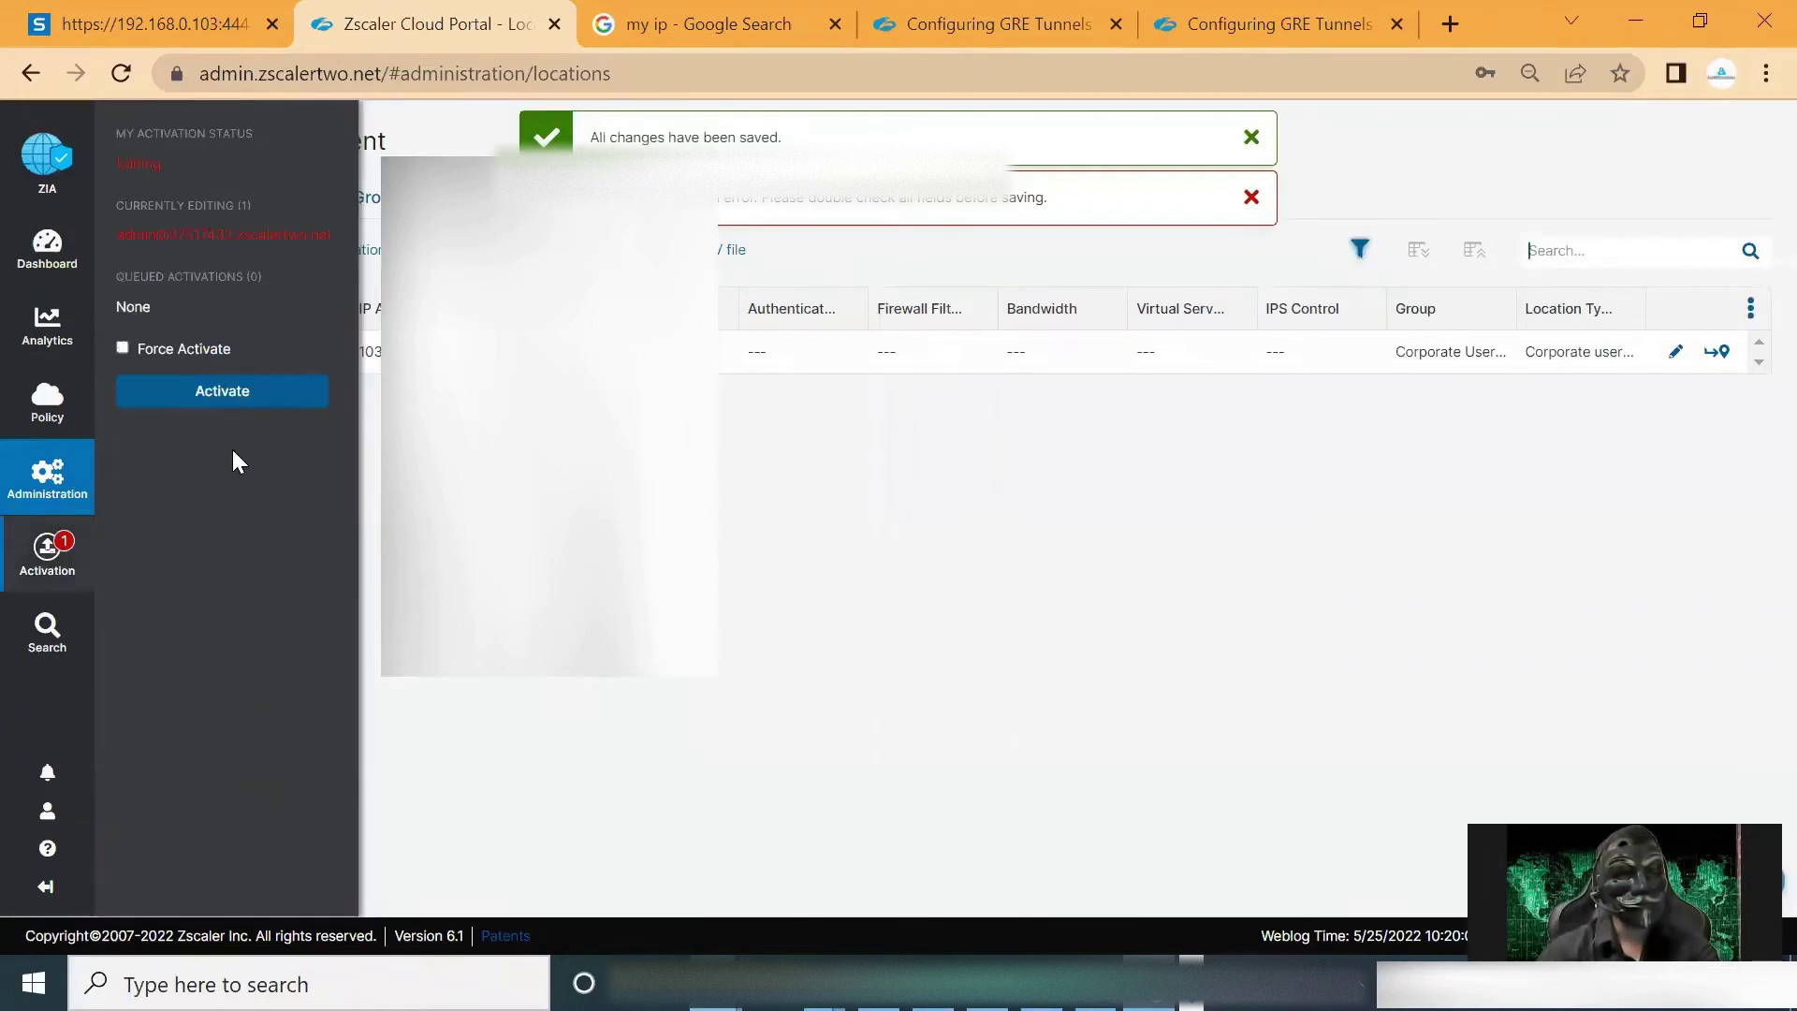
left_click(252, 404)
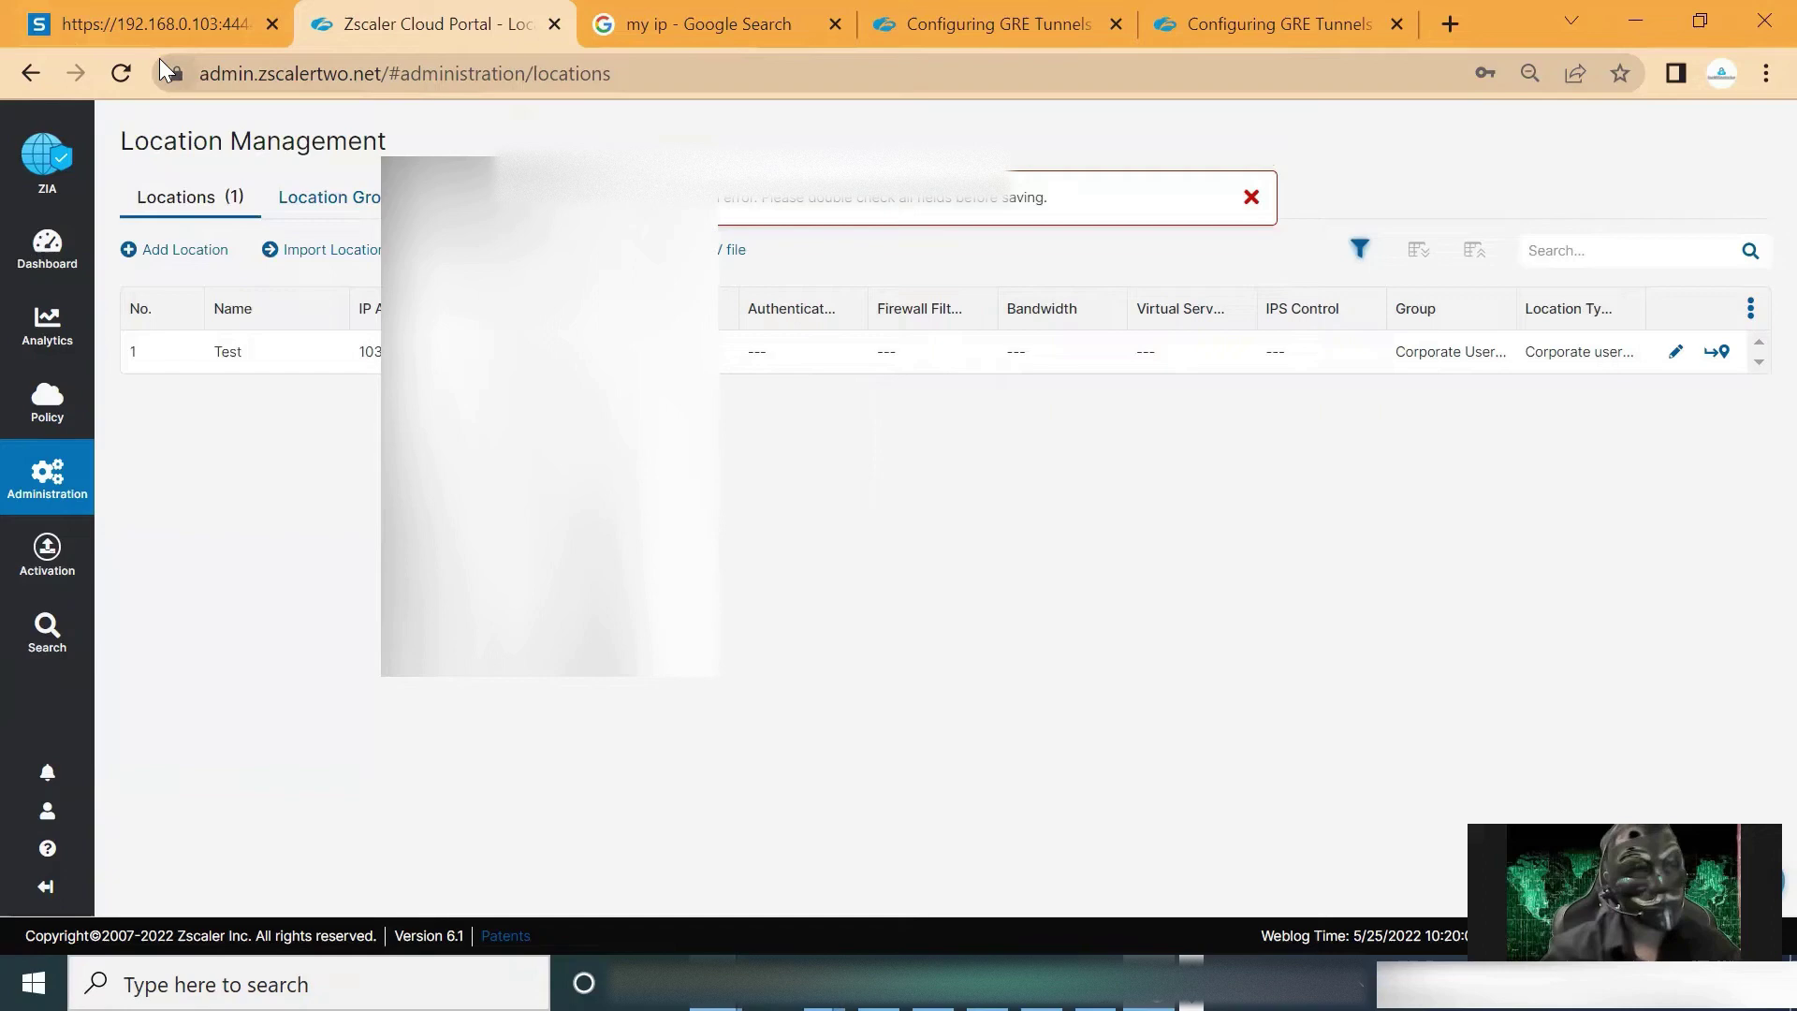
In Sophos Firewall rules, inspect the lan to vpn rule's source and destination, closing it unchanged.
left_click(168, 36)
scroll(461, 549, "down", 5)
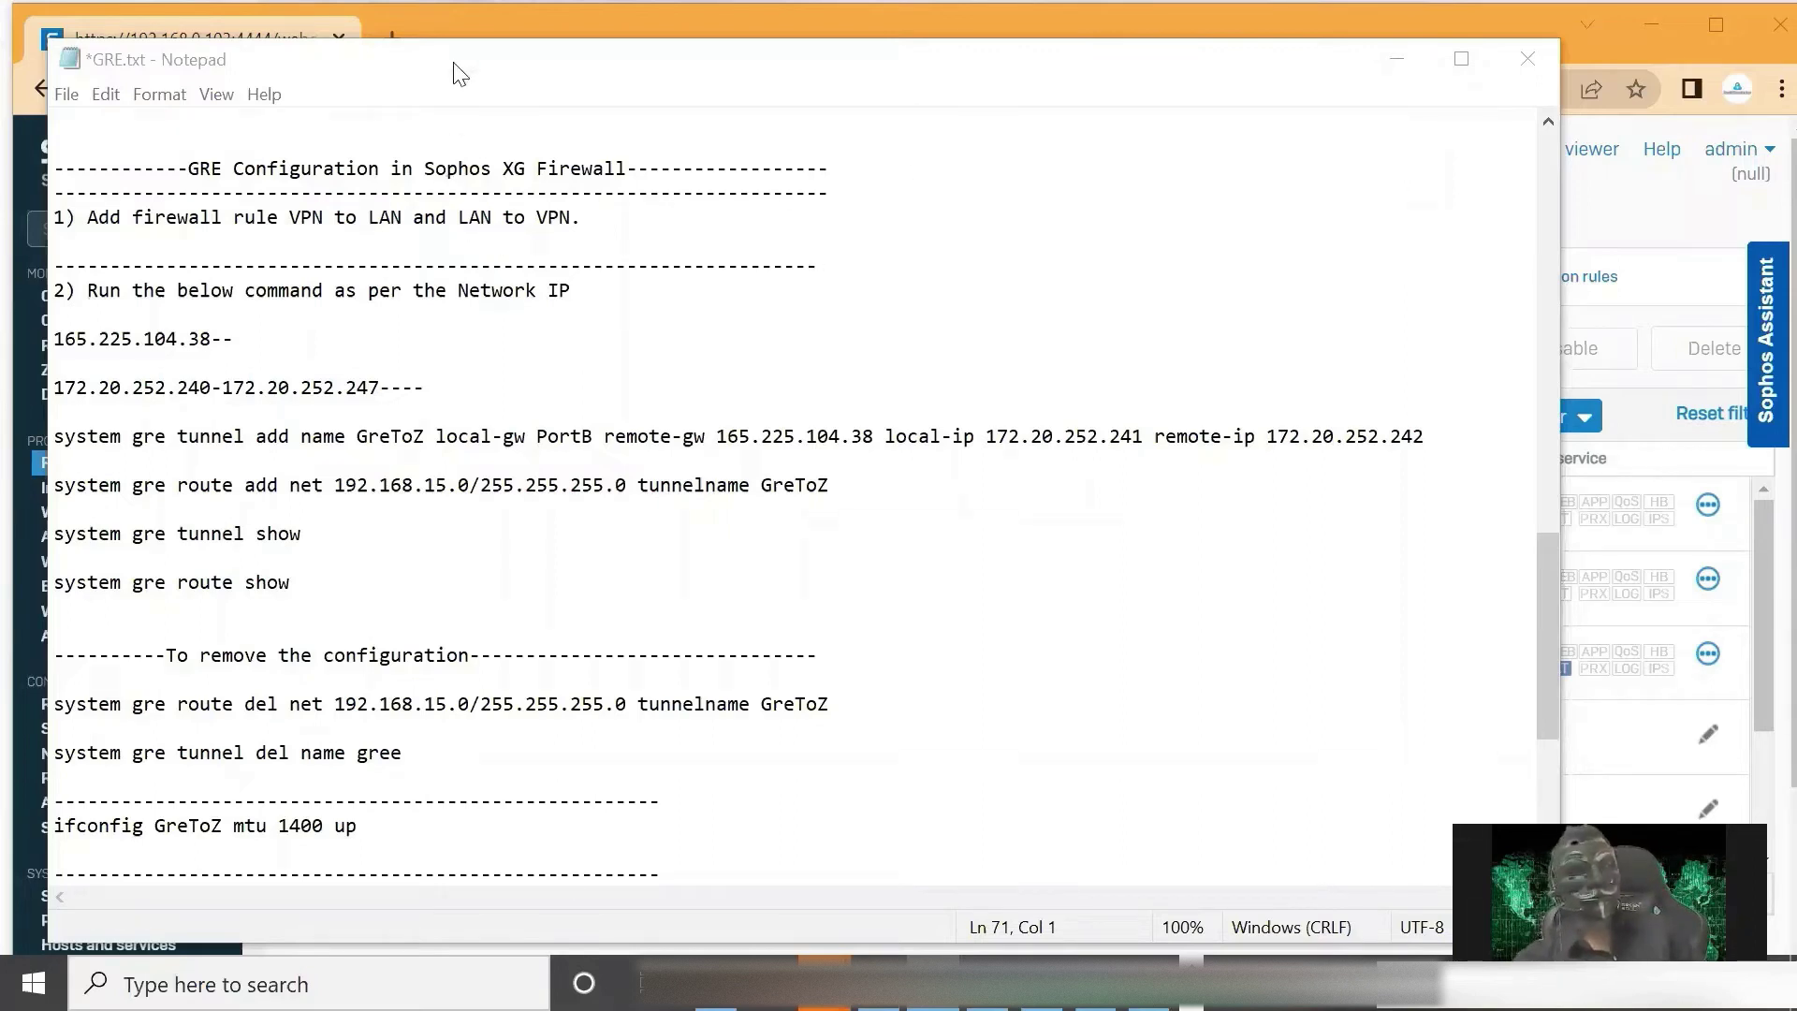
left_click(479, 36)
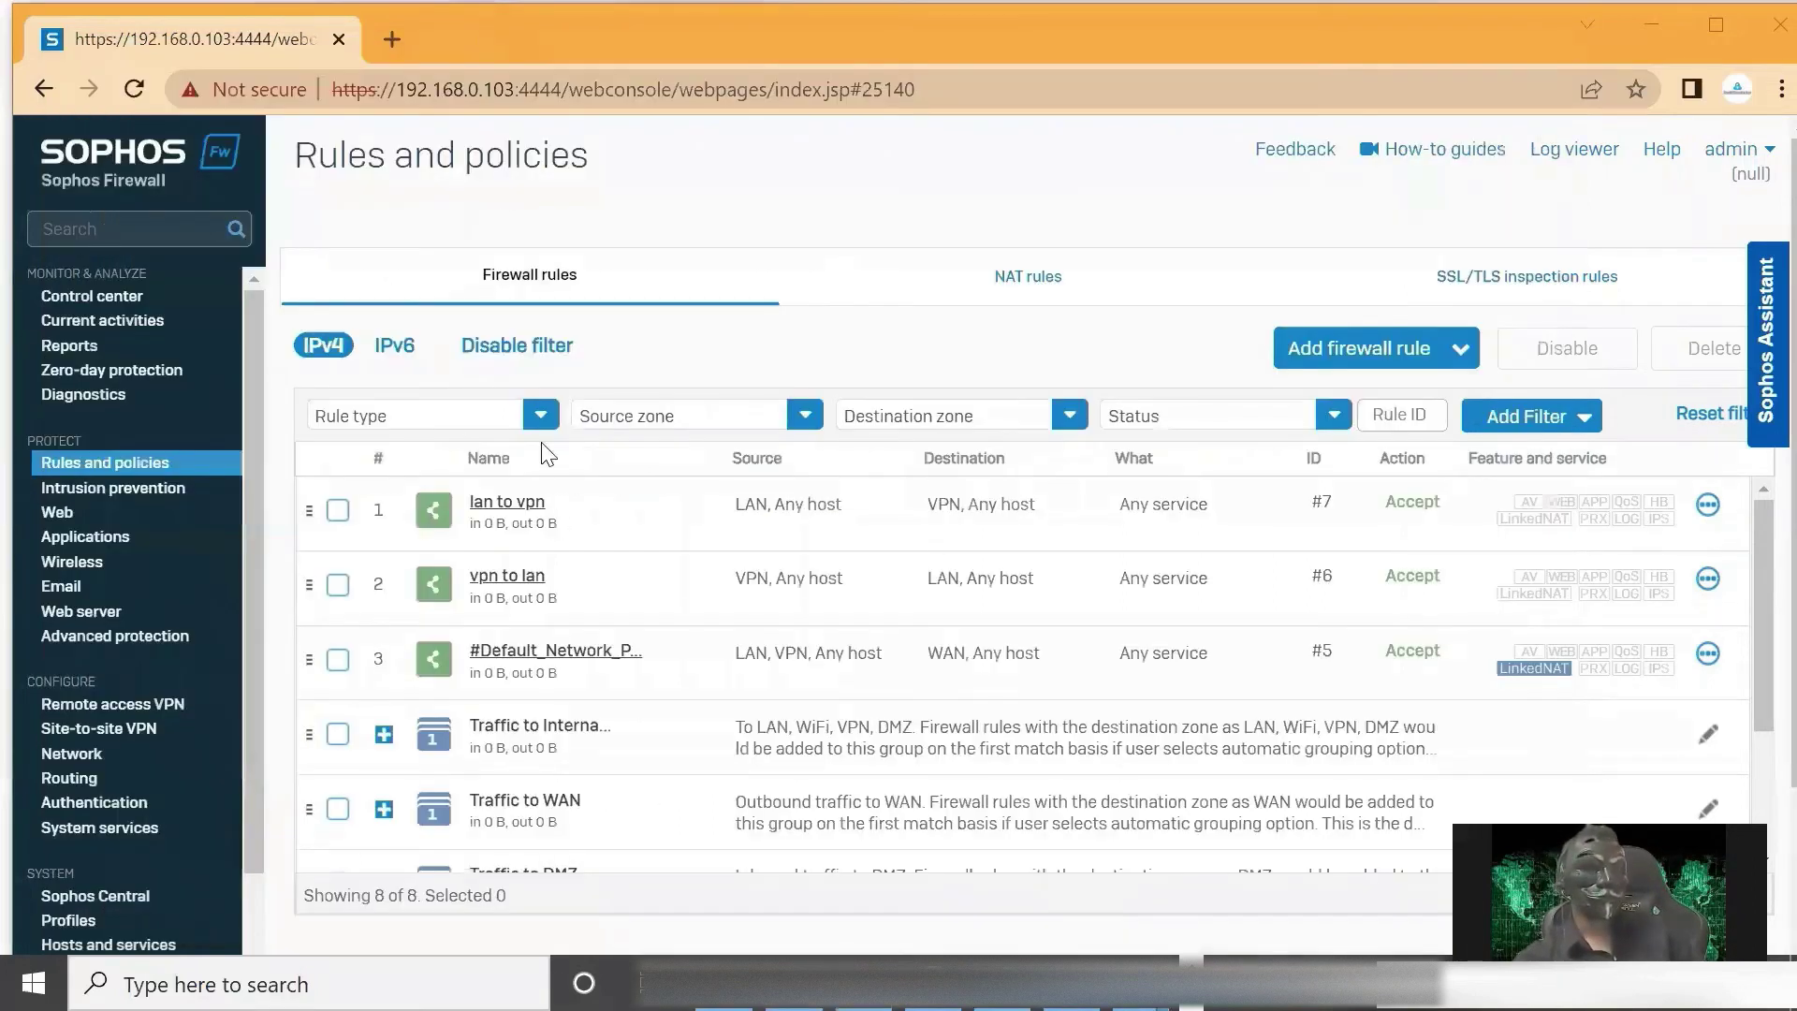
left_click(514, 510)
scroll(379, 506, "down", 3)
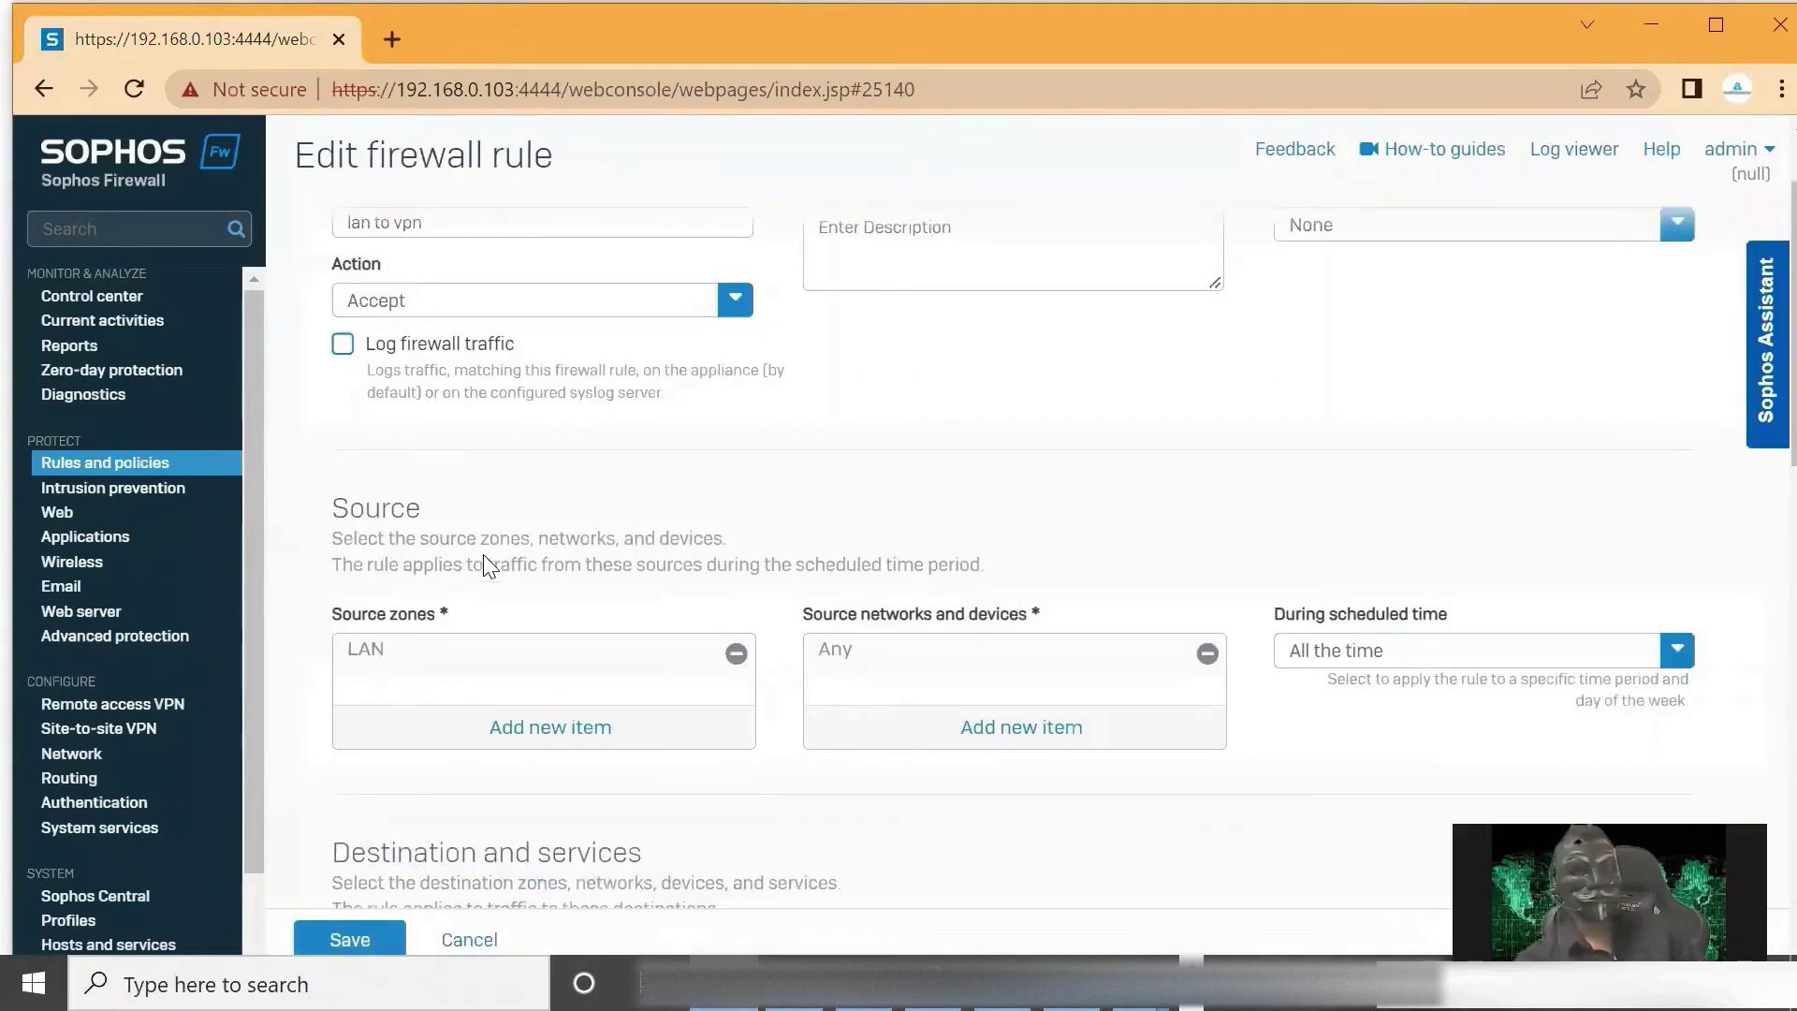
scroll(370, 524, "down", 2)
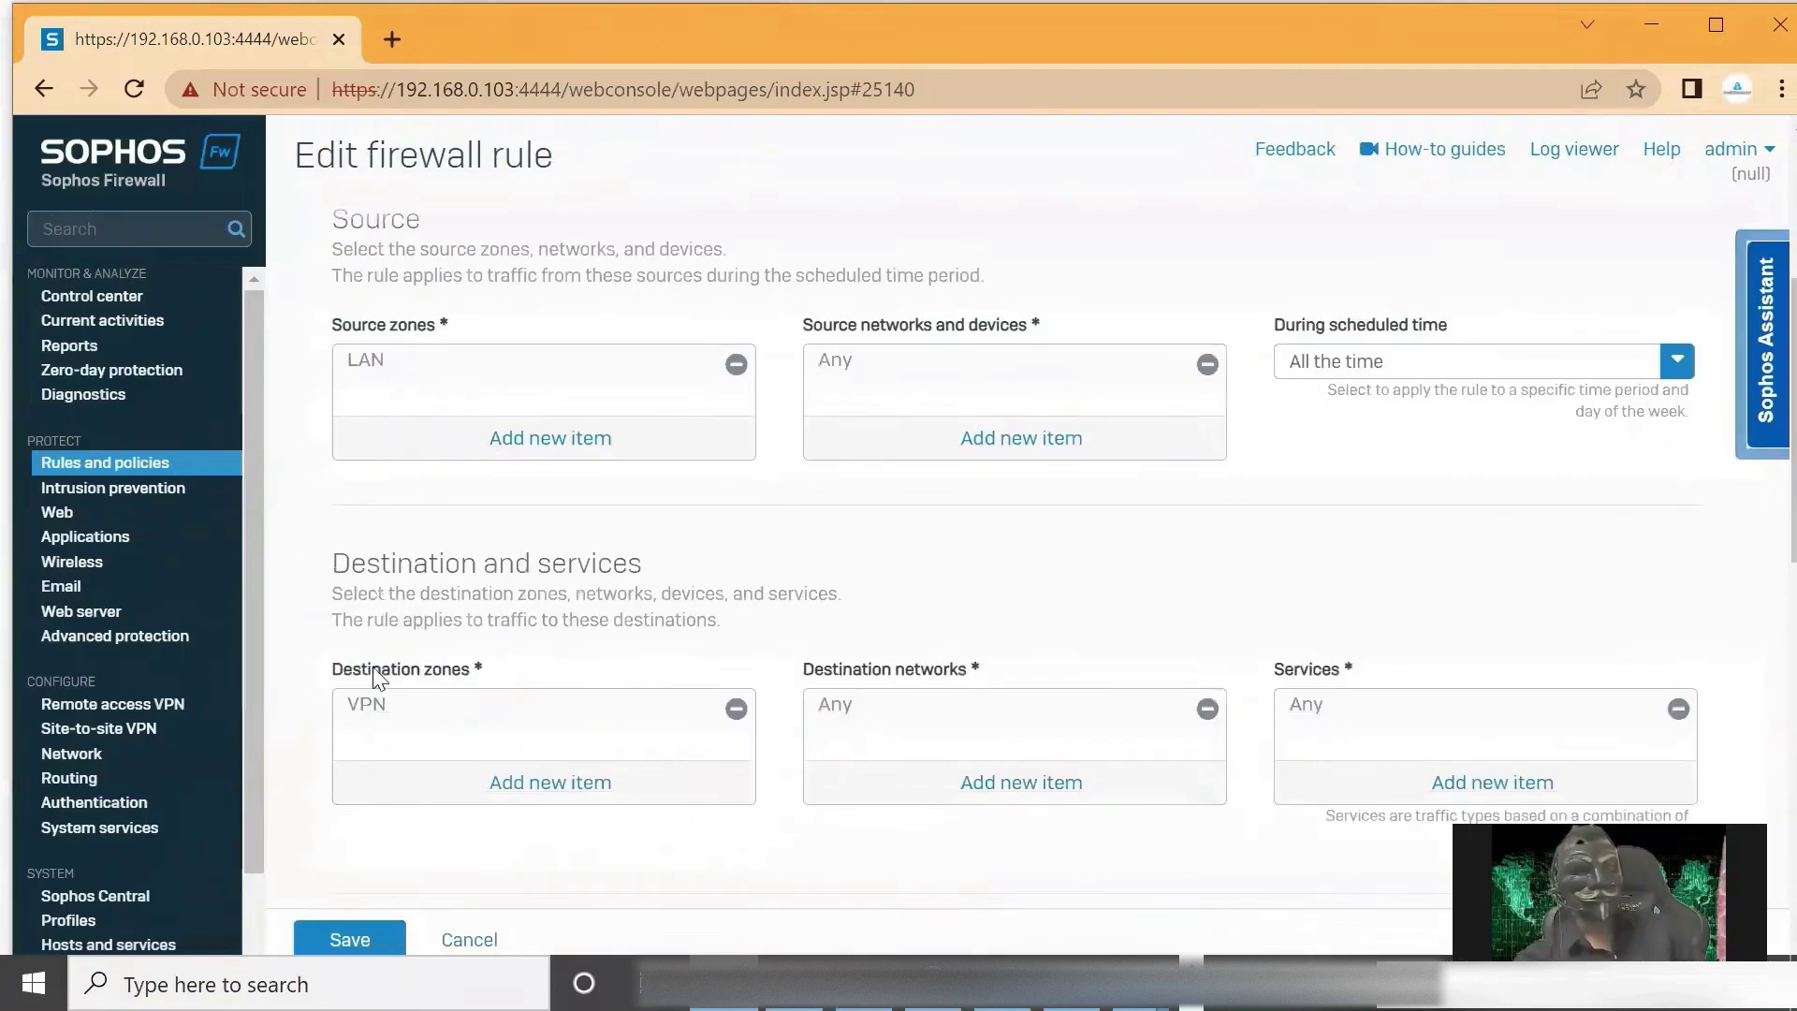
left_click(468, 937)
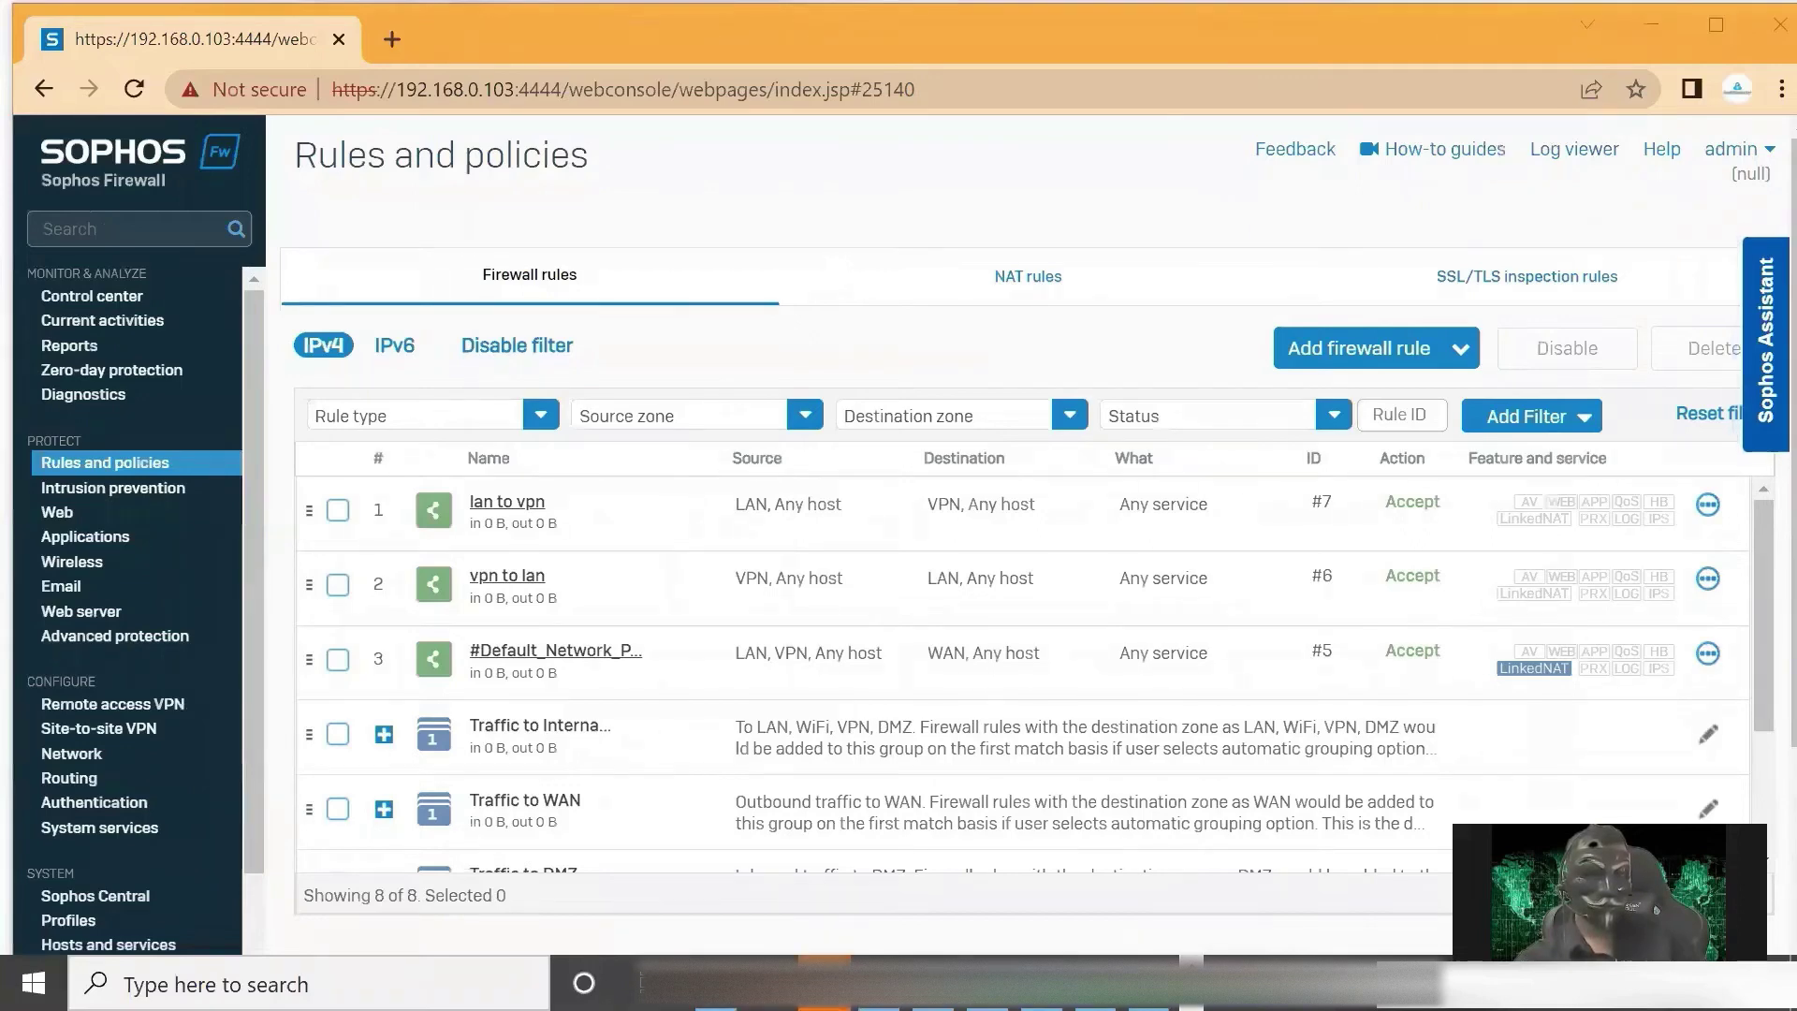
In PuTTY, choose 5 Device Management, 3 Advanced Shell, then run cish to reach console>.
key("alt+Tab")
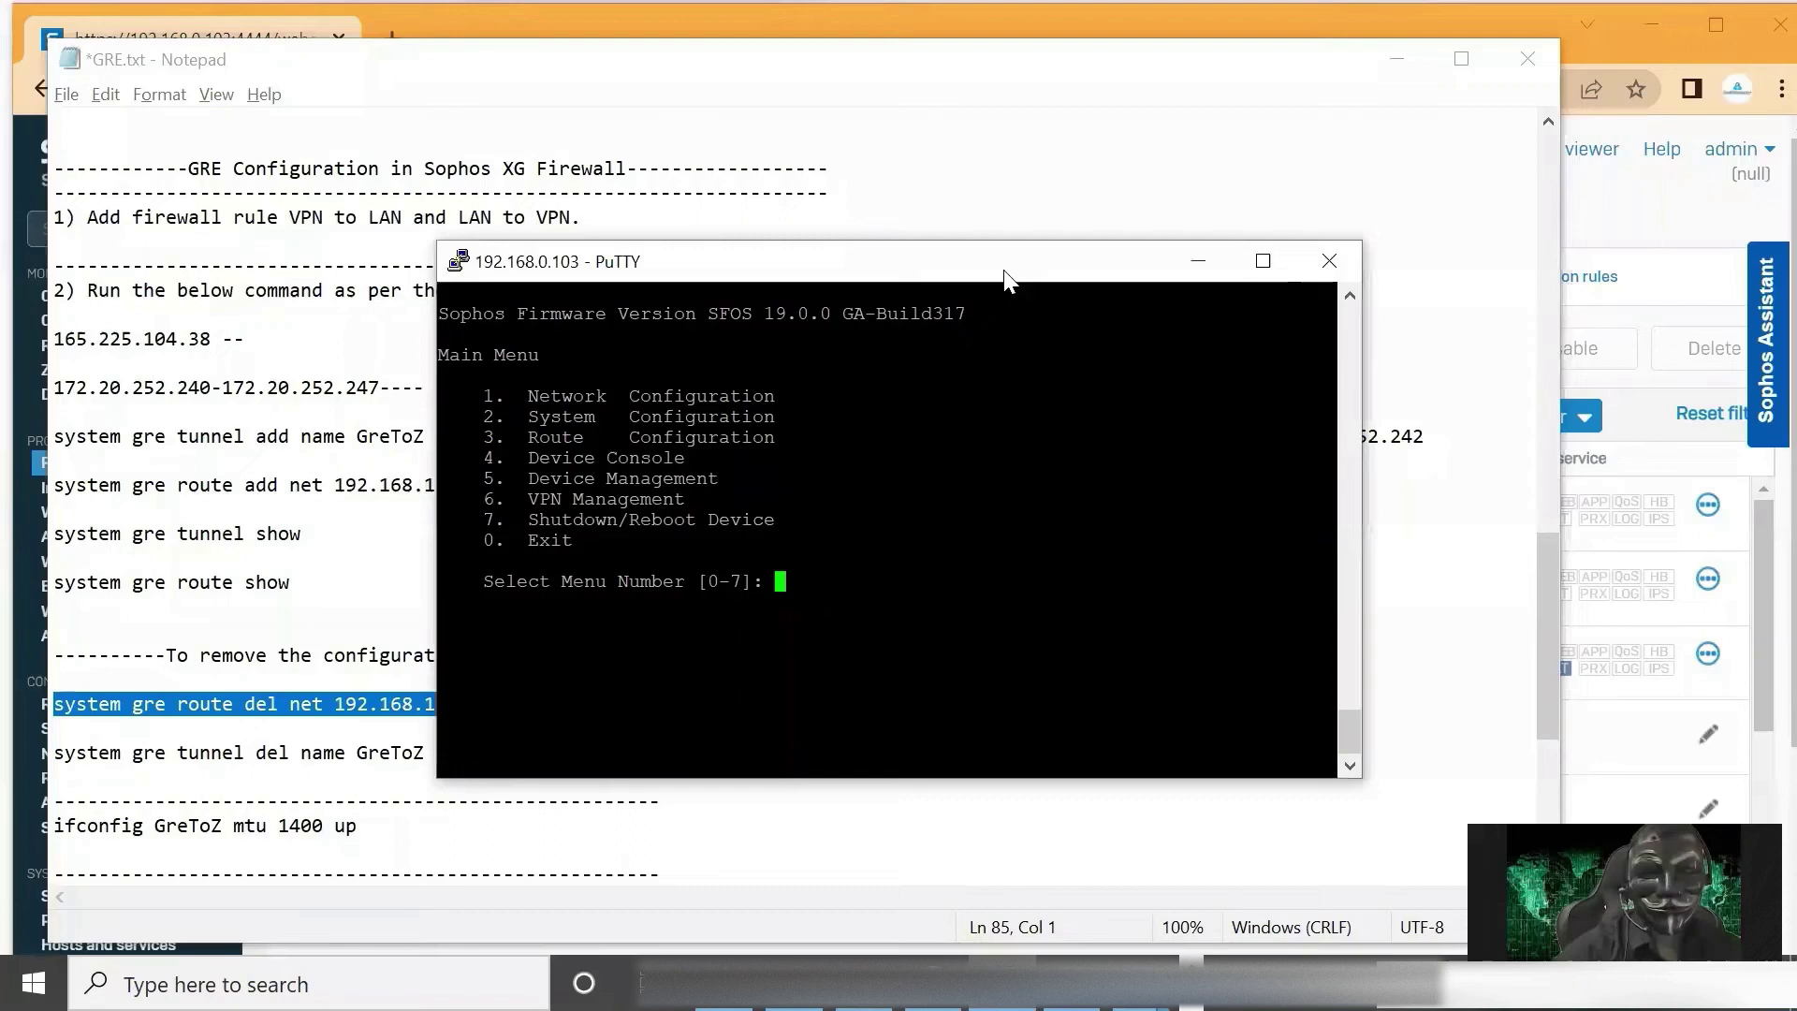
left_click_drag(1003, 277, 949, 262)
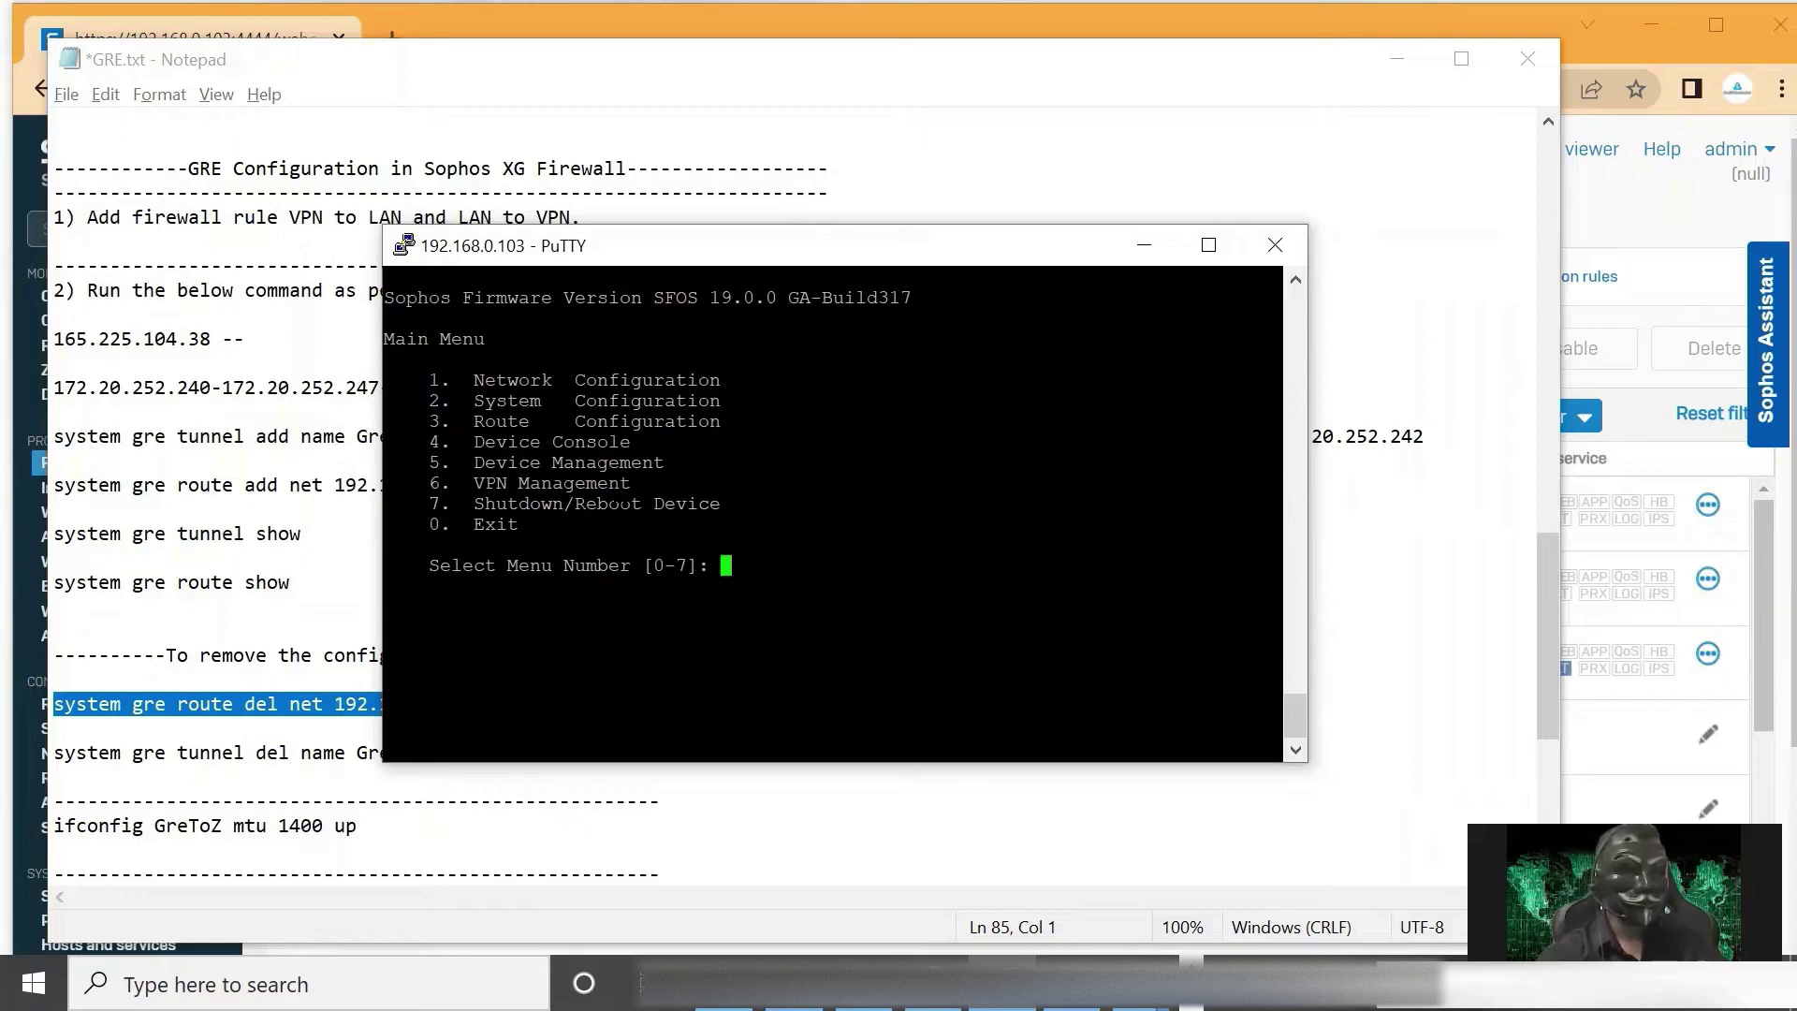
type("5")
key("Return")
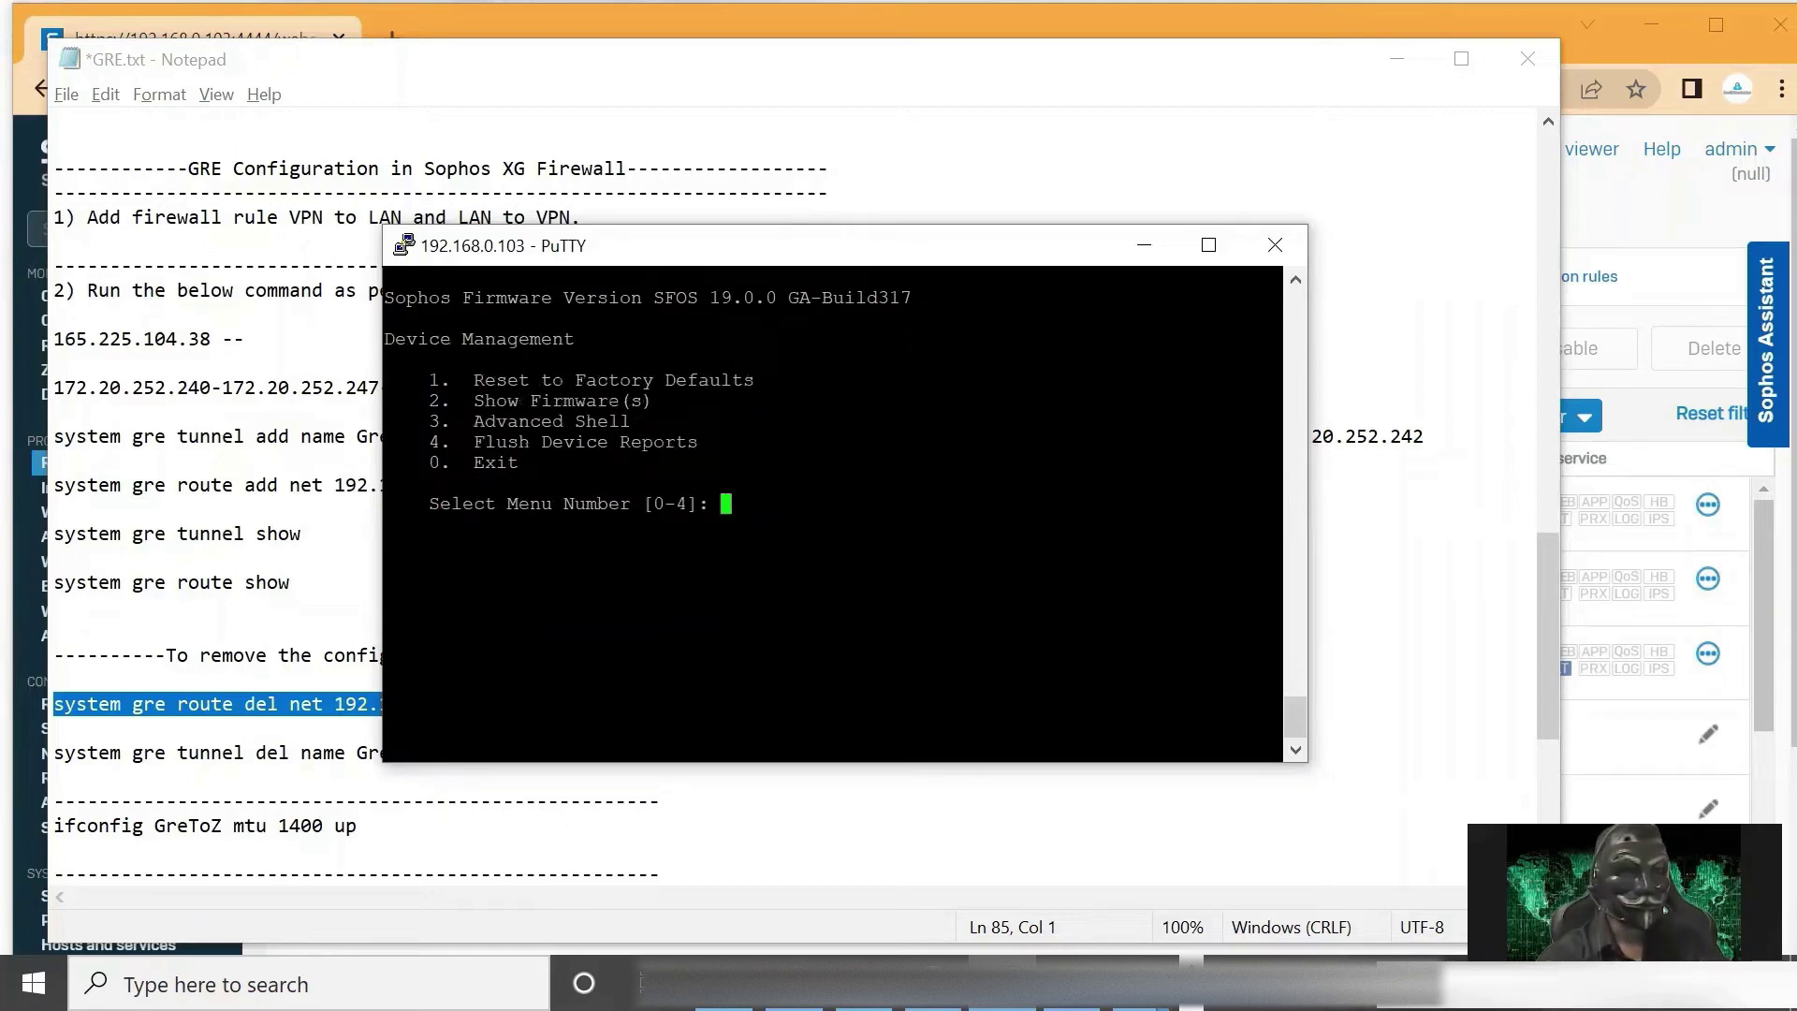
type("3")
key("Return")
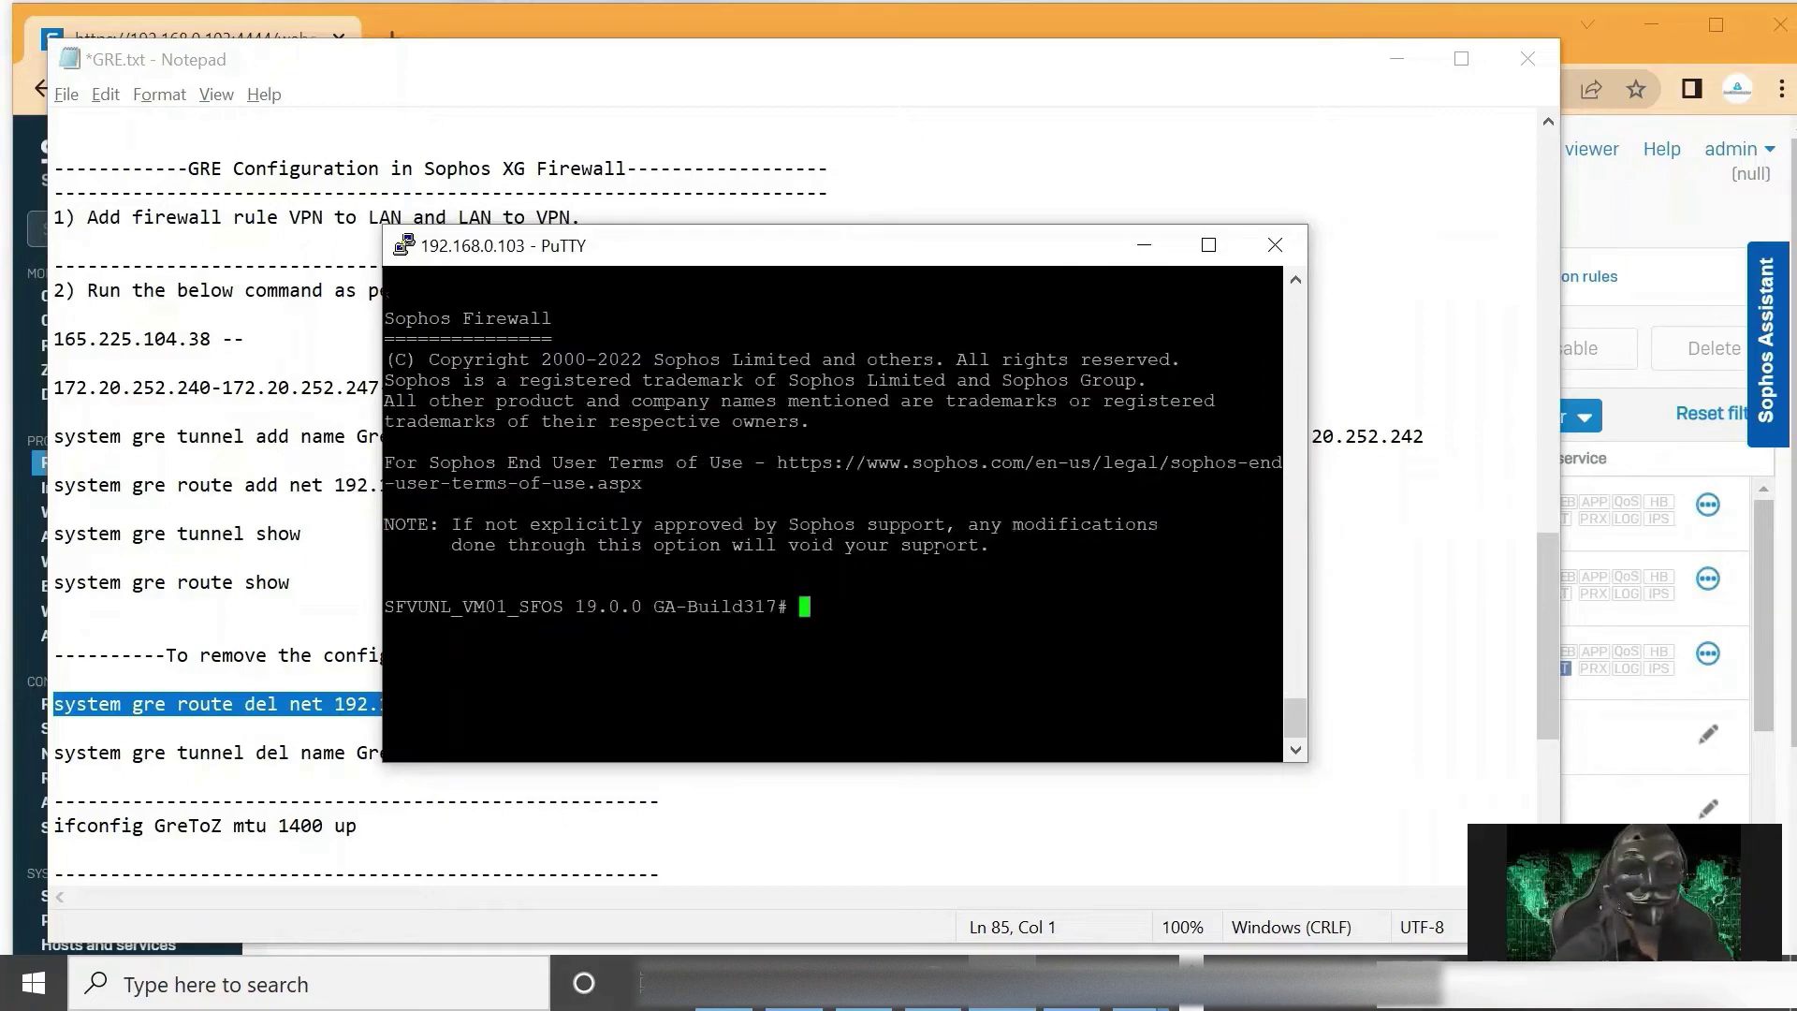
type("cish")
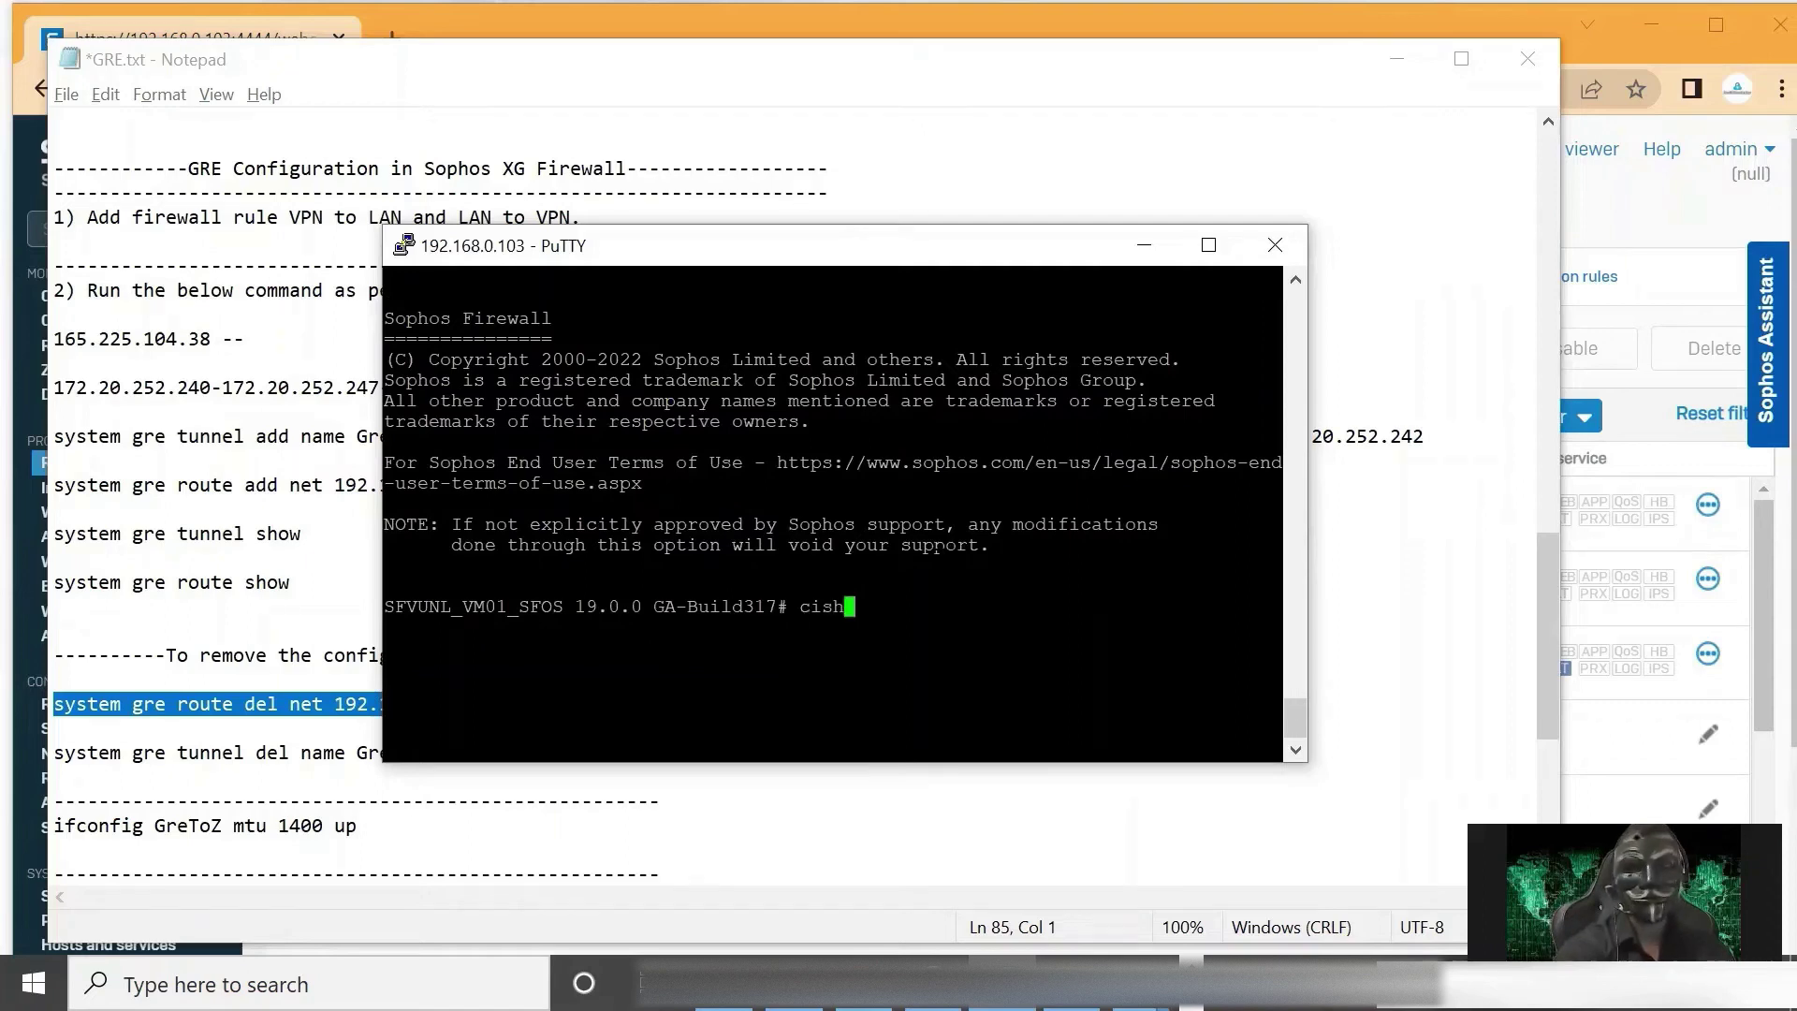
key("Return")
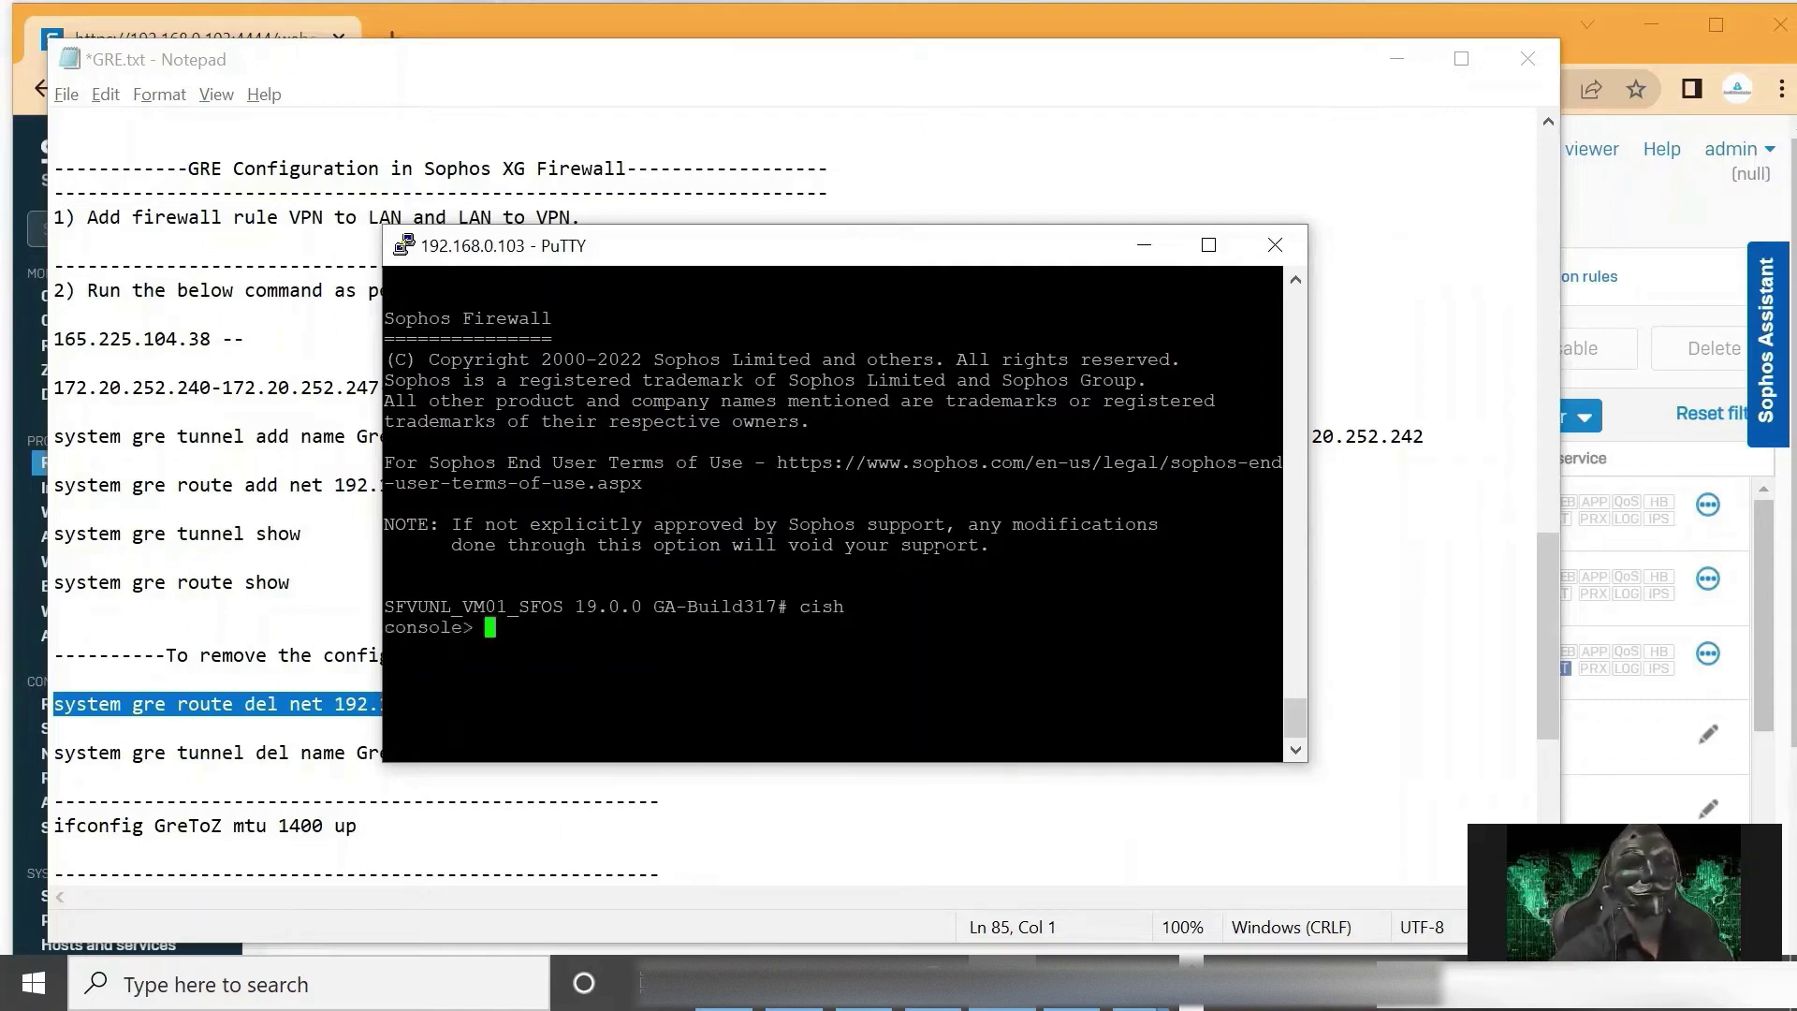
left_click(294, 341)
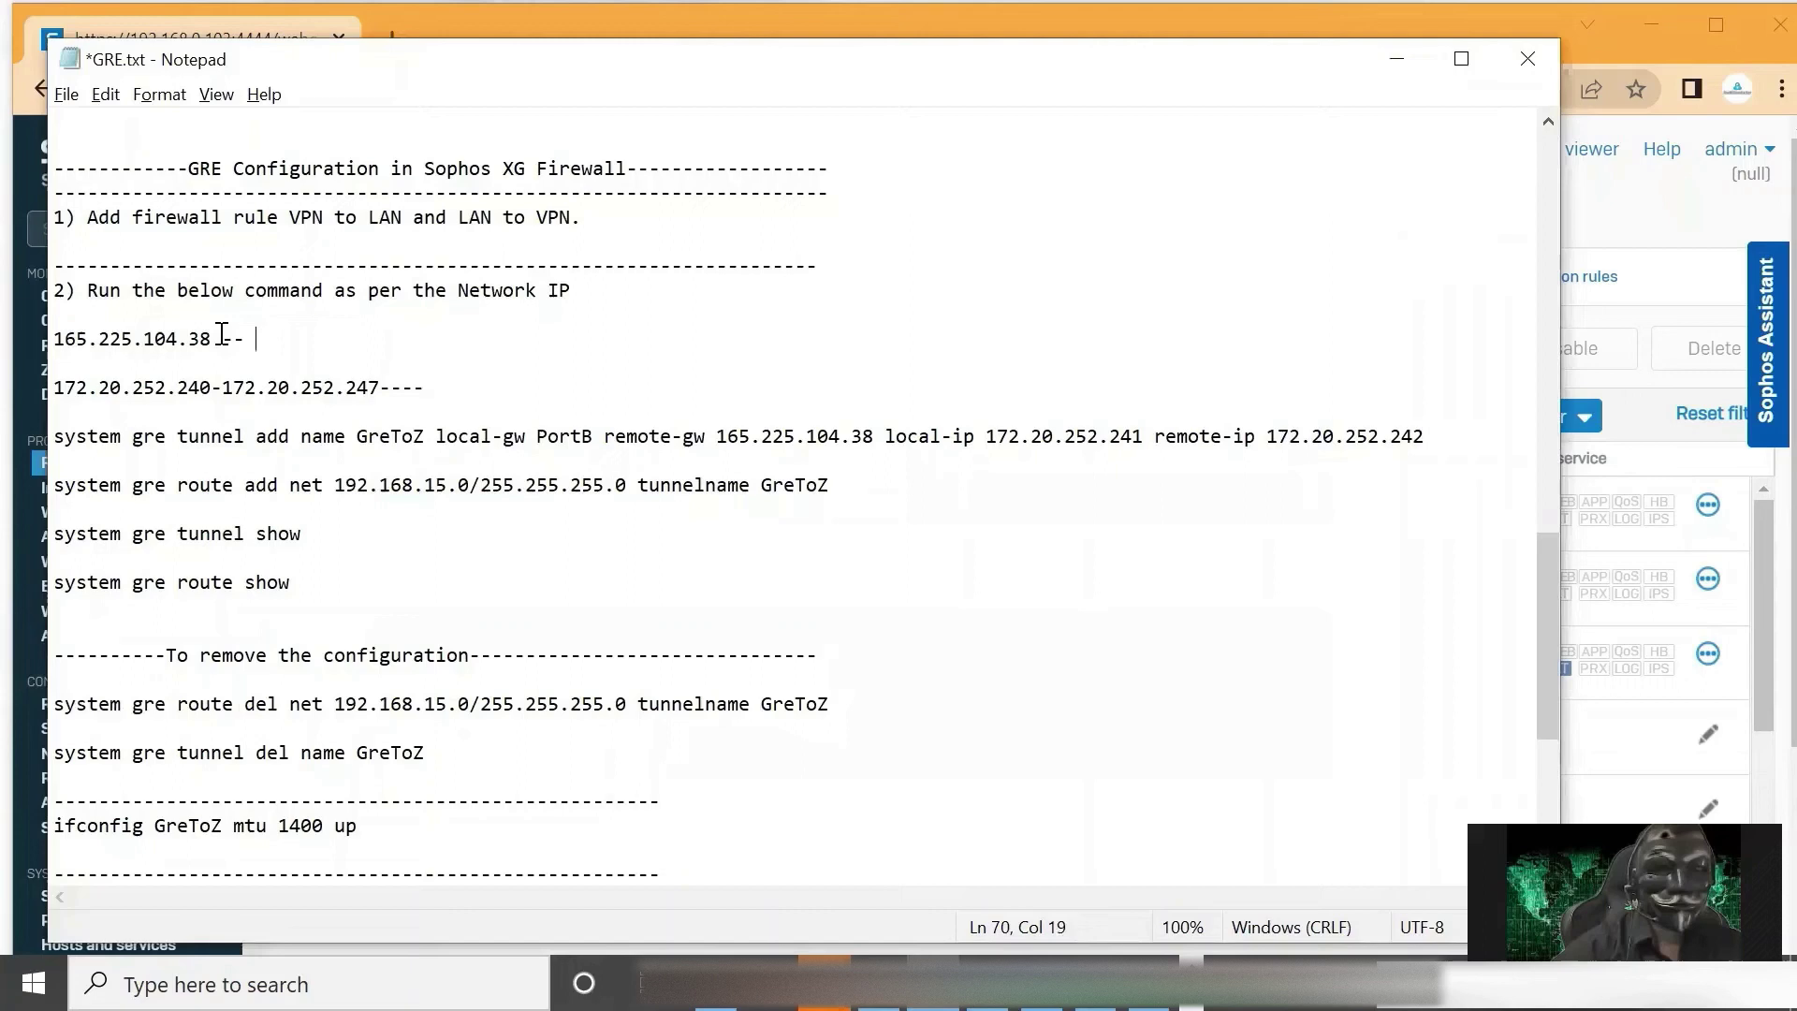
In the GRE notes, highlight public IP 165.225.104.38, the tunnel IP range, tunnel name GreToZ and PortB.
left_click_drag(221, 337, 60, 341)
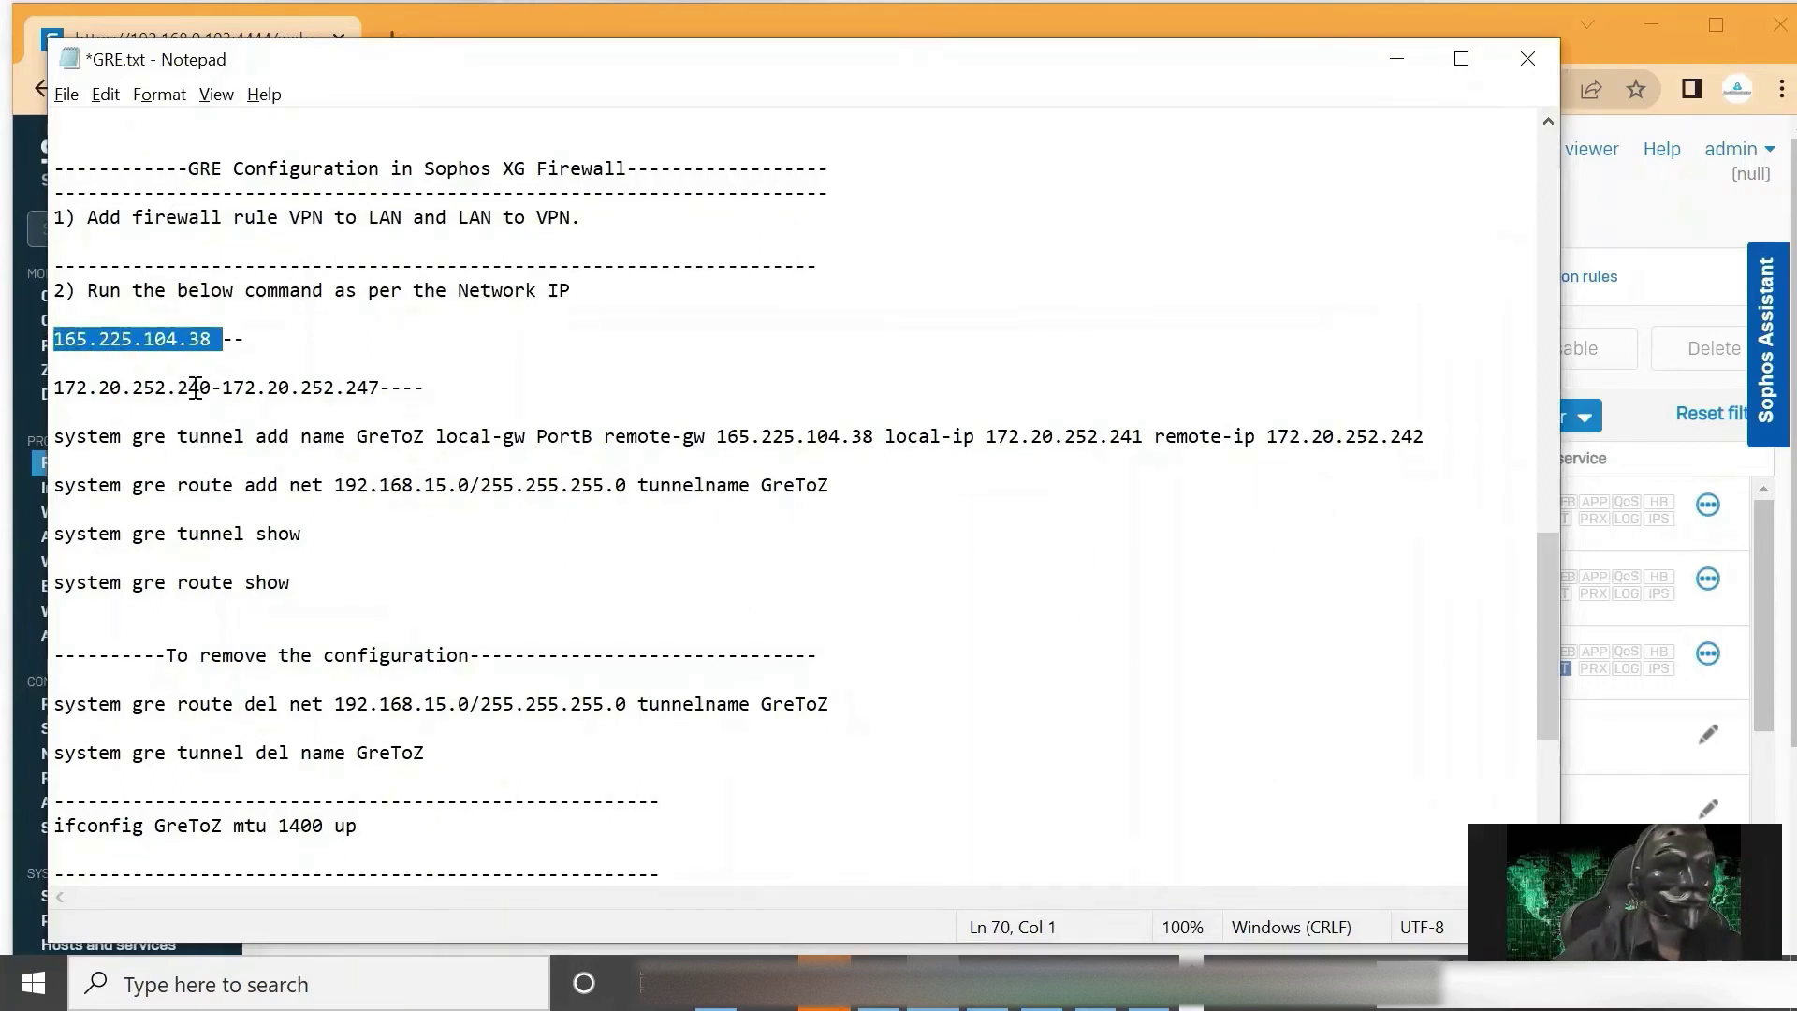
left_click_drag(178, 387, 335, 390)
left_click(163, 458)
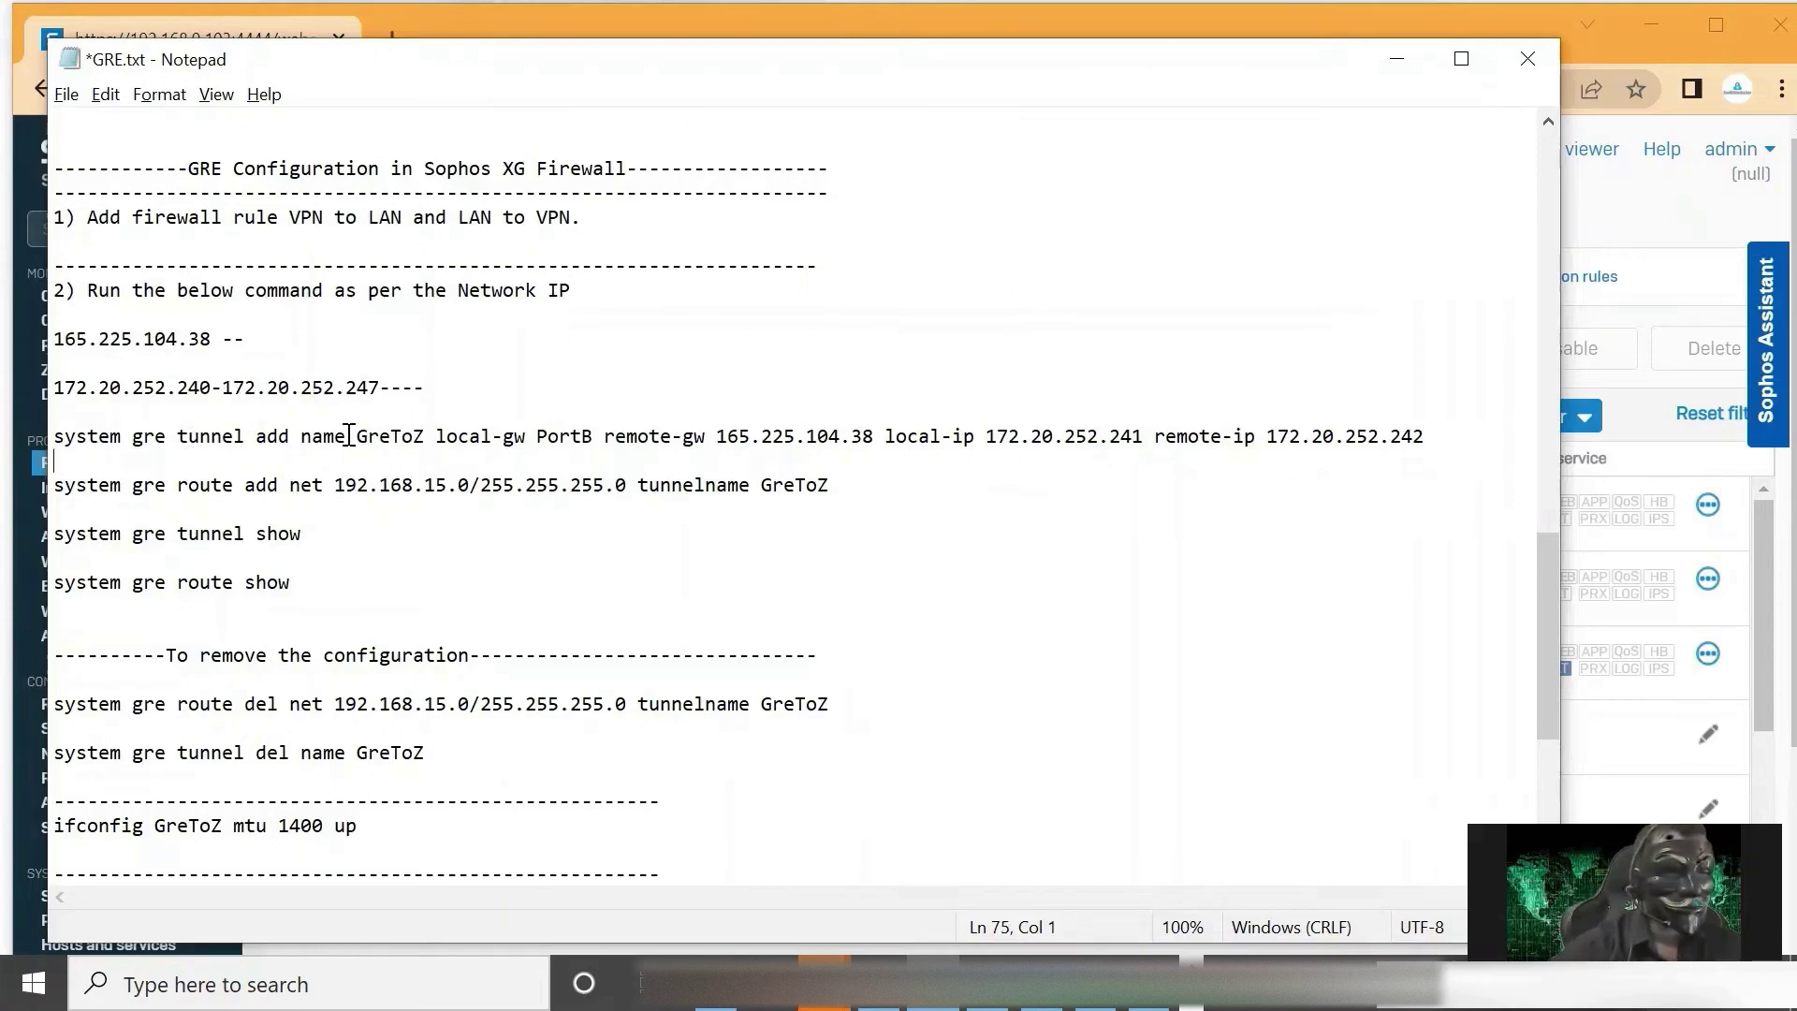
left_click_drag(357, 435, 428, 431)
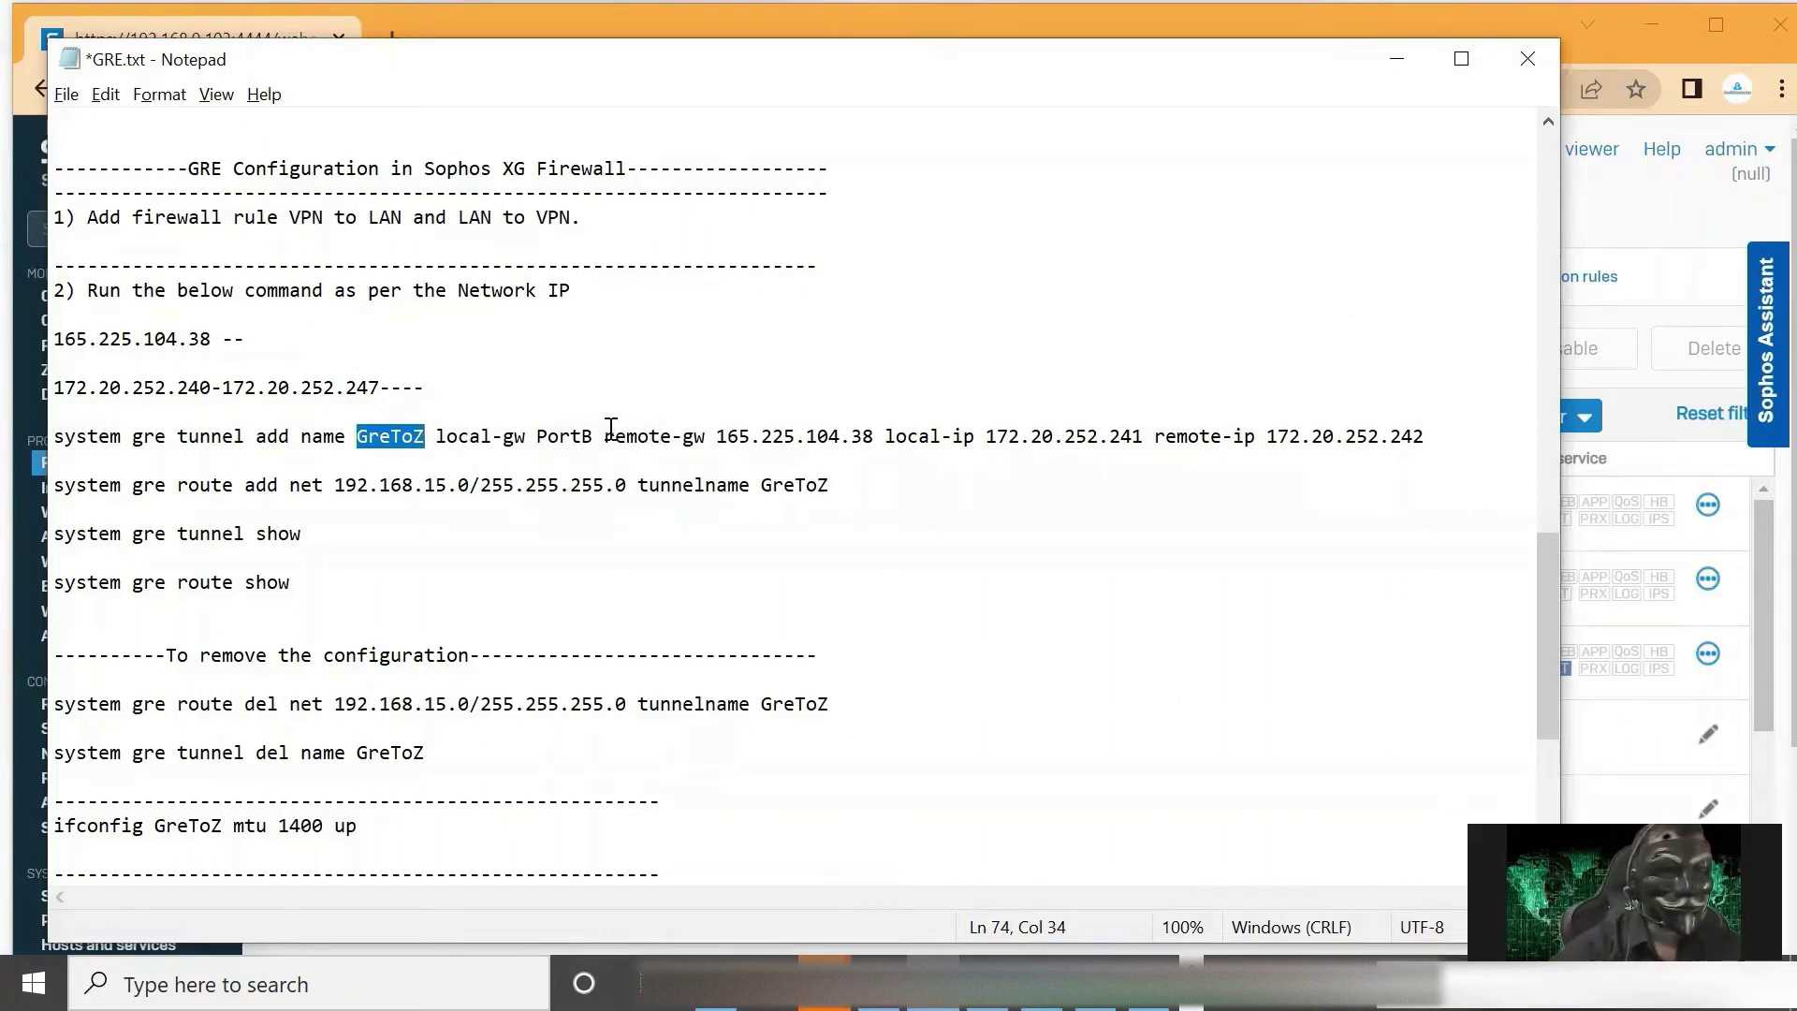
left_click_drag(538, 438, 598, 437)
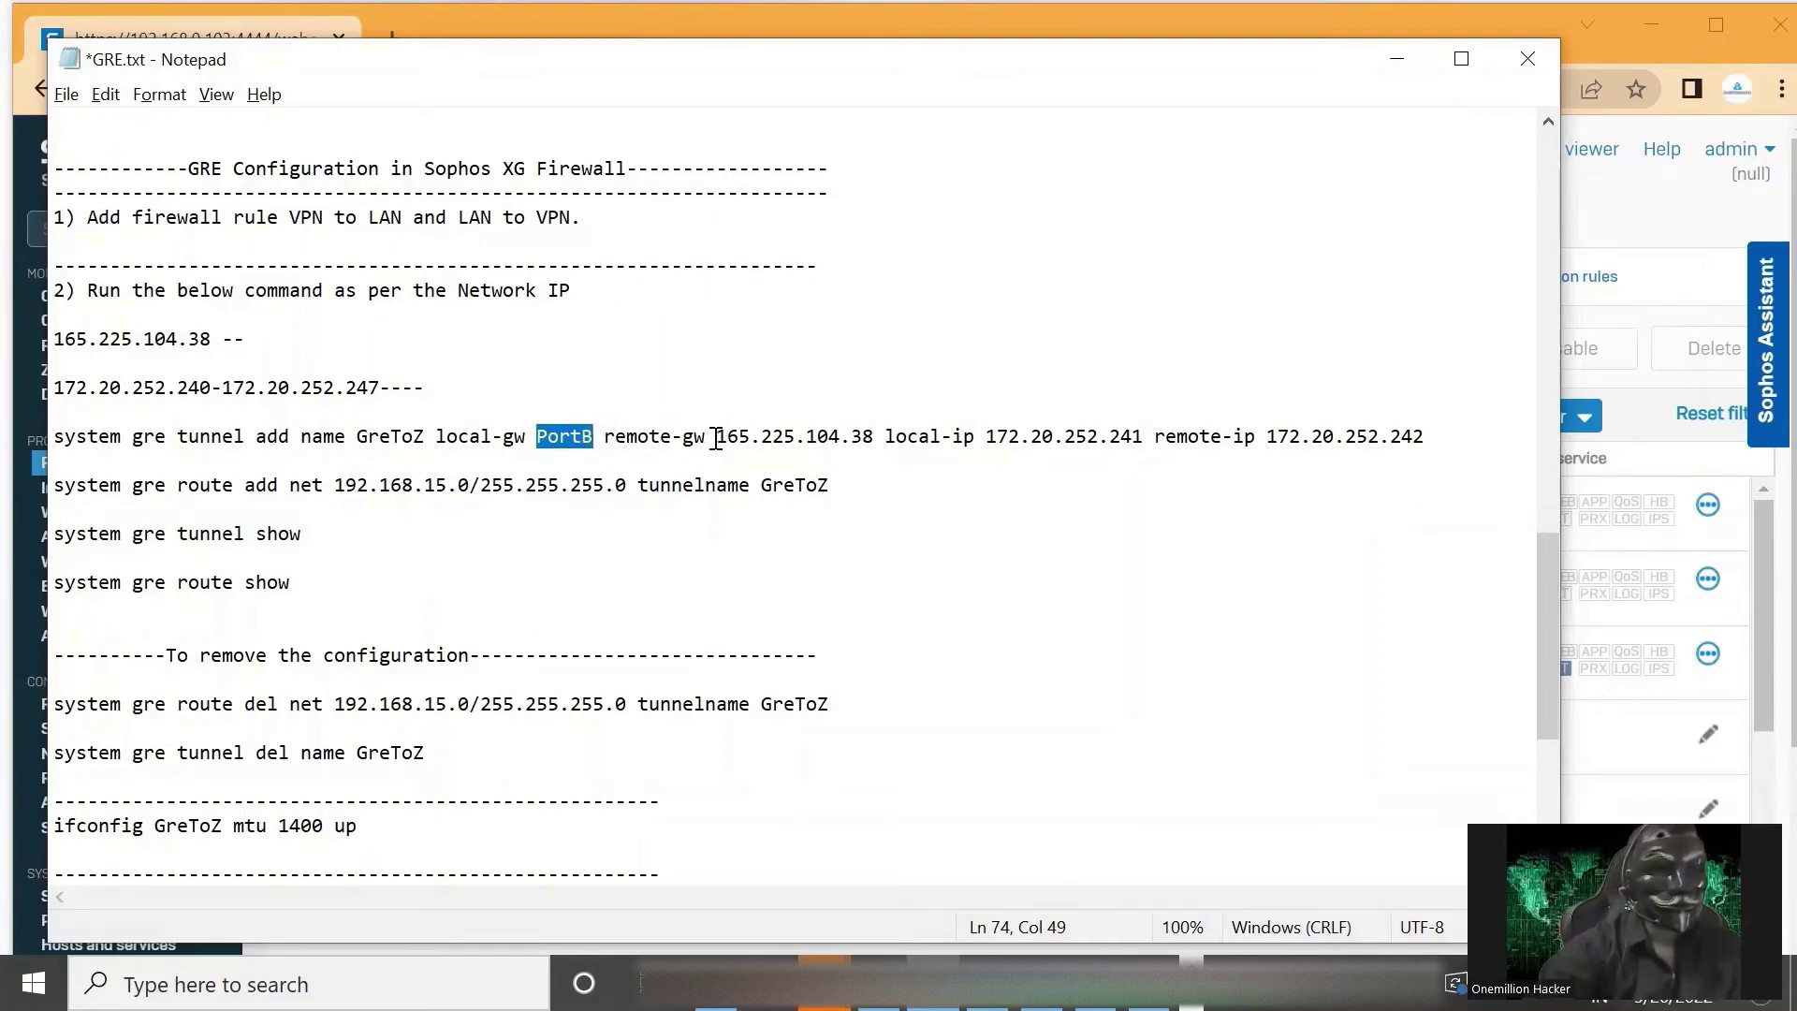
left_click_drag(716, 438, 874, 438)
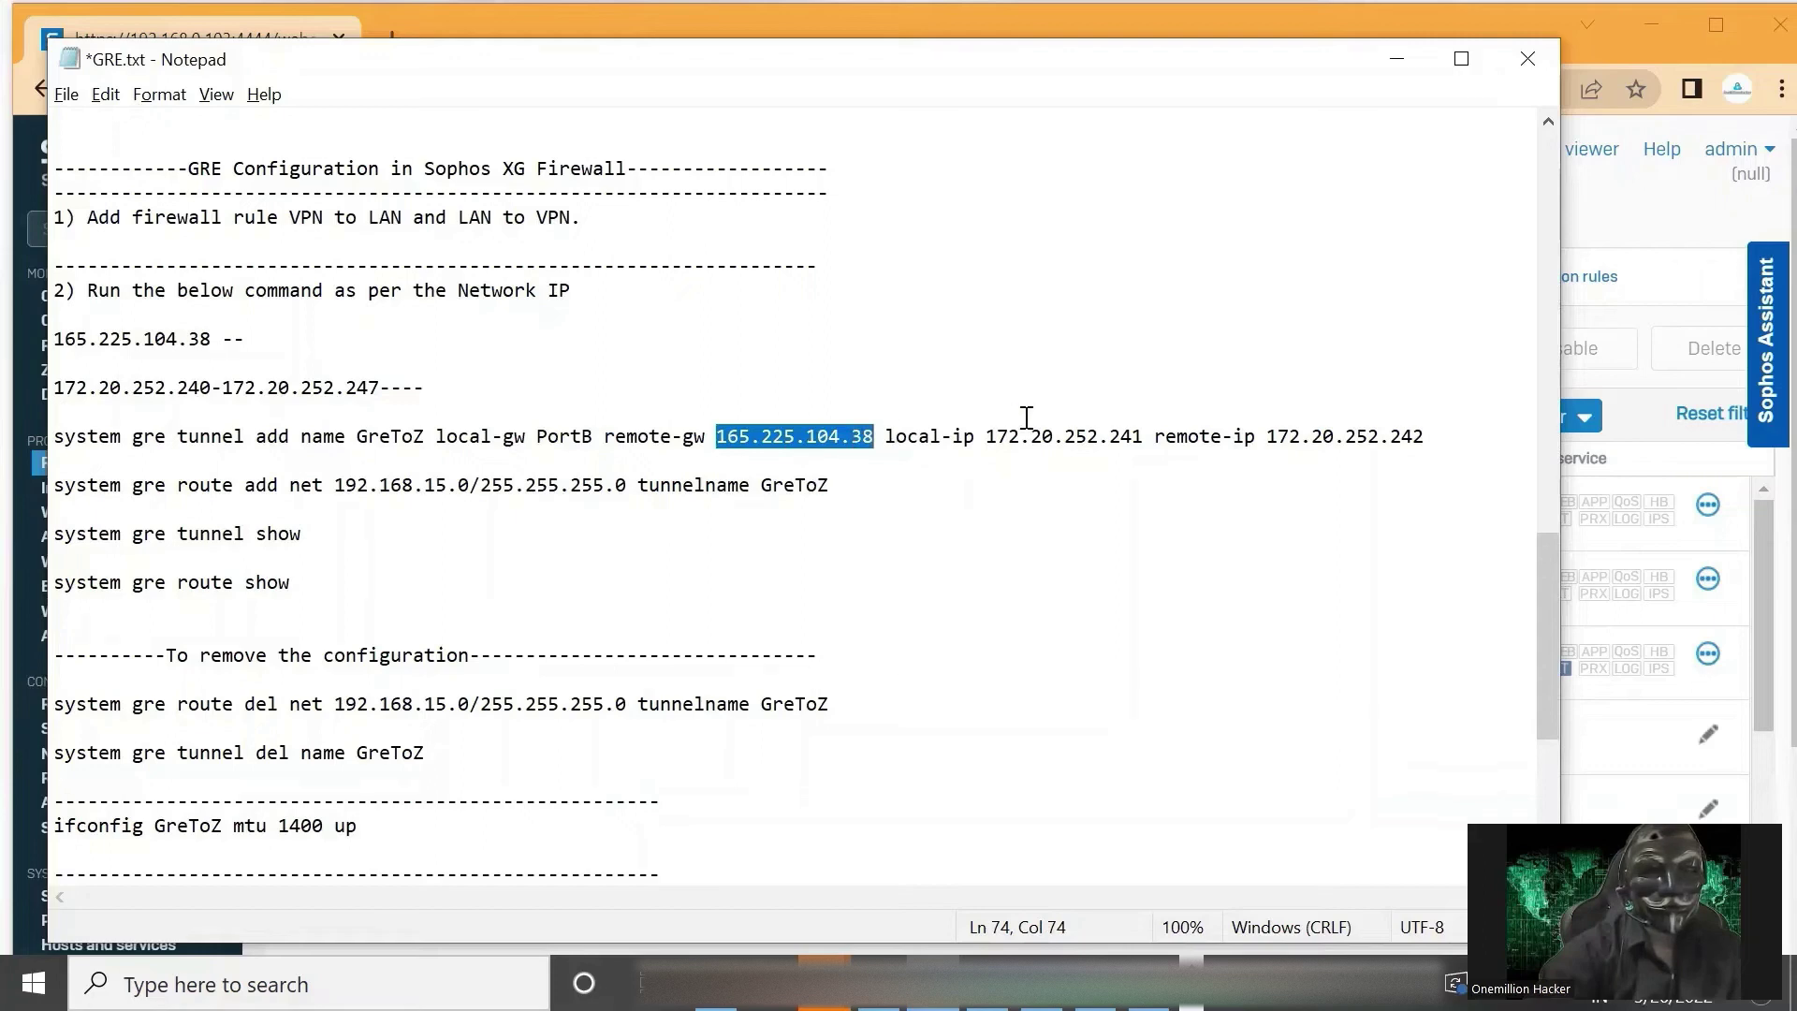
Highlight local-ip 172.20.252.241, then select the complete system gre tunnel add command line.
left_click_drag(987, 437, 1139, 427)
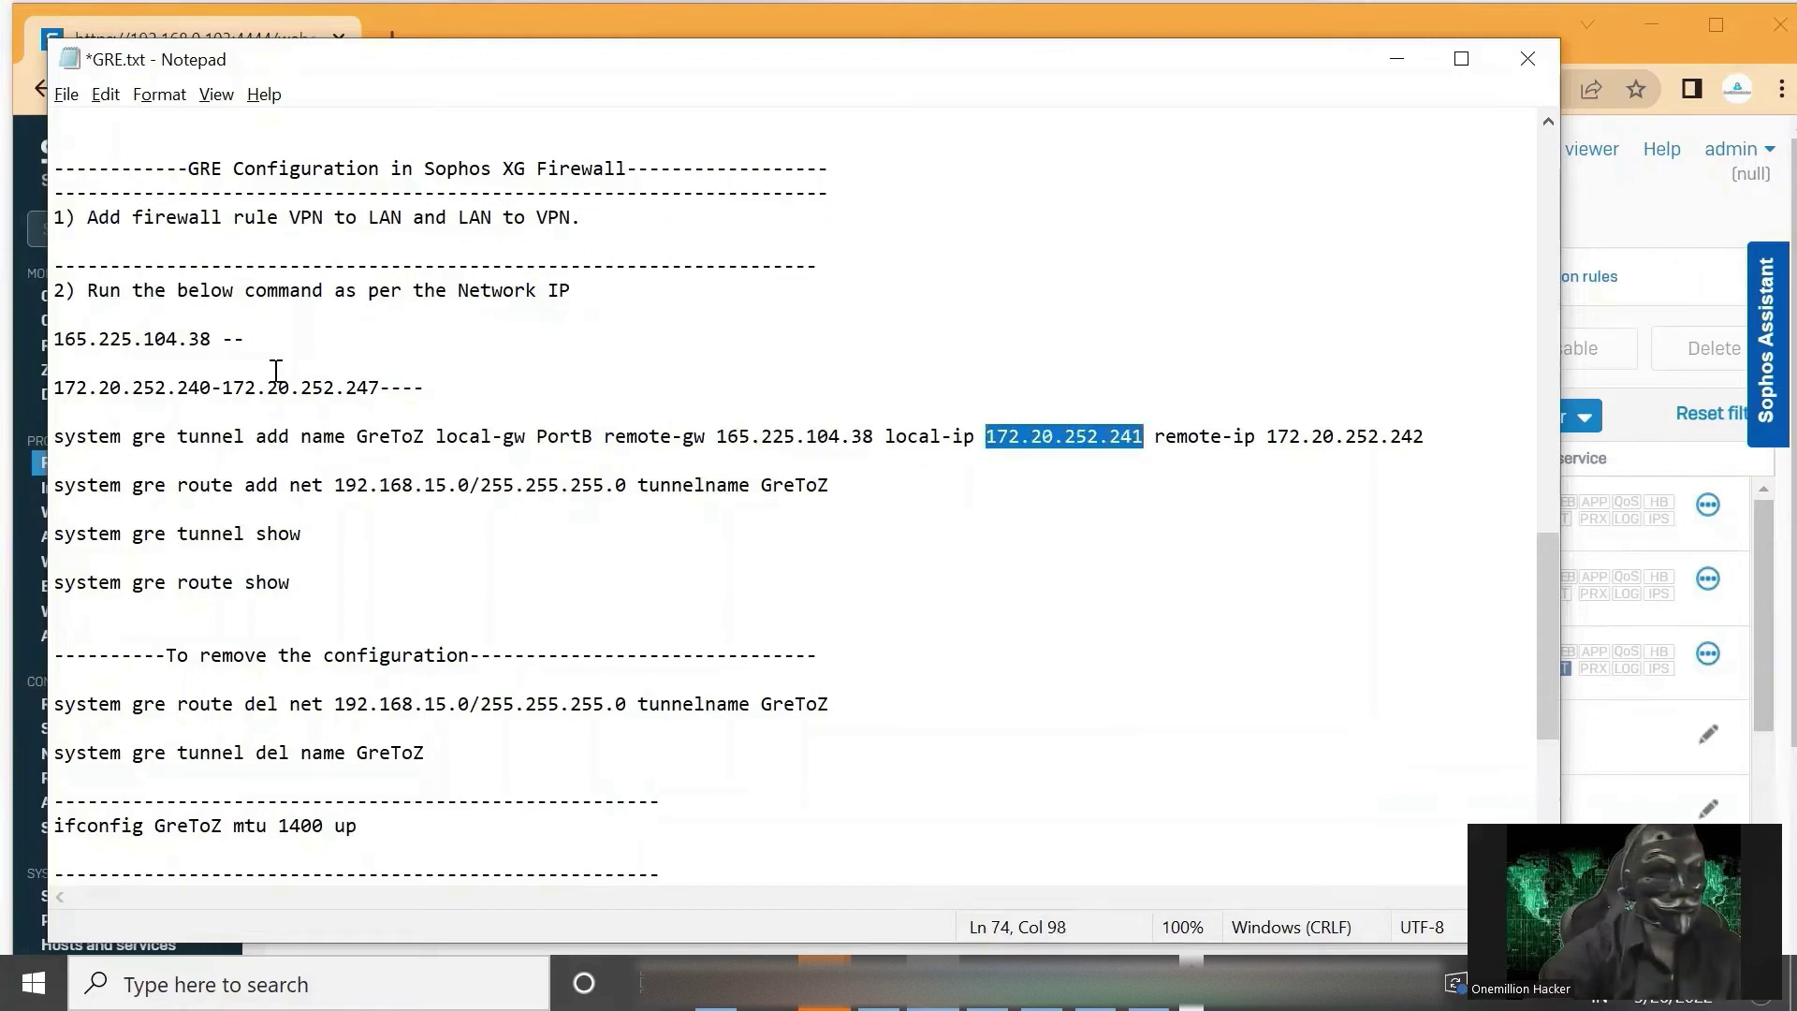
left_click_drag(207, 379, 167, 384)
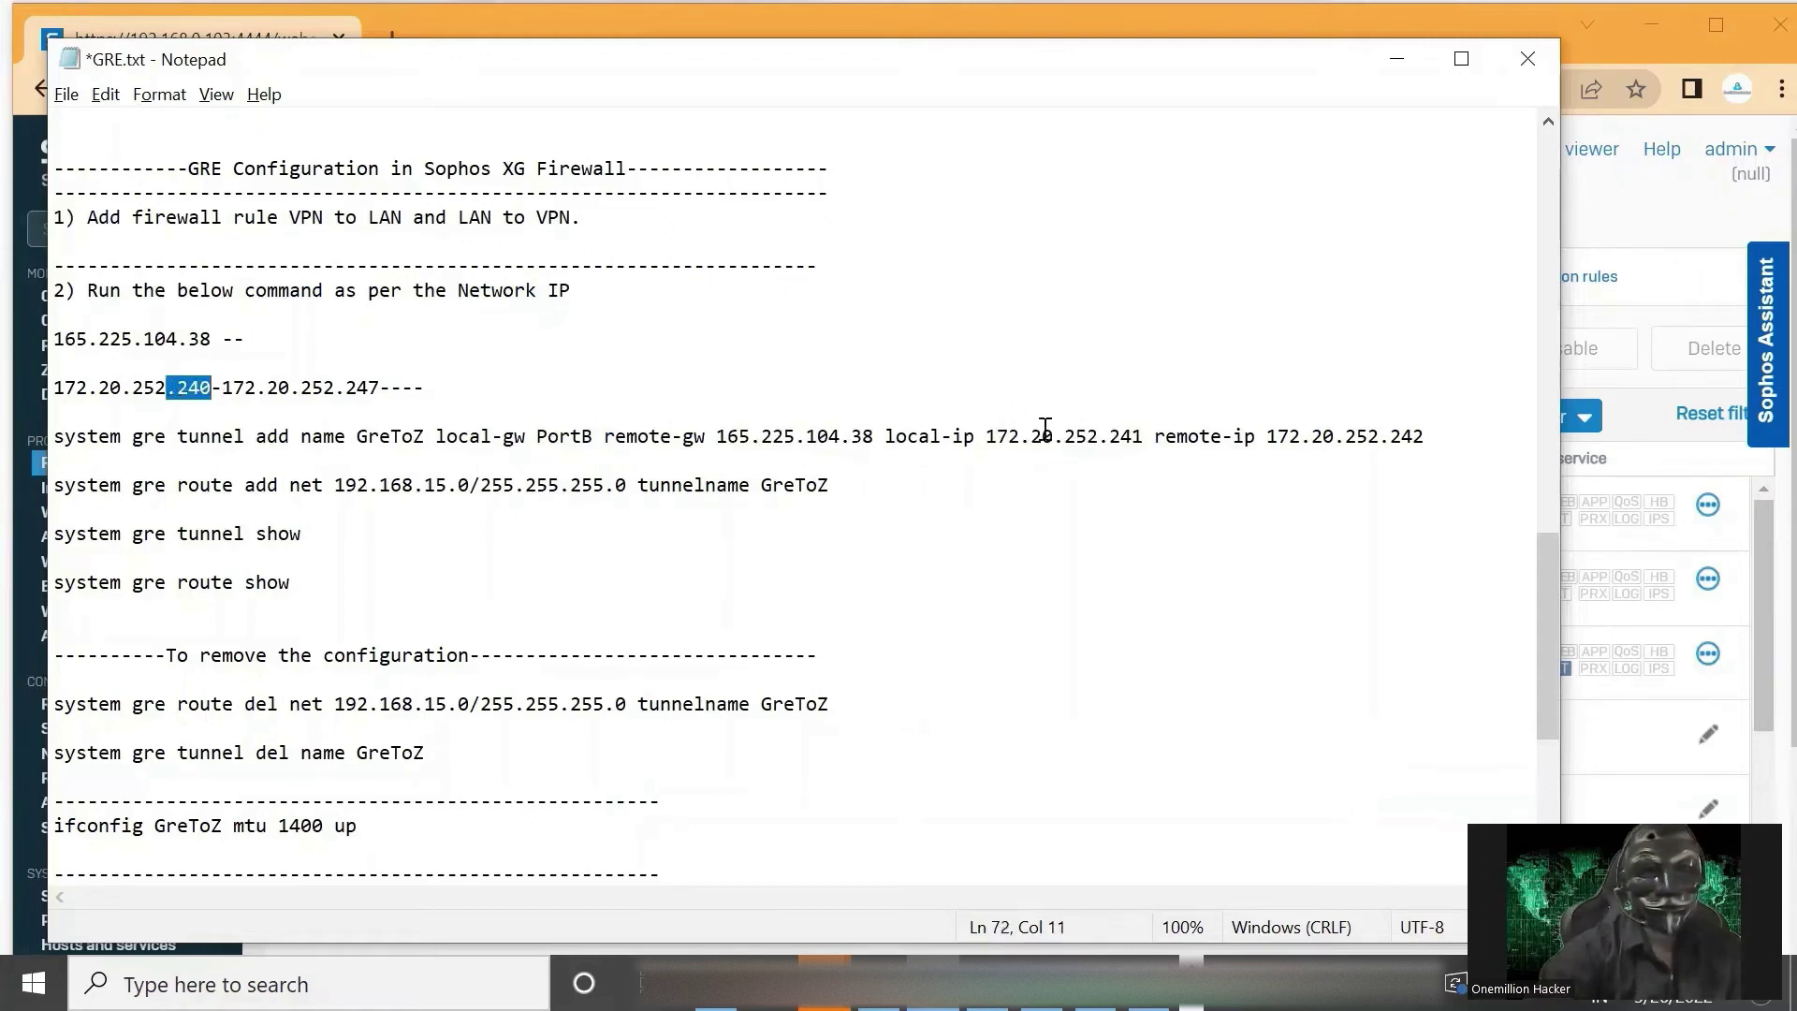
left_click_drag(1150, 436, 886, 436)
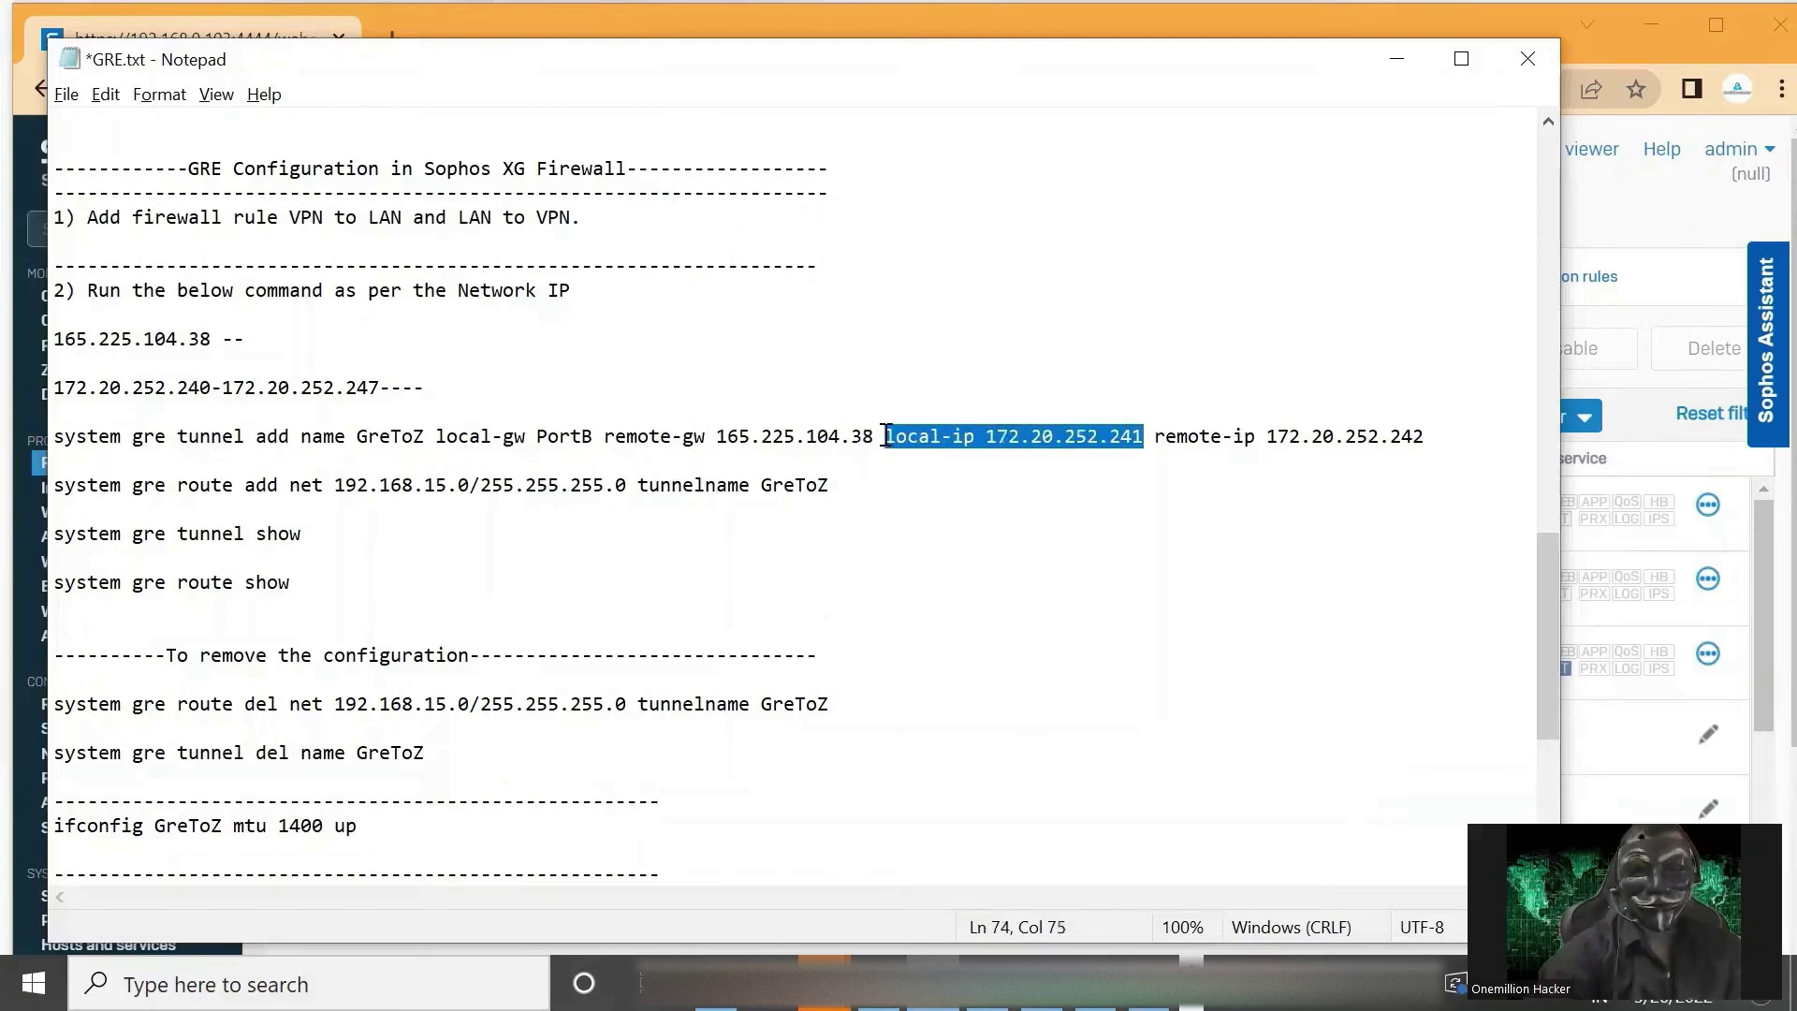
left_click_drag(1445, 438, 1096, 412)
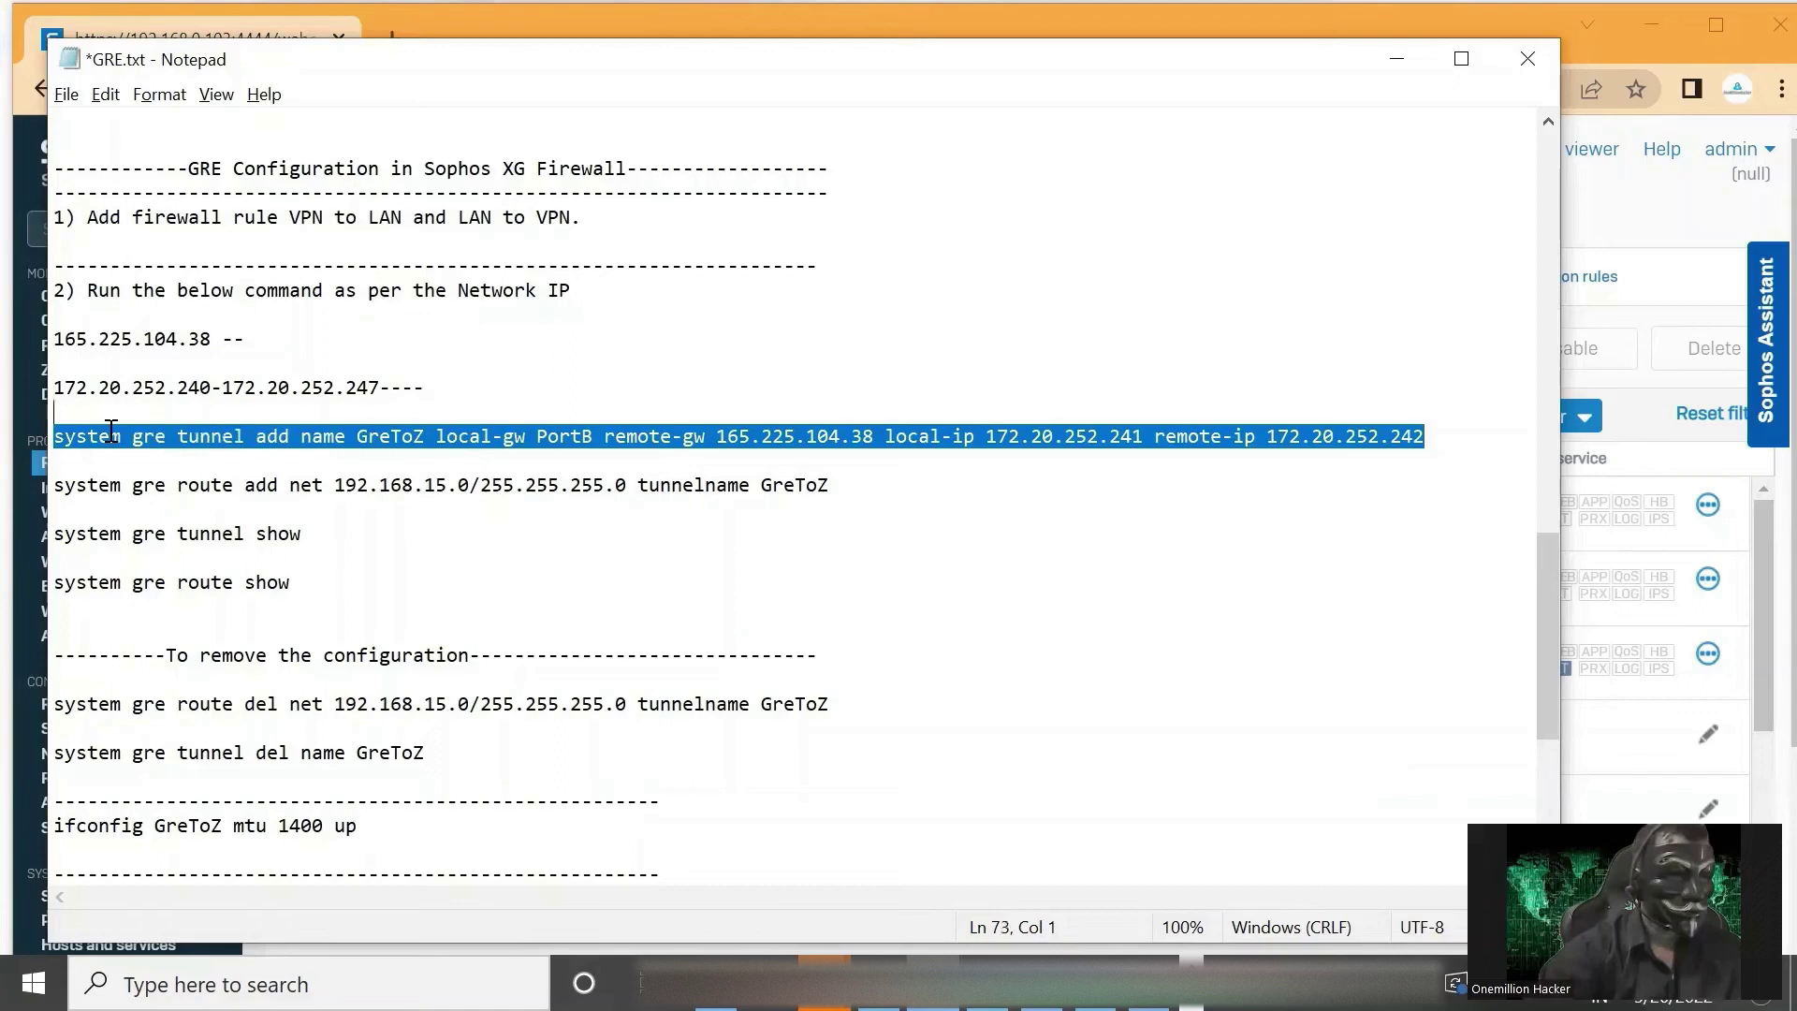
left_click_drag(110, 430, 58, 436)
key("ctrl+c")
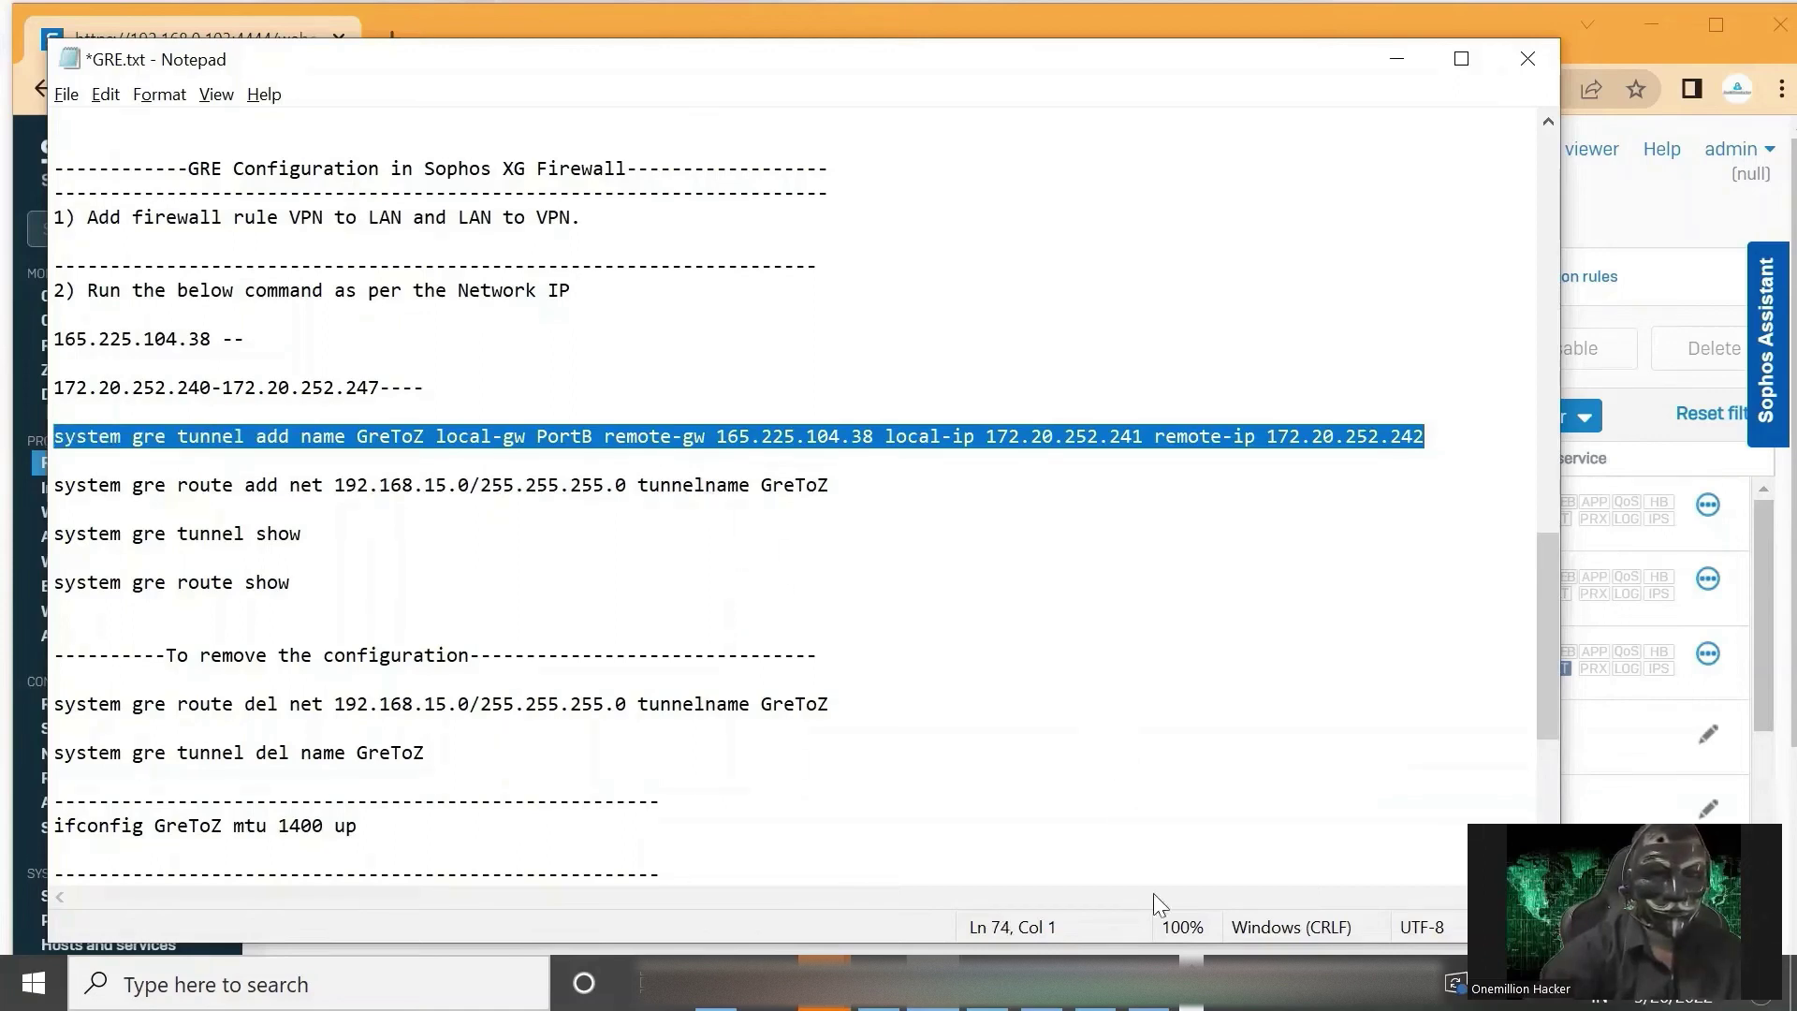
key("alt+Tab")
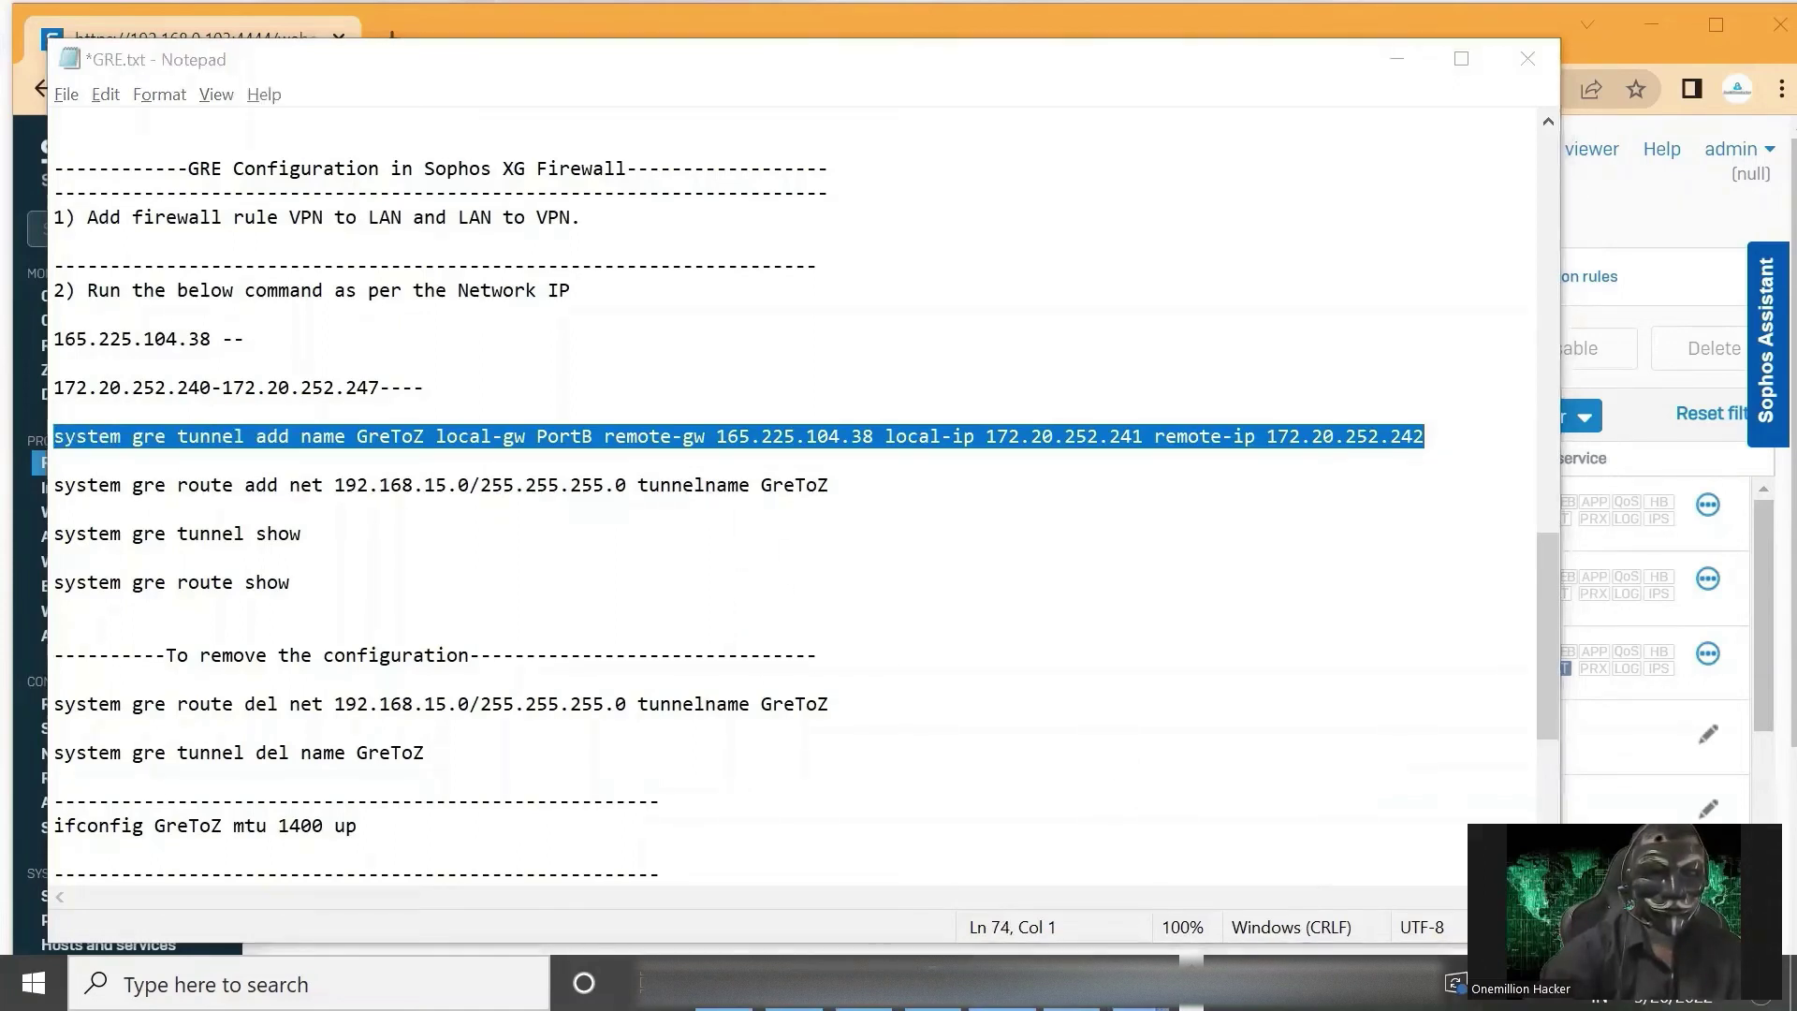
Paste and run the GreToZ tunnel-add command at console>, getting Command successful.
right_click(987, 627)
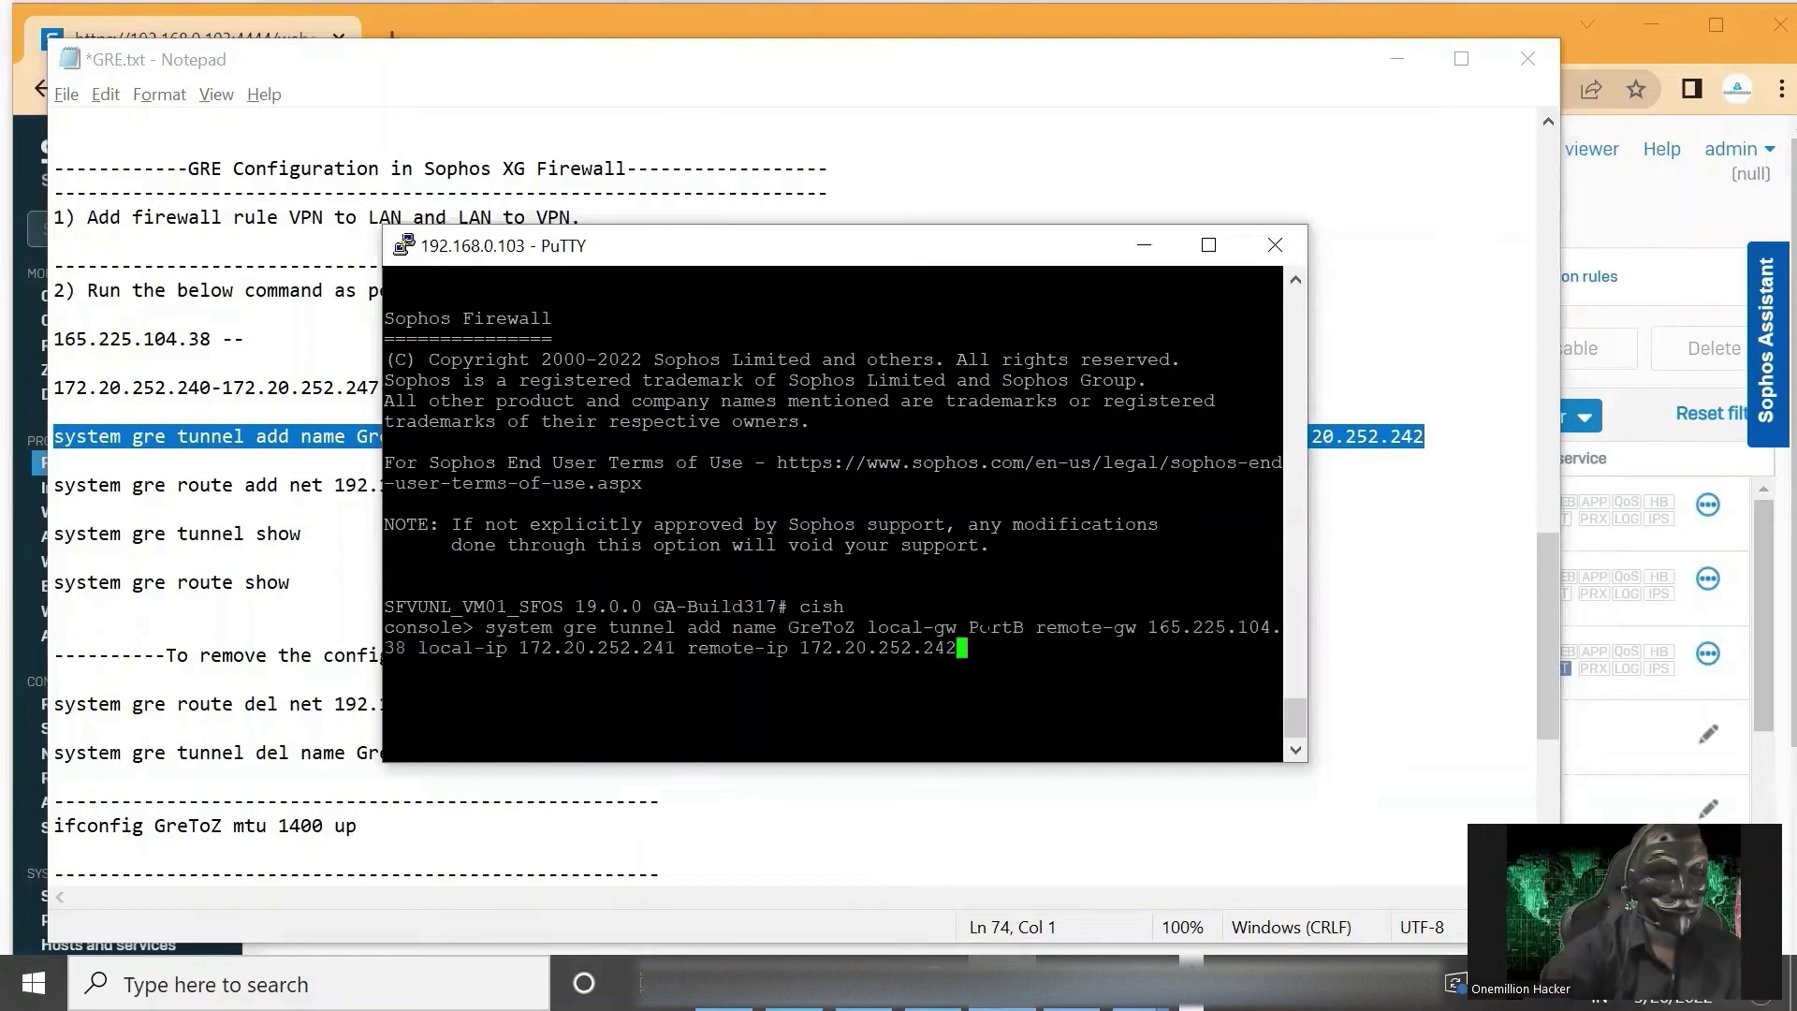
key("Return")
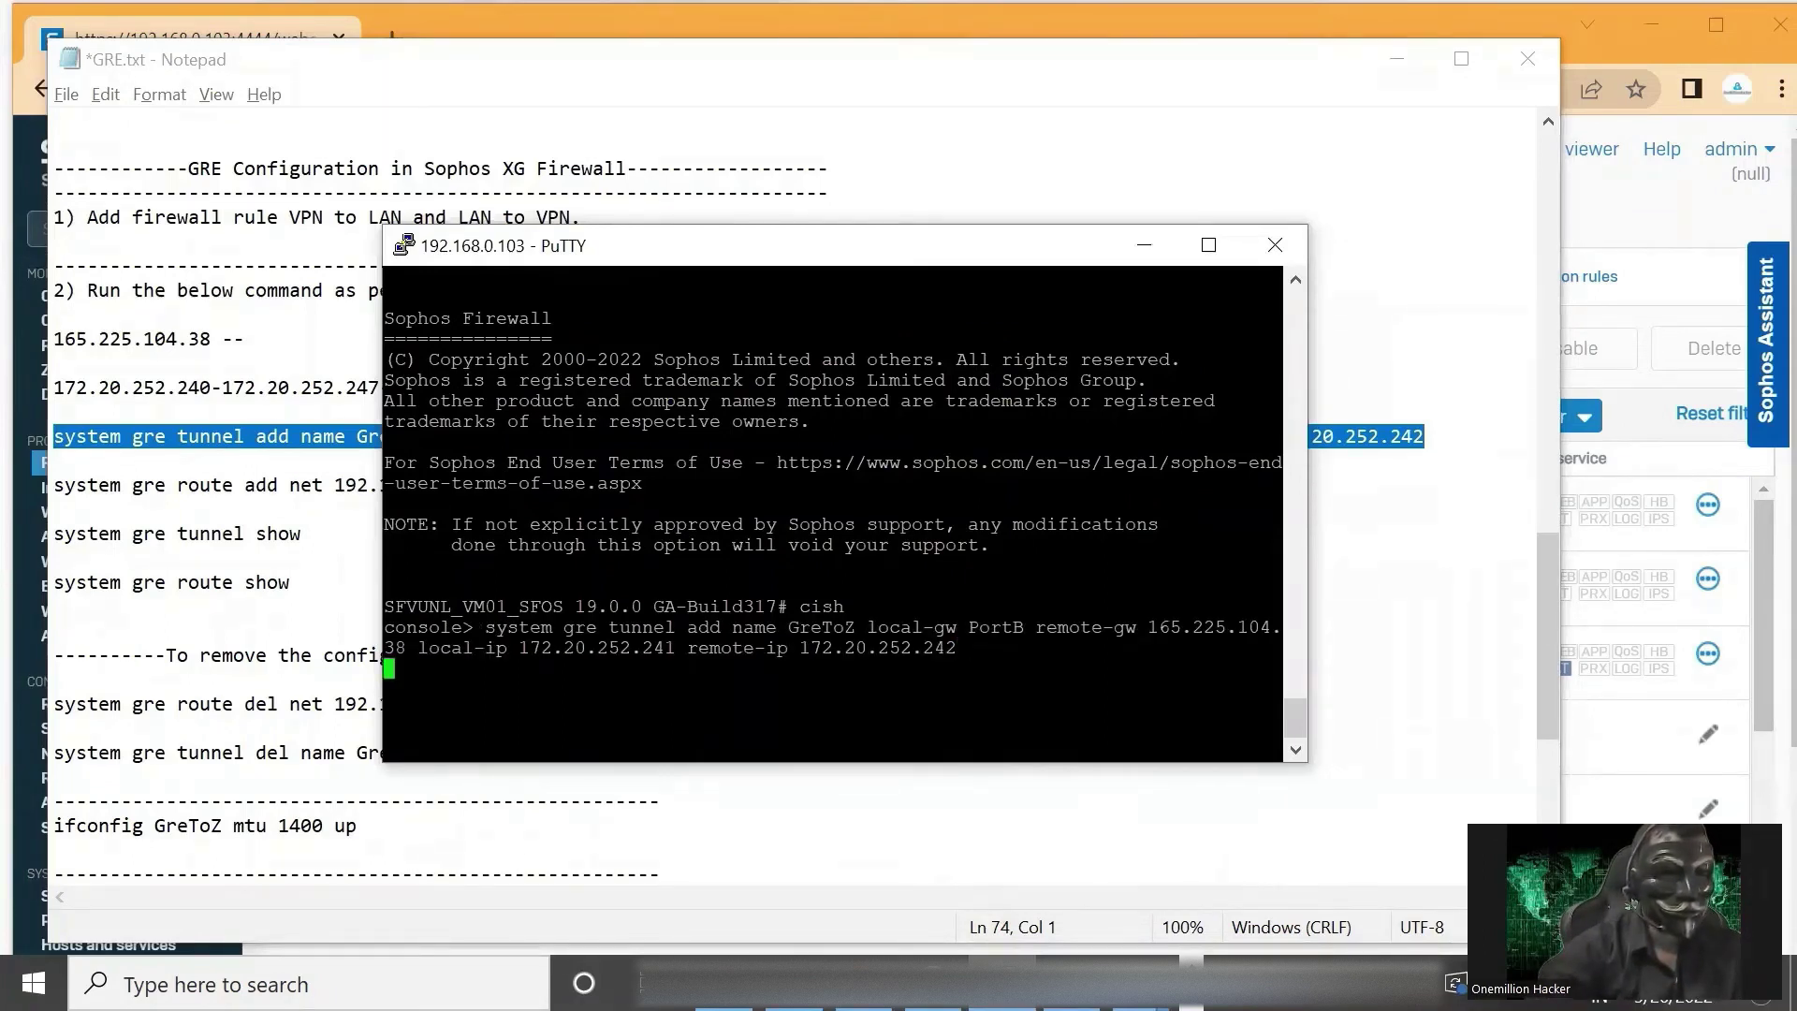
left_click_drag(1277, 670, 386, 628)
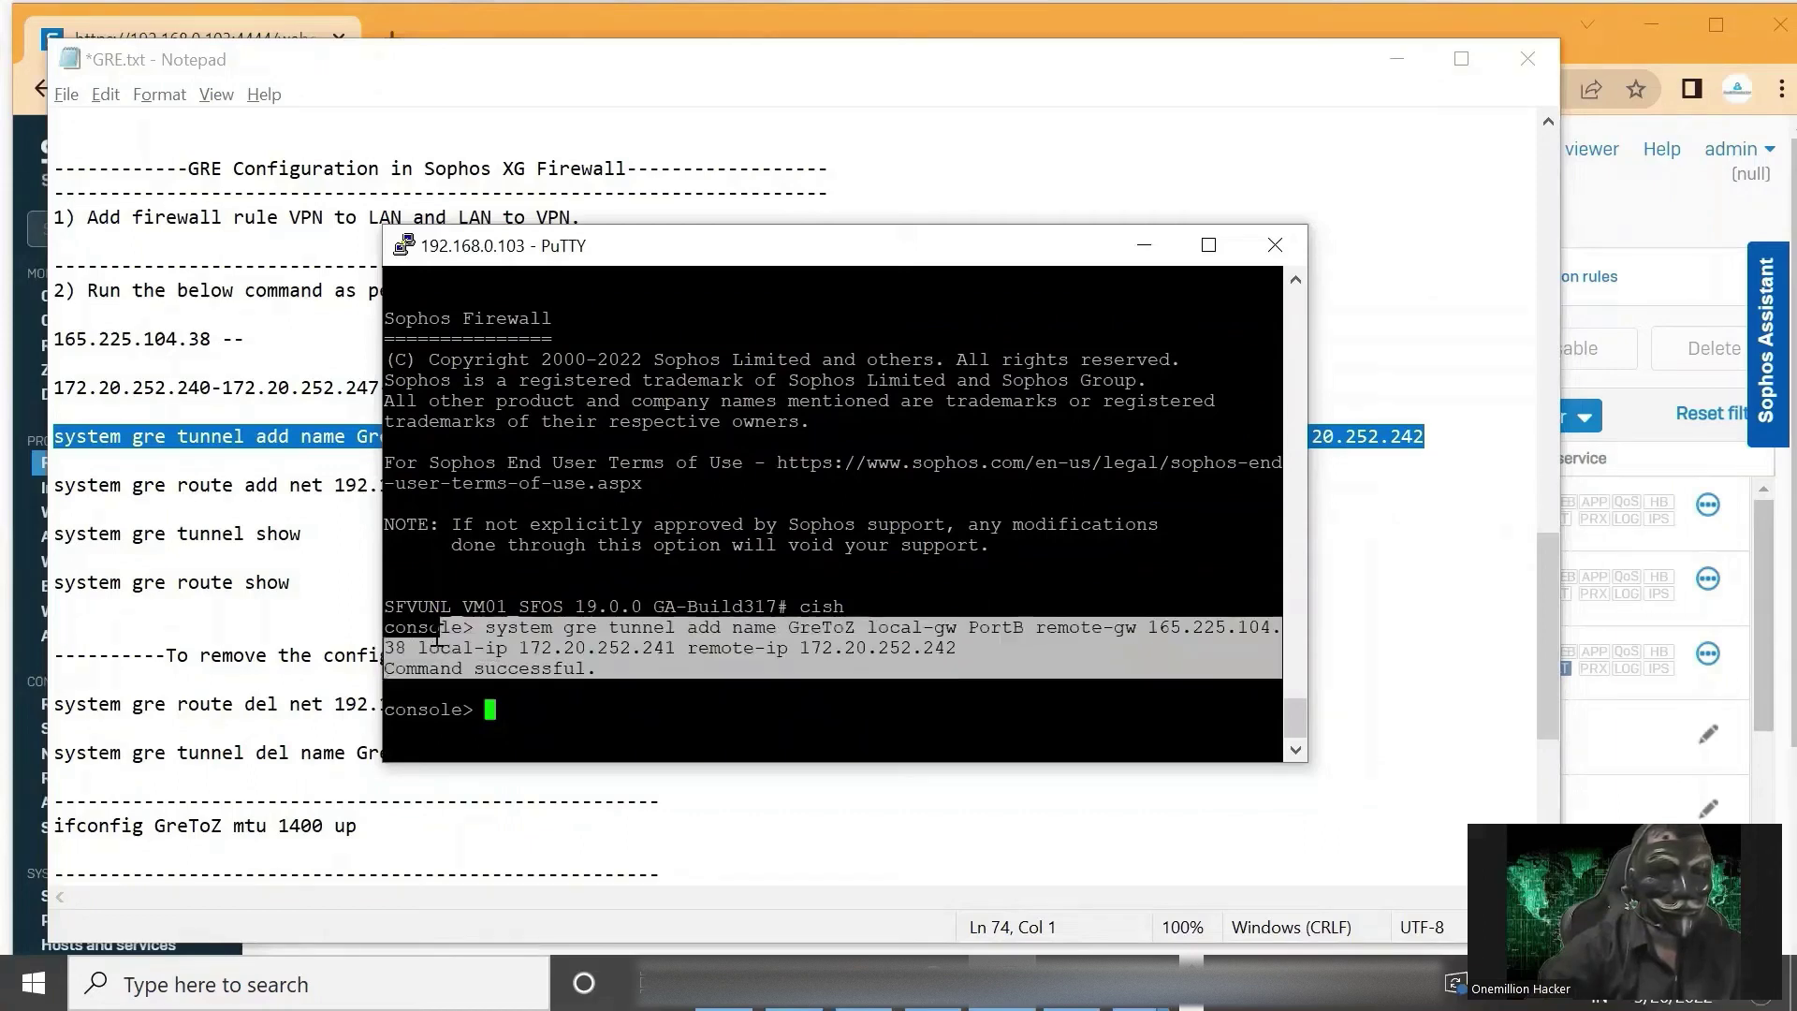
Copy the route-add line for 192.168.15.0 from the notes and run it in the console.
left_click(278, 513)
left_click_drag(840, 484, 503, 484)
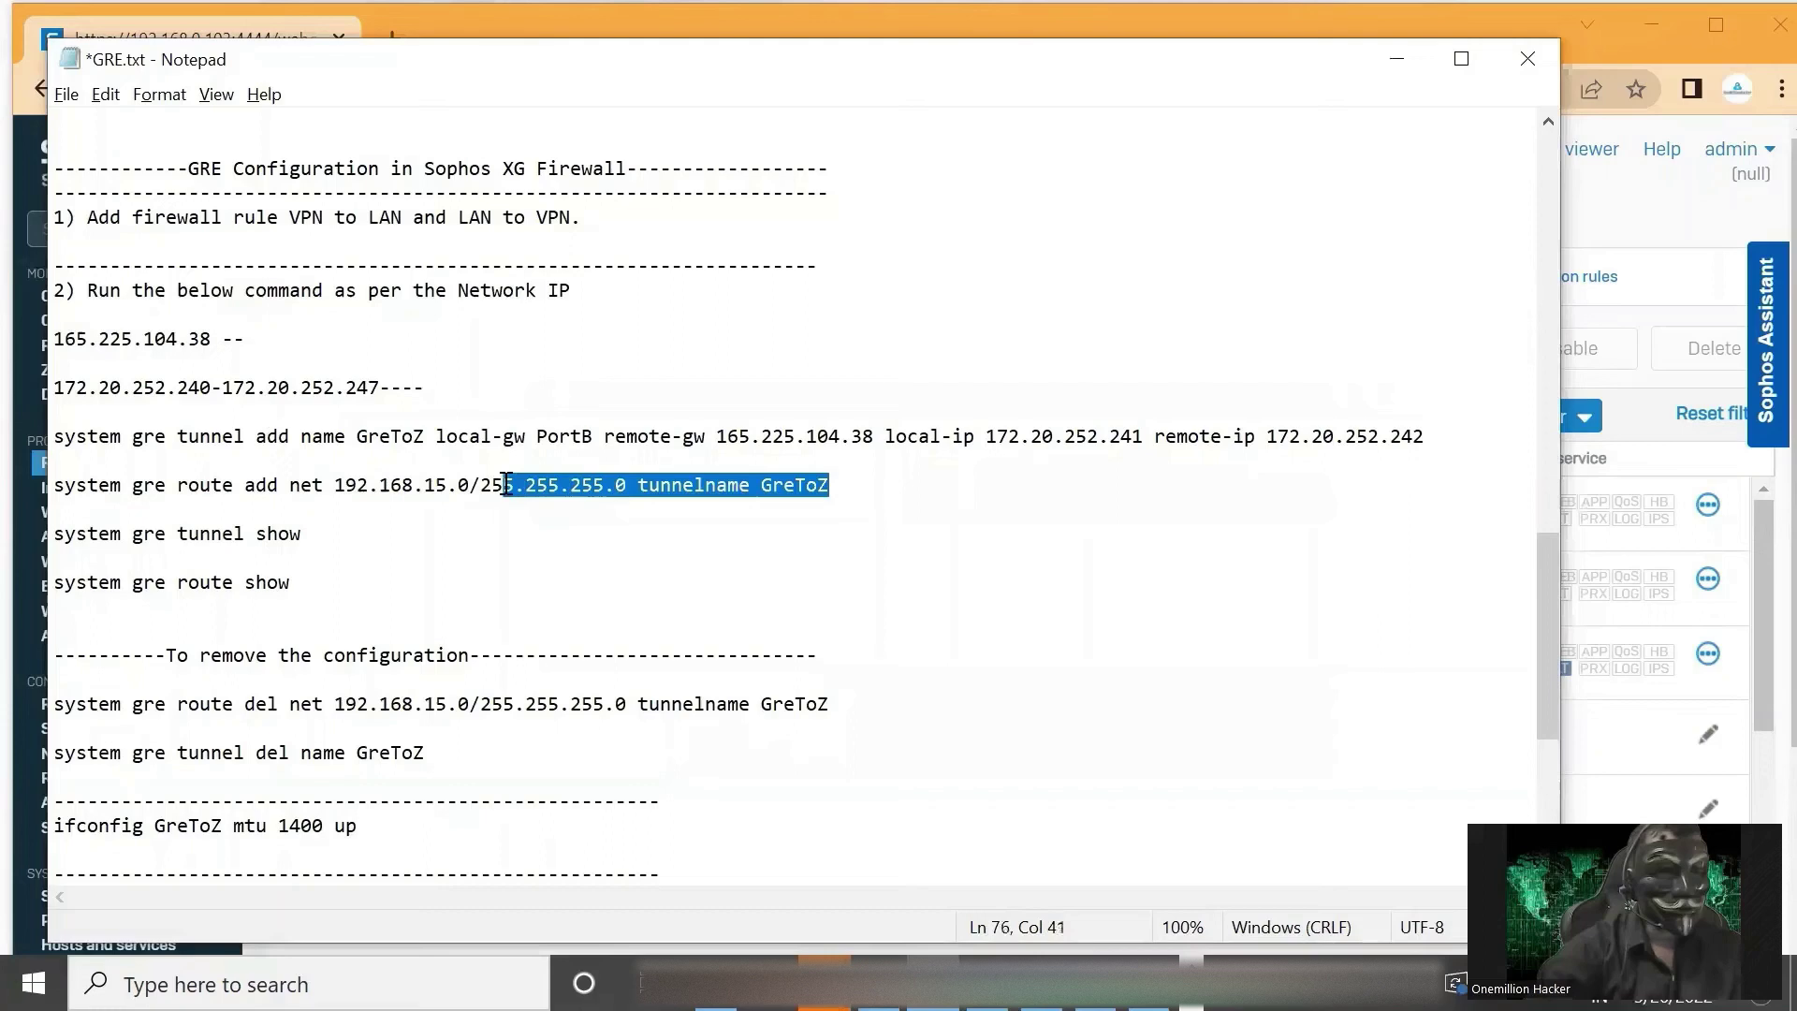
left_click(419, 506)
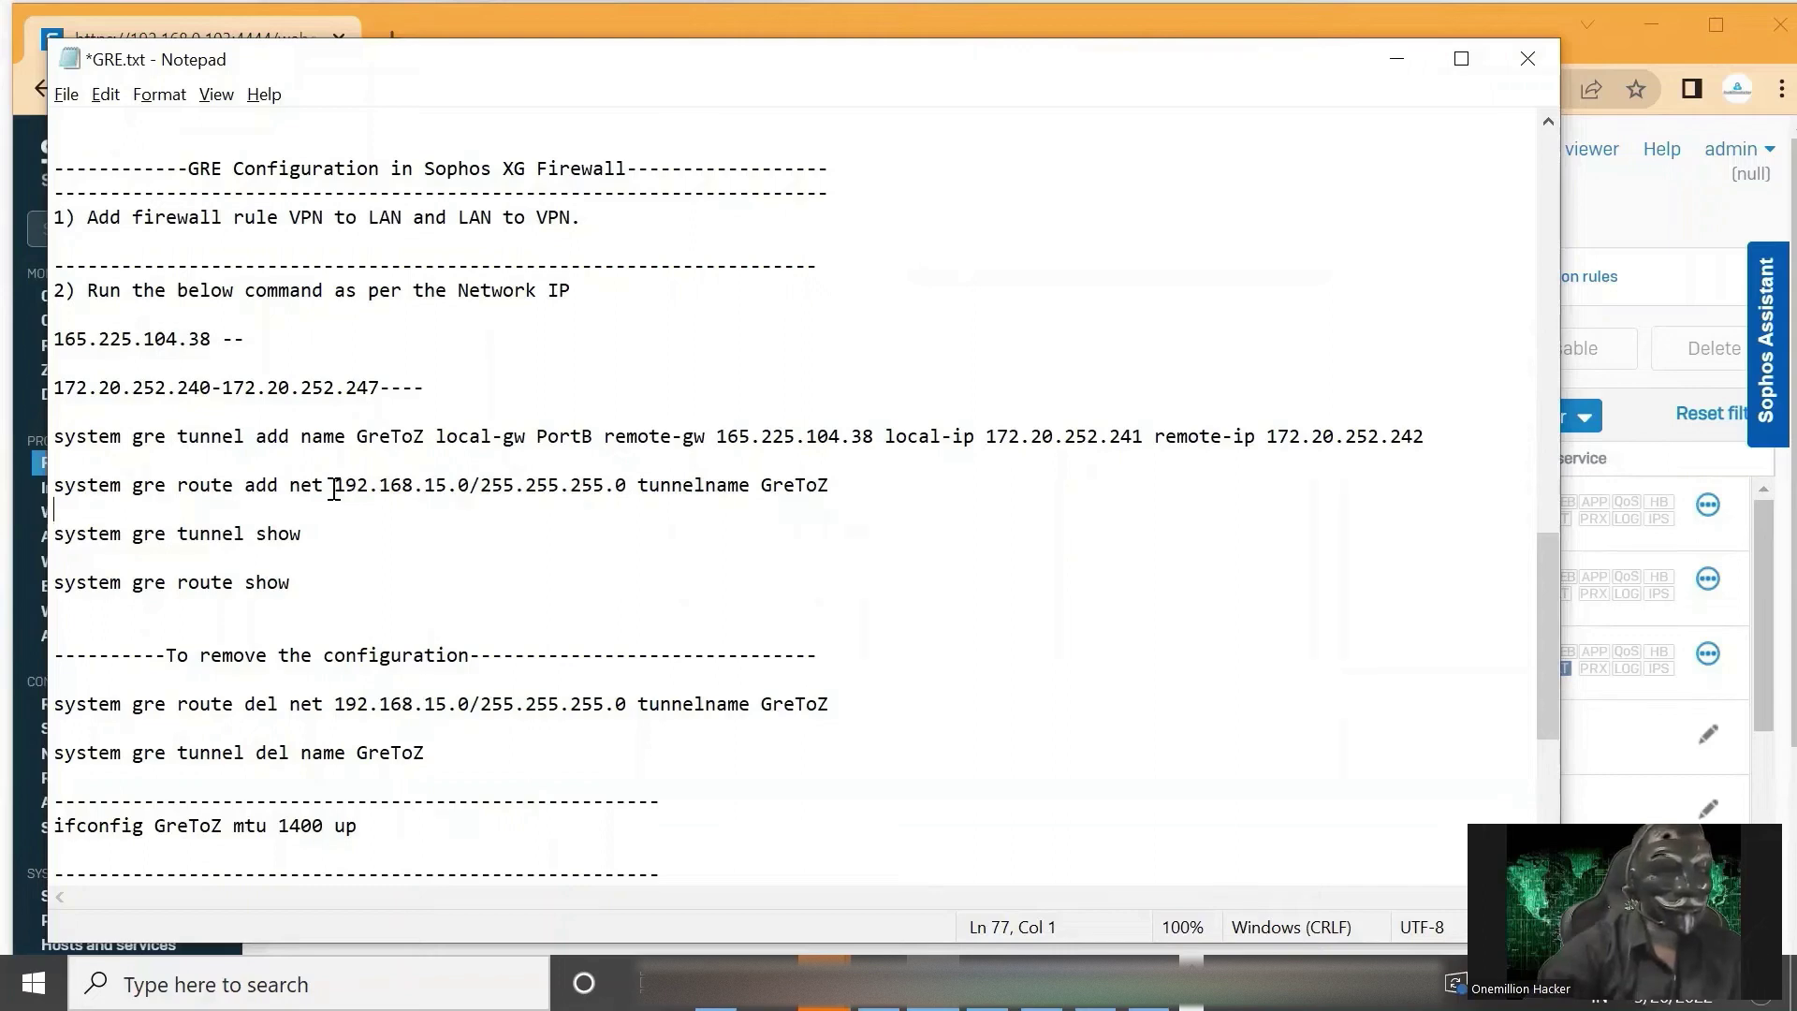
left_click_drag(334, 487, 470, 487)
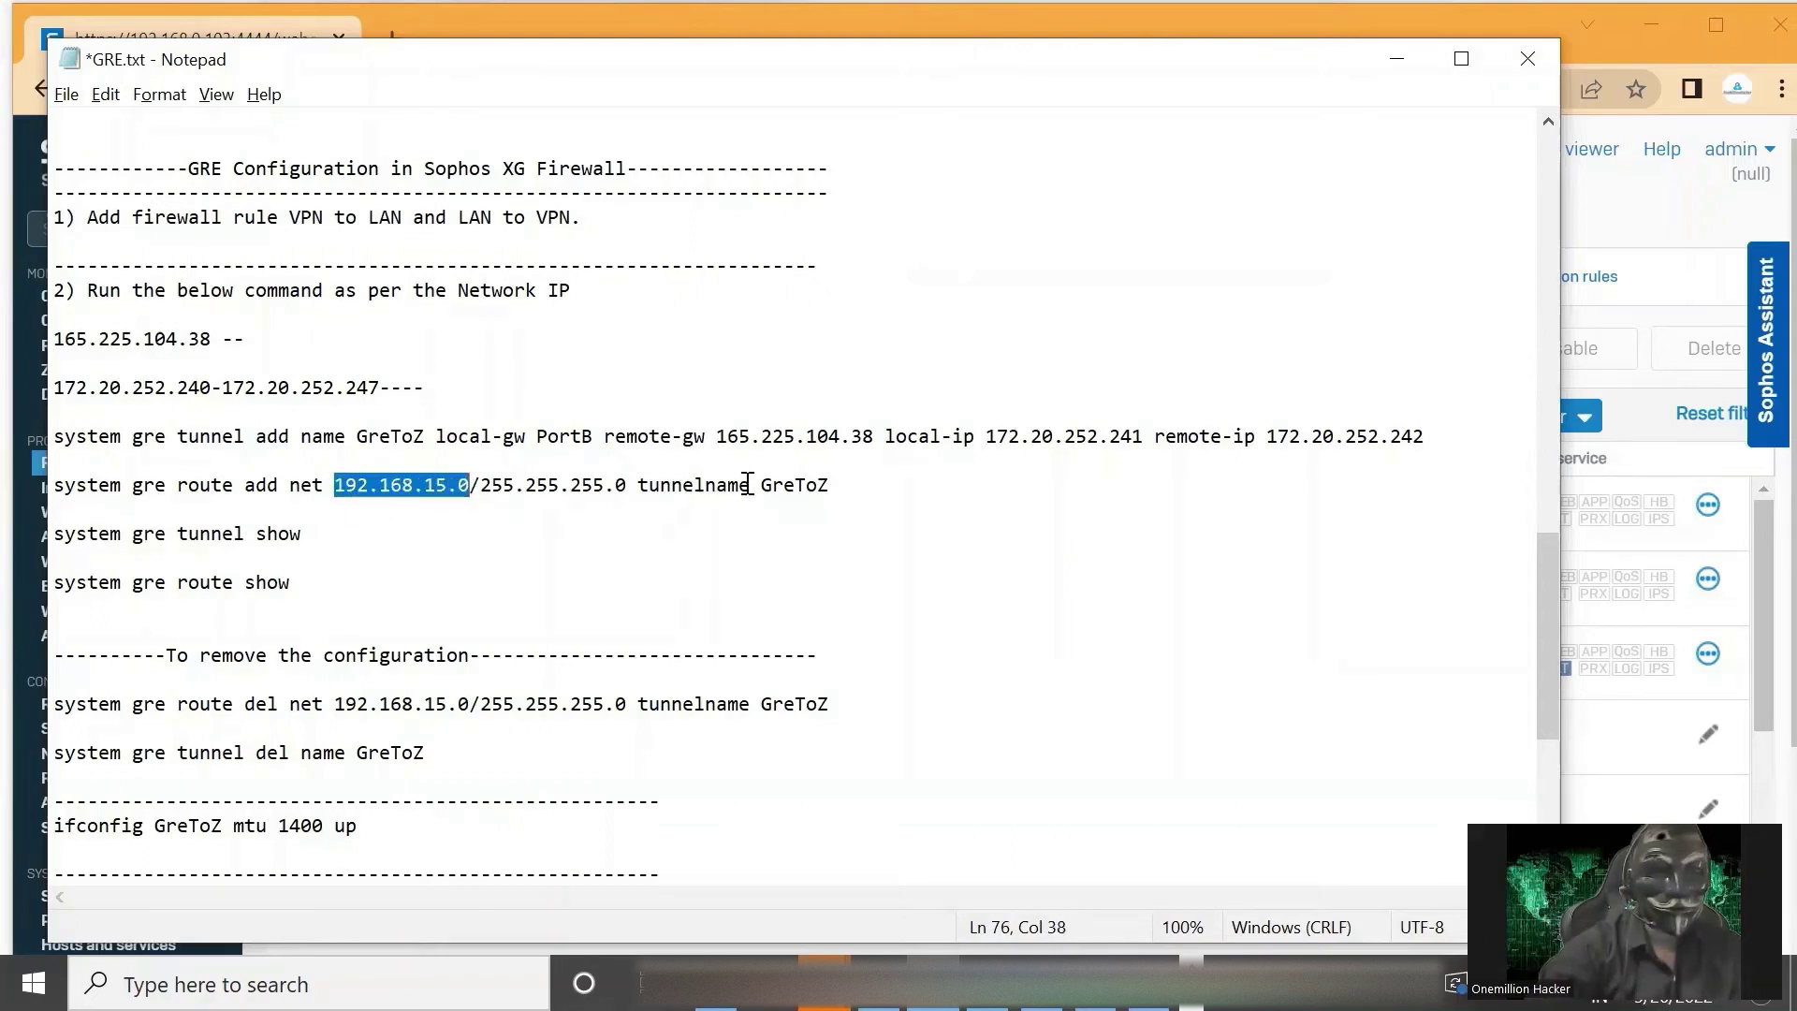
left_click_drag(830, 485, 54, 486)
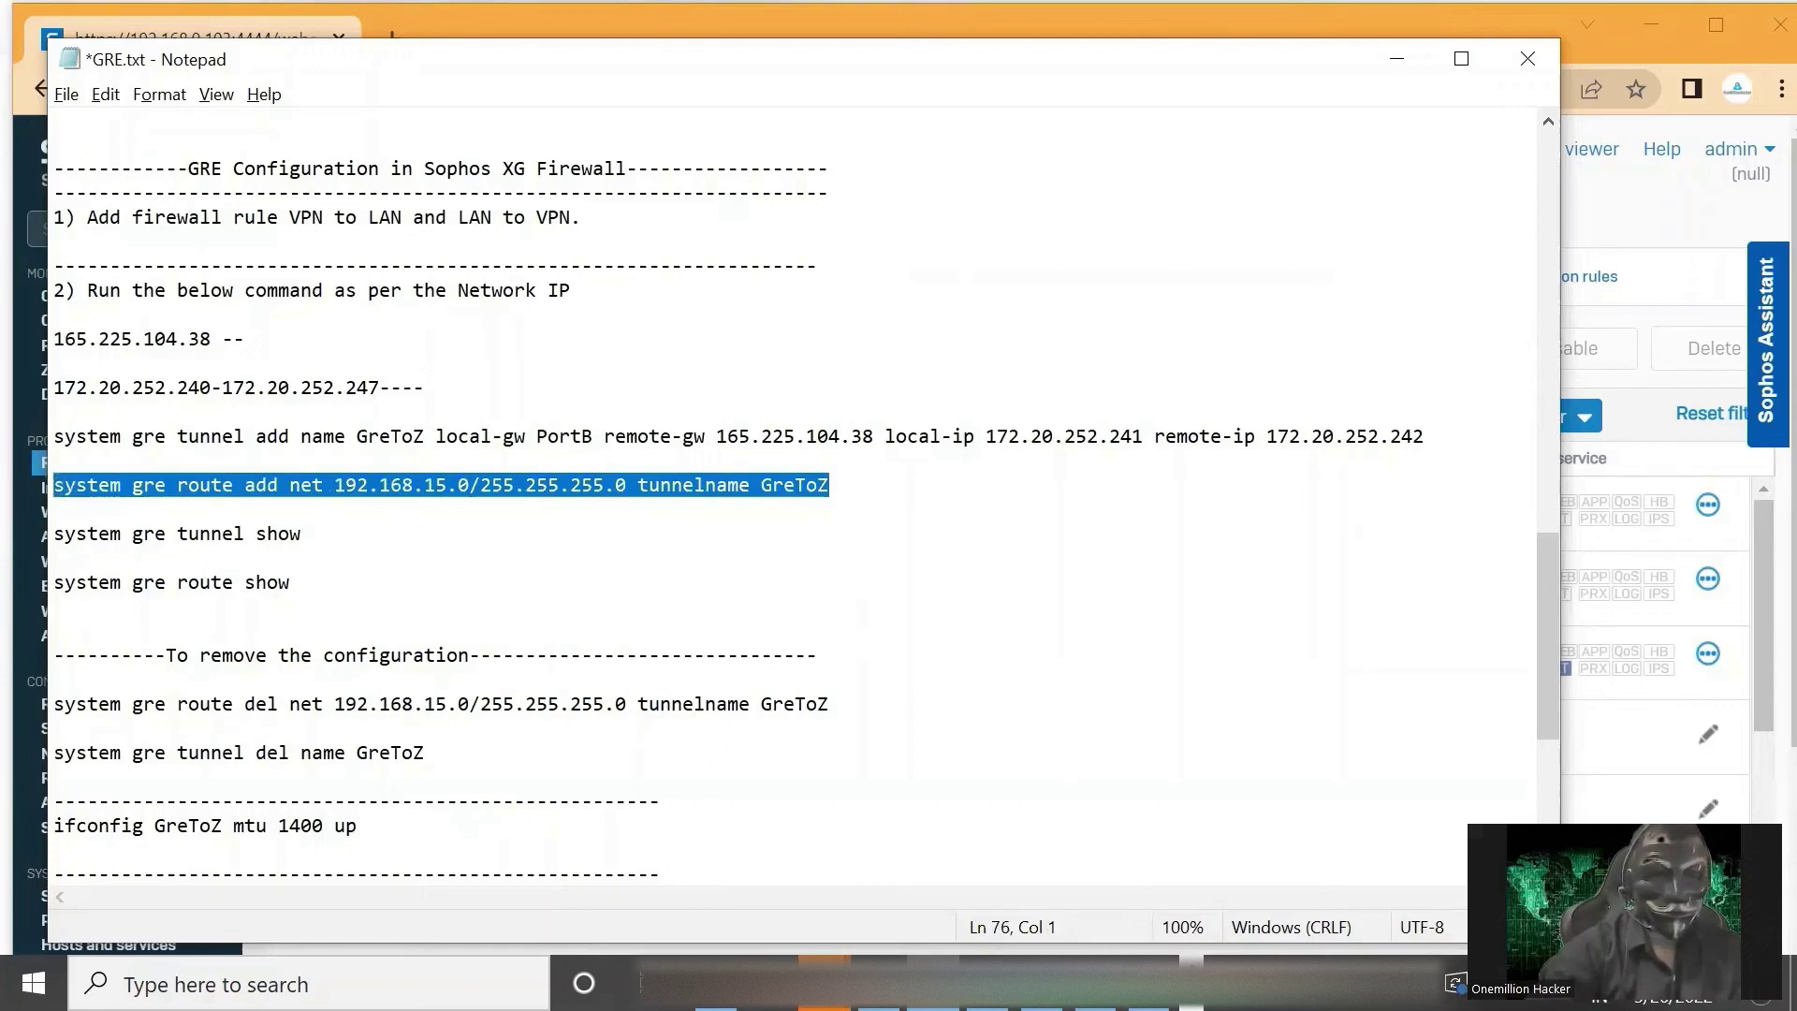
key("alt+Tab")
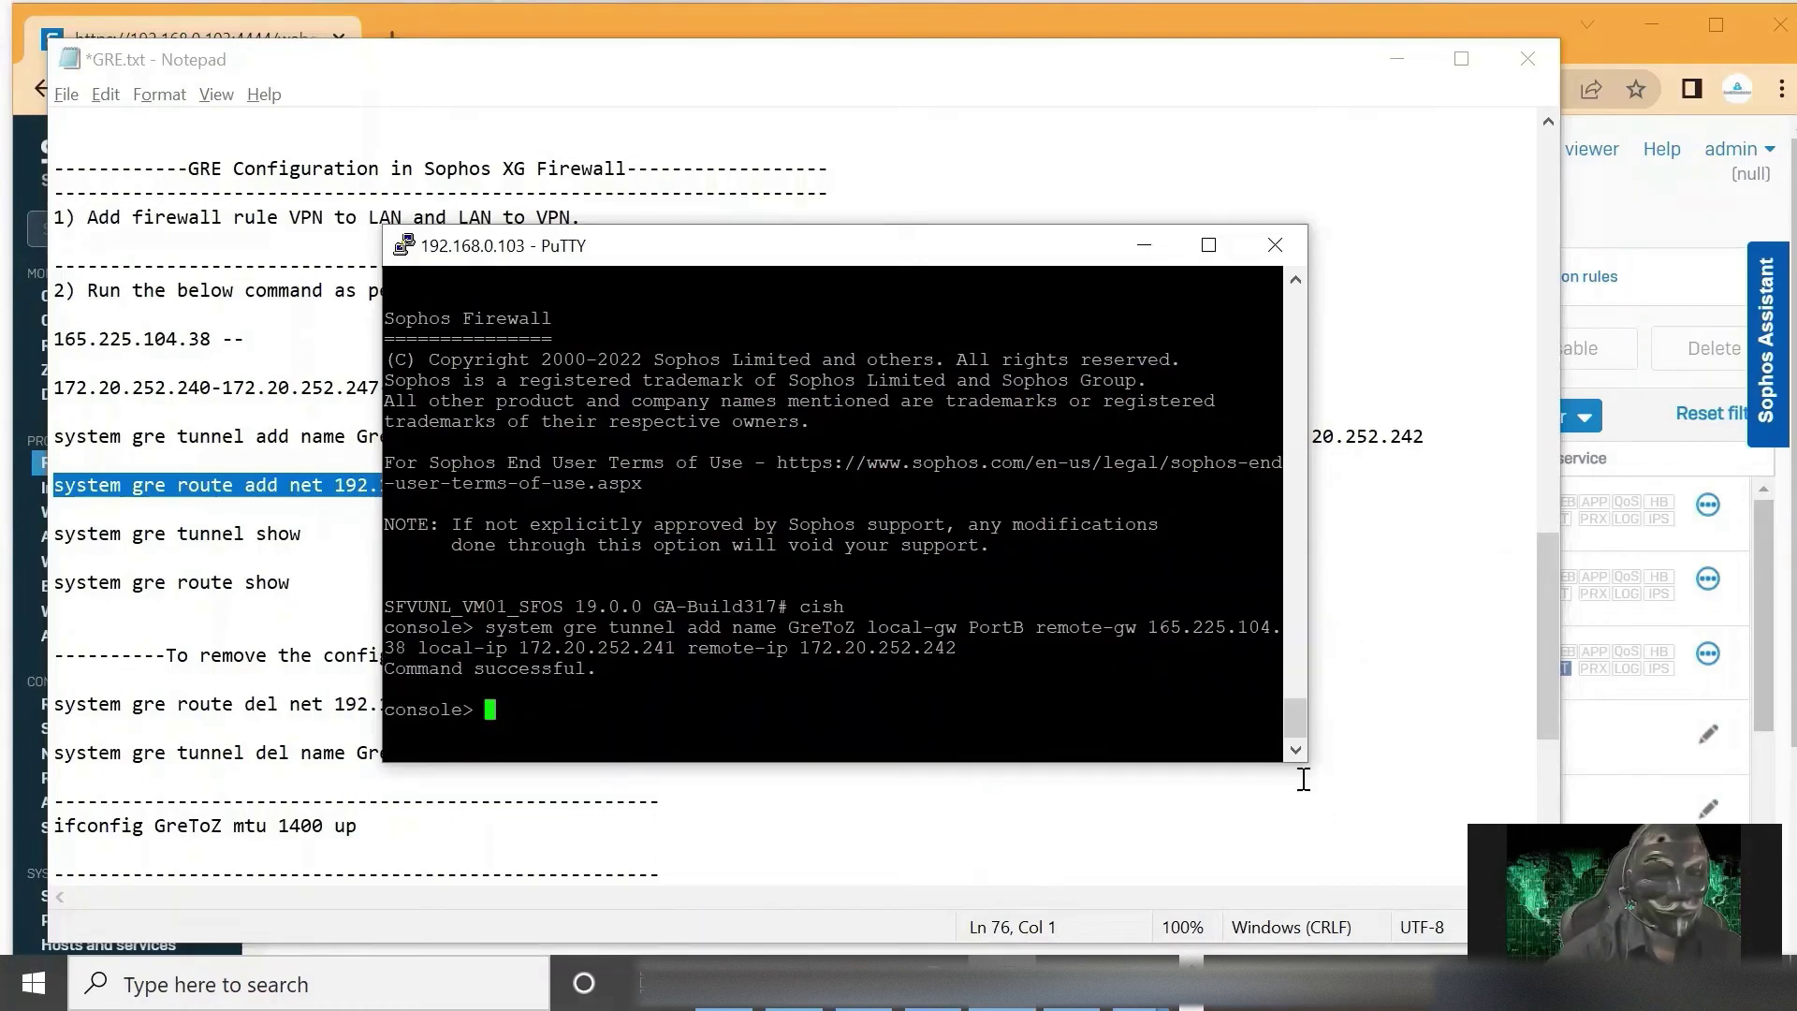
type("system gre route add net 192.168.15.0/255.255.255.0 tunnelname GreToZ")
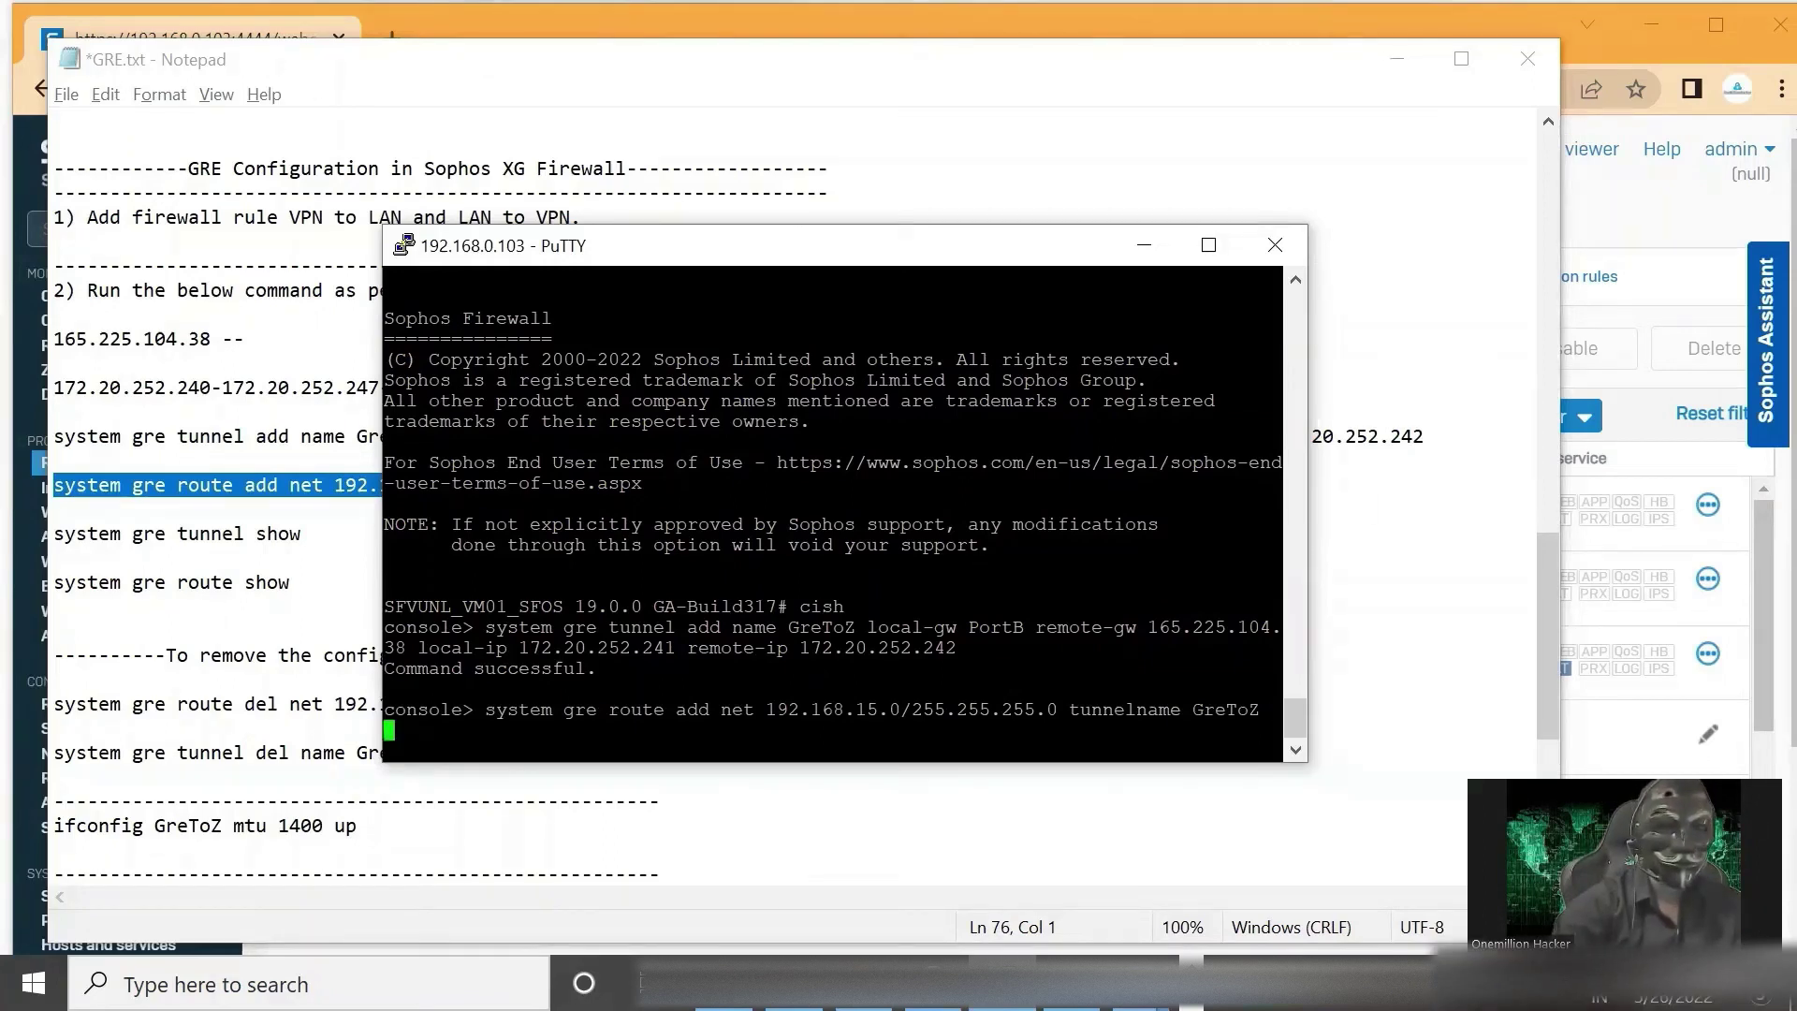
key("Return")
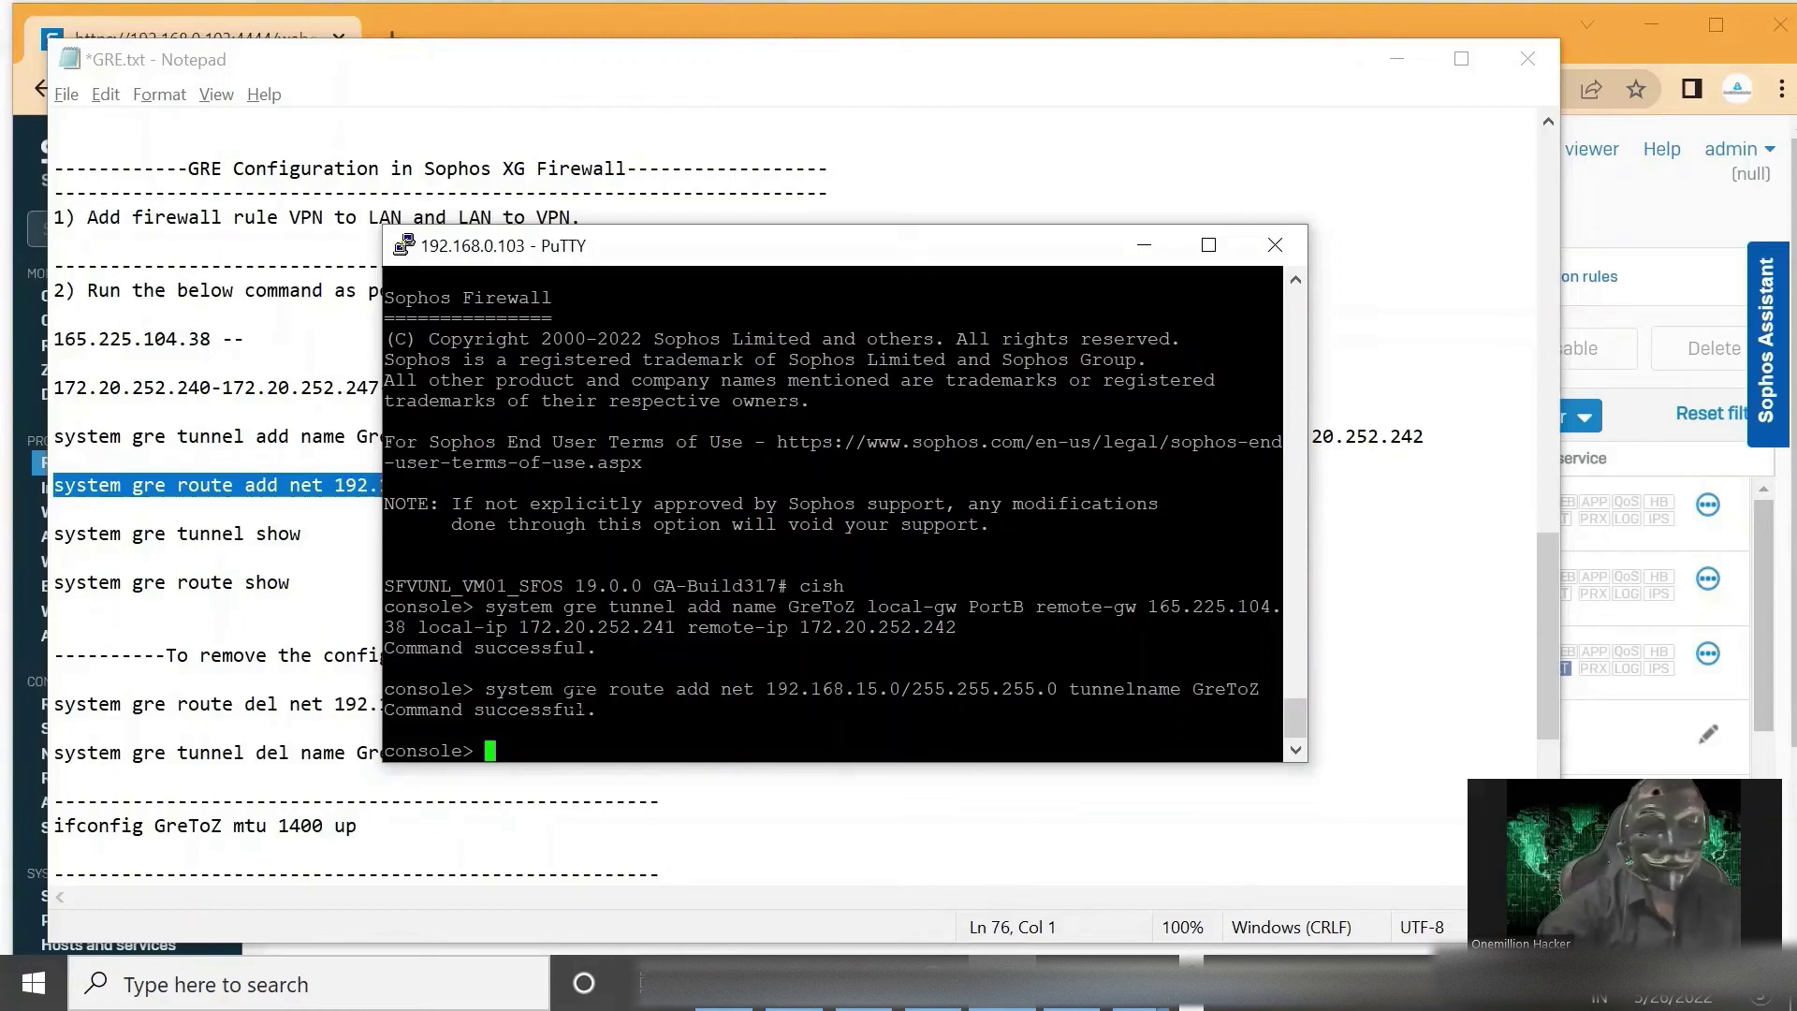
Run 'system gre tunnel show' from the notes to confirm GreToZ is Enabled.
left_click(302, 533)
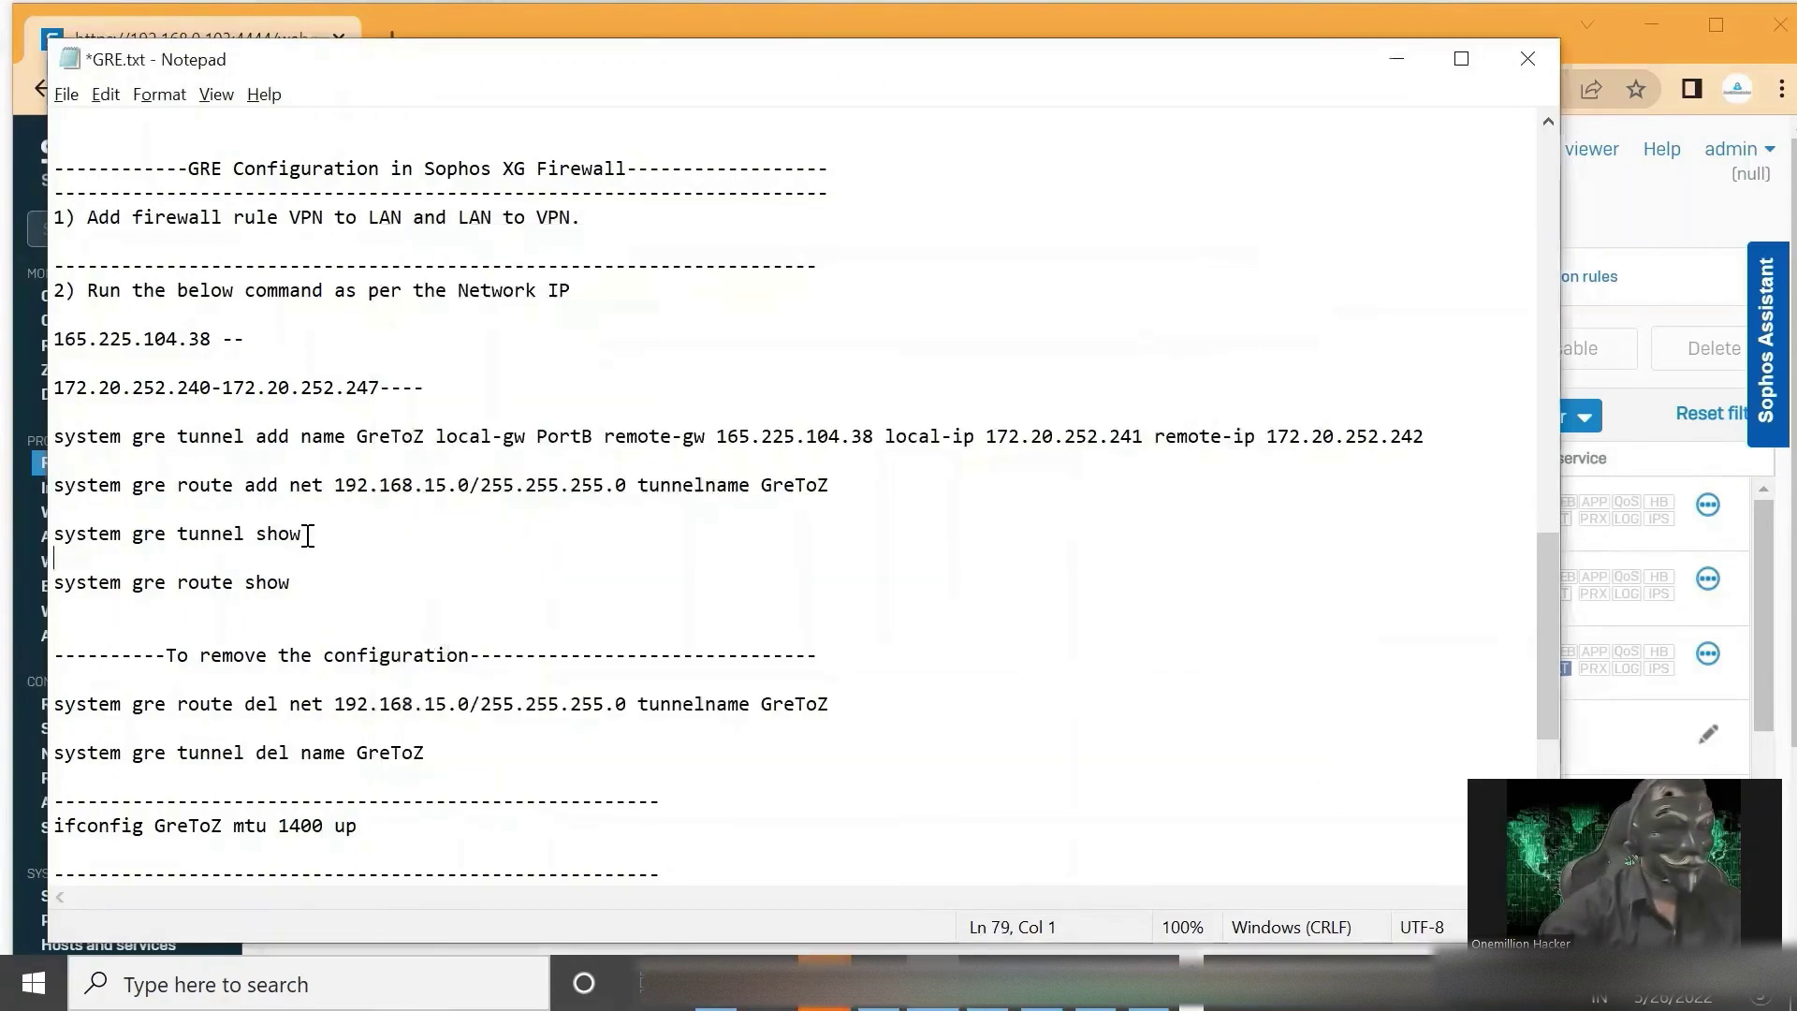
left_click_drag(301, 534, 51, 536)
key("ctrl+c")
key("alt+Tab")
key("shift+Insert")
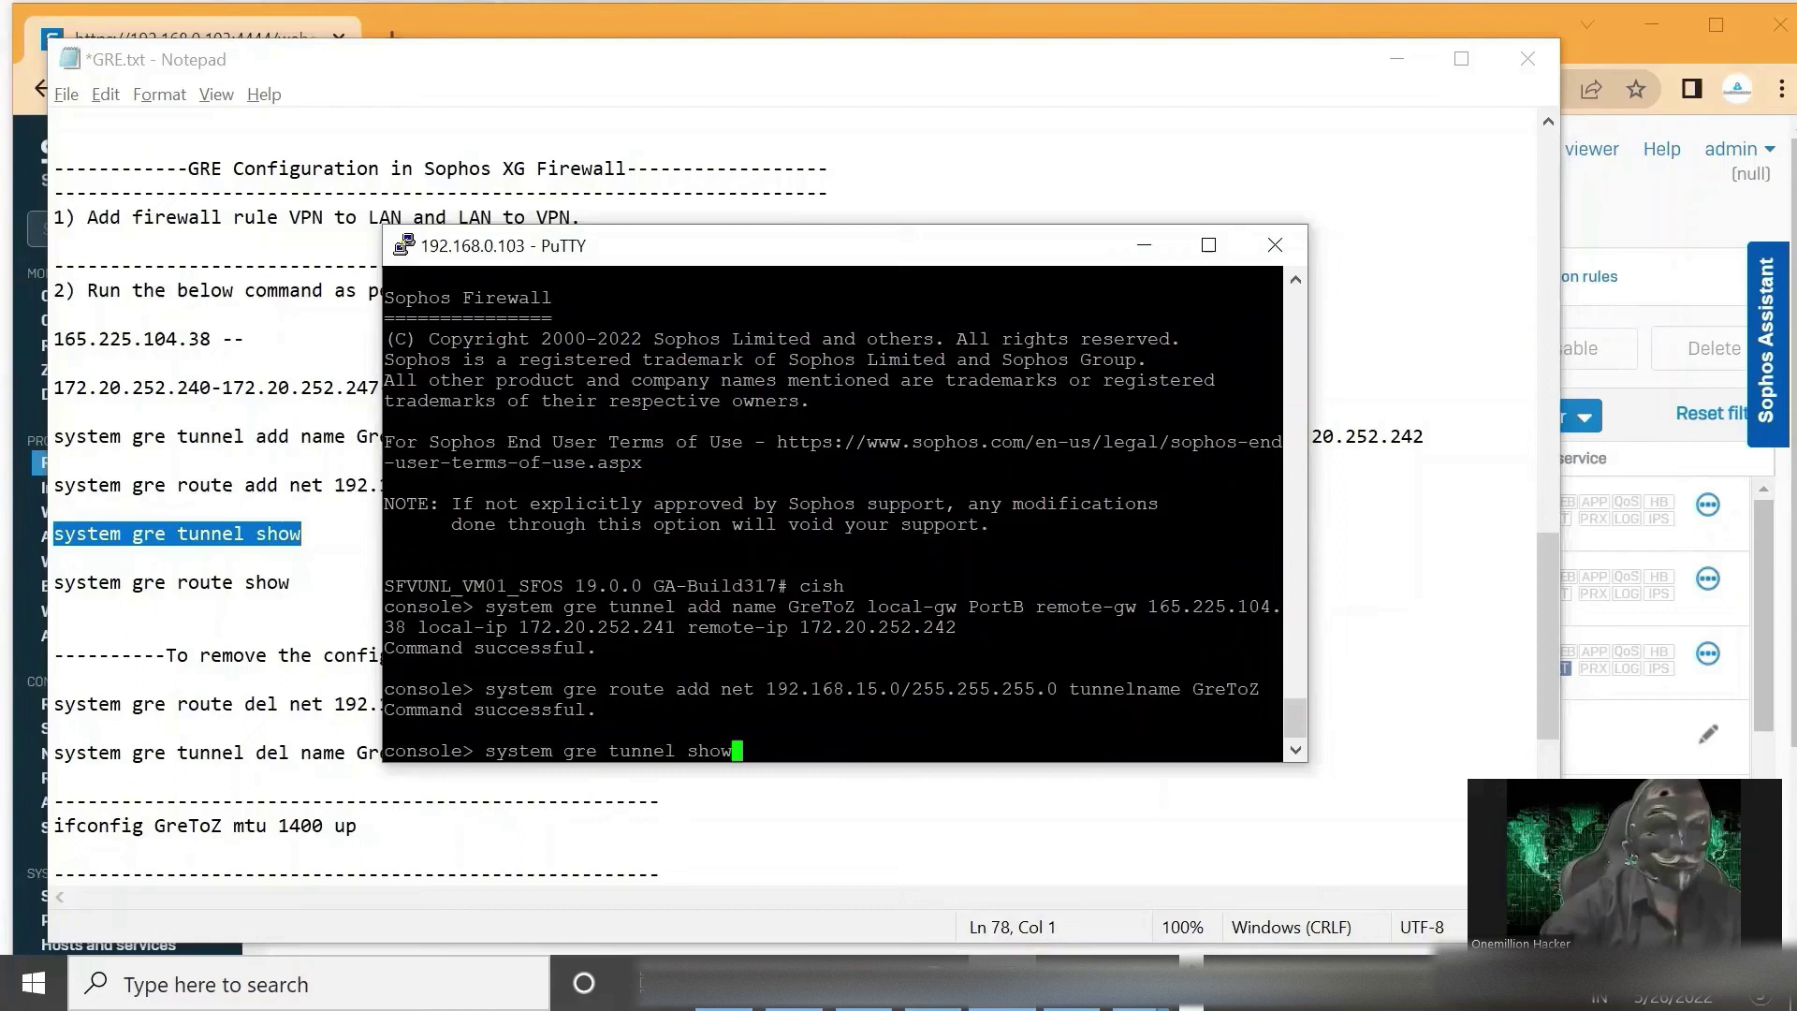
key("Return")
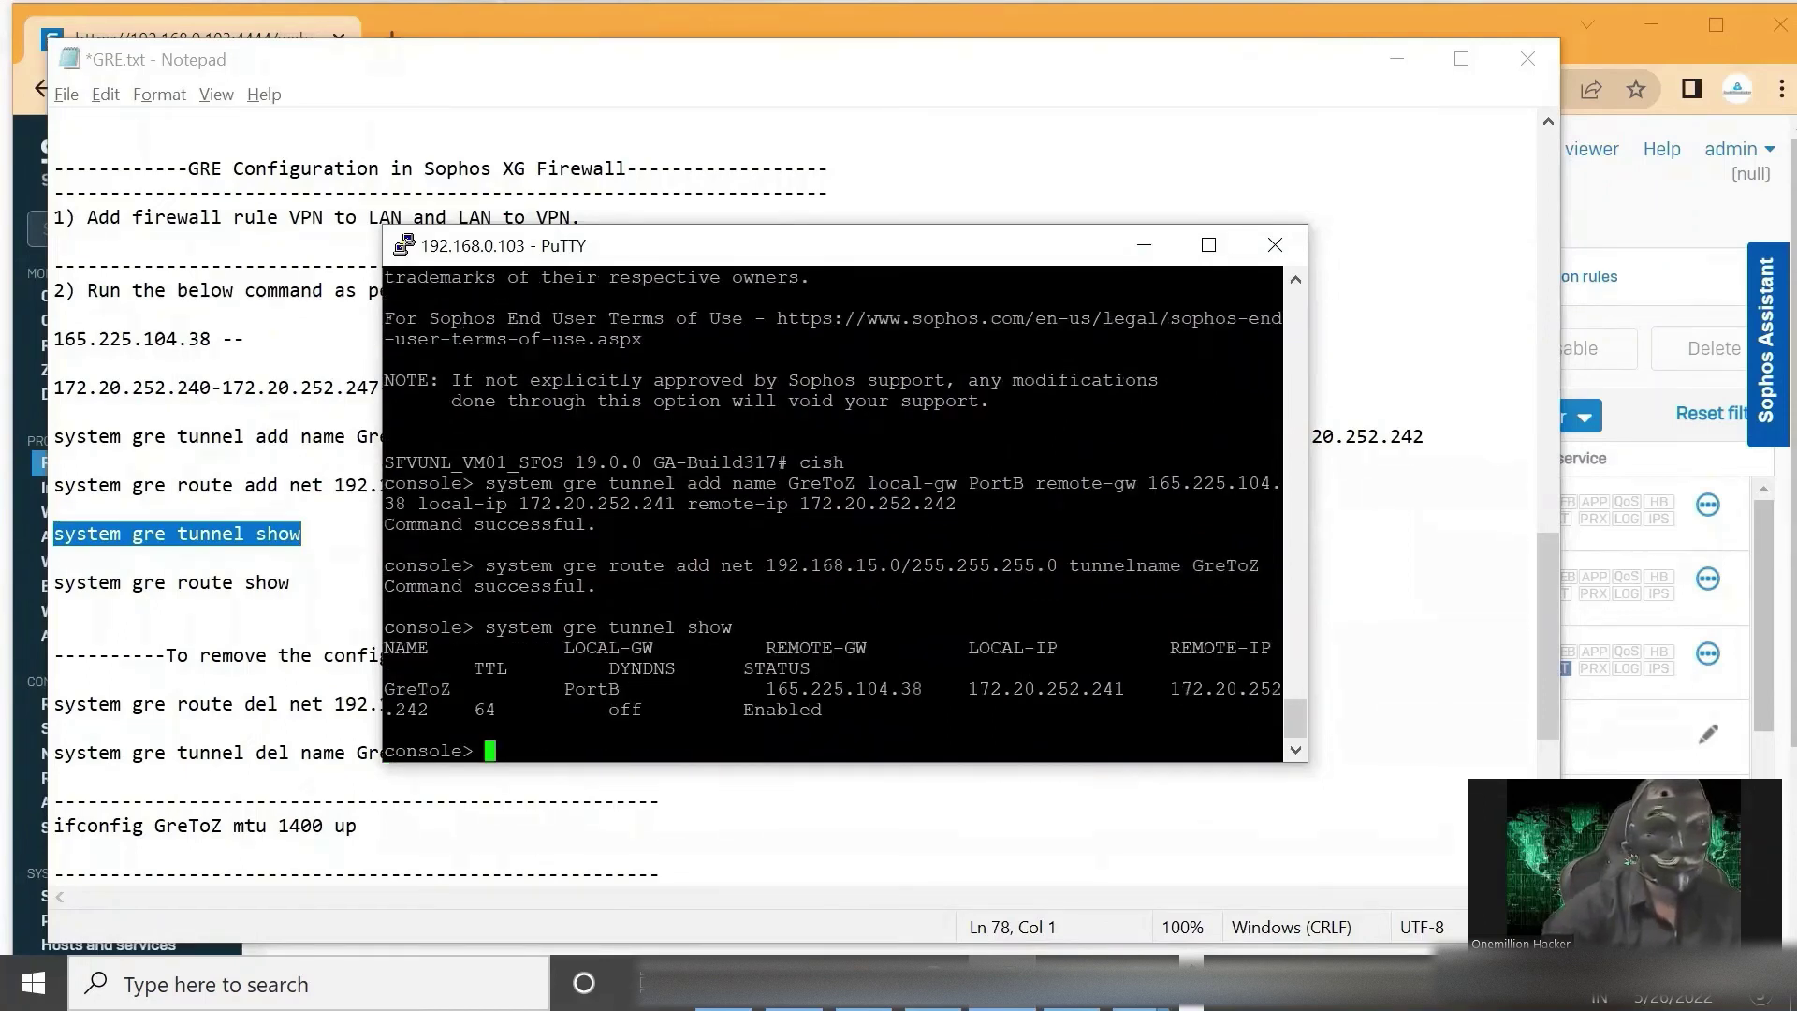
left_click_drag(1067, 245, 977, 224)
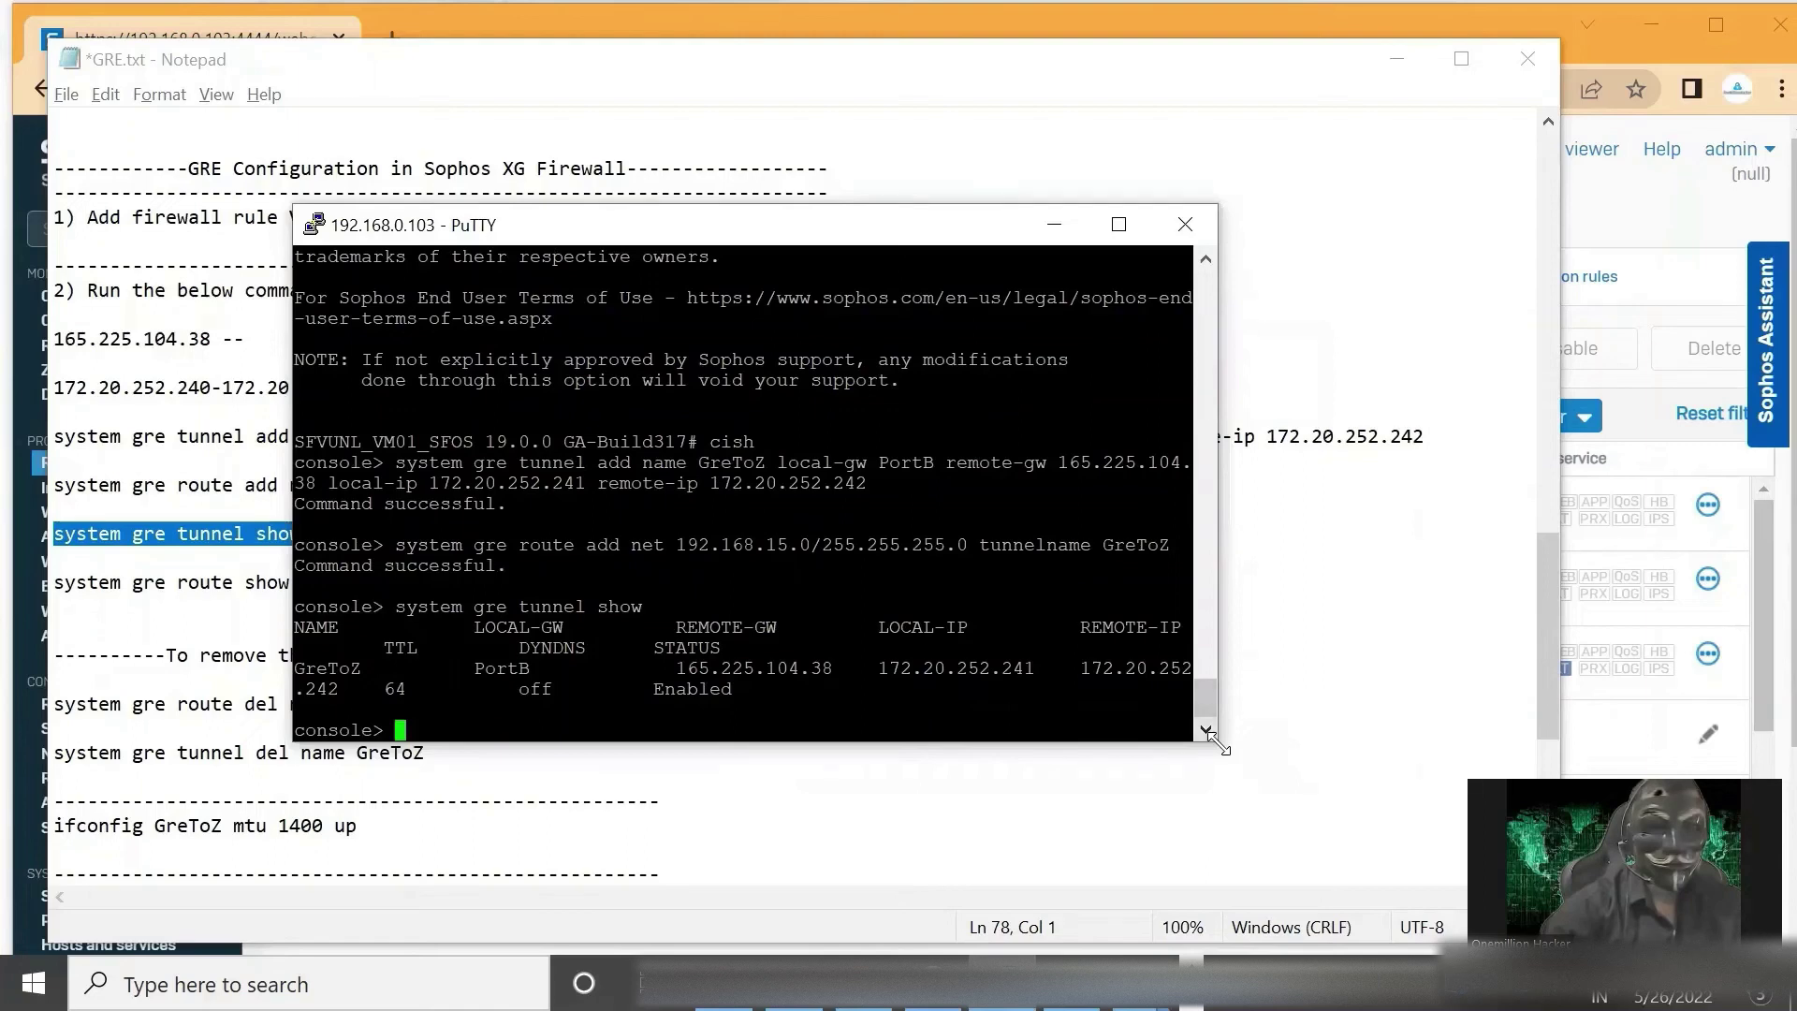
left_click_drag(1216, 745, 1599, 803)
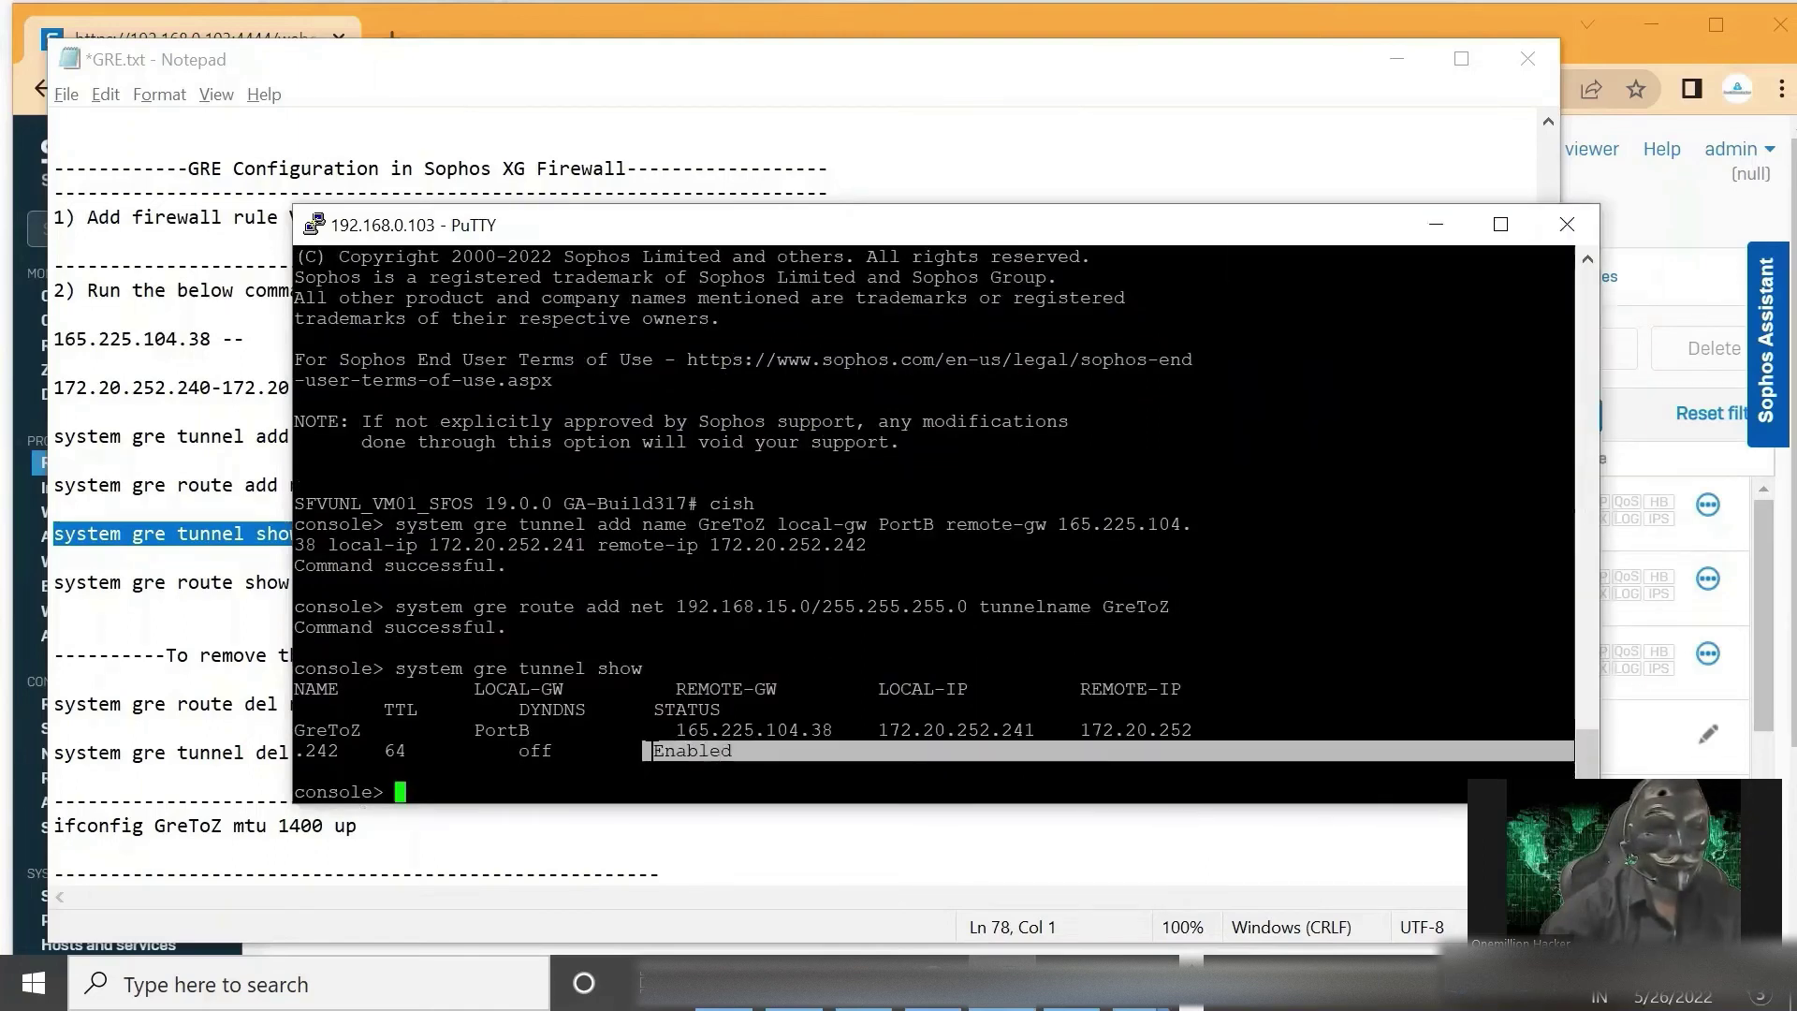
Run 'system gre route show' and confirm the 192.168.15.0/255.255.255.0 route via GreToZ.
left_click(281, 584)
left_click_drag(286, 584, 49, 584)
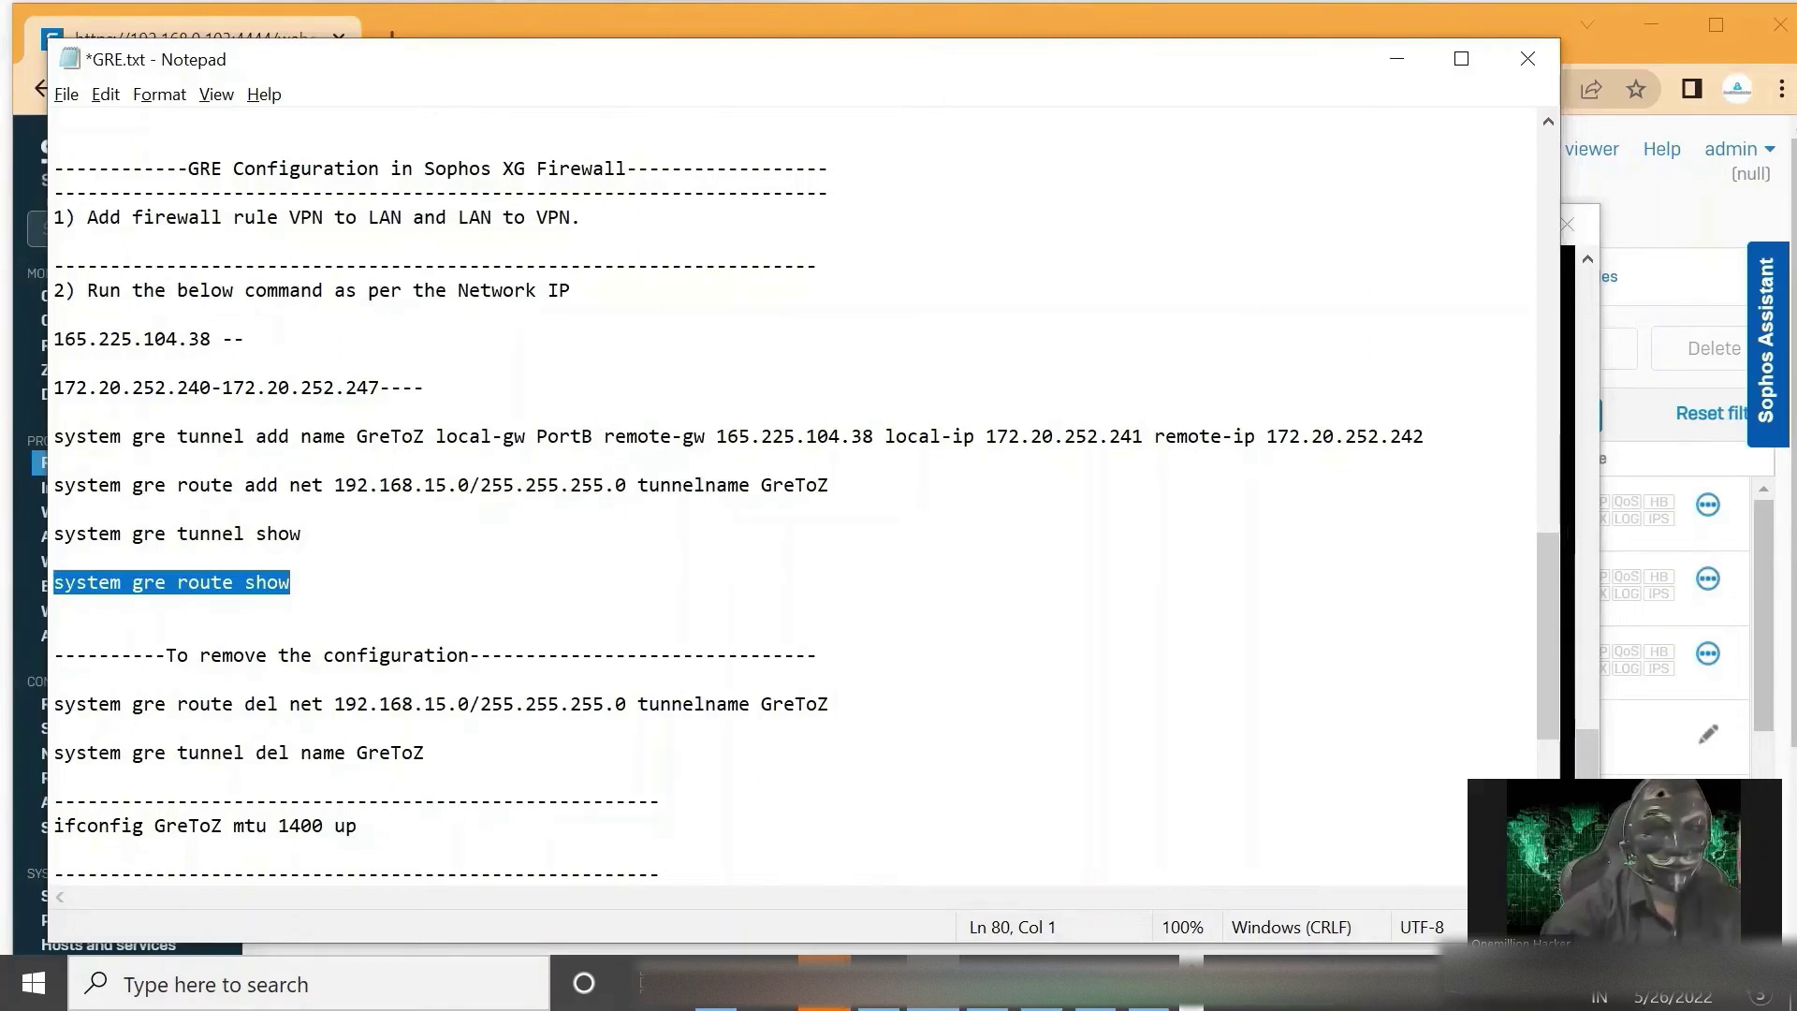
key("alt+Tab")
key("shift+Insert")
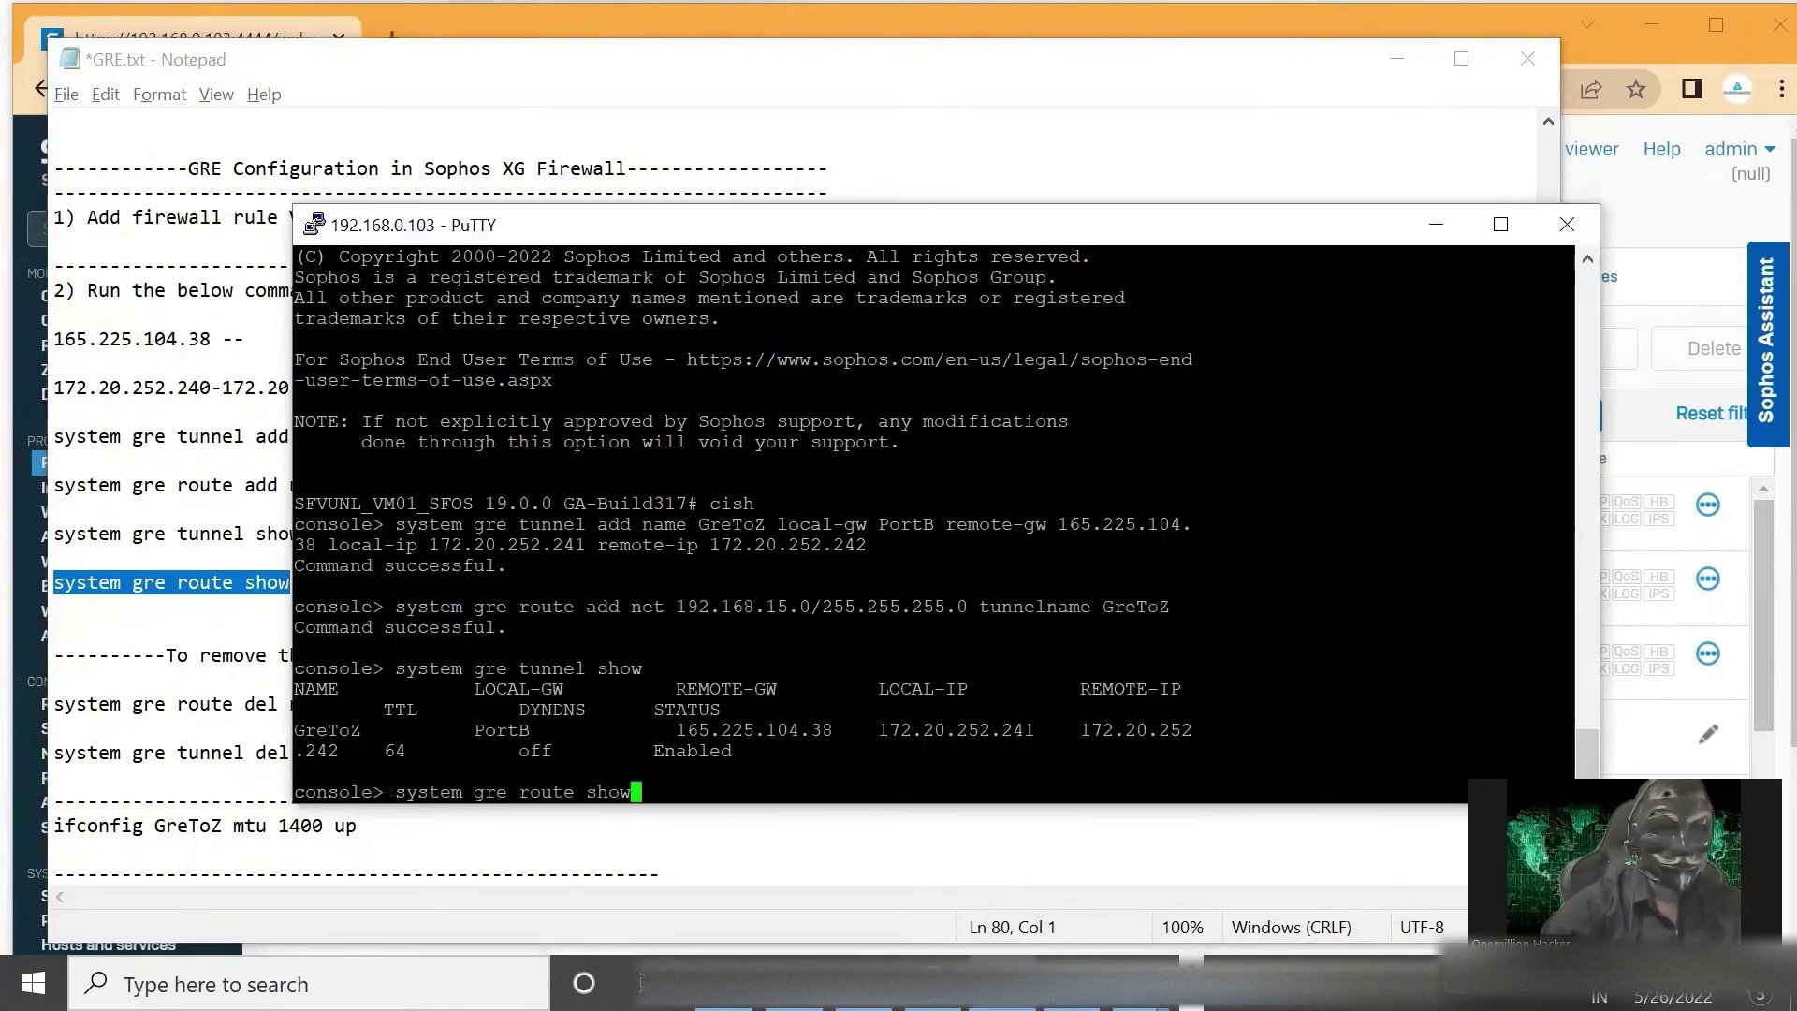
key("Return")
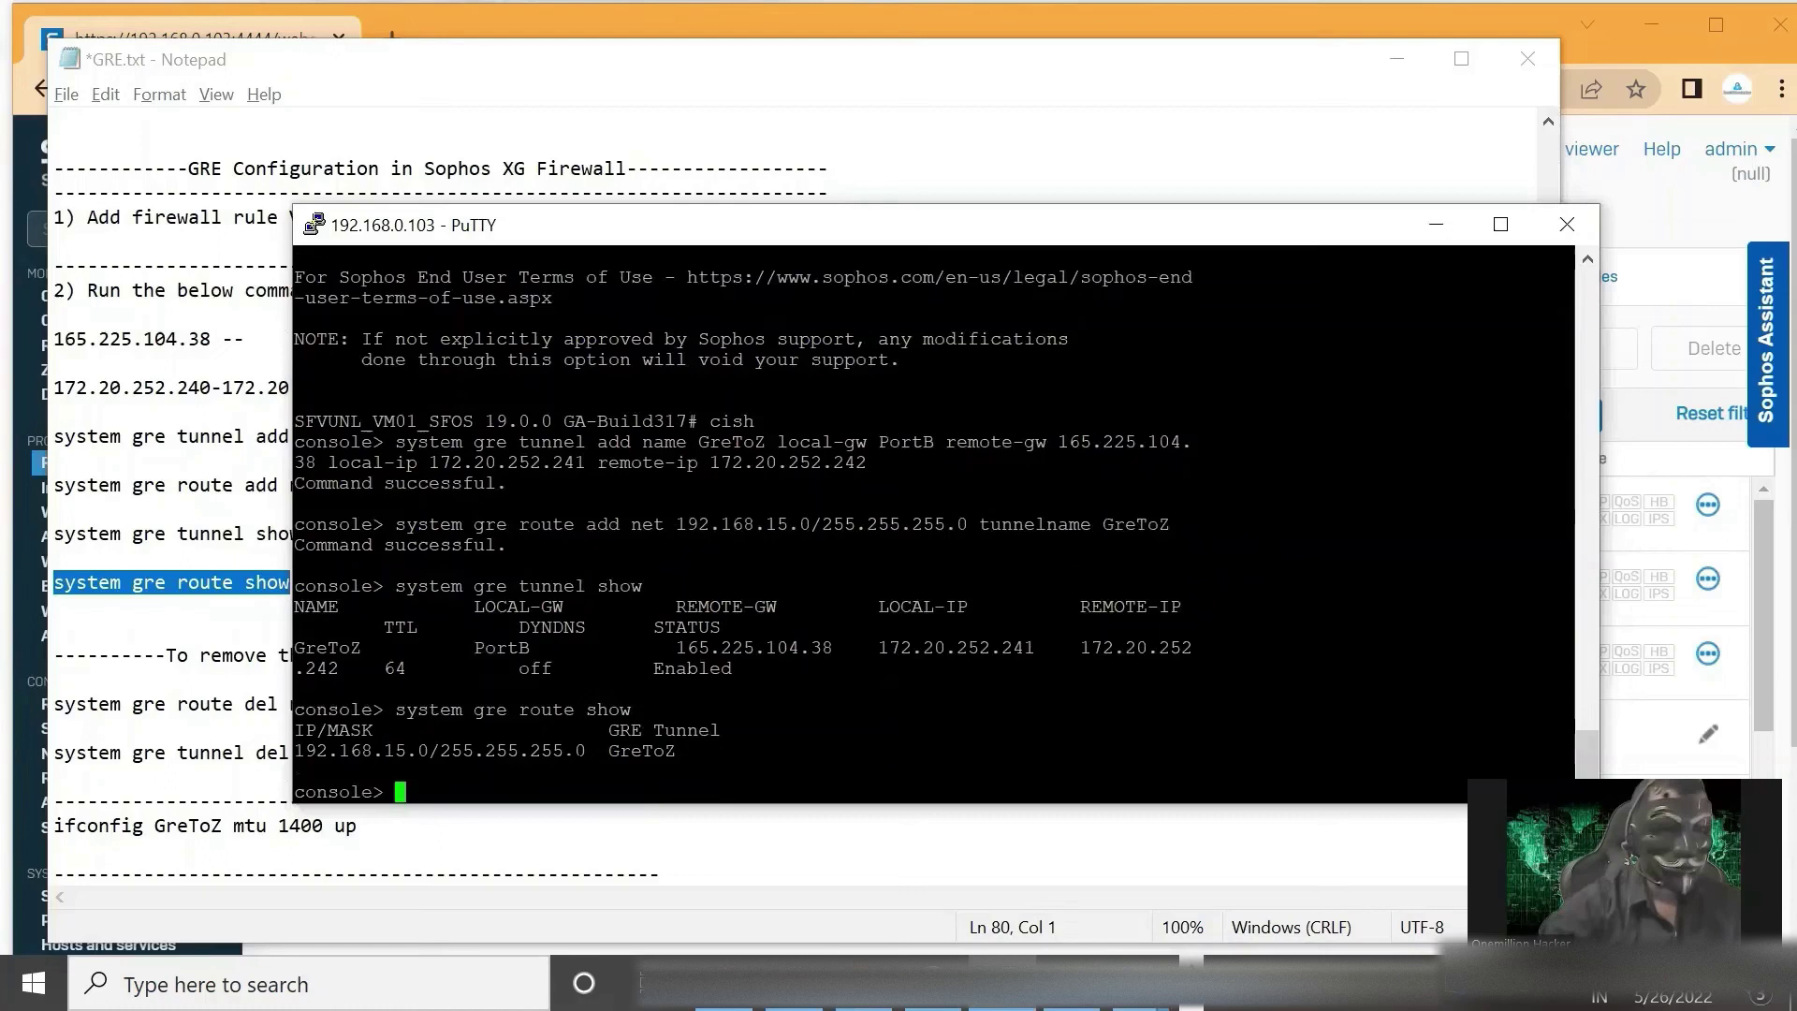
left_click_drag(587, 750, 296, 751)
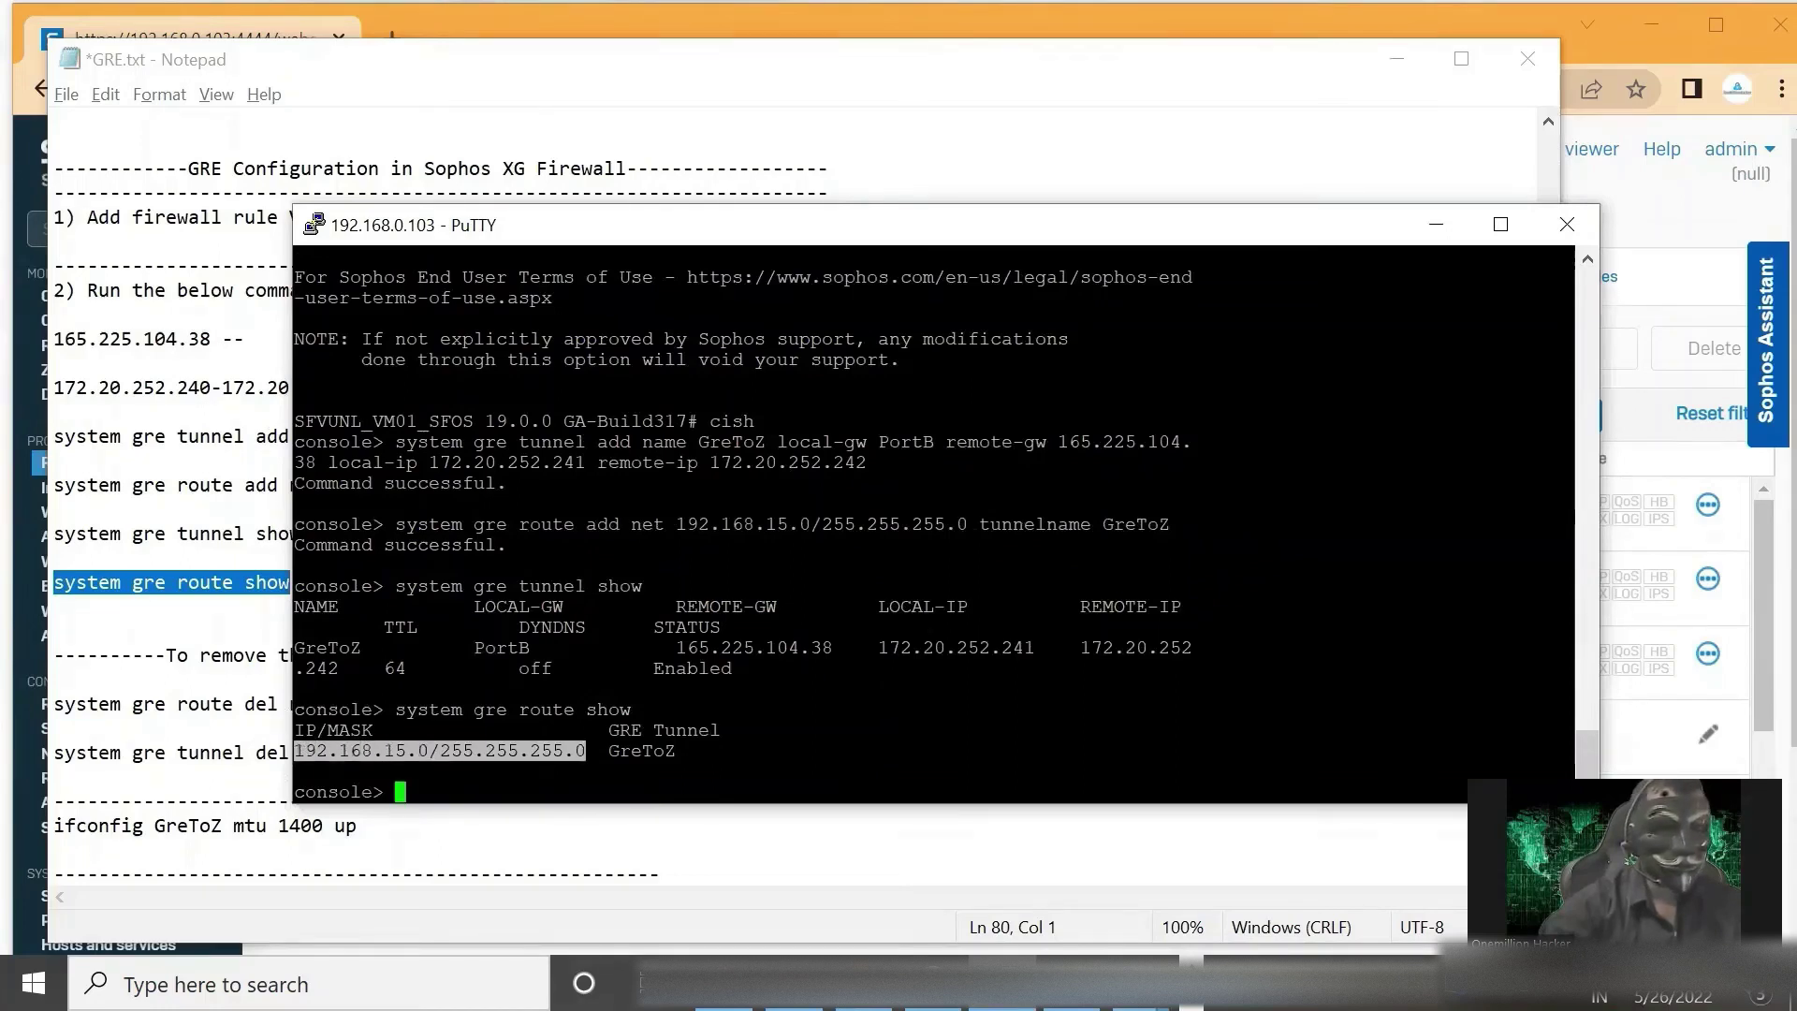
Exit the console shell, run ifconfig, and check the GreToZ interface shows MTU 1376.
type("exit")
key("Return")
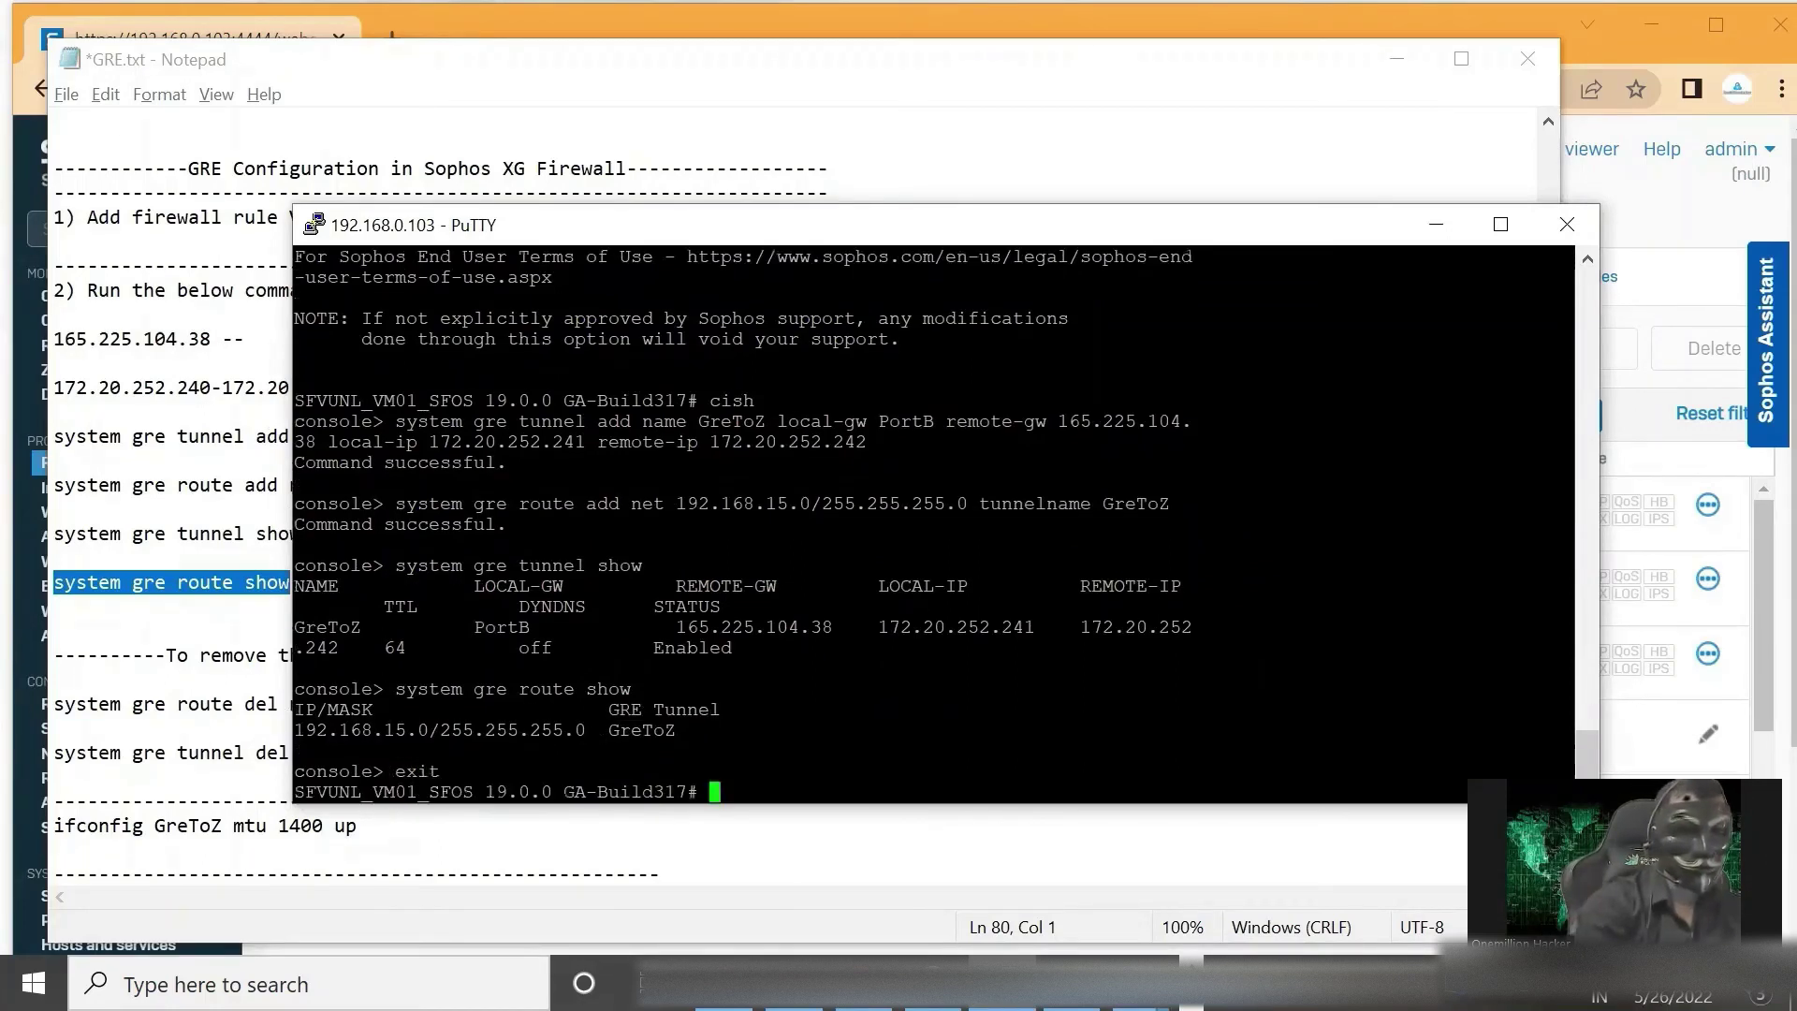
type("ifconfig")
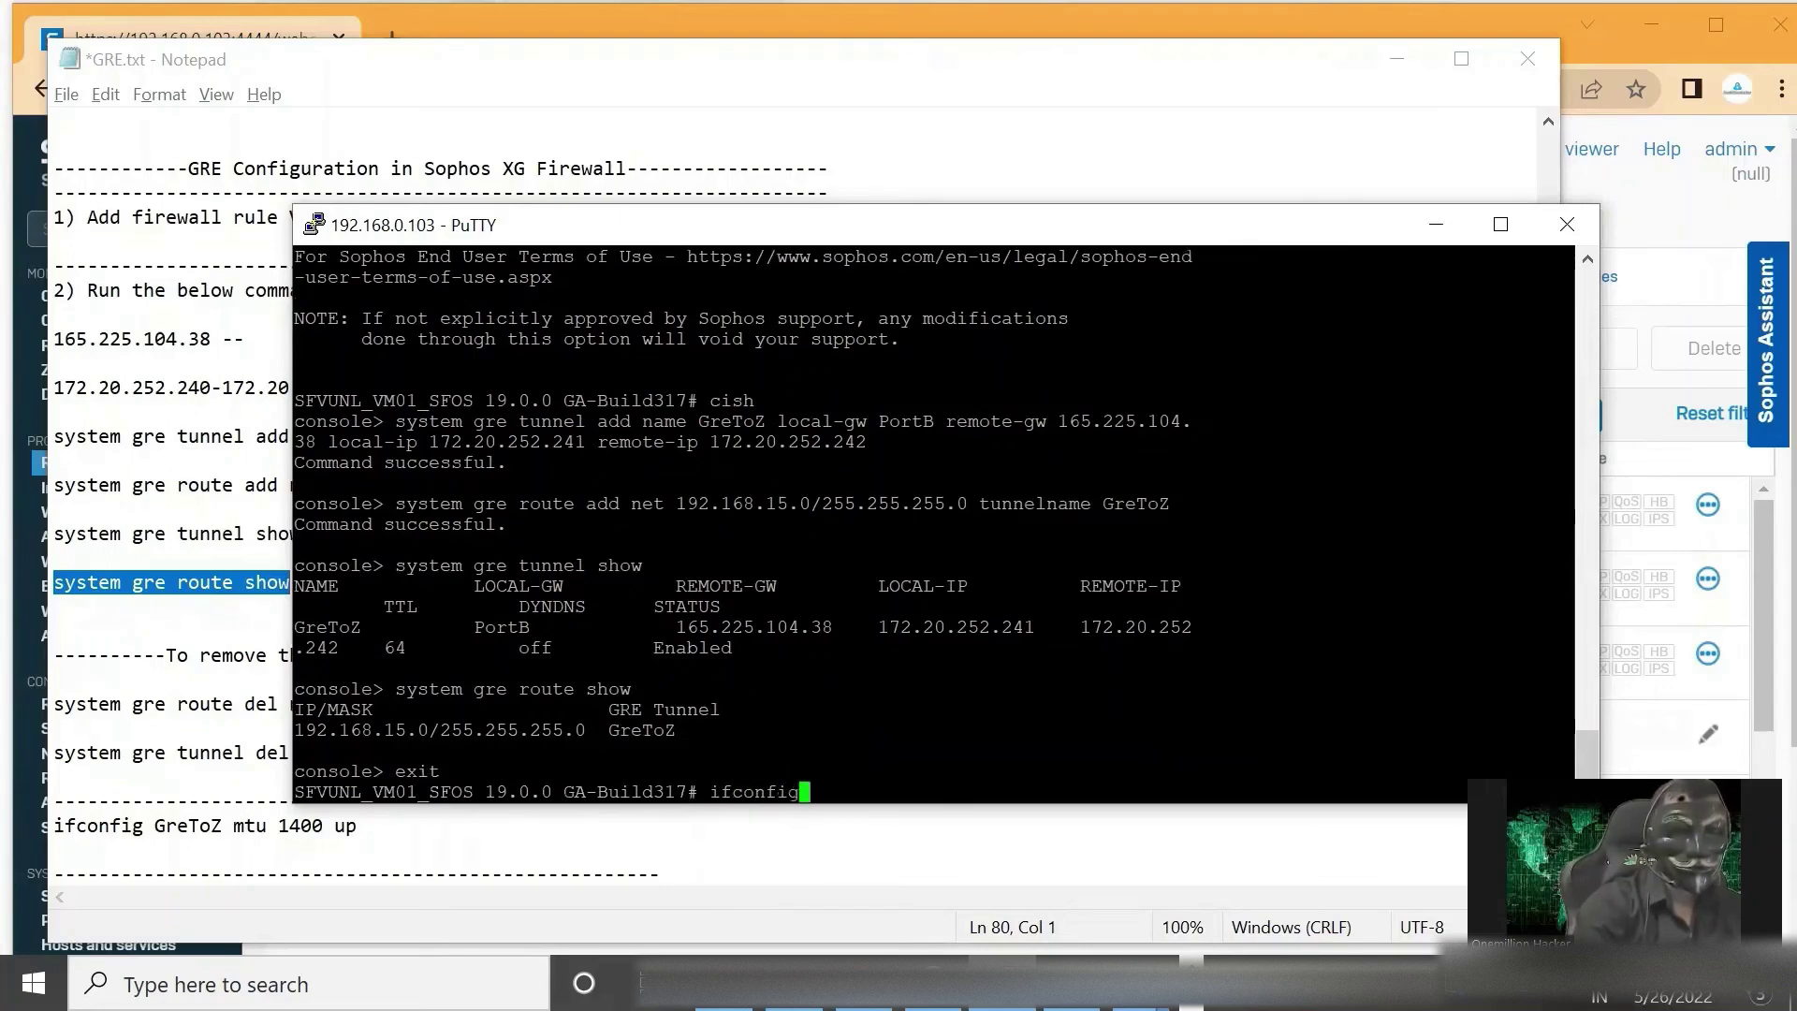
key("Return")
scroll(570, 586, "up", 15)
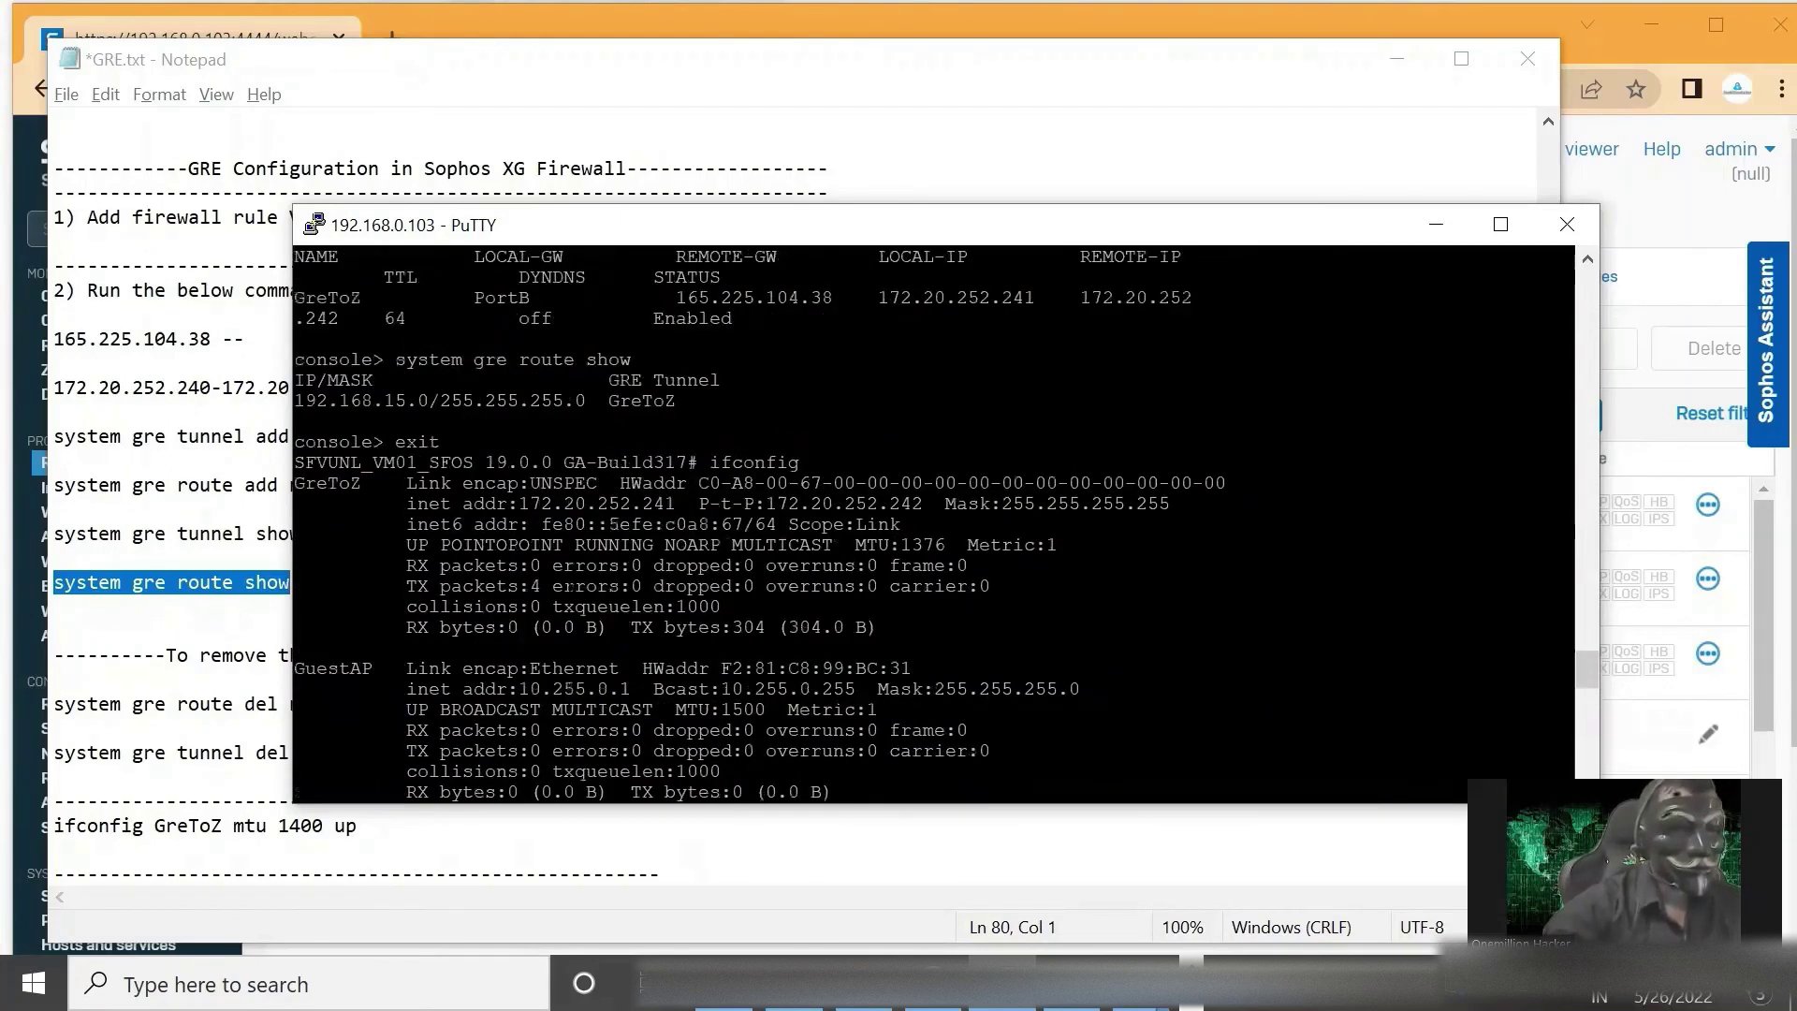
left_click_drag(296, 646, 296, 489)
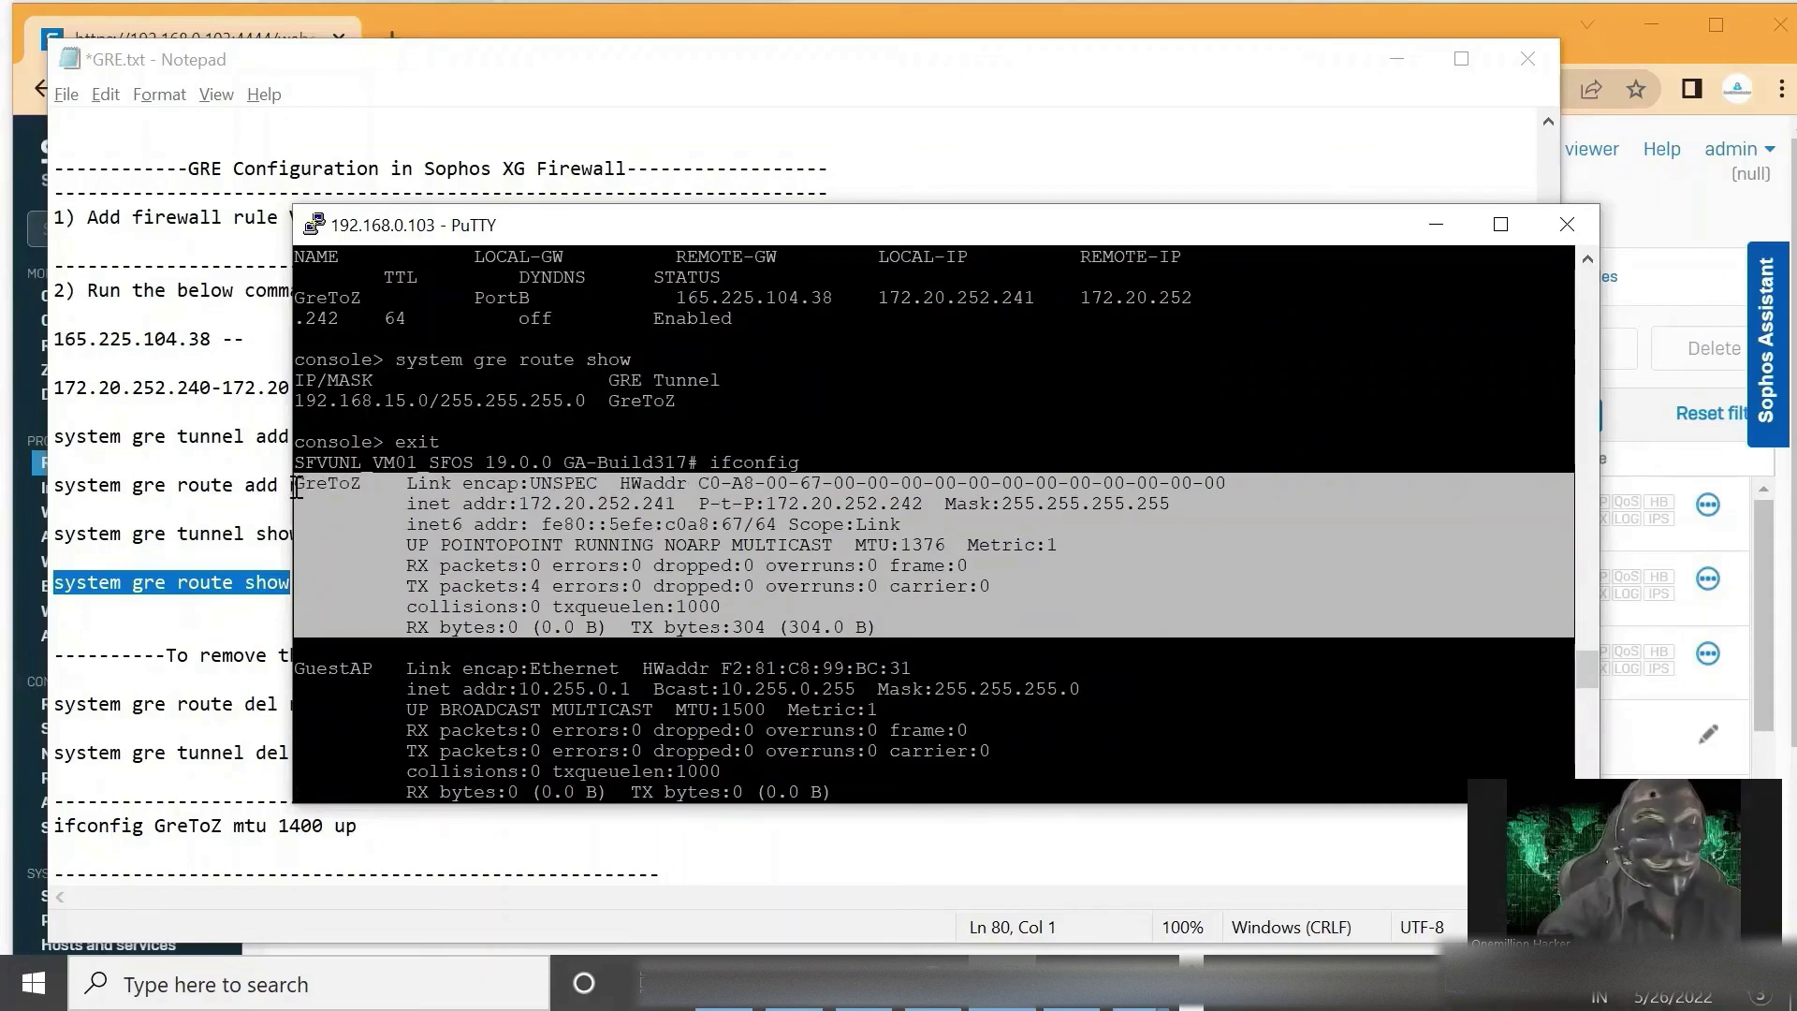
left_click(876, 558)
left_click_drag(857, 545, 945, 545)
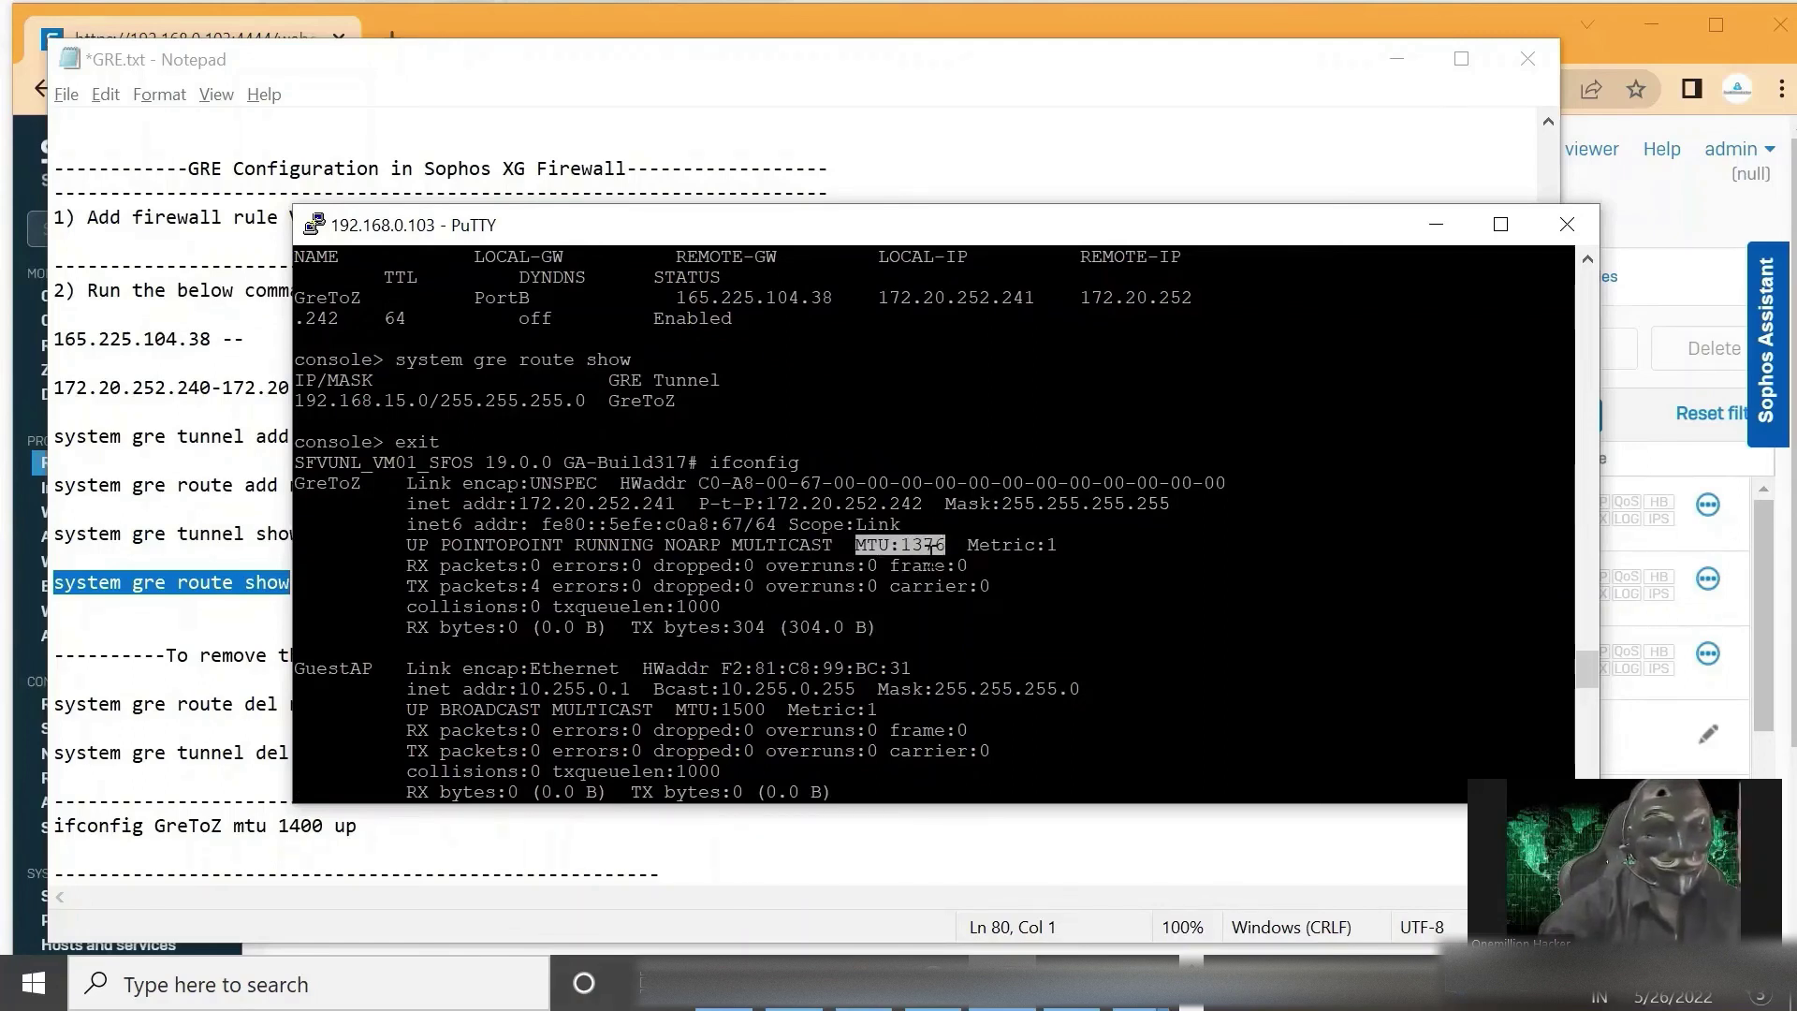
Run 'ifconfig GreToZ mtu 1400 up' from the notes in the firewall shell.
left_click(217, 678)
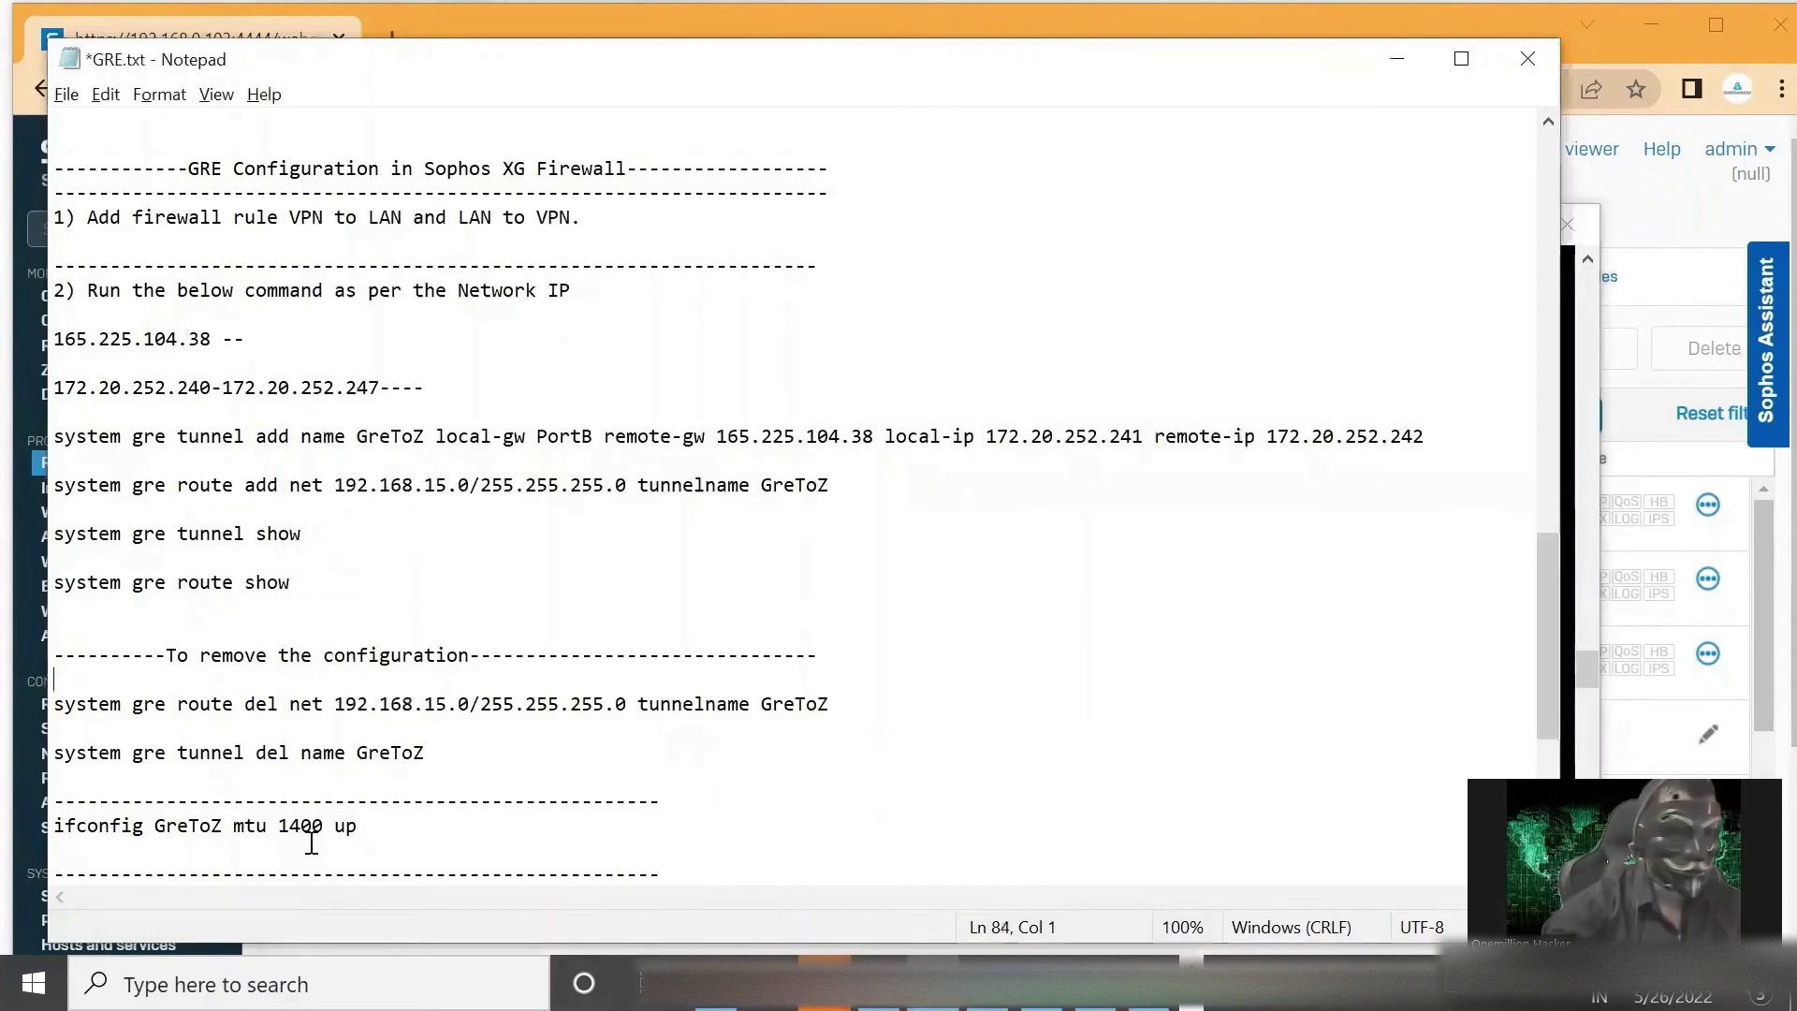
left_click_drag(154, 826, 53, 826)
key("ctrl+c")
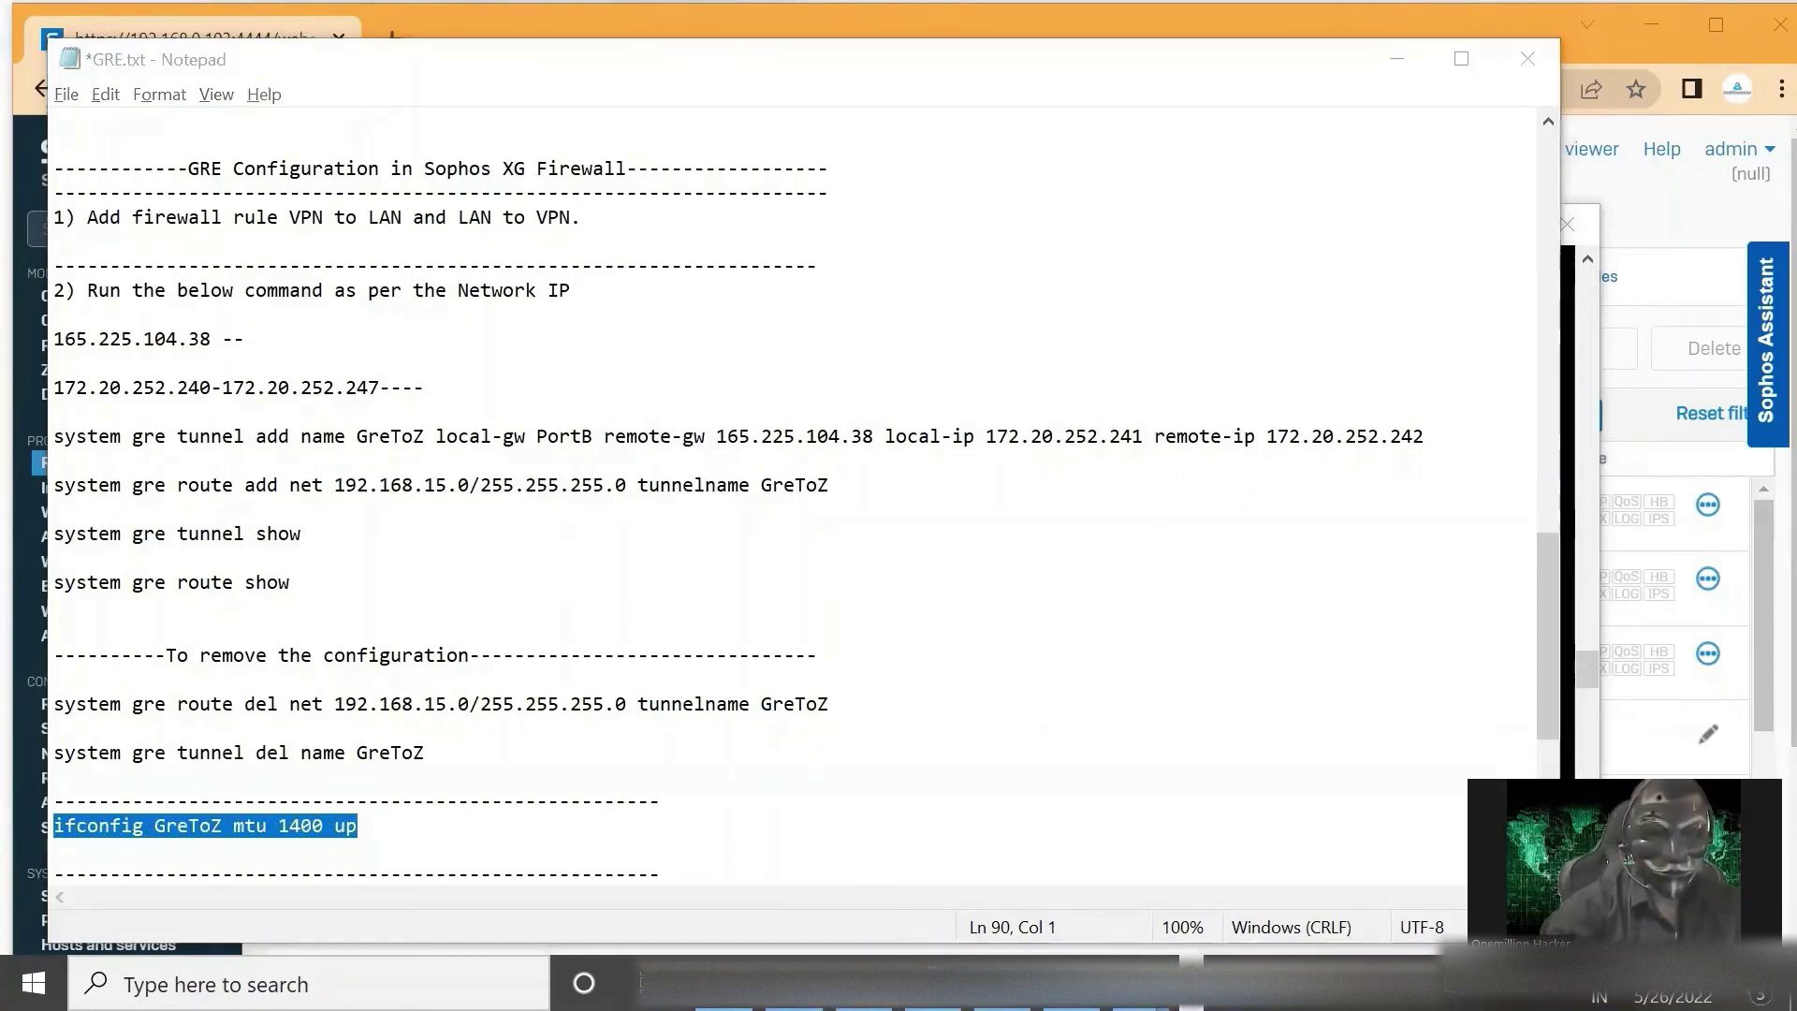
left_click(1002, 983)
key("shift+Insert")
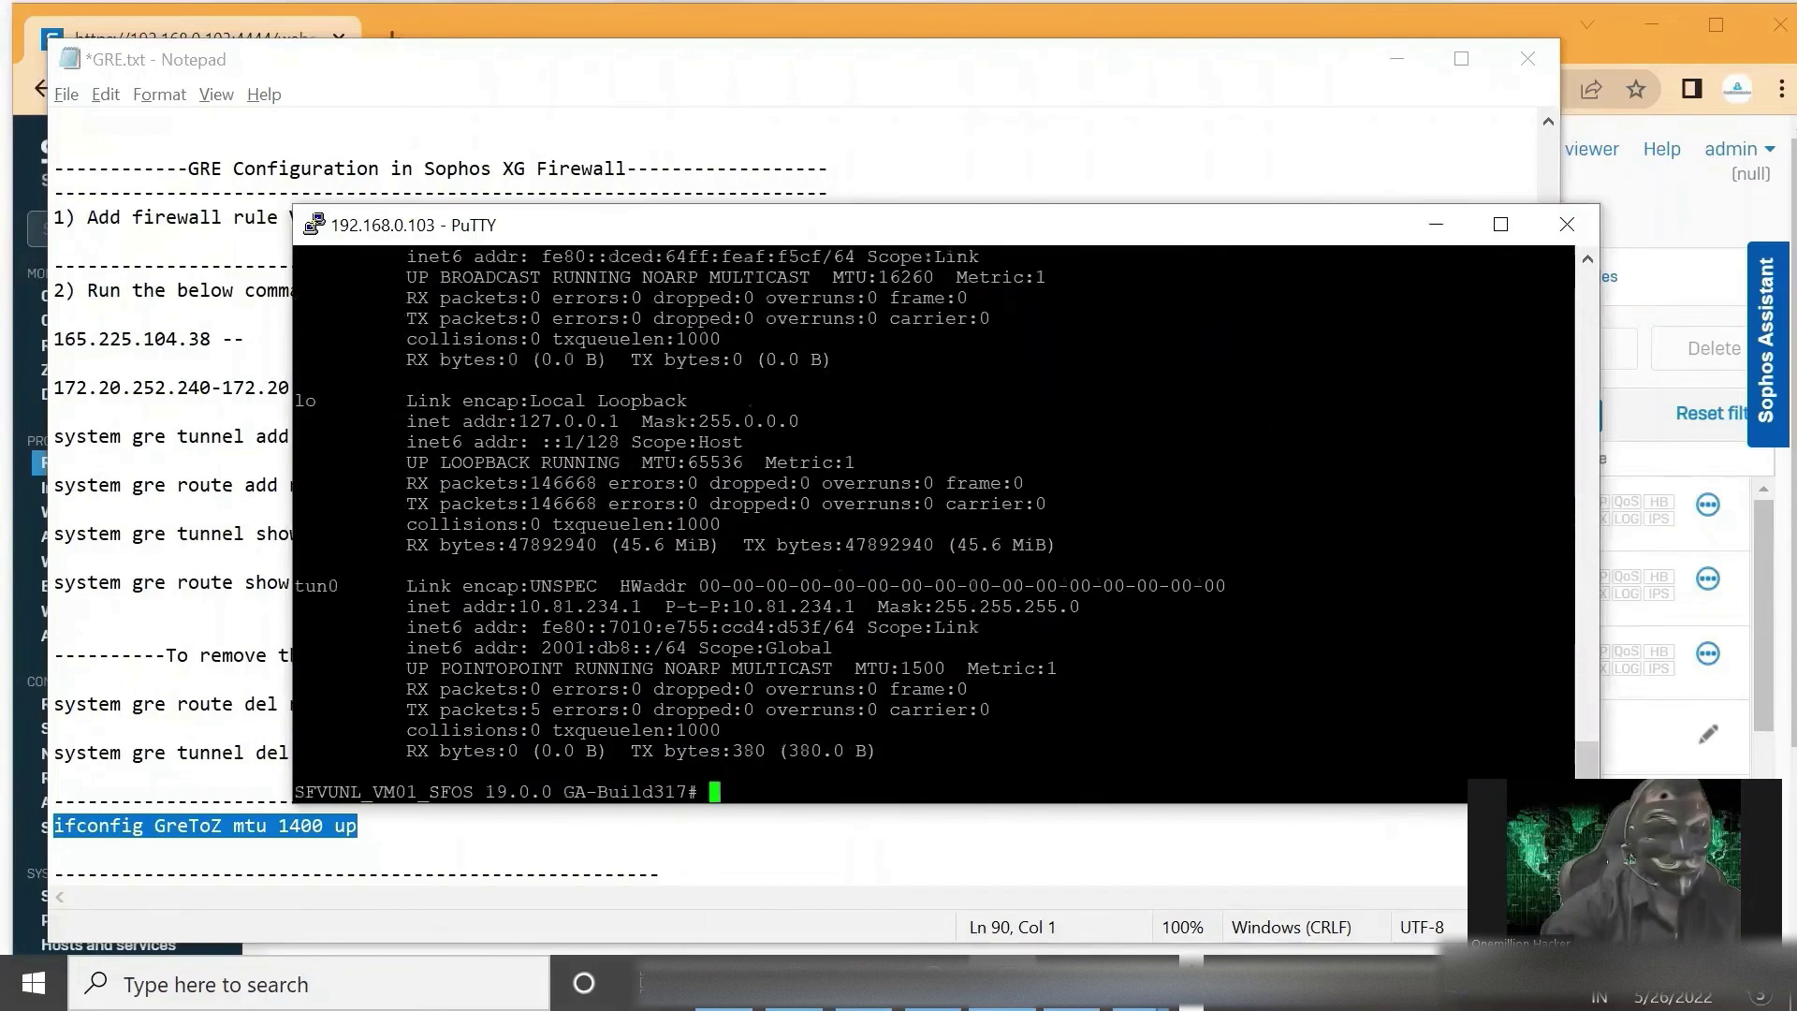
key("Return")
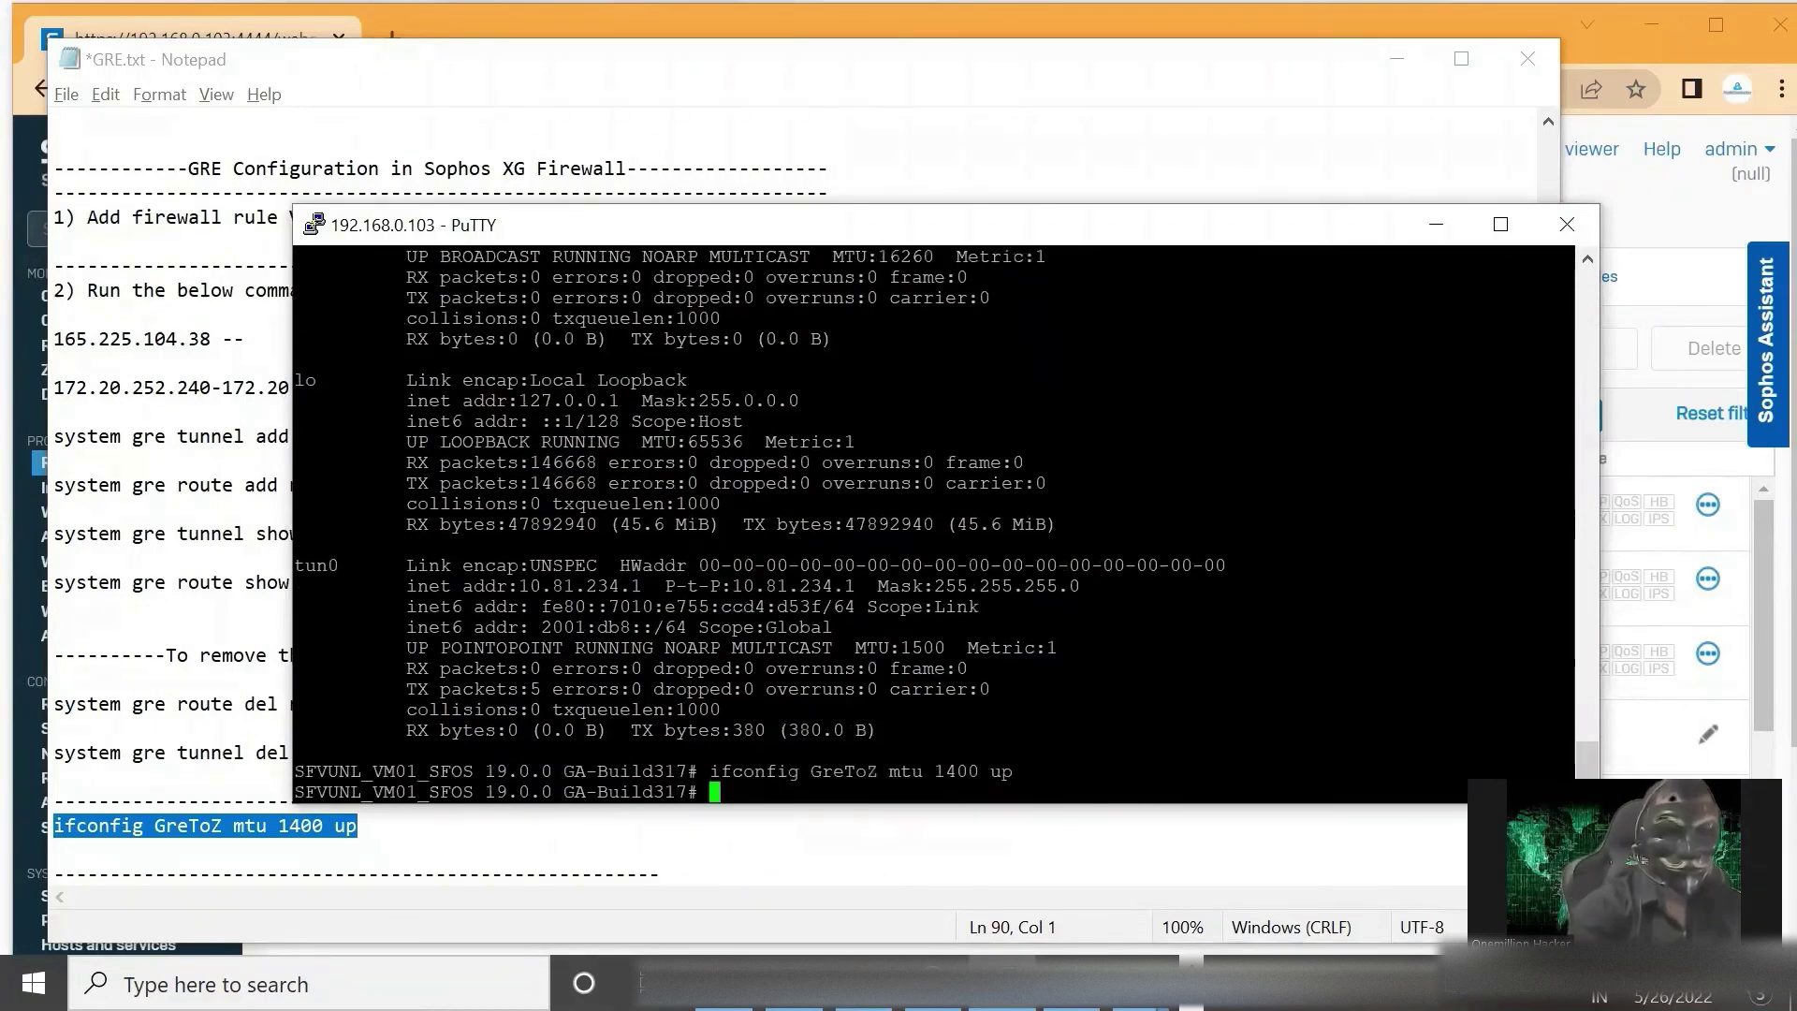
Rerun ifconfig and confirm GreToZ now reports MTU:1400.
type("ifconfig")
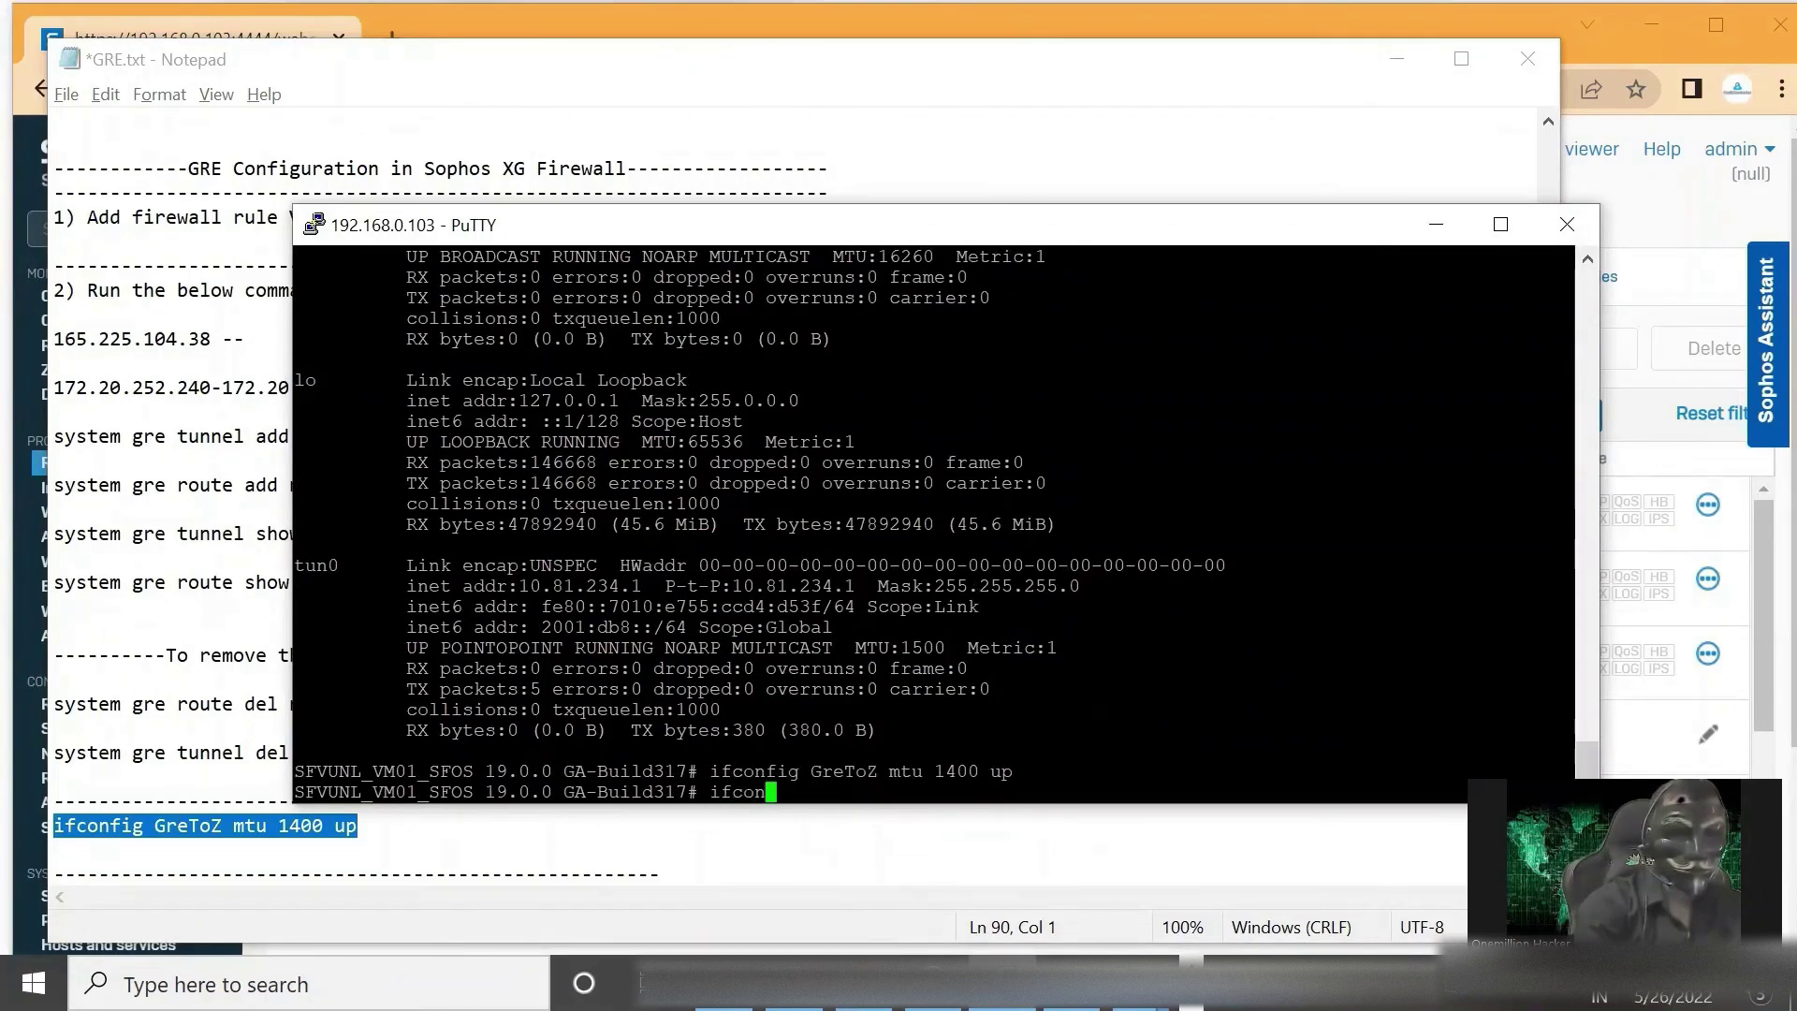
key("Return")
scroll(936, 524, "up", 10)
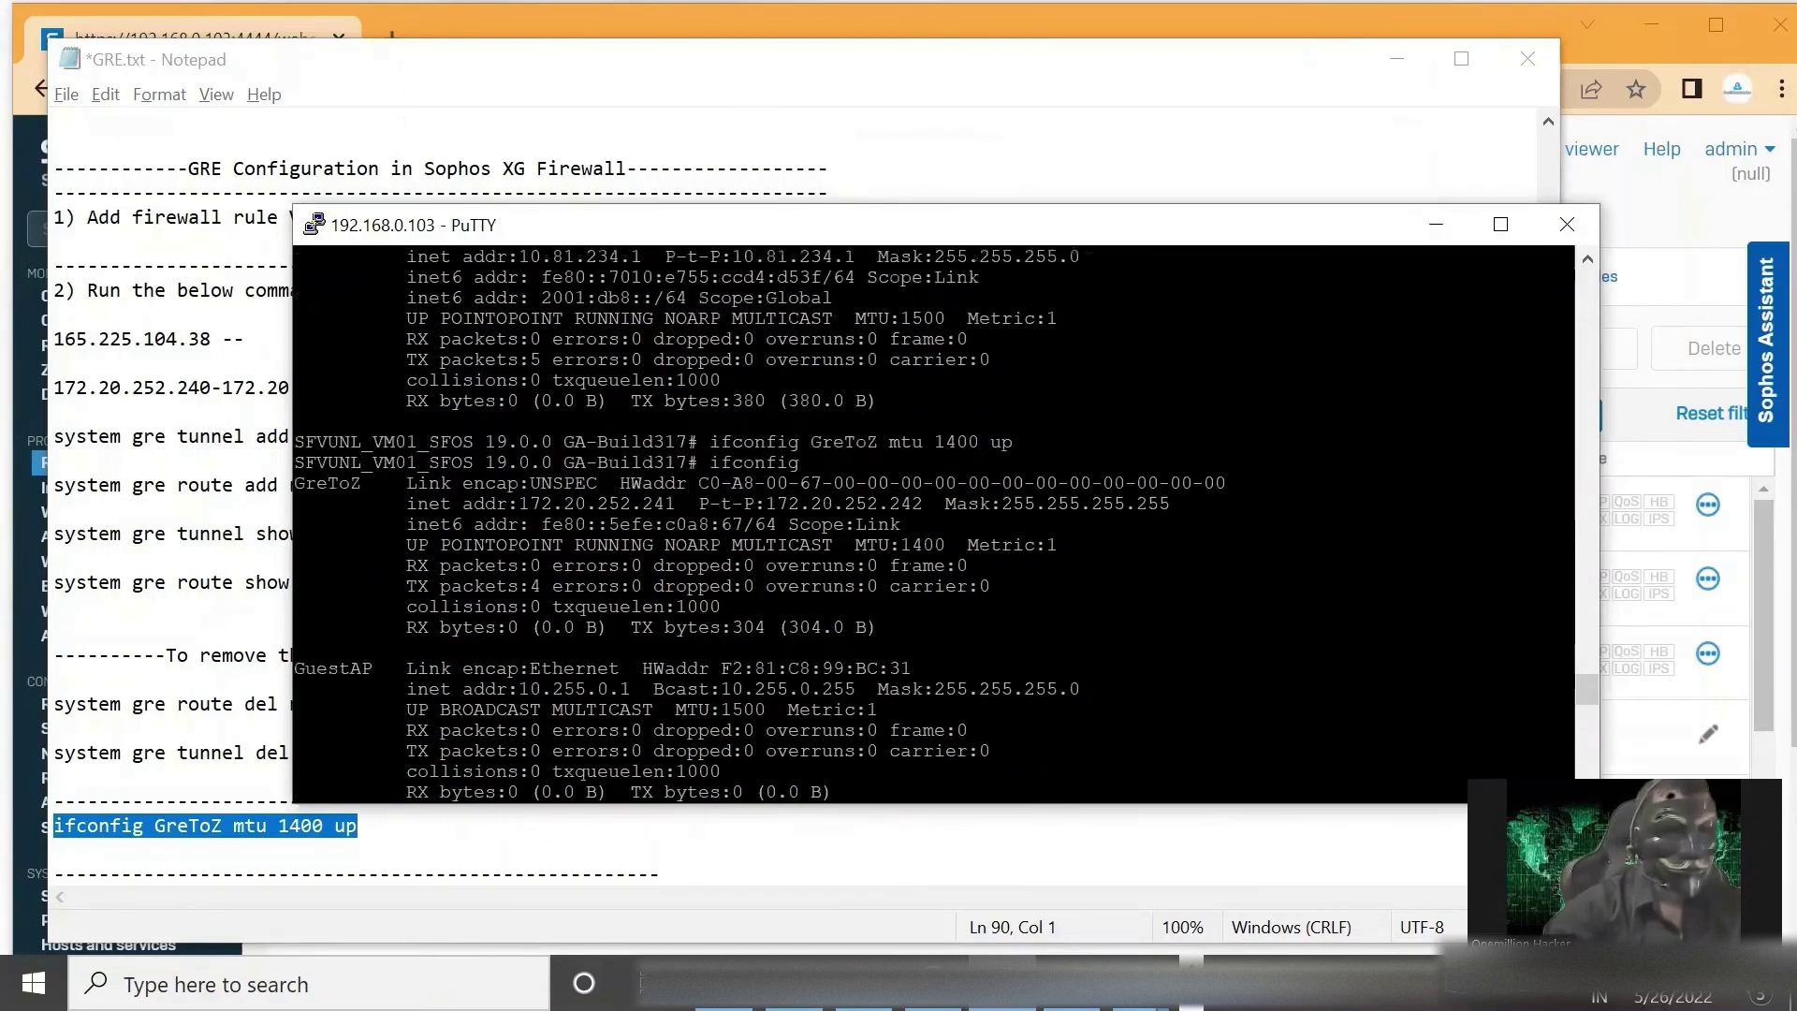
left_click_drag(845, 544, 956, 544)
left_click(243, 613)
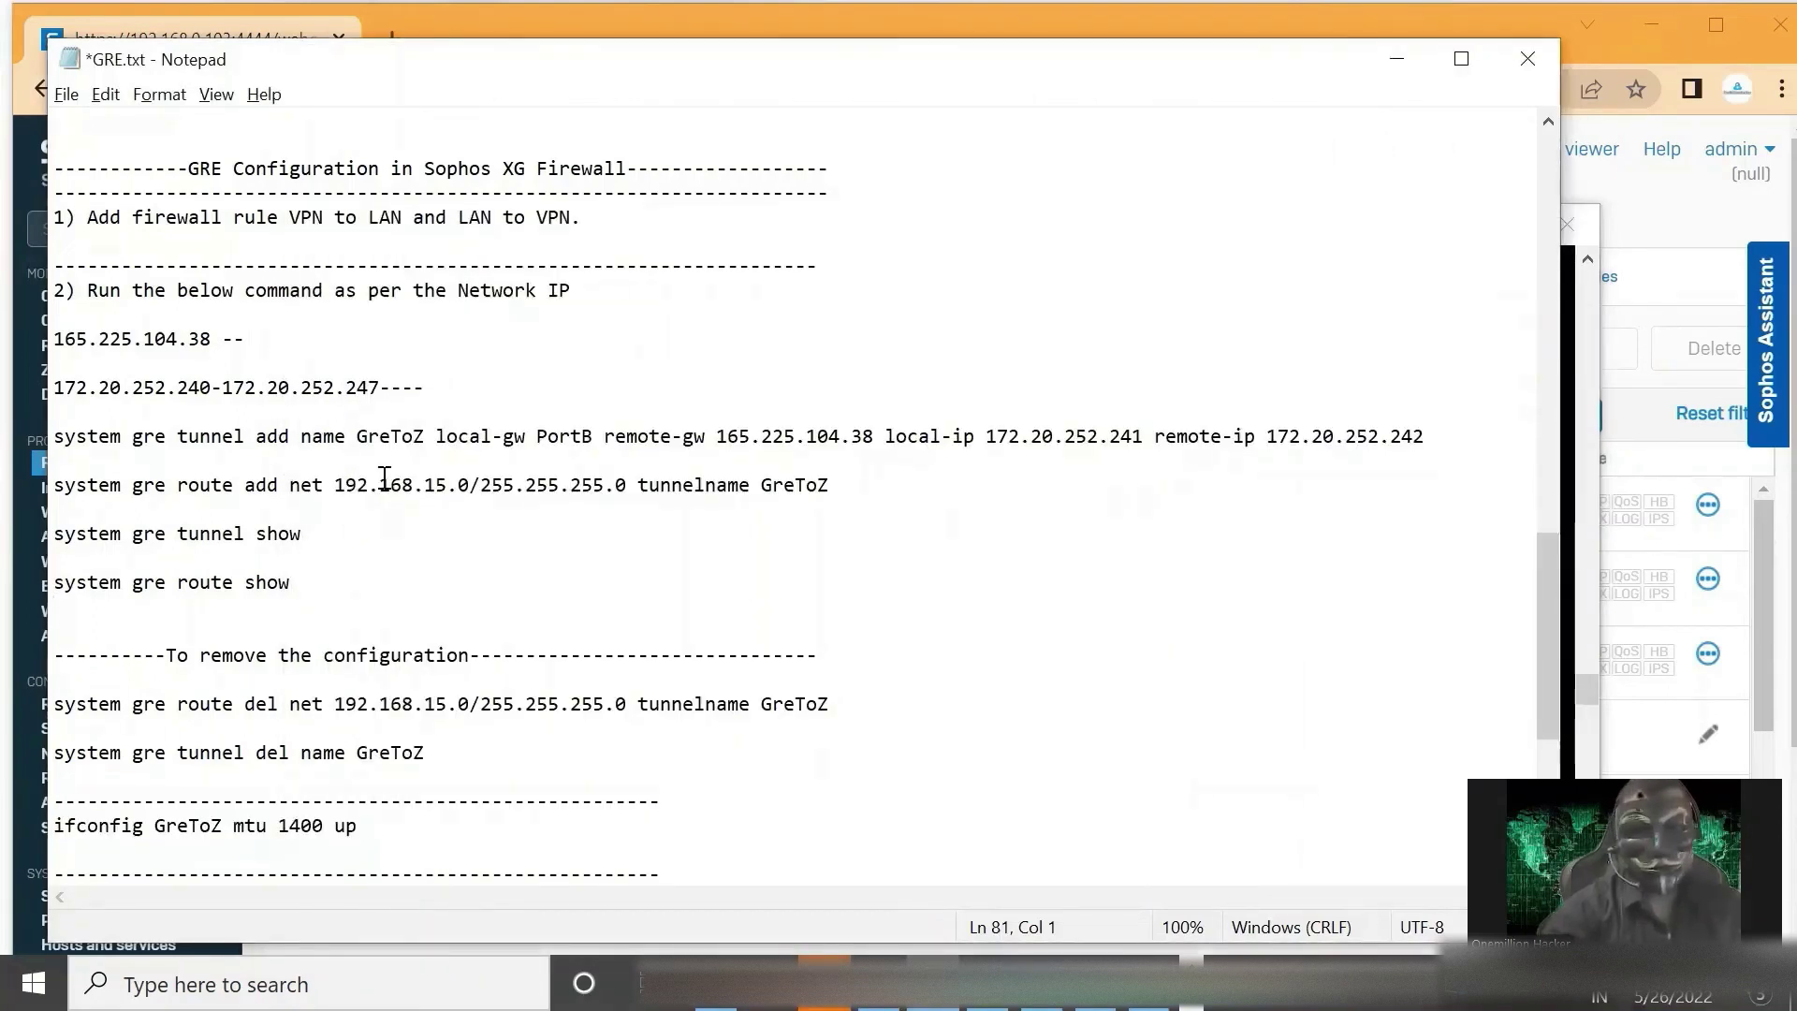
left_click(456, 754)
key("shift+Home")
left_click_drag(288, 712, 110, 704)
left_click(376, 754)
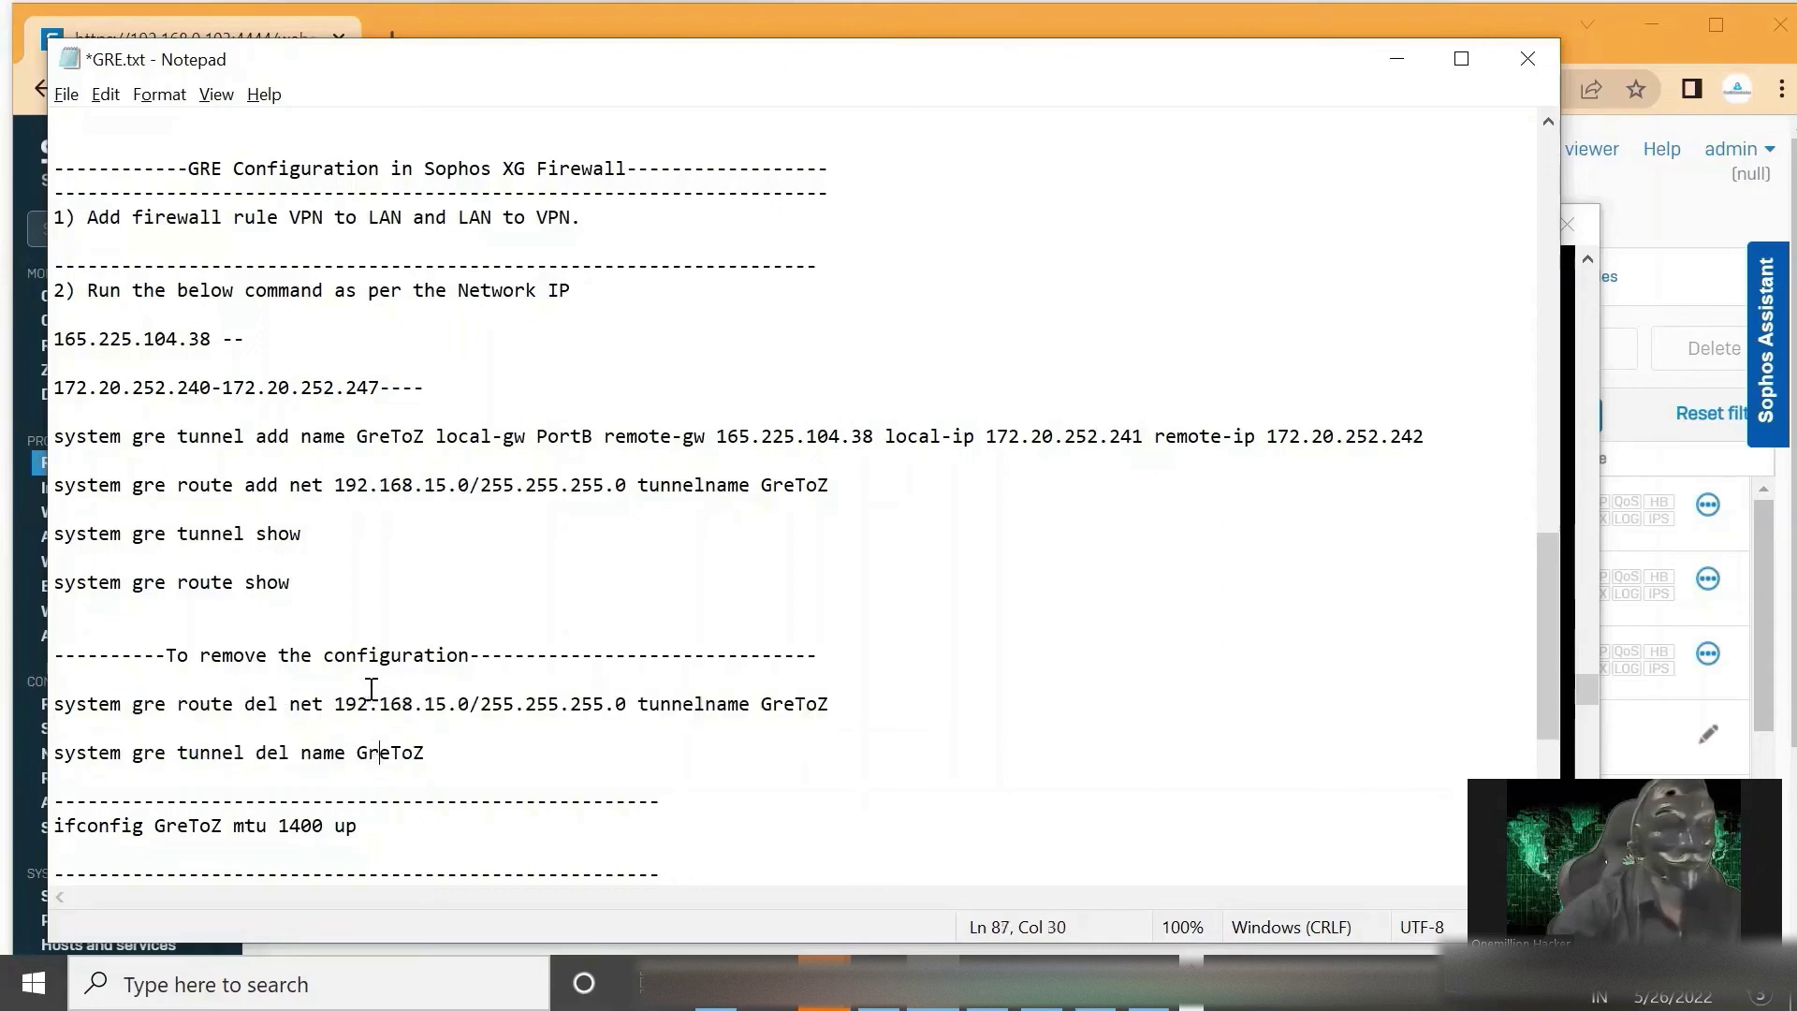
left_click_drag(760, 704, 838, 705)
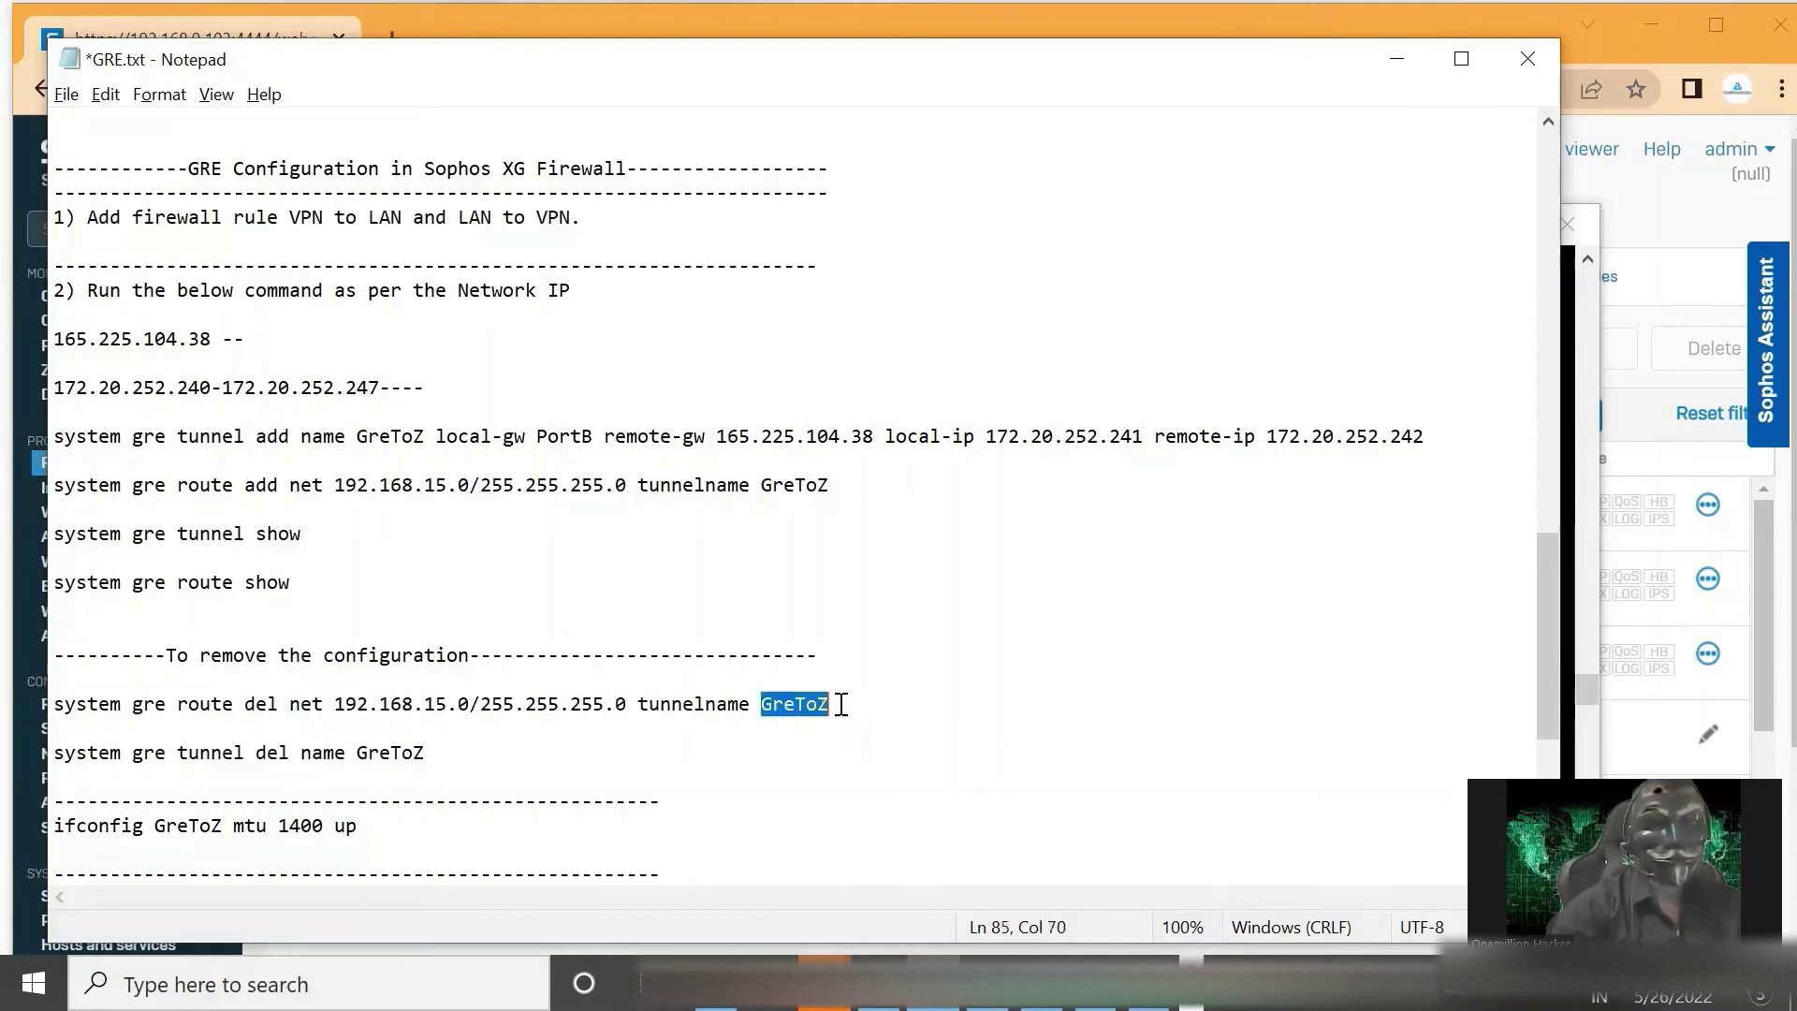
left_click(246, 704)
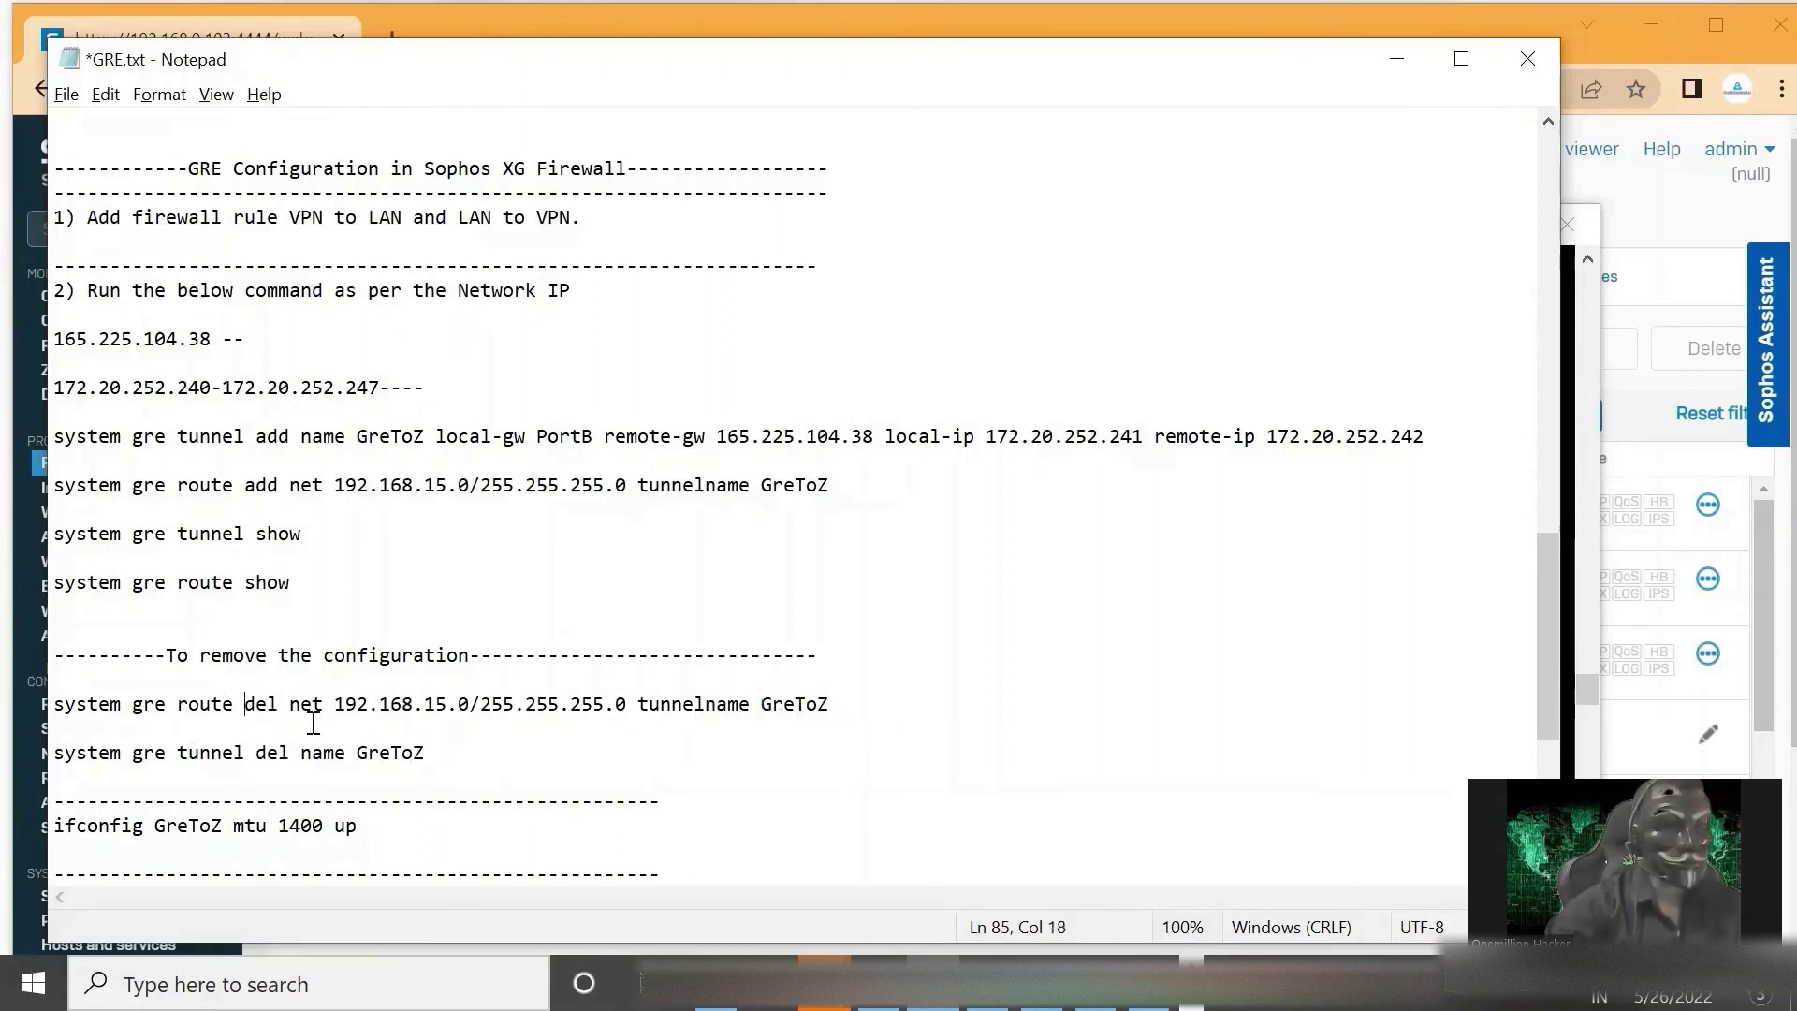
left_click_drag(257, 753, 433, 753)
left_click(433, 754)
scroll(503, 694, "down", 1)
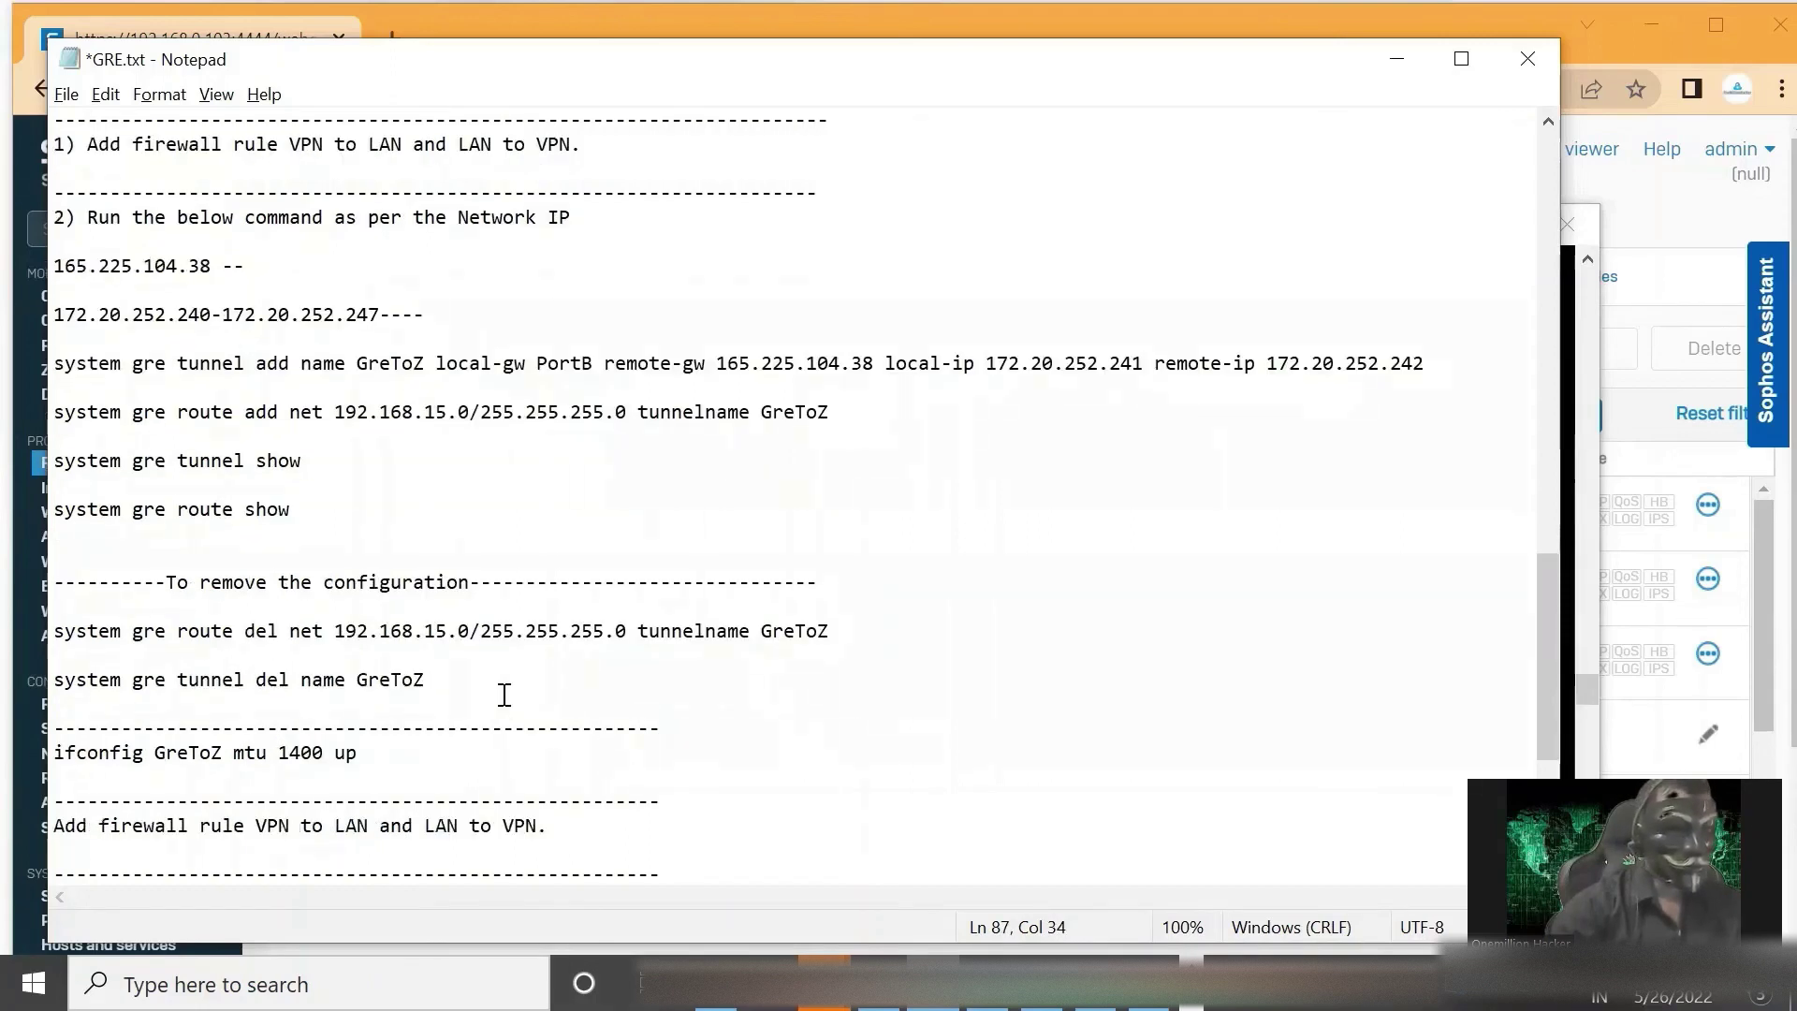
scroll(504, 695, "up", 1)
scroll(504, 695, "up", 1)
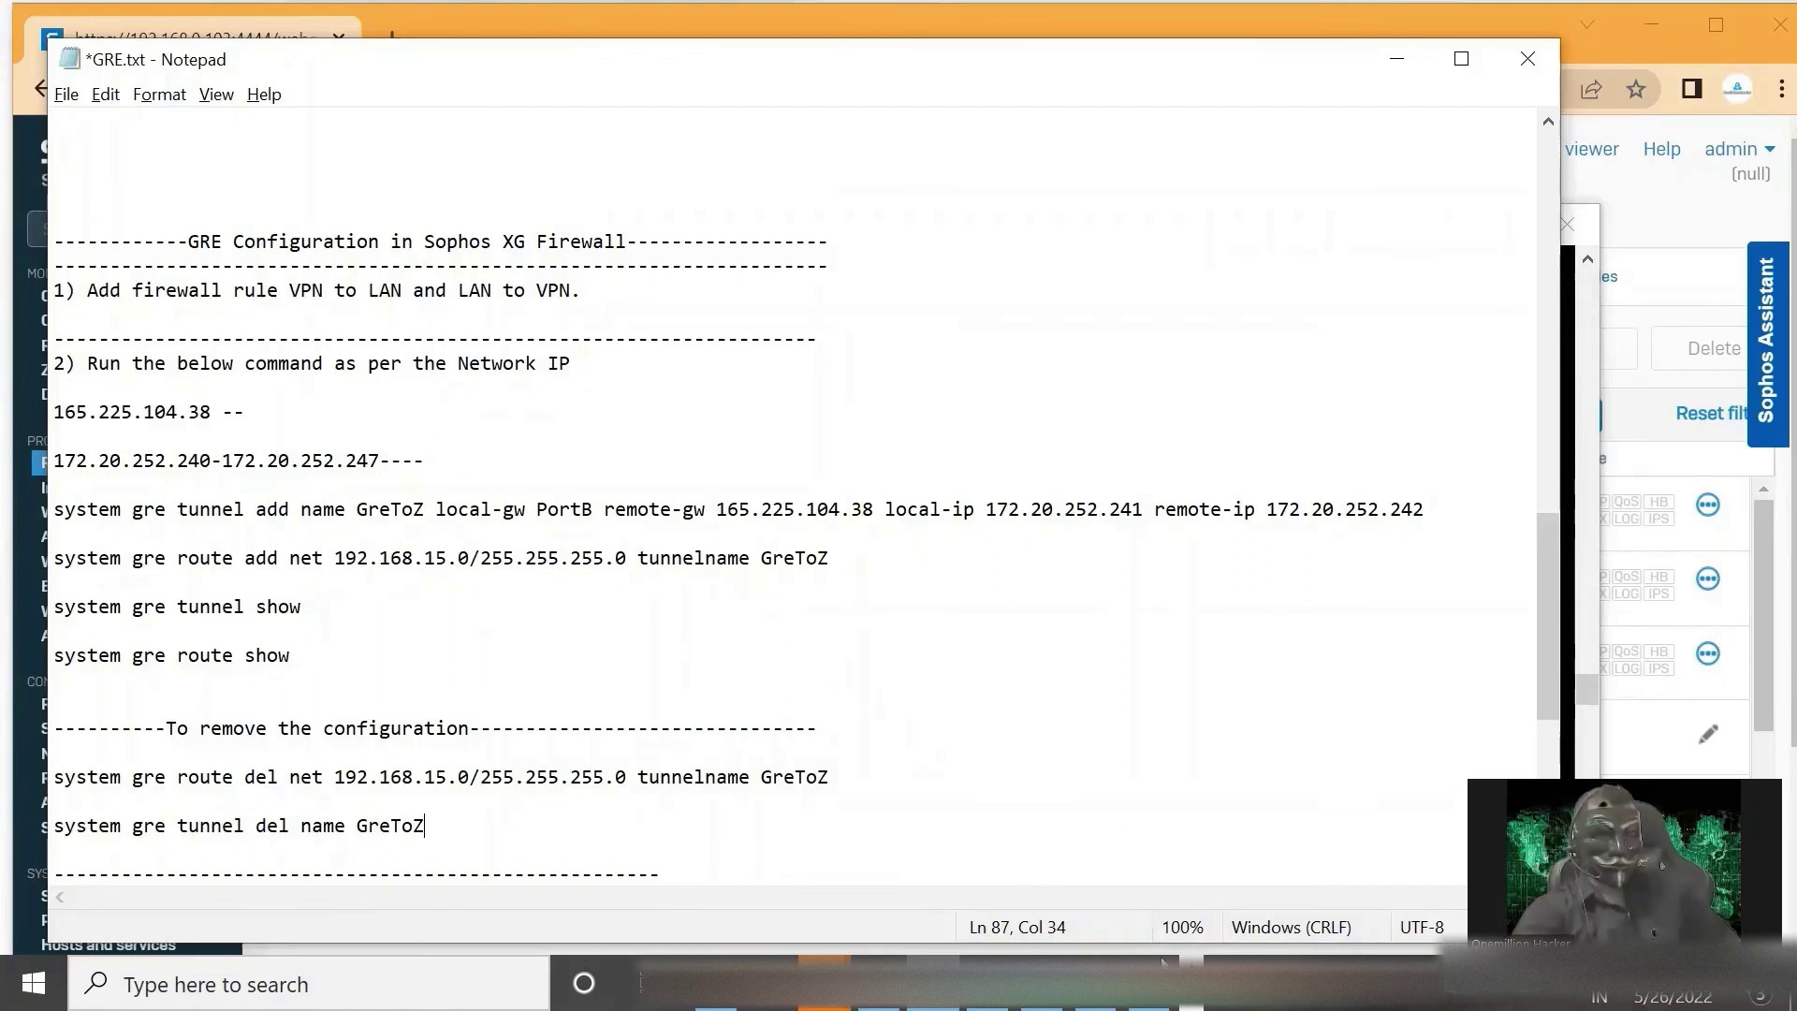
Switch to the slideshow and advance to the final Troubleshooting slide, 7 of 7.
left_click(1152, 842)
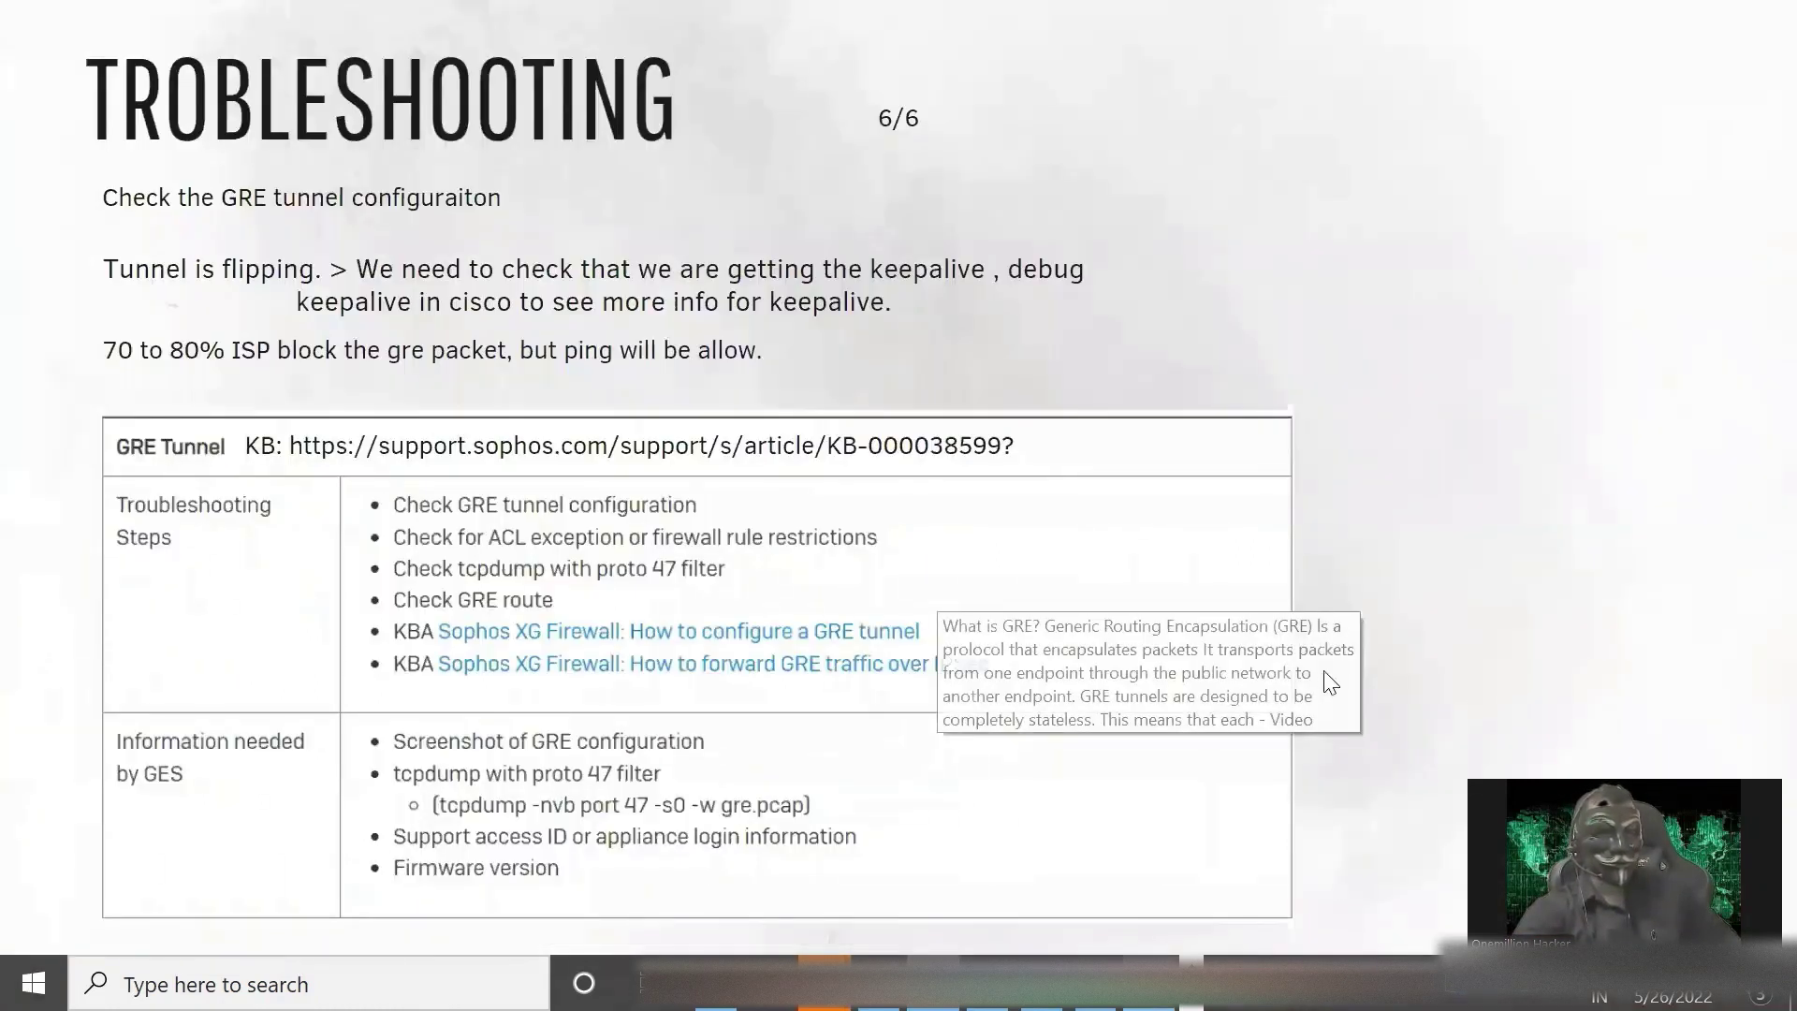
left_click(1759, 421)
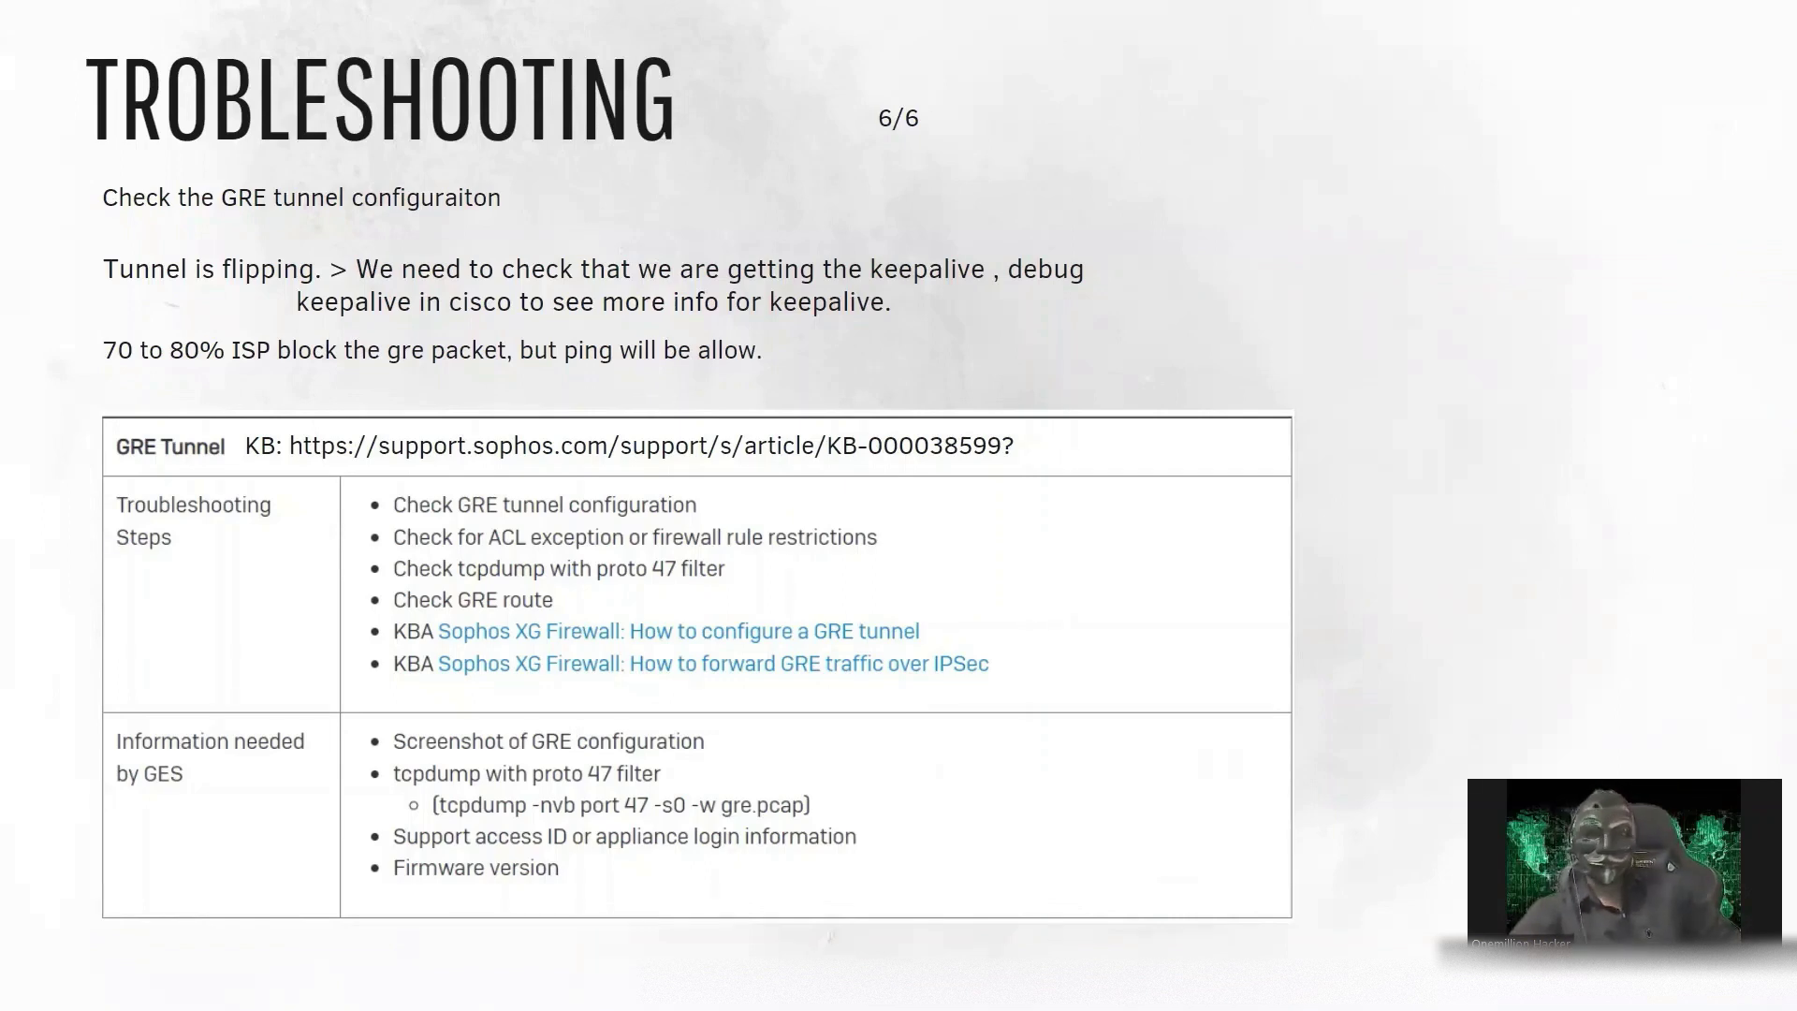
left_click(1756, 412)
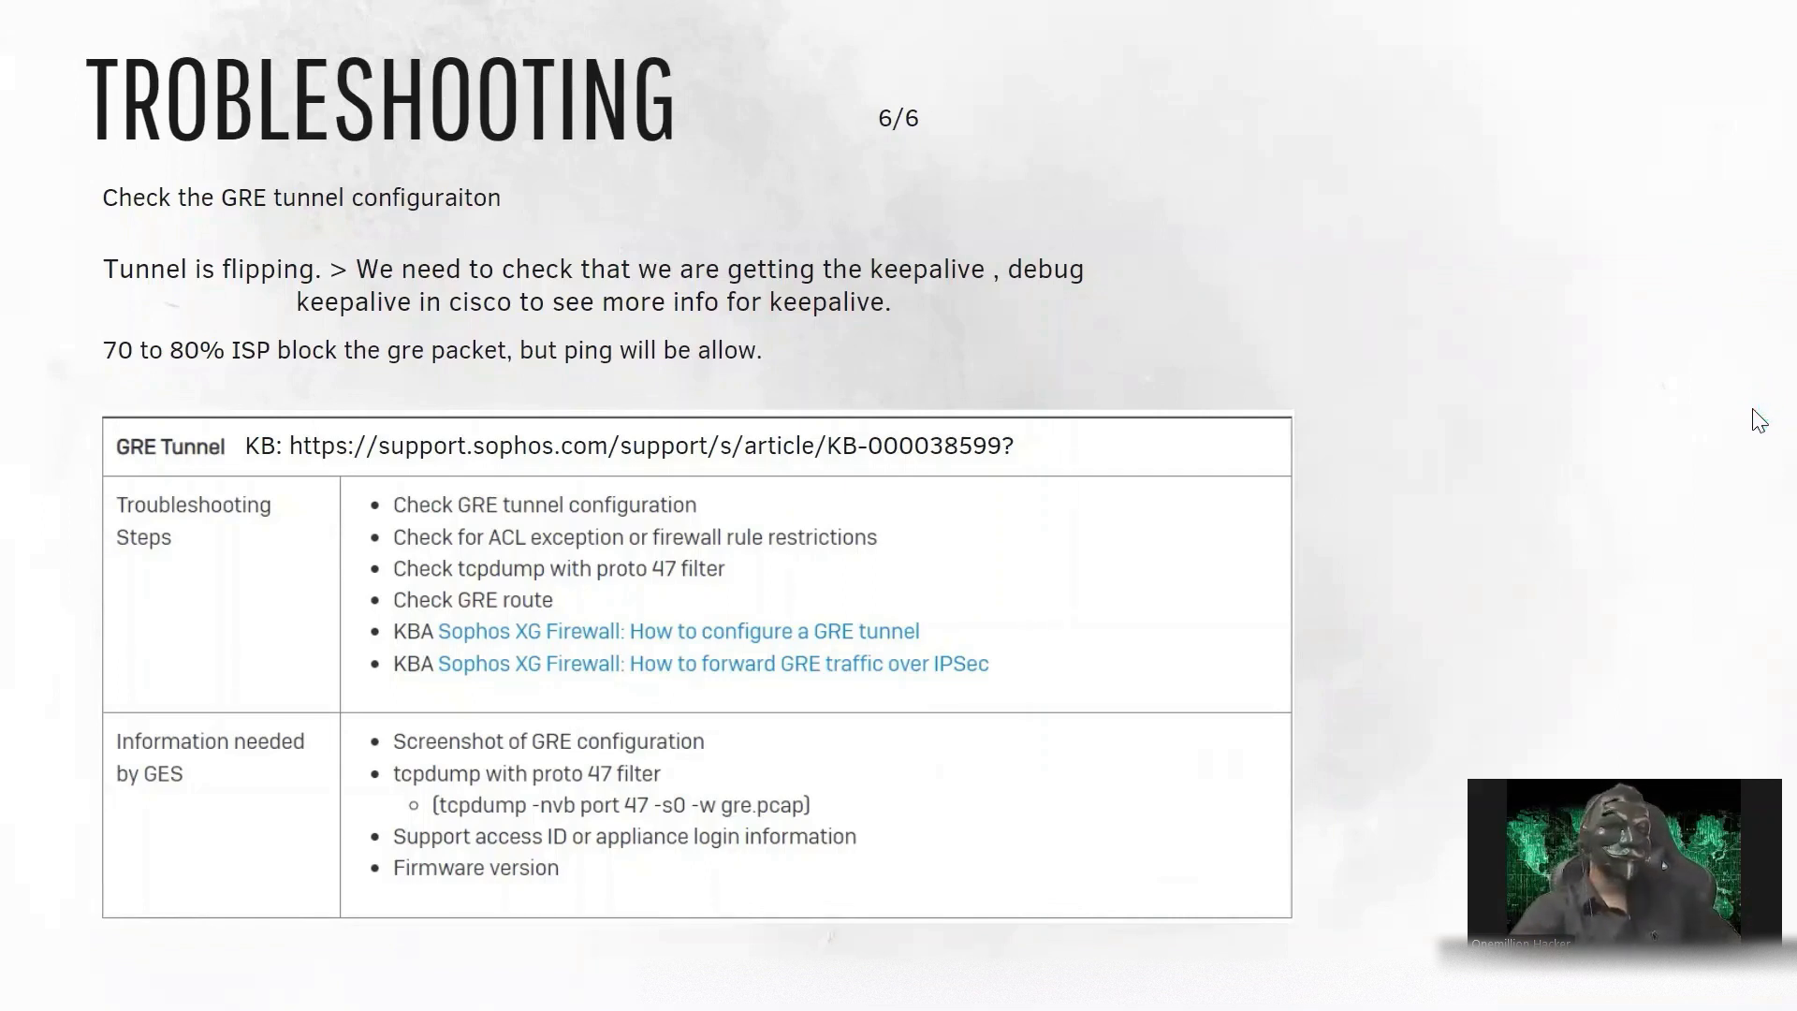